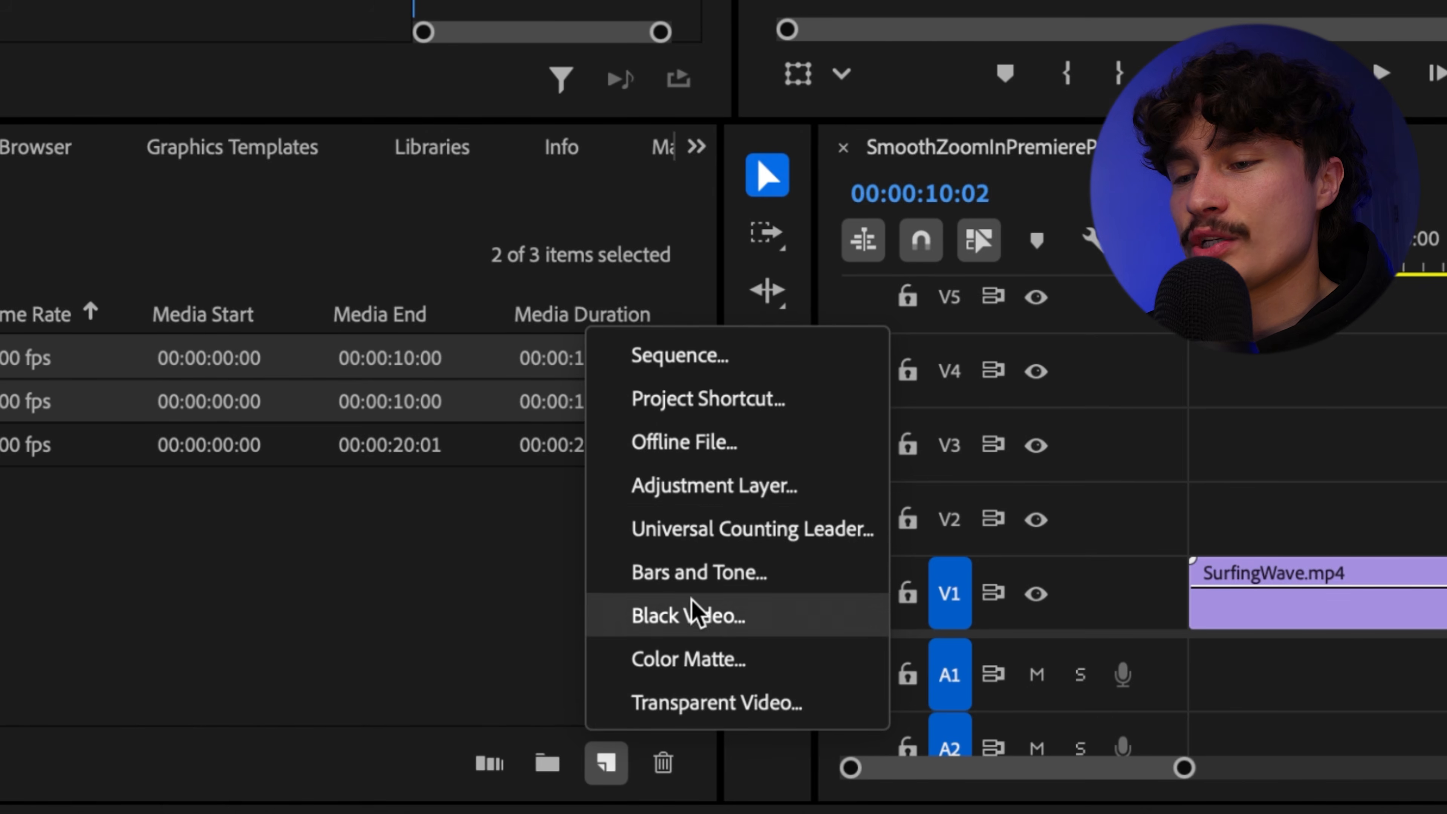
# Step: Create a 1920 × 1080, 25 fps adjustment layer and place it on V2 over the cut between the two clips
pyautogui.click(714, 485)
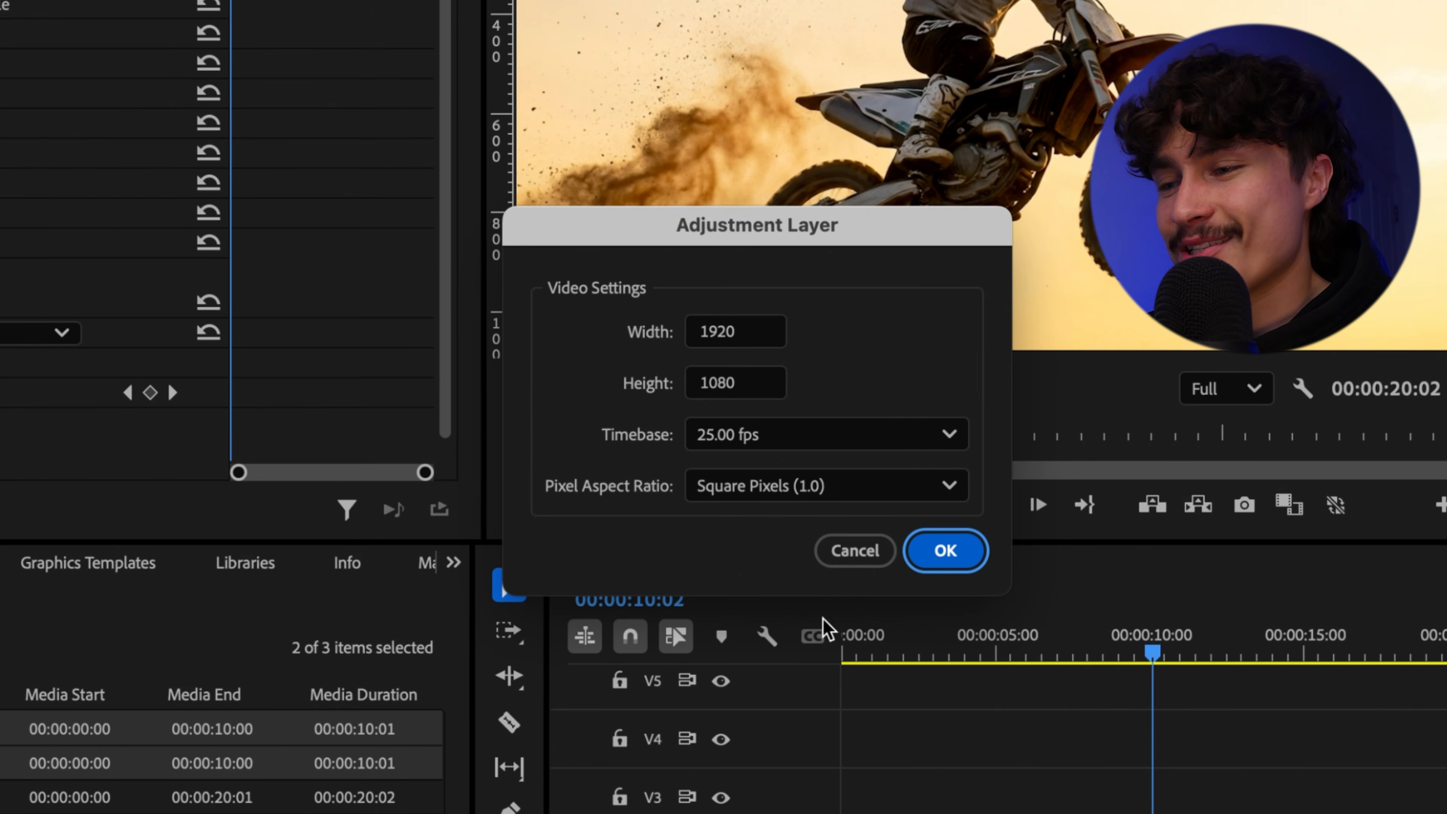
pyautogui.click(924, 561)
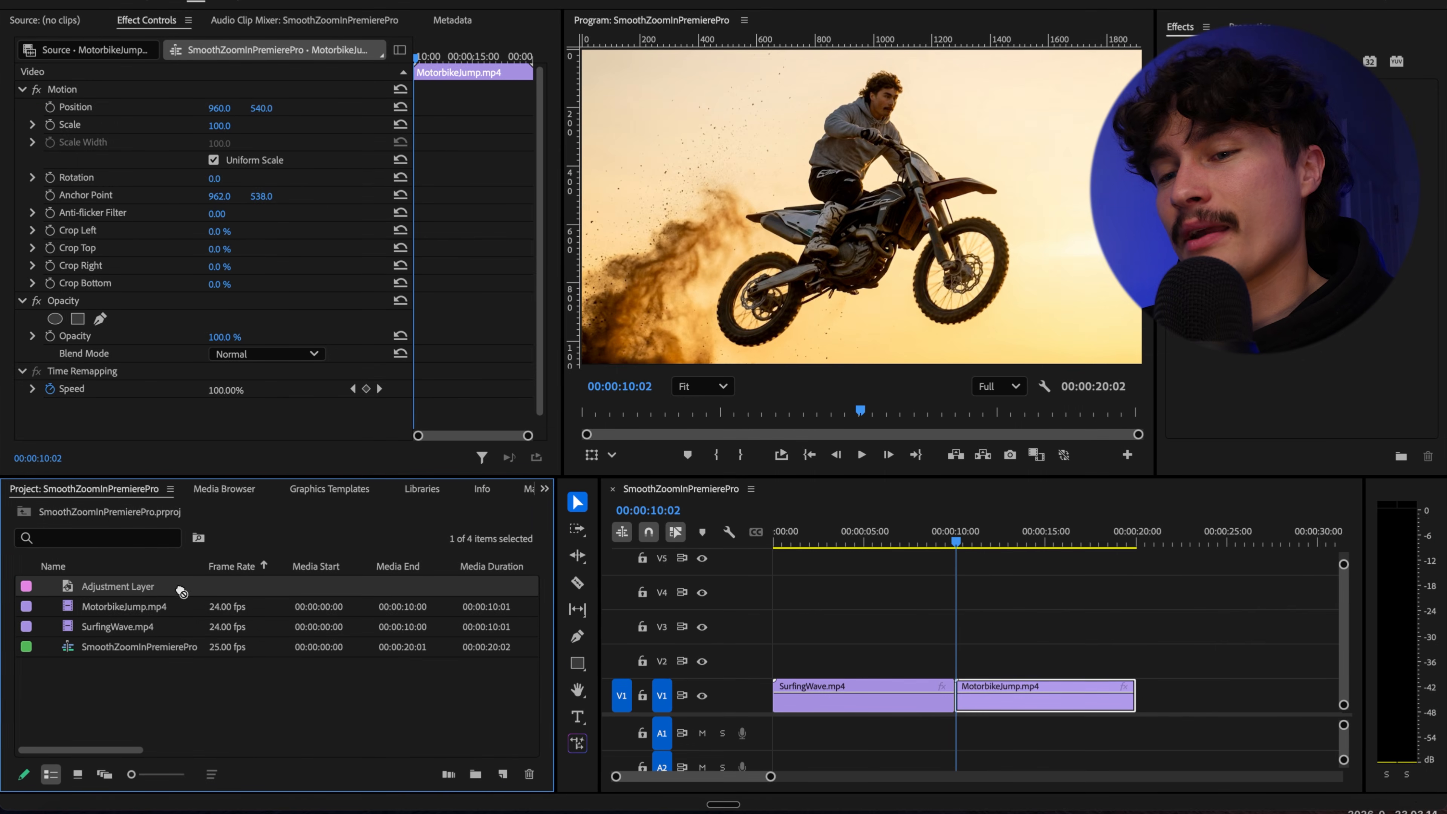
pyautogui.moveTo(182, 593); pyautogui.dragTo(947, 660)
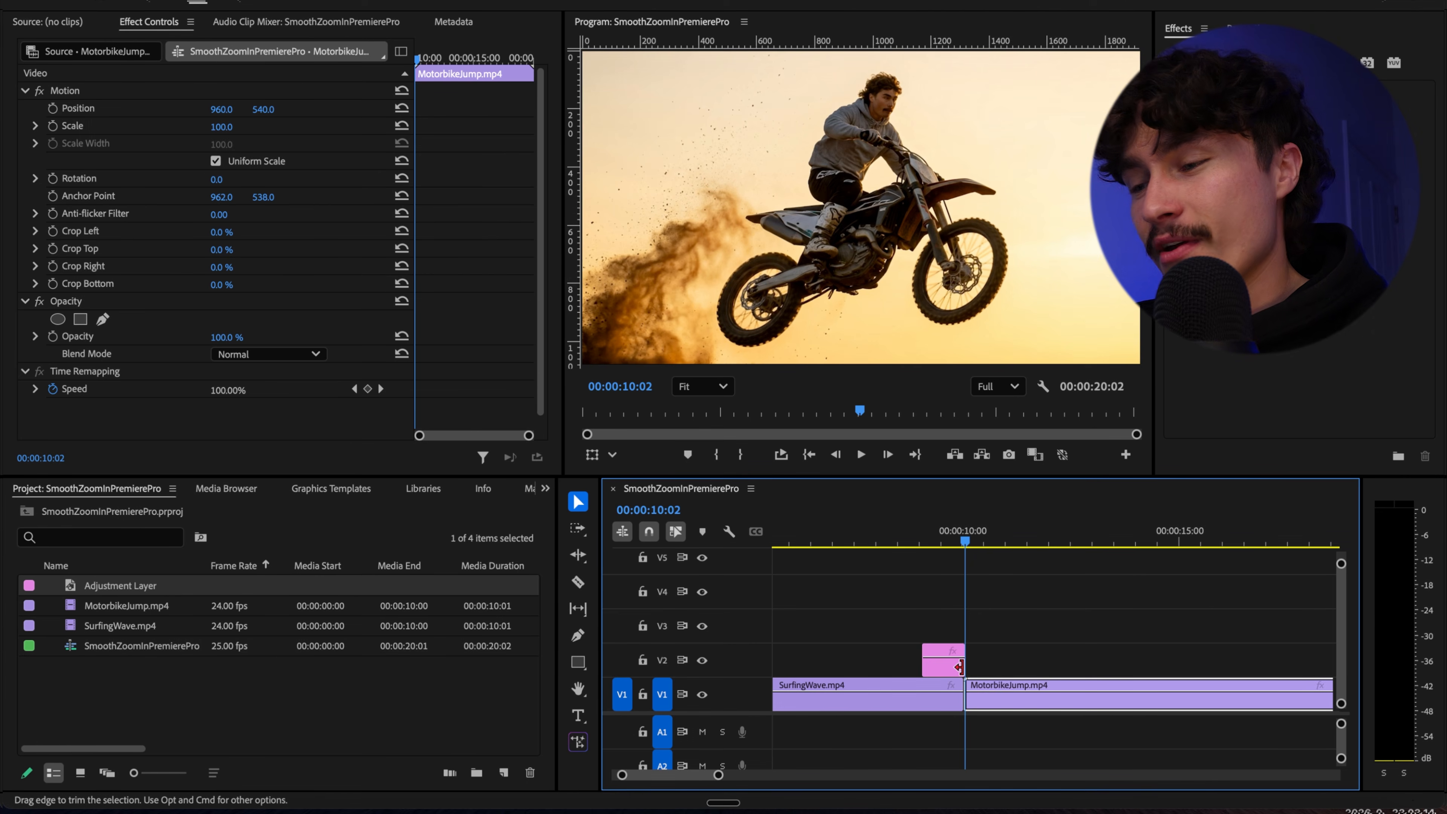
# Step: Trim the start of the adjustment layer on V2 to 00:00:09:11, 15 frames before the cut
pyautogui.press('=')
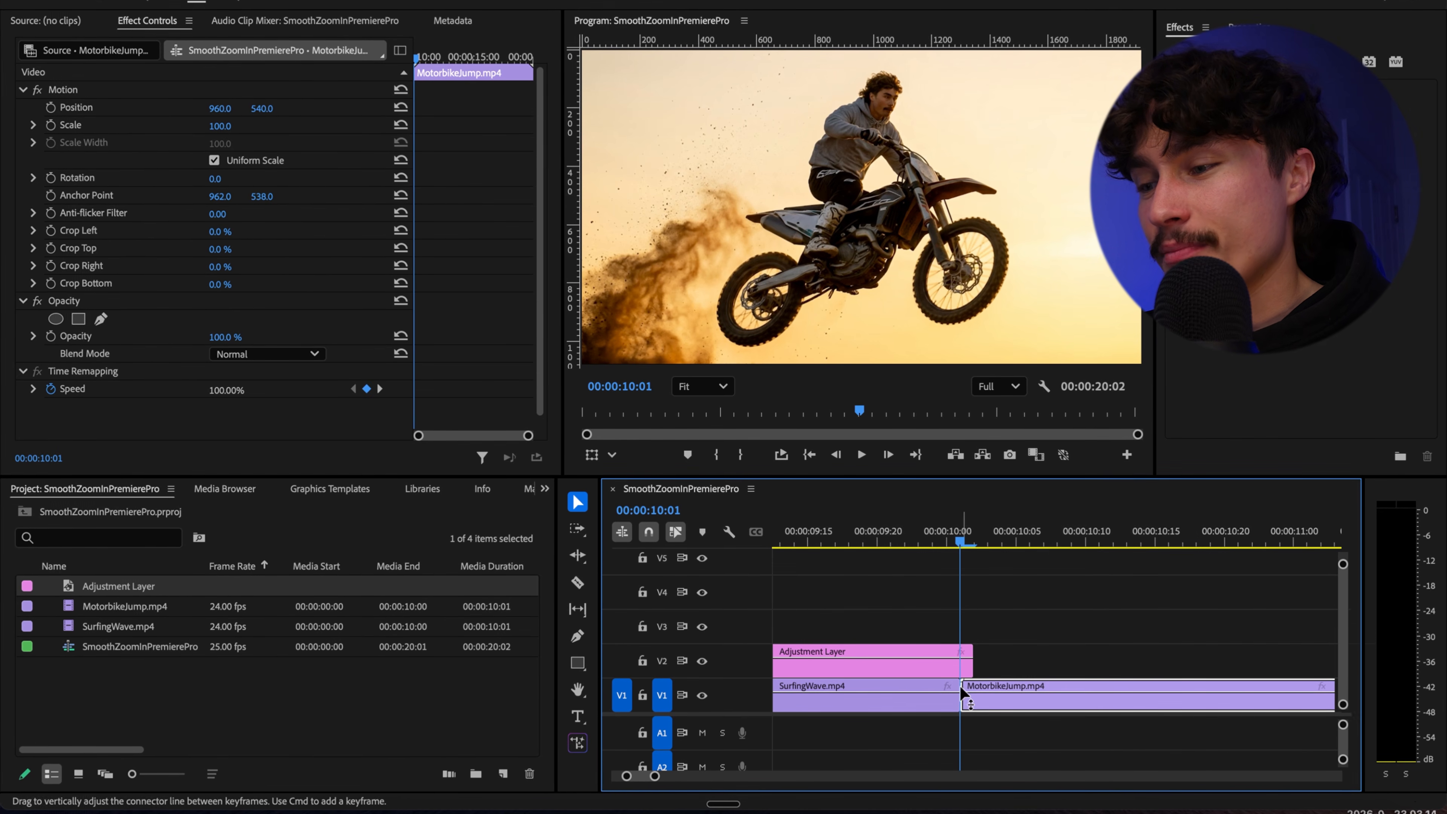
pyautogui.press('-')
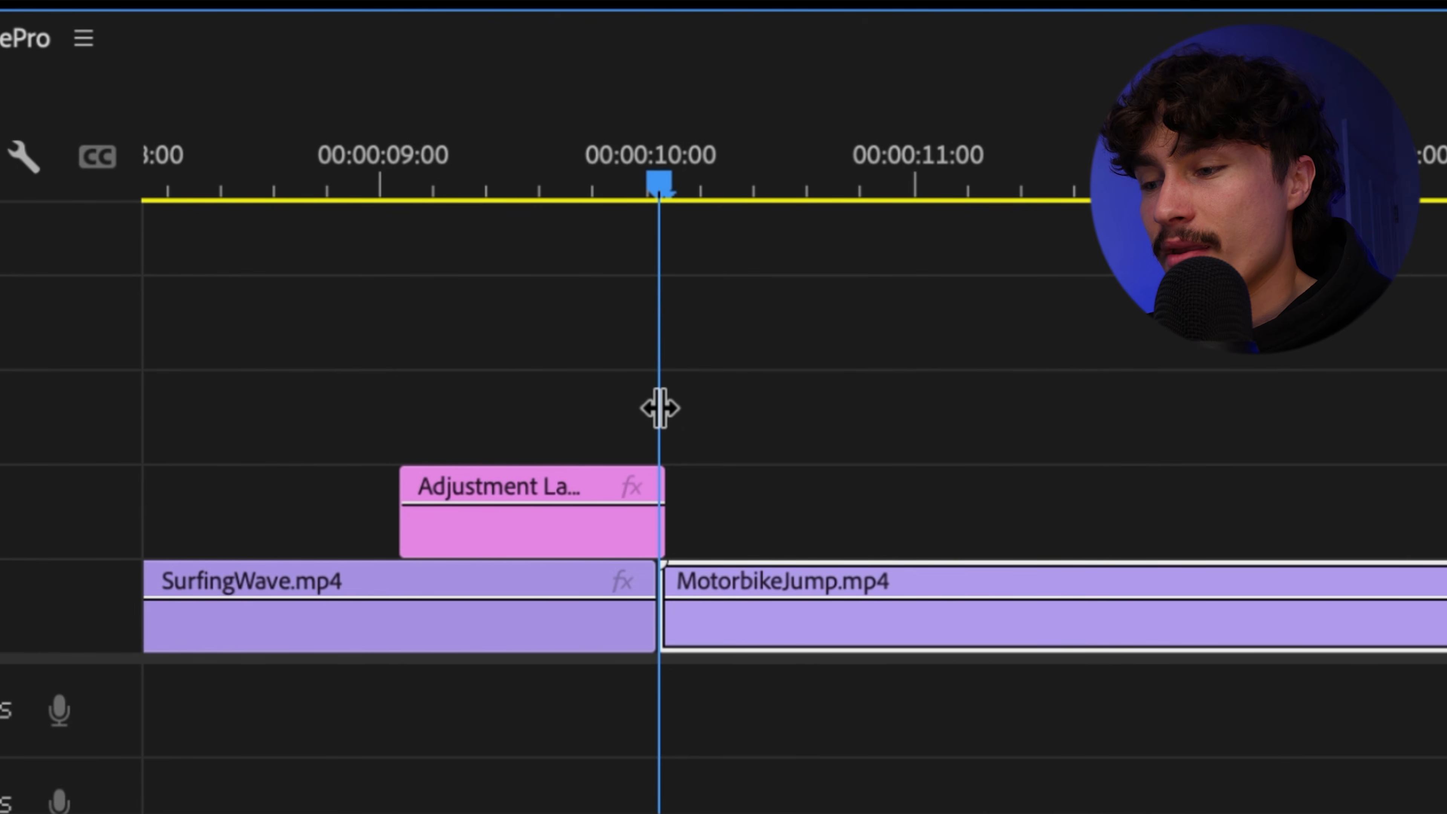
pyautogui.hotkey('shift', 'Left')
pyautogui.hotkey('shift', 'Left')
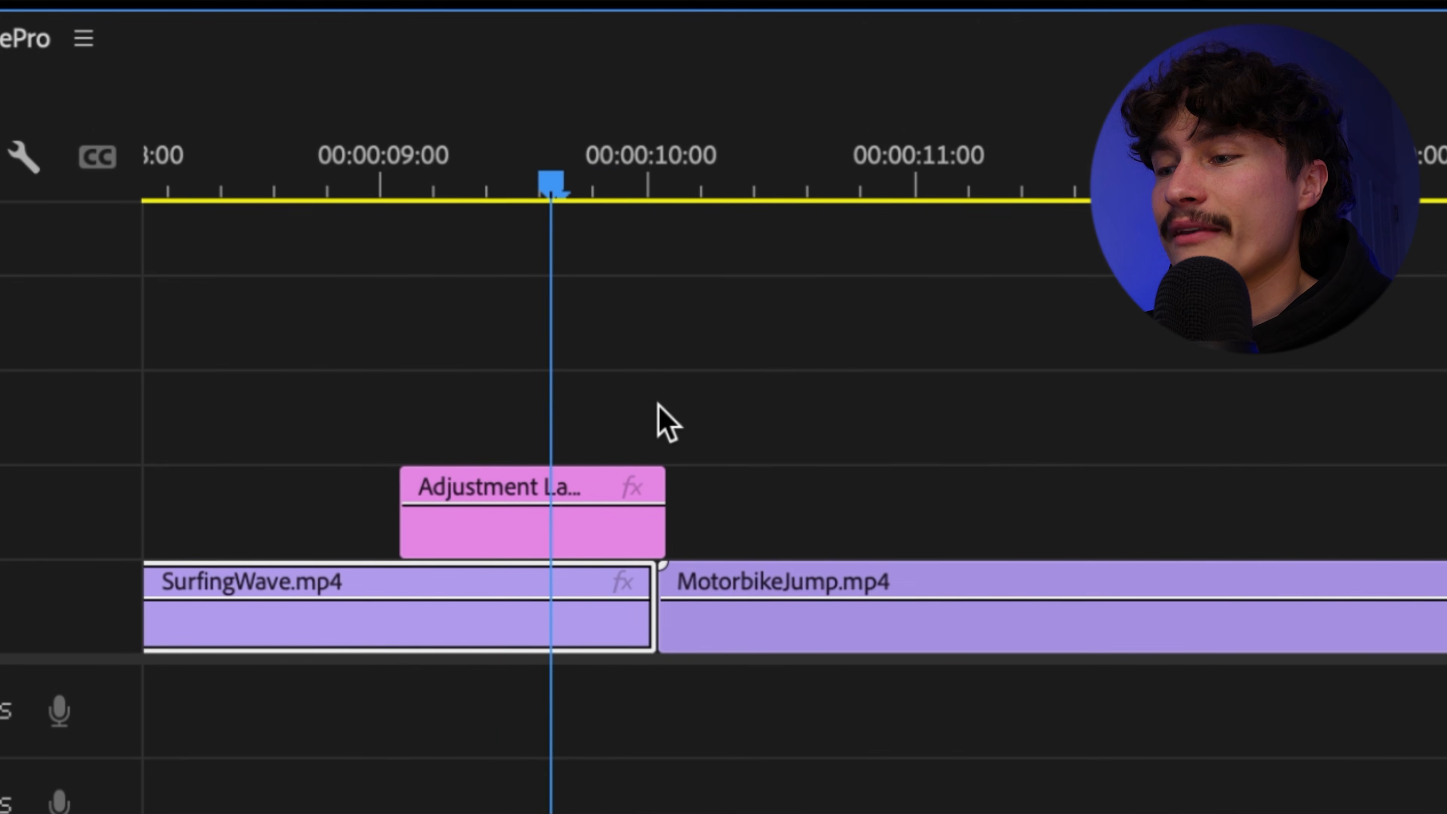
pyautogui.hotkey('shift', 'Left')
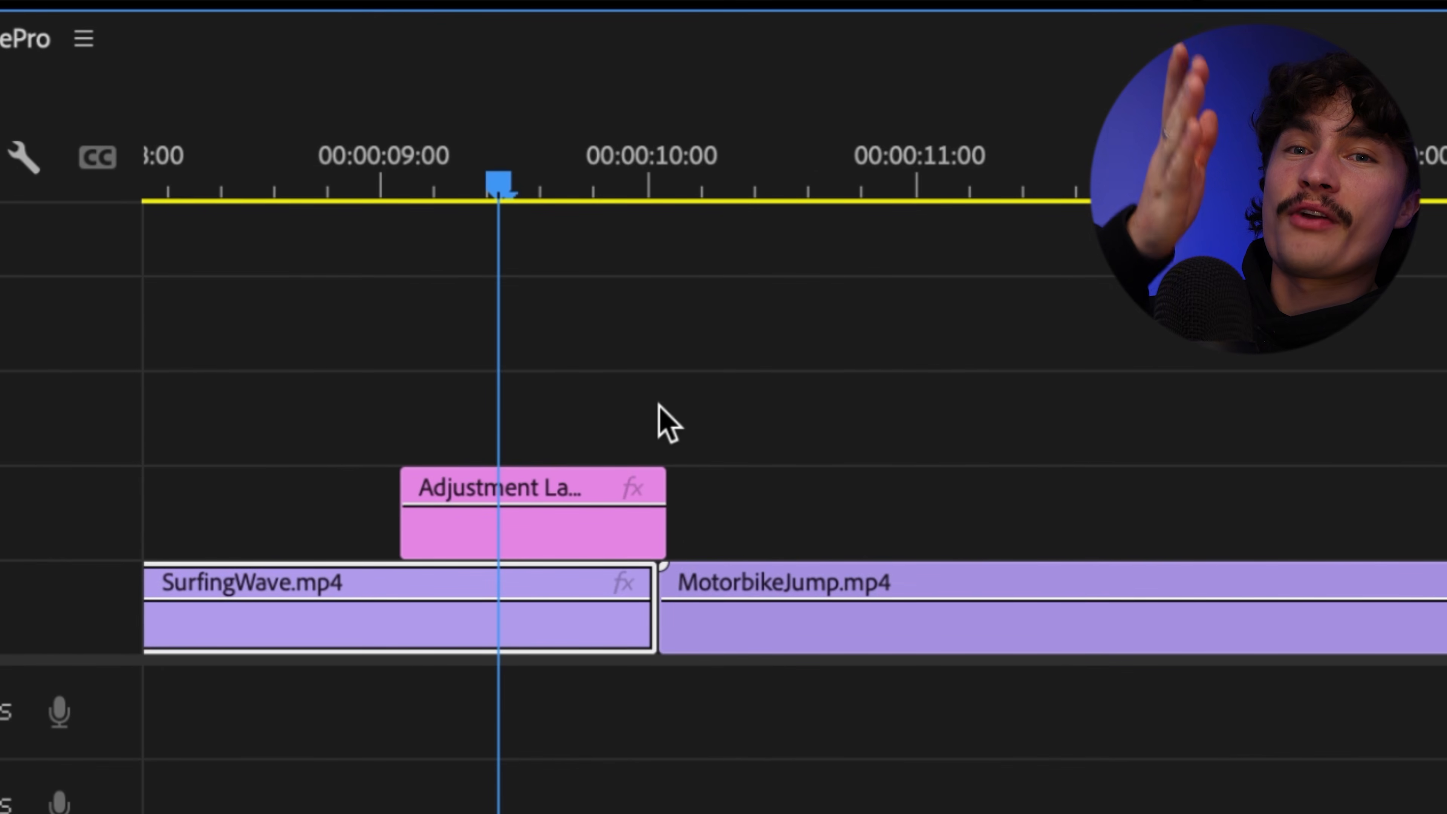
pyautogui.scroll(1, 403, 523)
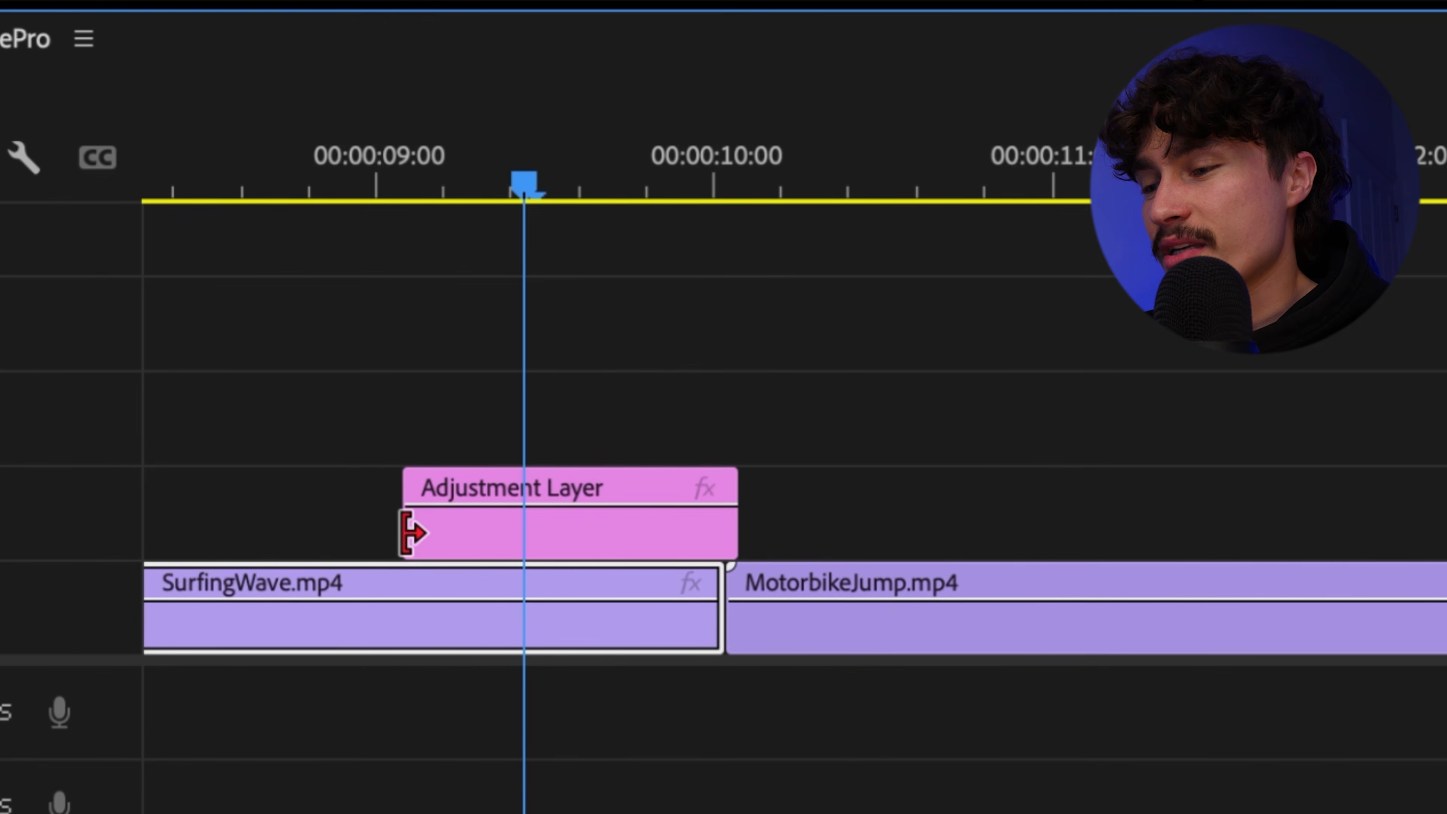
pyautogui.moveTo(411, 533); pyautogui.dragTo(550, 456)
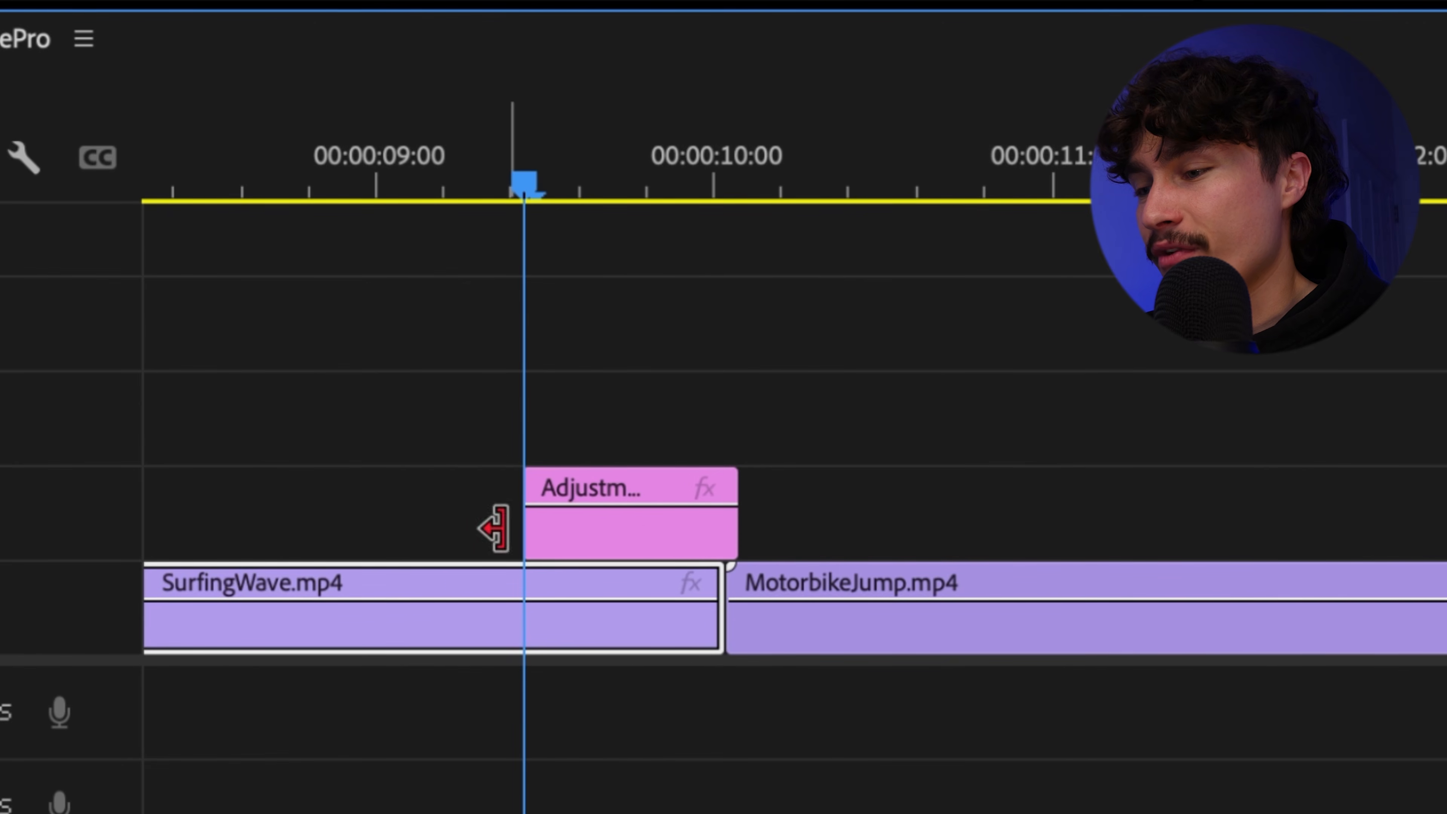
# Step: Extend the end of the adjustment layer to 15 frames after the cut between the clips
pyautogui.press('Down')
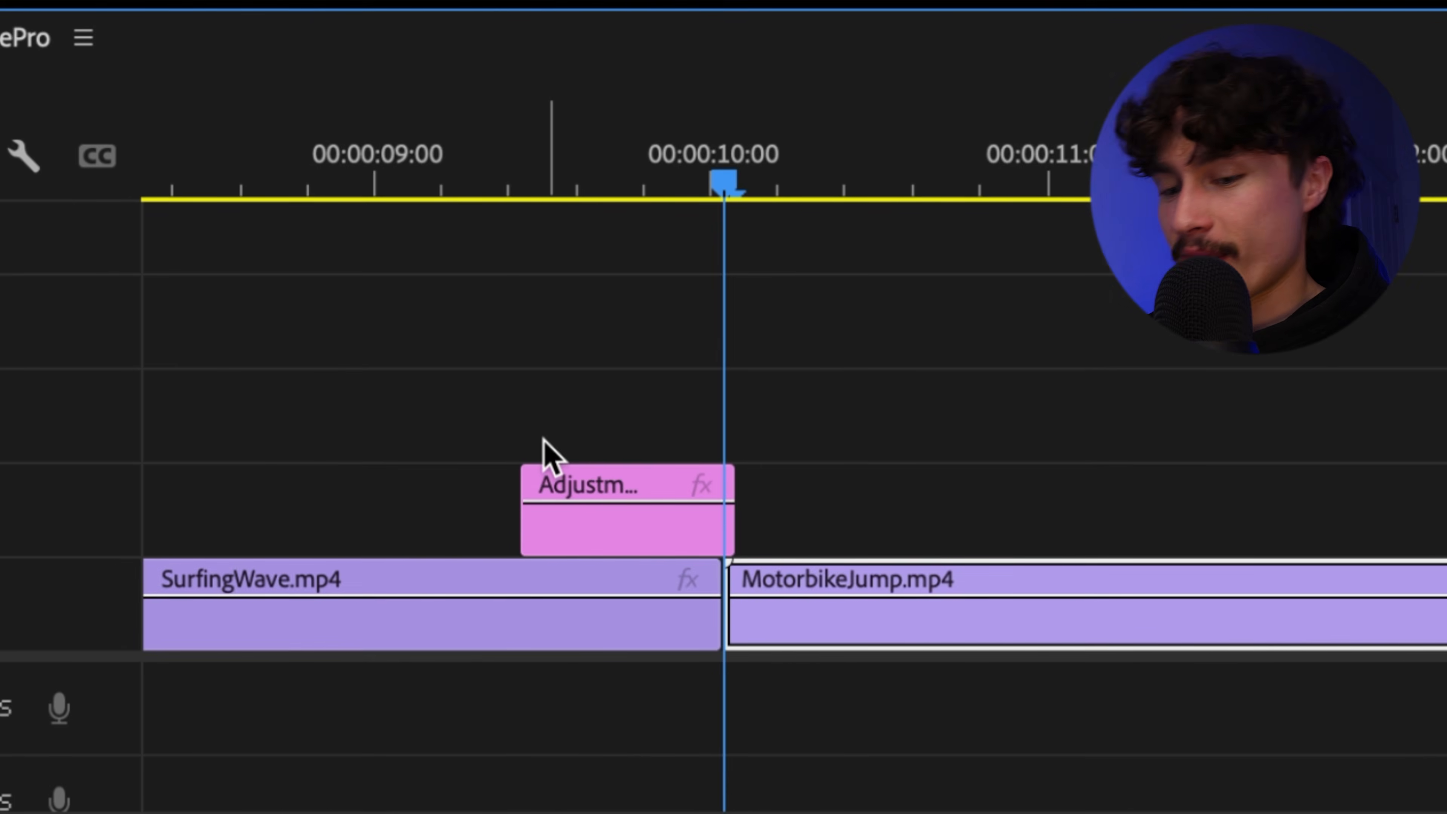
pyautogui.press('space')
pyautogui.press('space')
pyautogui.moveTo(733, 507); pyautogui.dragTo(934, 503)
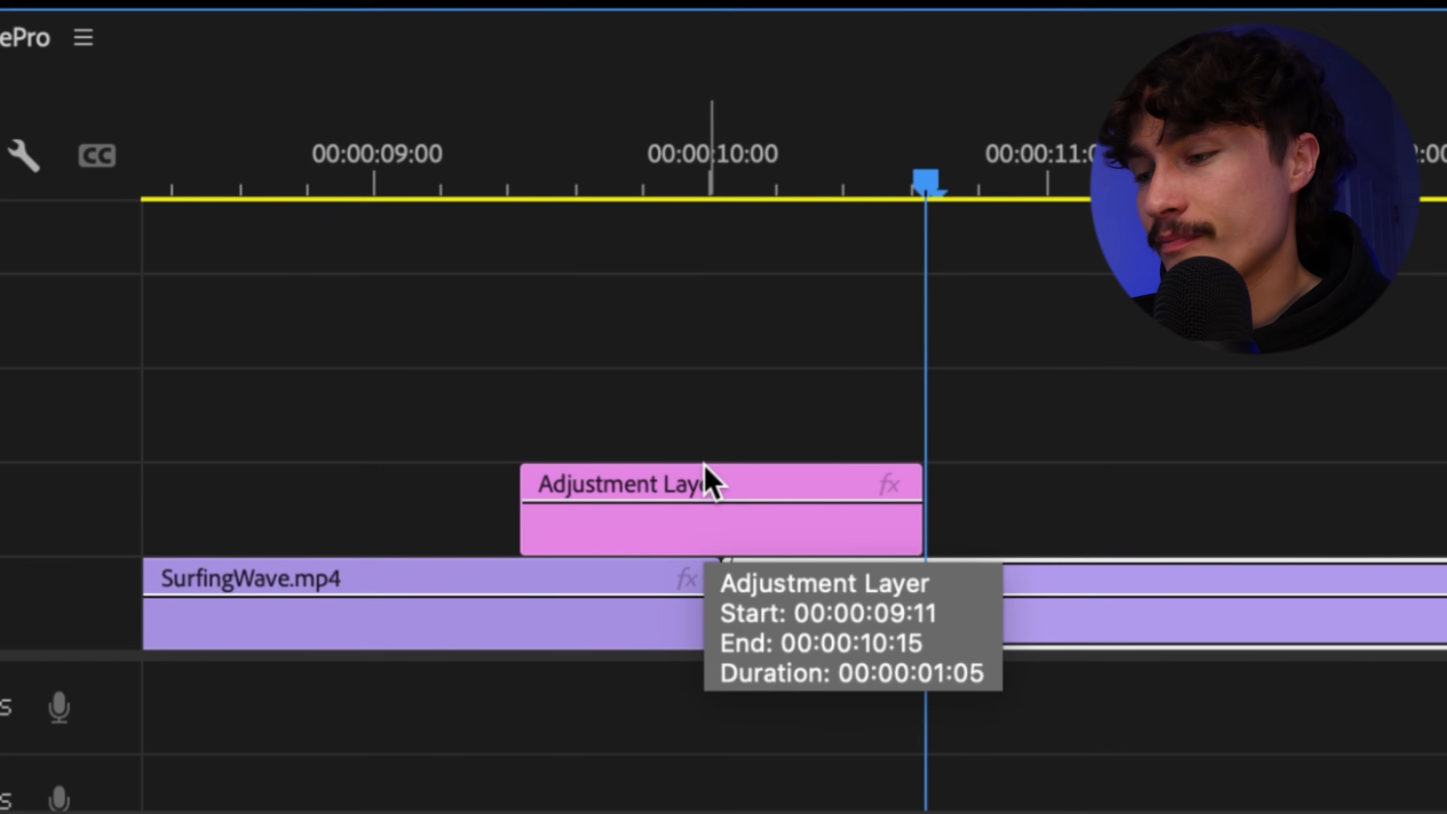
# Step: Split the adjustment layer exactly at the cut between SurfingWave.mp4 and MotorbikeJump.mp4
pyautogui.press('c')
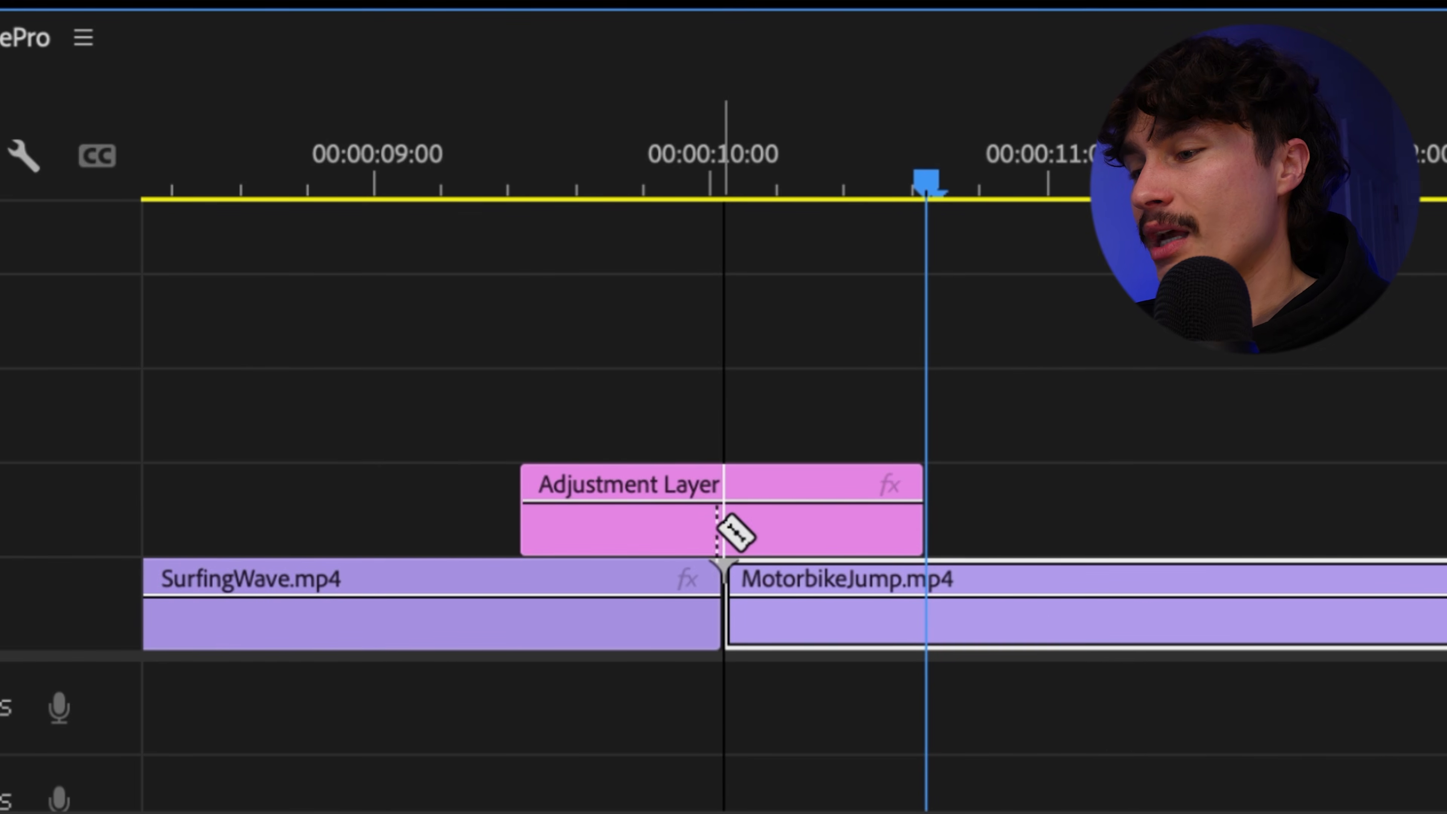
pyautogui.scroll(2, 739, 522)
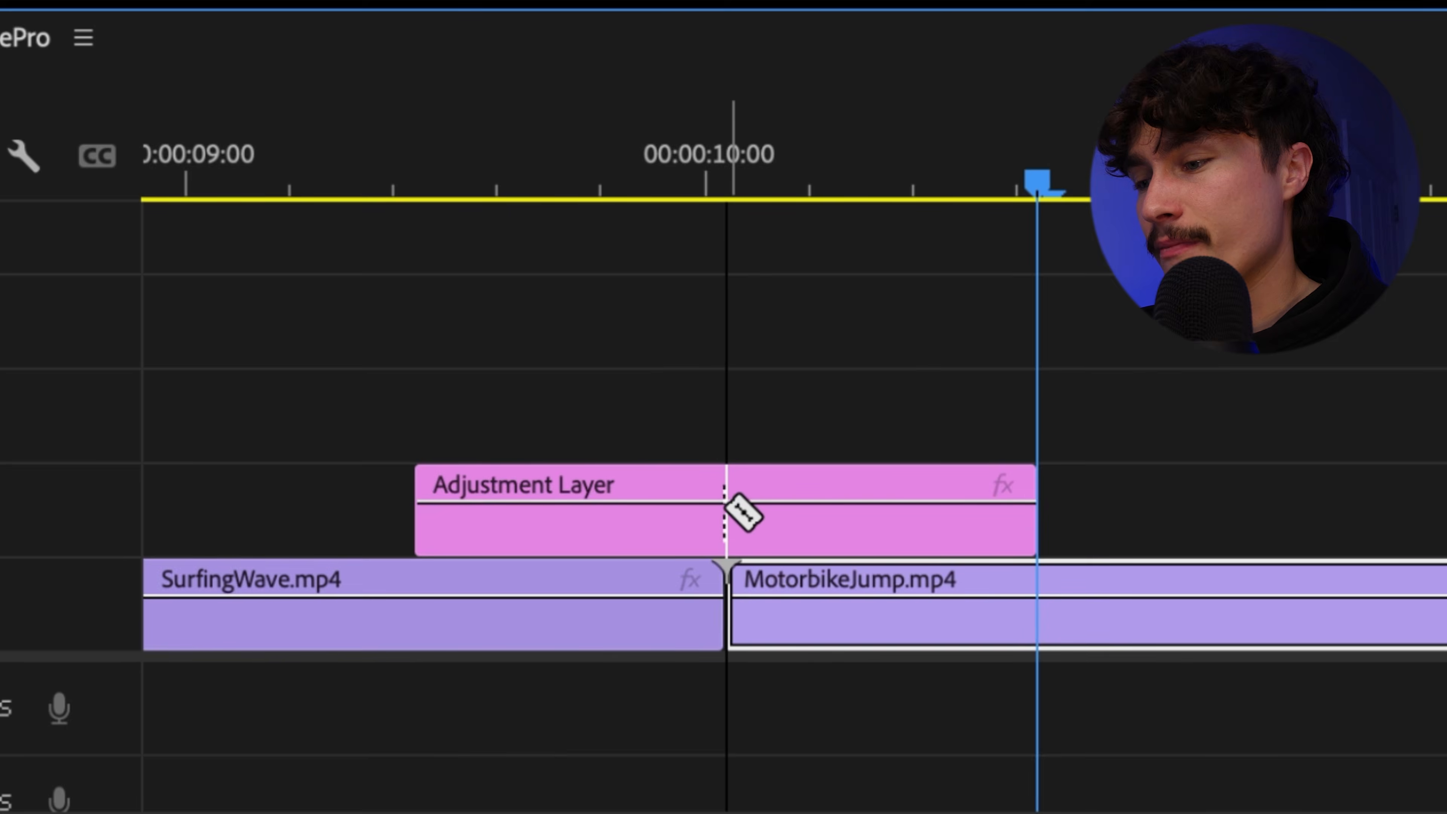
pyautogui.click(739, 513)
pyautogui.click(620, 183)
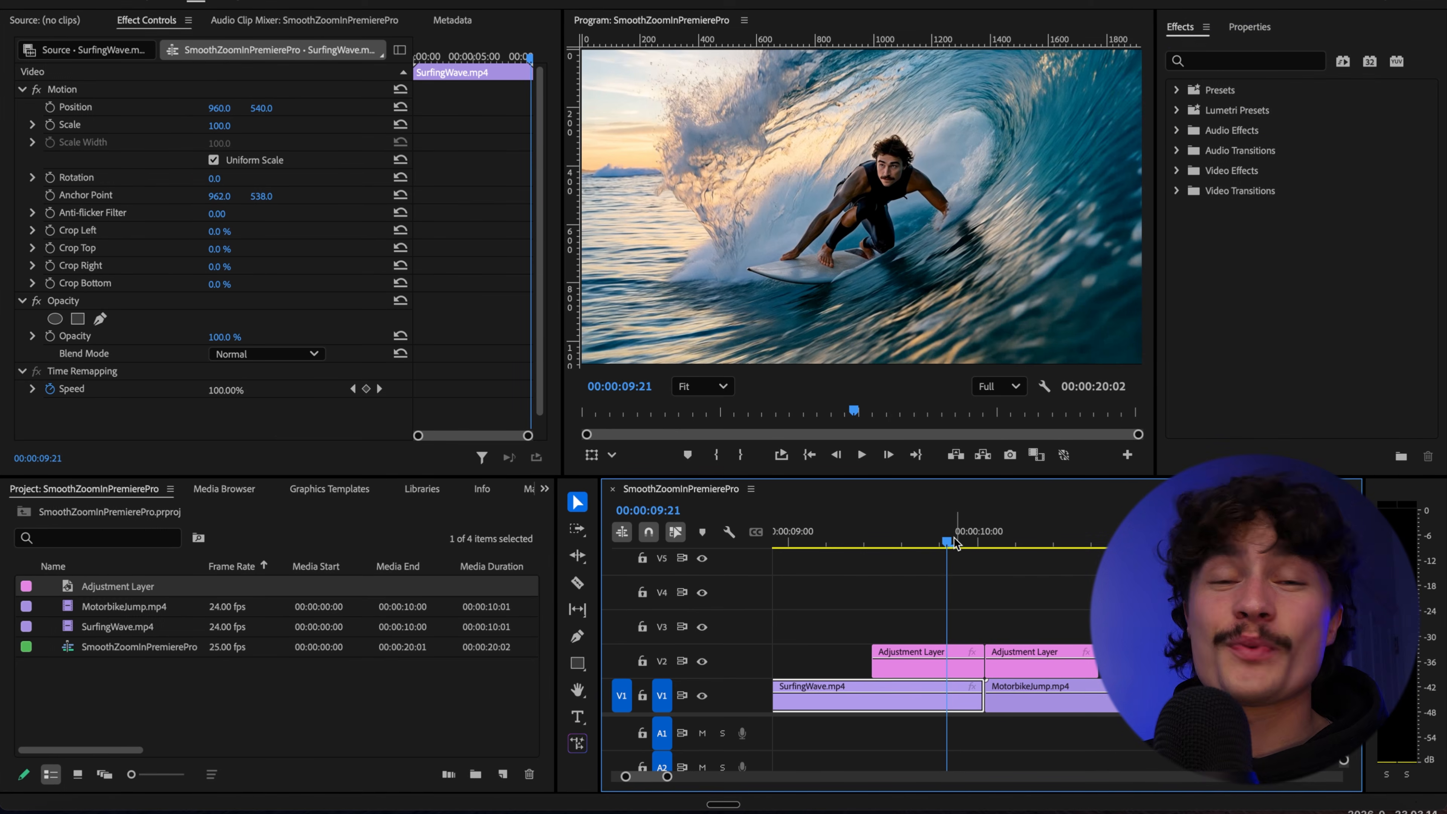
# Step: Find the Transform video effect by searching for "transform" and apply it to the adjustment layer piece above SurfingWave.mp4
pyautogui.click(1179, 35)
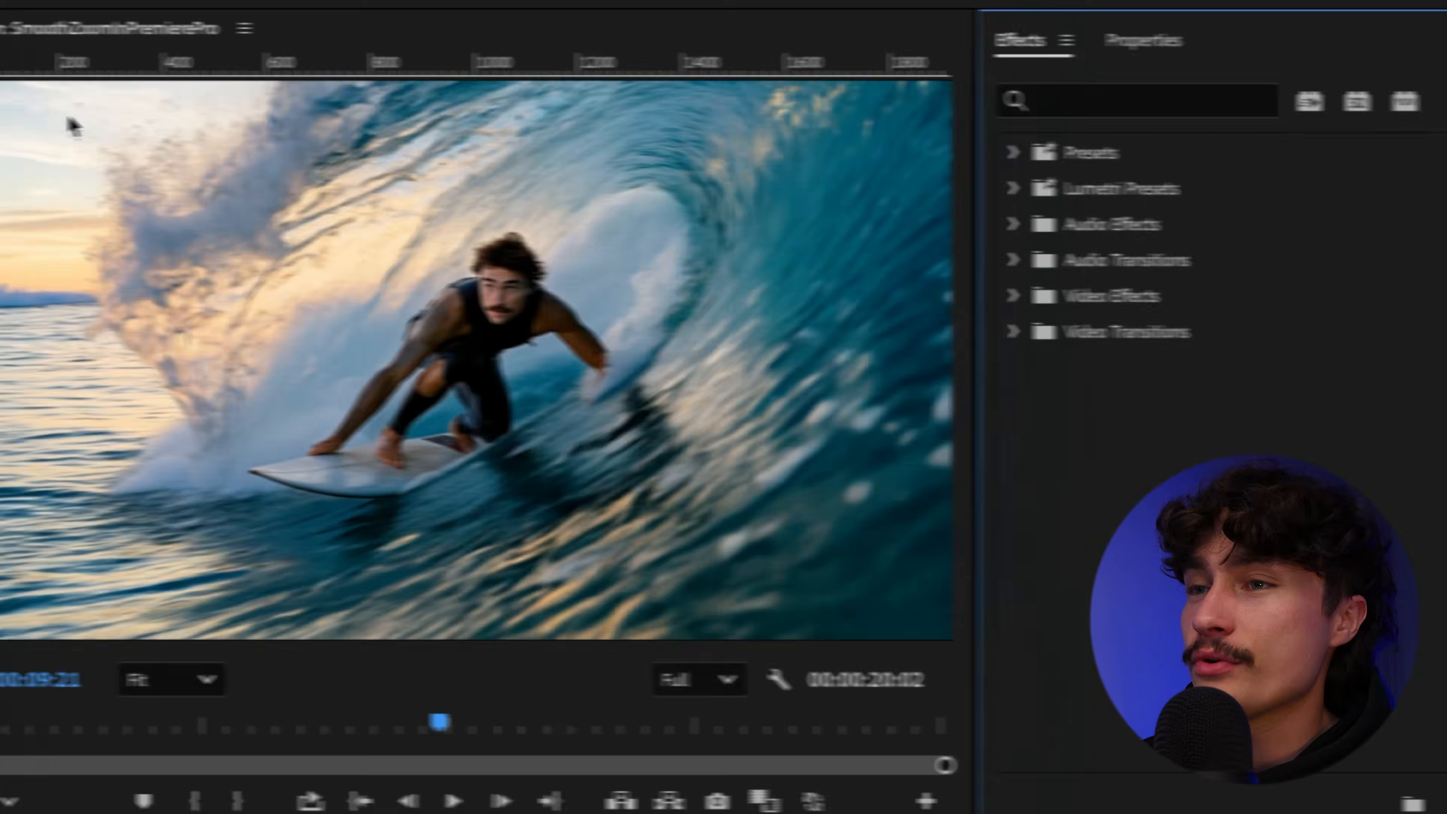
pyautogui.click(461, 2)
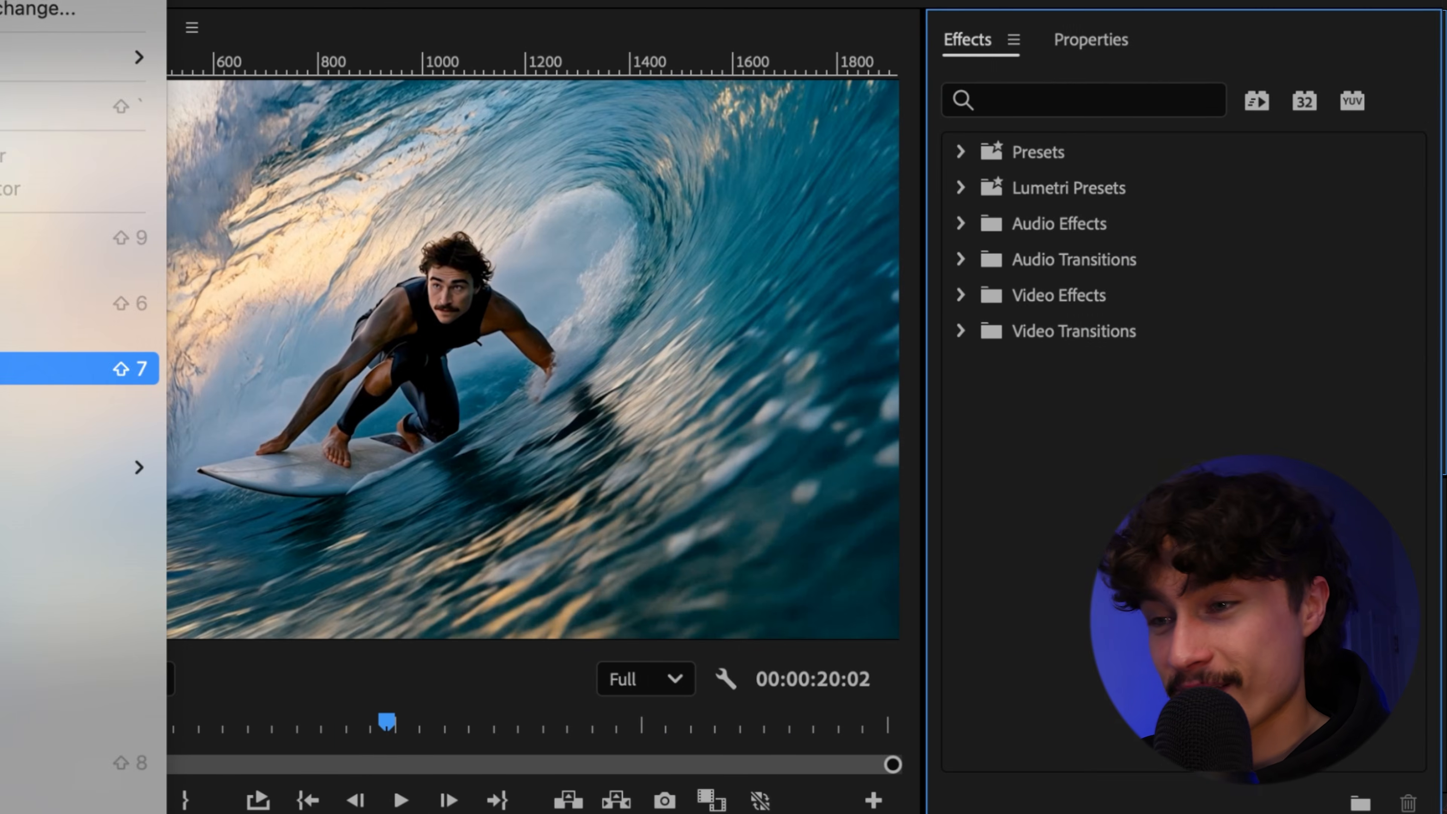
pyautogui.click(467, 380)
pyautogui.click(1446, 124)
pyautogui.write('tr')
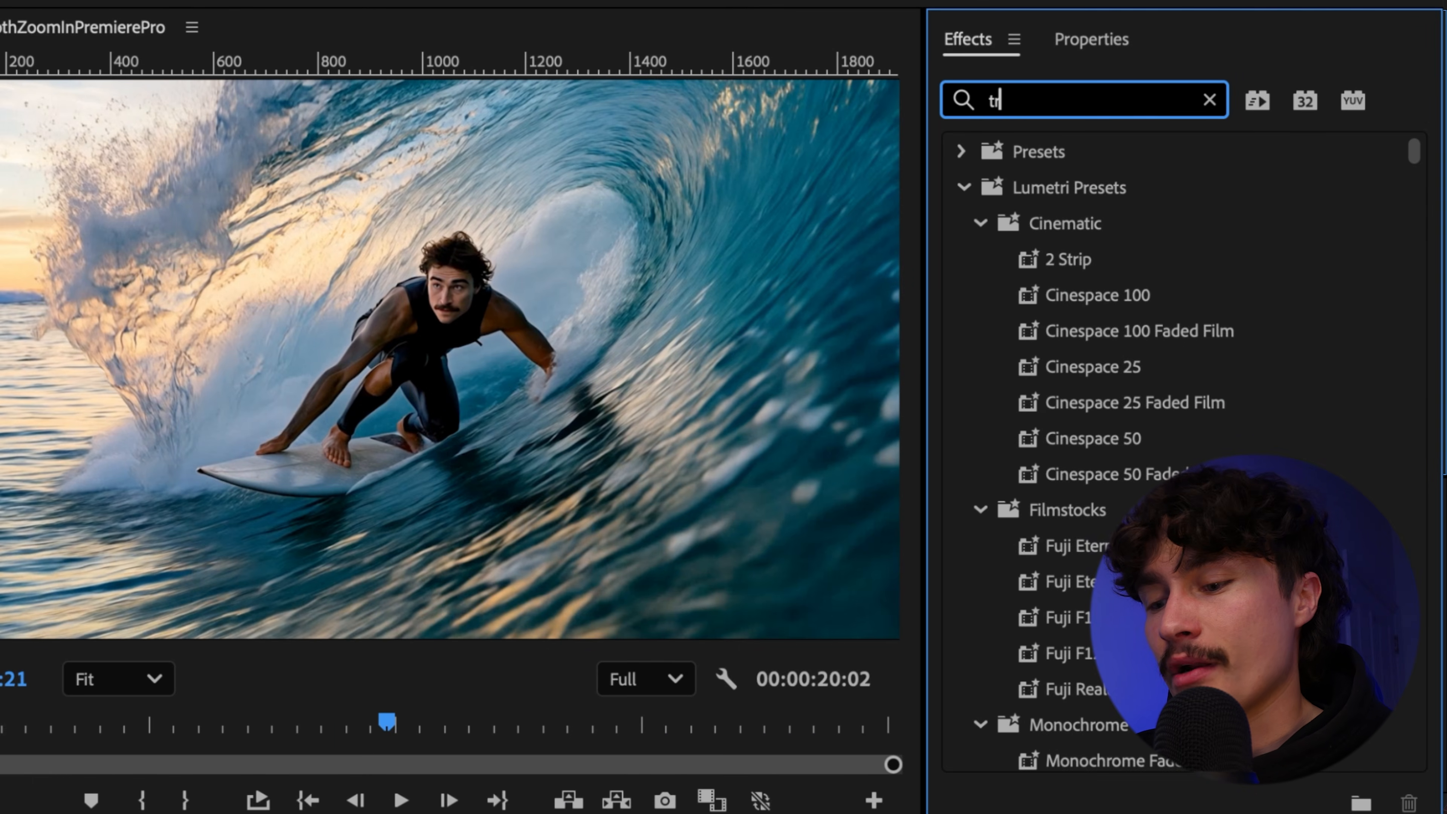
pyautogui.write('ansform')
pyautogui.click(1091, 516)
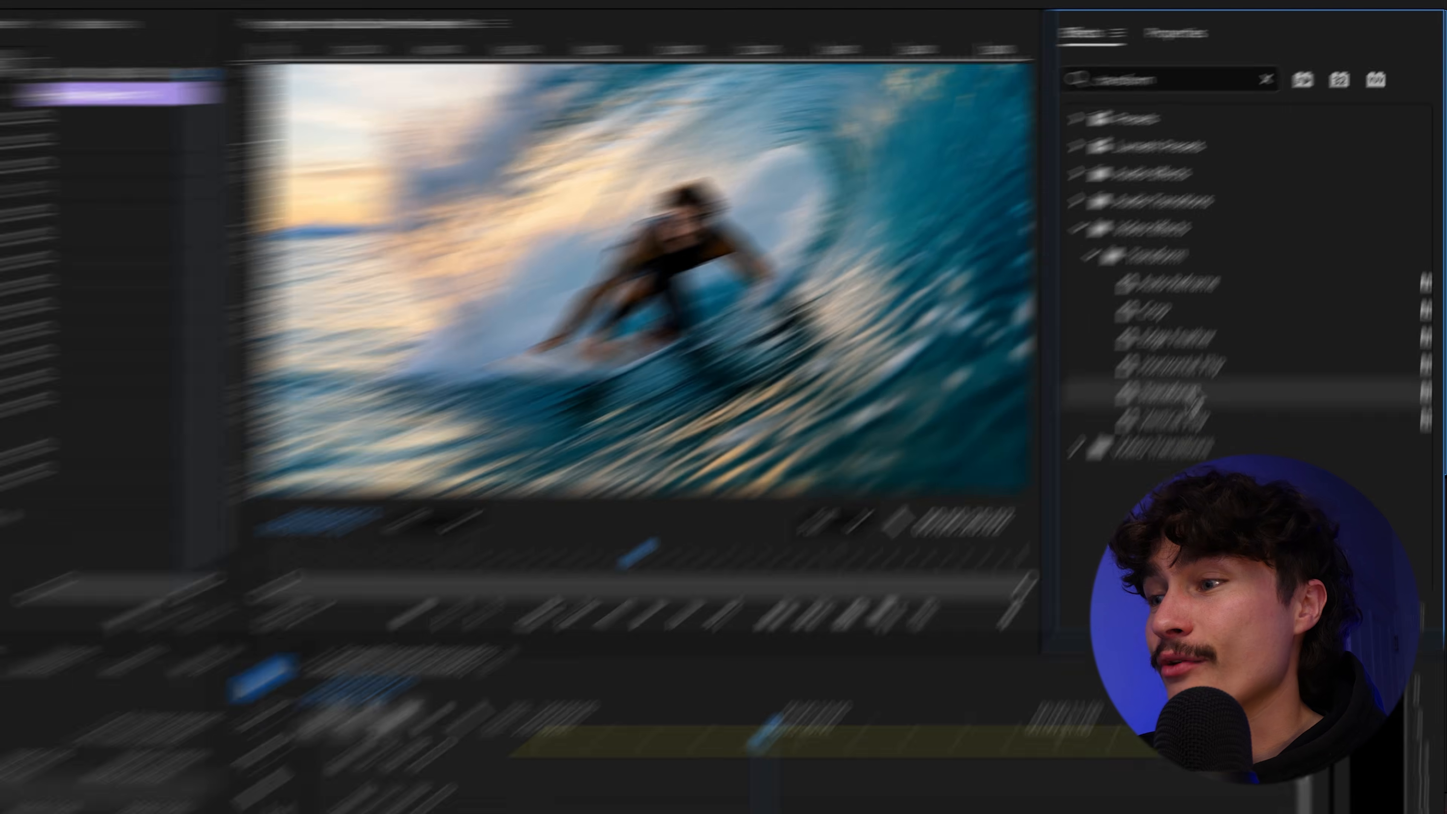
pyautogui.moveTo(1117, 512); pyautogui.dragTo(916, 665)
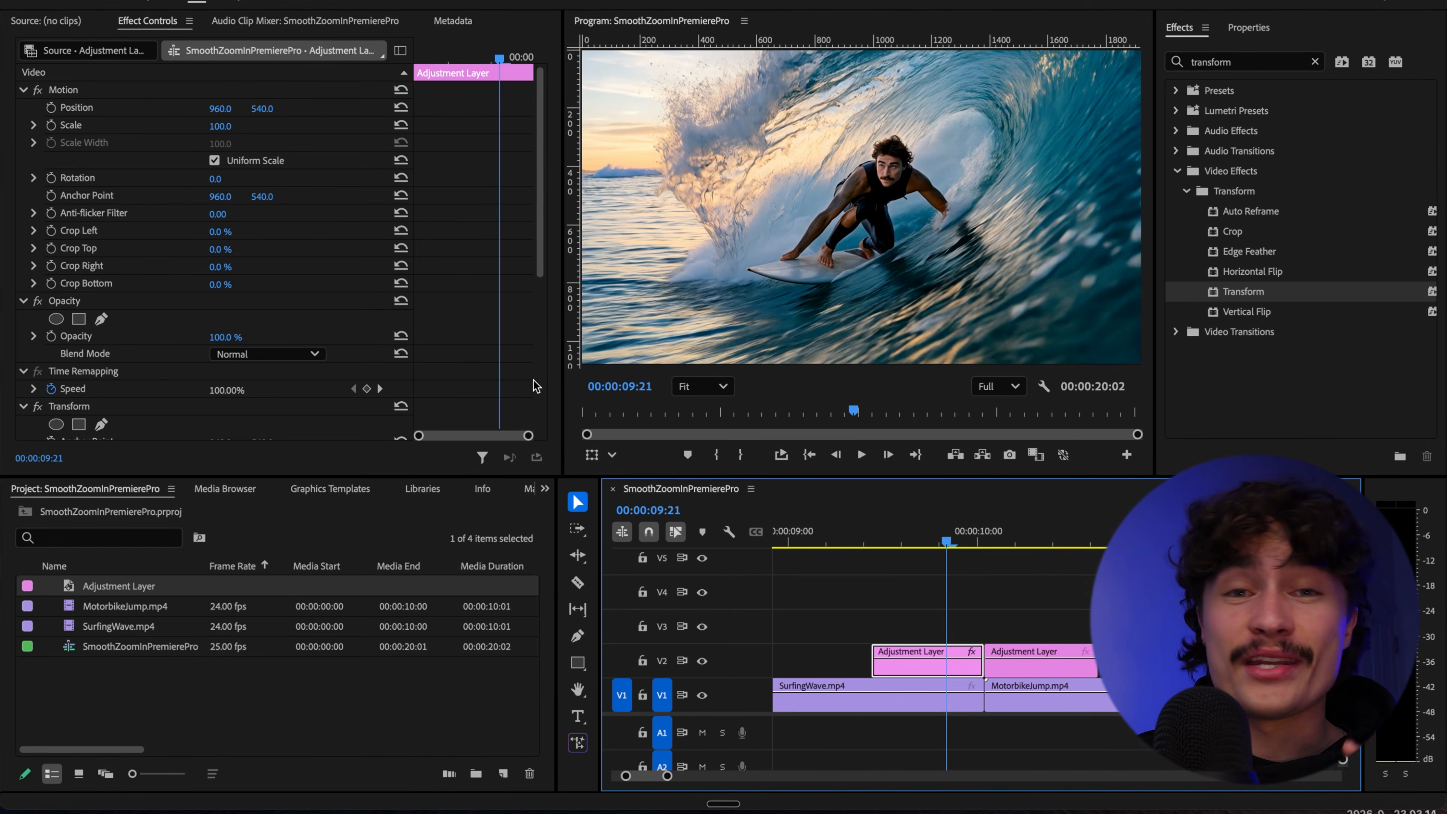
# Step: Set a Transform Scale keyframe of 100 at the first adjustment layer's start, 00:00:09:11
pyautogui.scroll(-6, 493, 389)
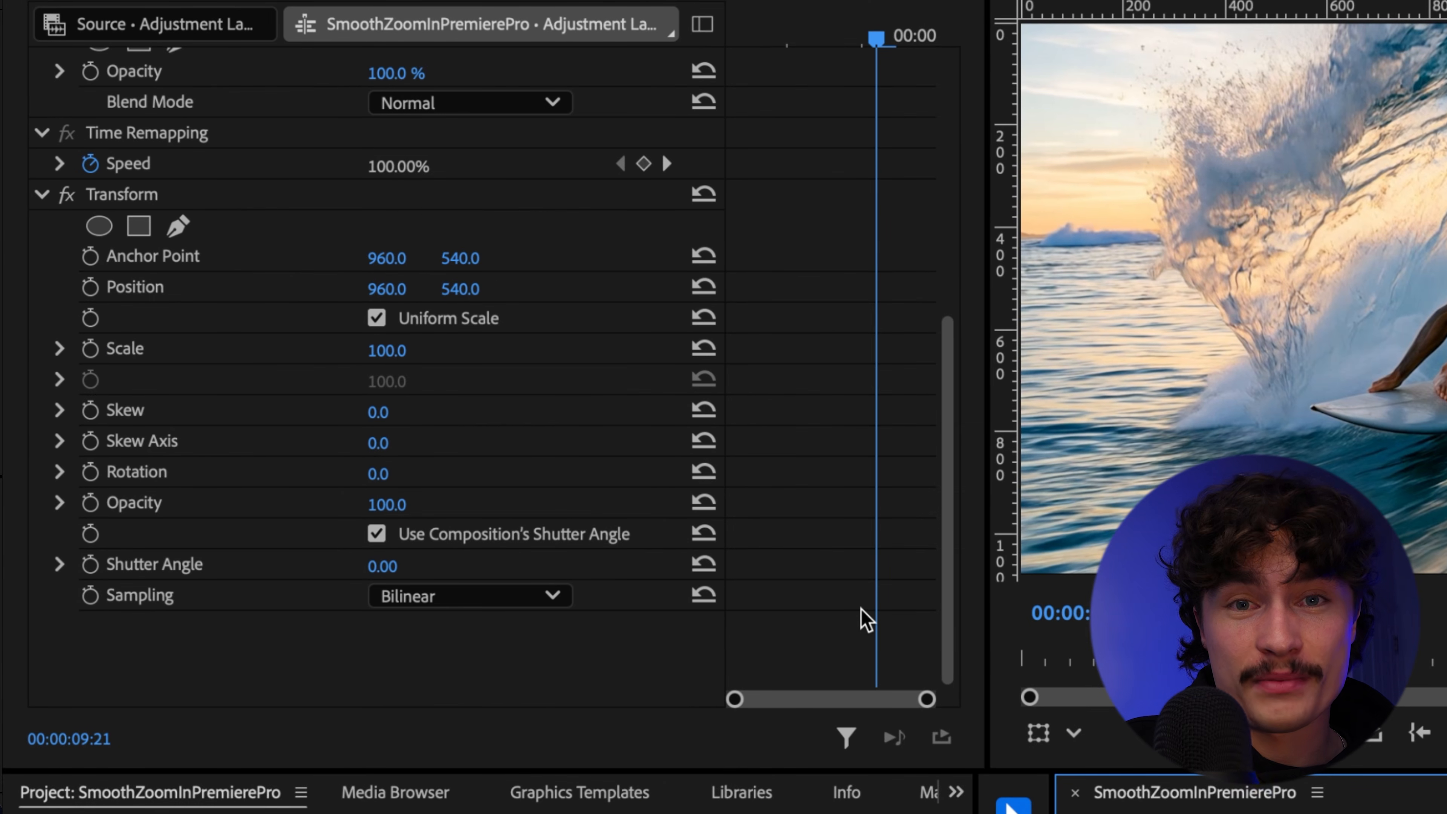
pyautogui.moveTo(870, 36); pyautogui.dragTo(721, 50)
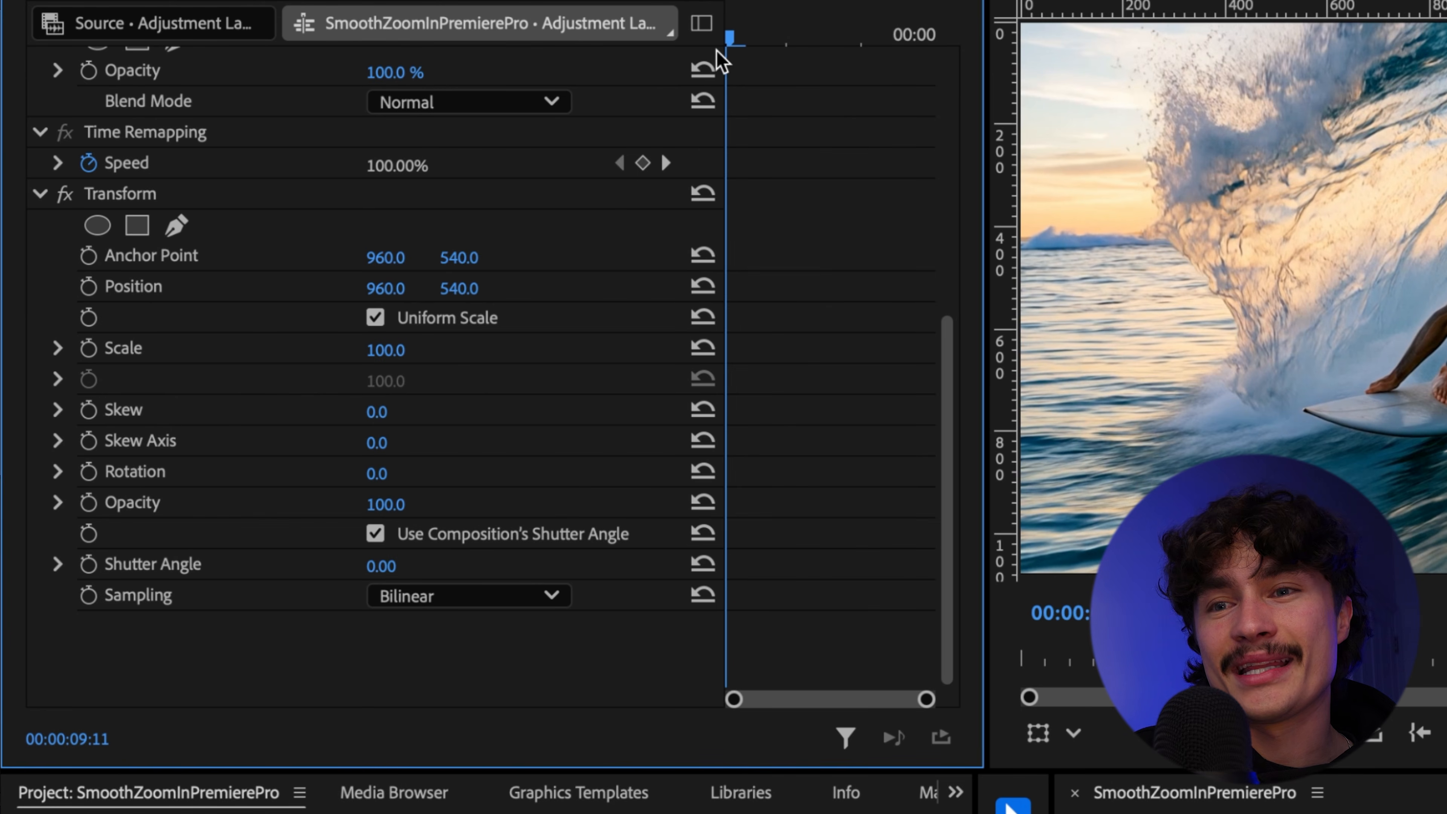
pyautogui.click(94, 349)
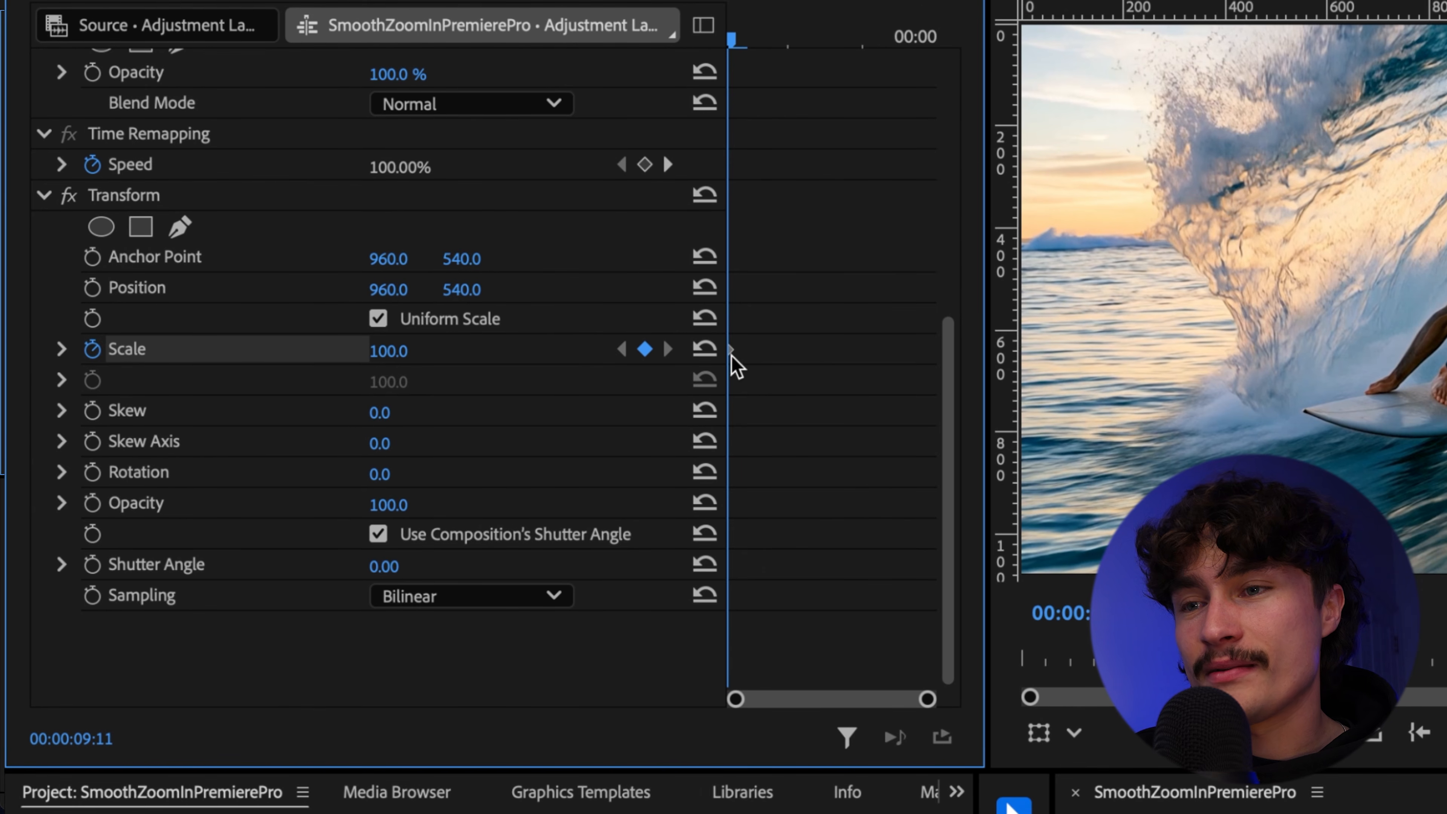
# Step: Add a larger Transform Scale keyframe on the first adjustment layer's last frame, 00:00:09:24, and preview the zoom
pyautogui.click(740, 35)
pyautogui.moveTo(742, 35); pyautogui.dragTo(906, 59)
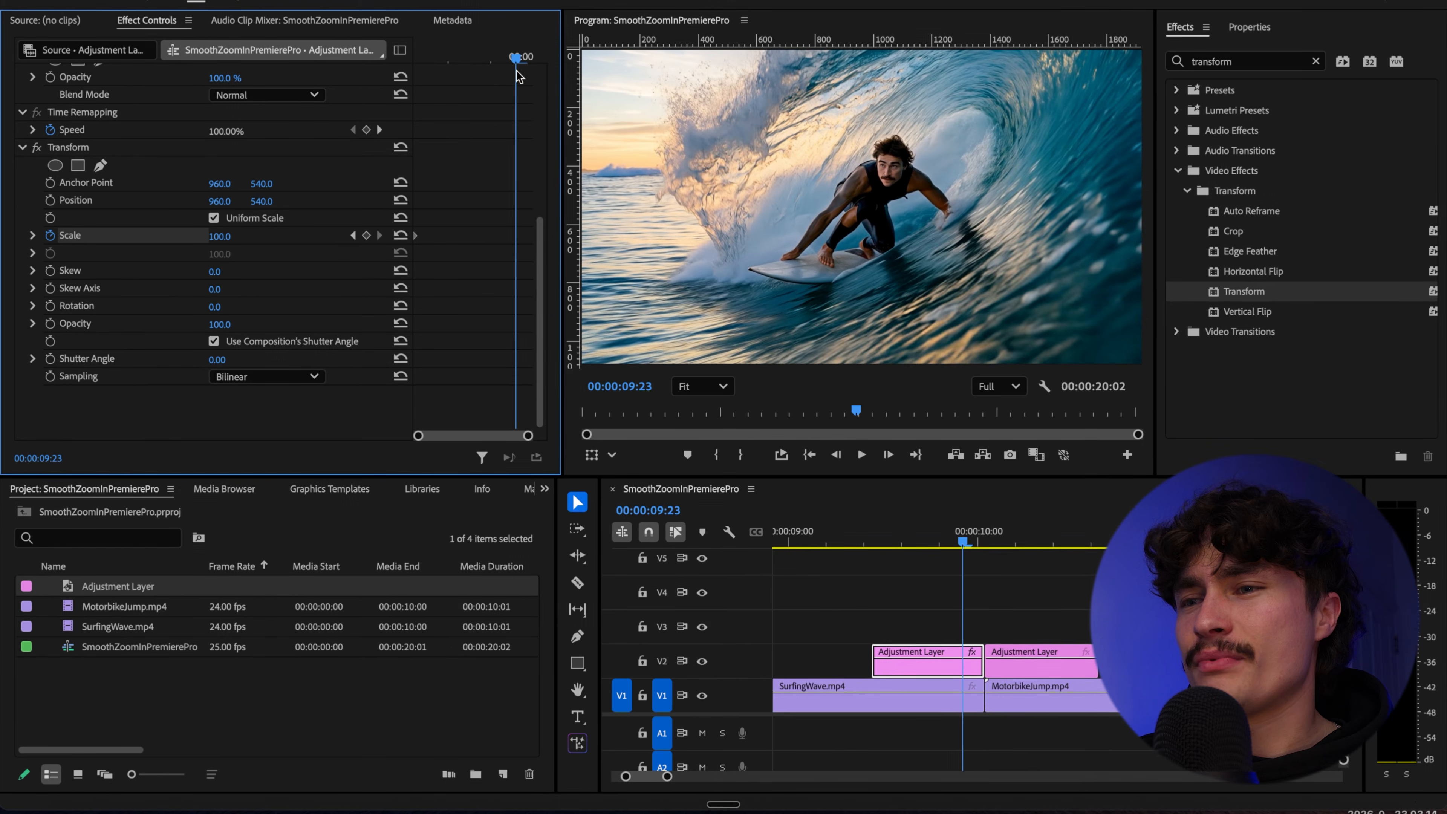
pyautogui.moveTo(516, 72); pyautogui.dragTo(523, 72)
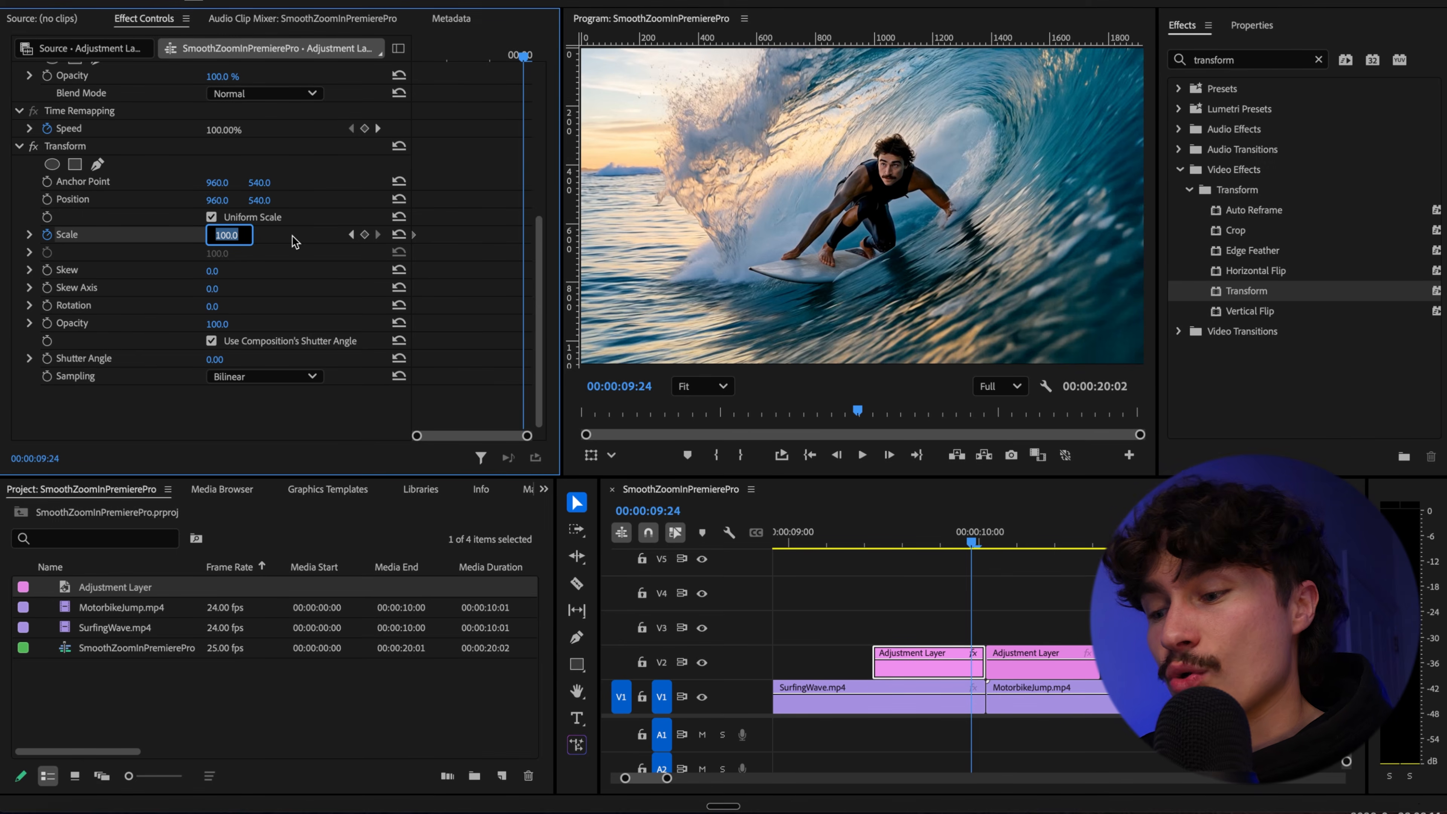
pyautogui.press('Return')
pyautogui.moveTo(422, 63); pyautogui.dragTo(505, 75)
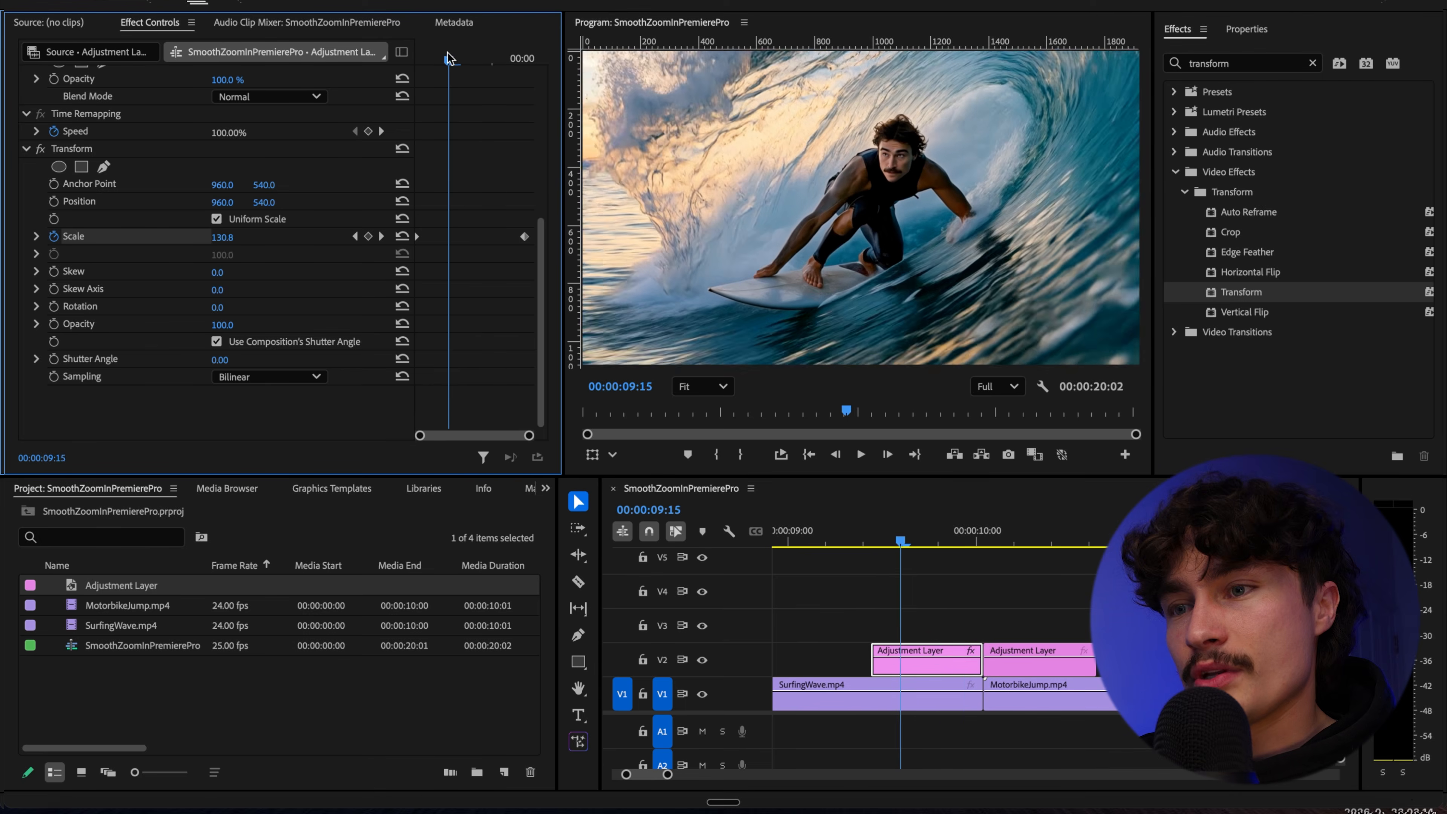
pyautogui.moveTo(449, 57); pyautogui.dragTo(527, 59)
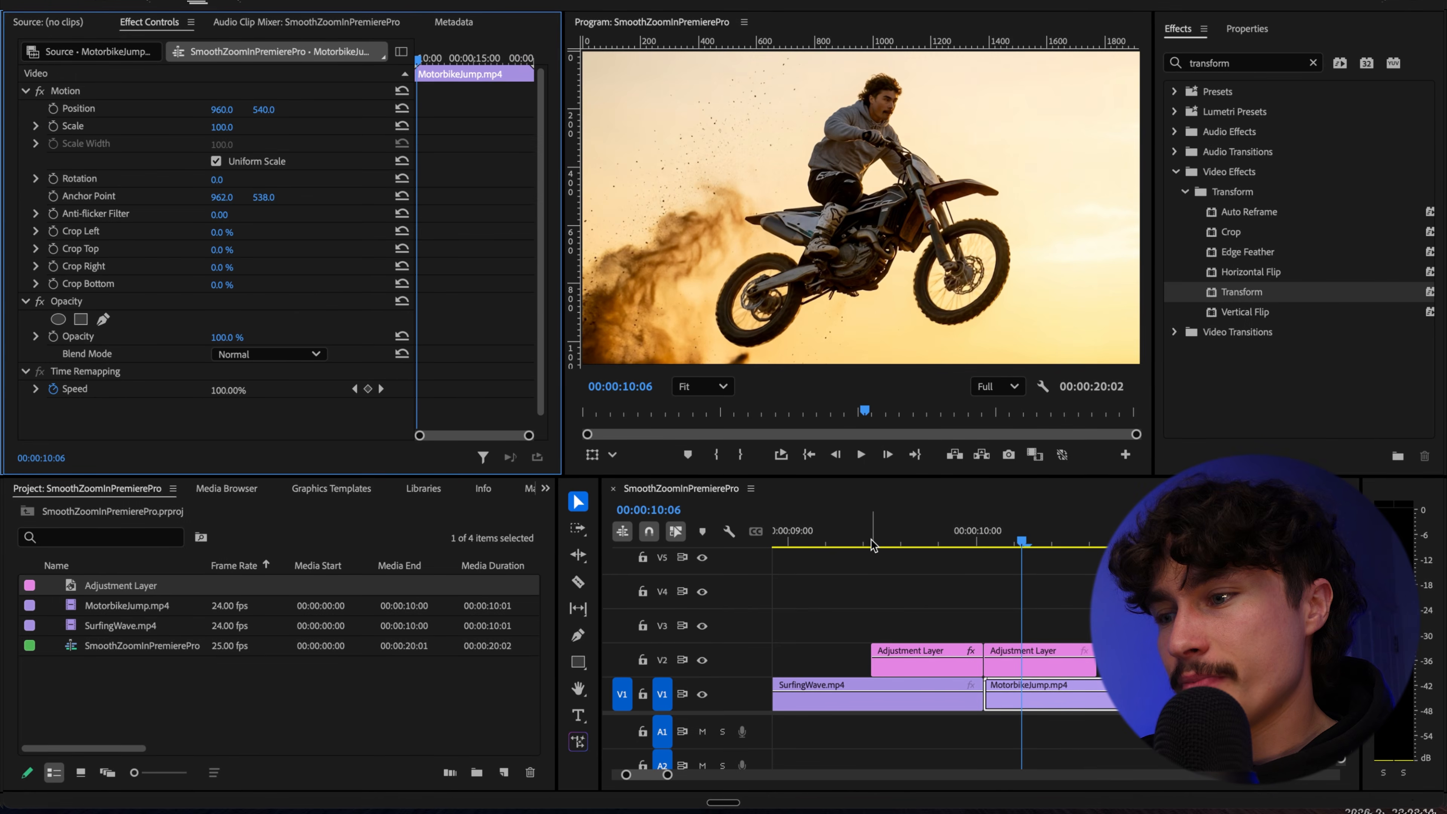
pyautogui.click(899, 539)
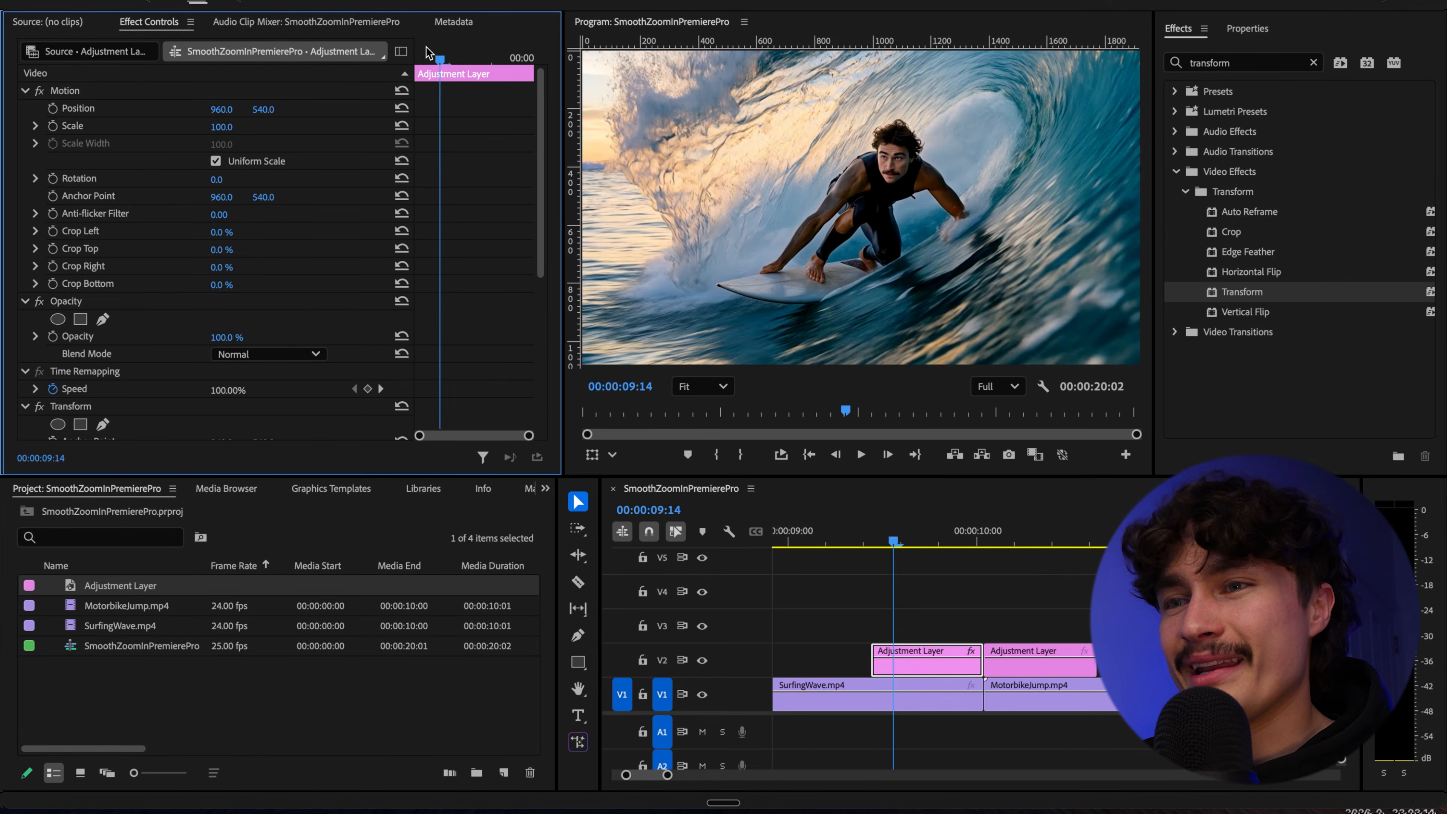
# Step: Disable Use Composition's Shutter Angle in the Transform effect and set its Shutter Angle to 180
pyautogui.moveTo(438, 57); pyautogui.dragTo(399, 49)
pyautogui.scroll(-8, 472, 214)
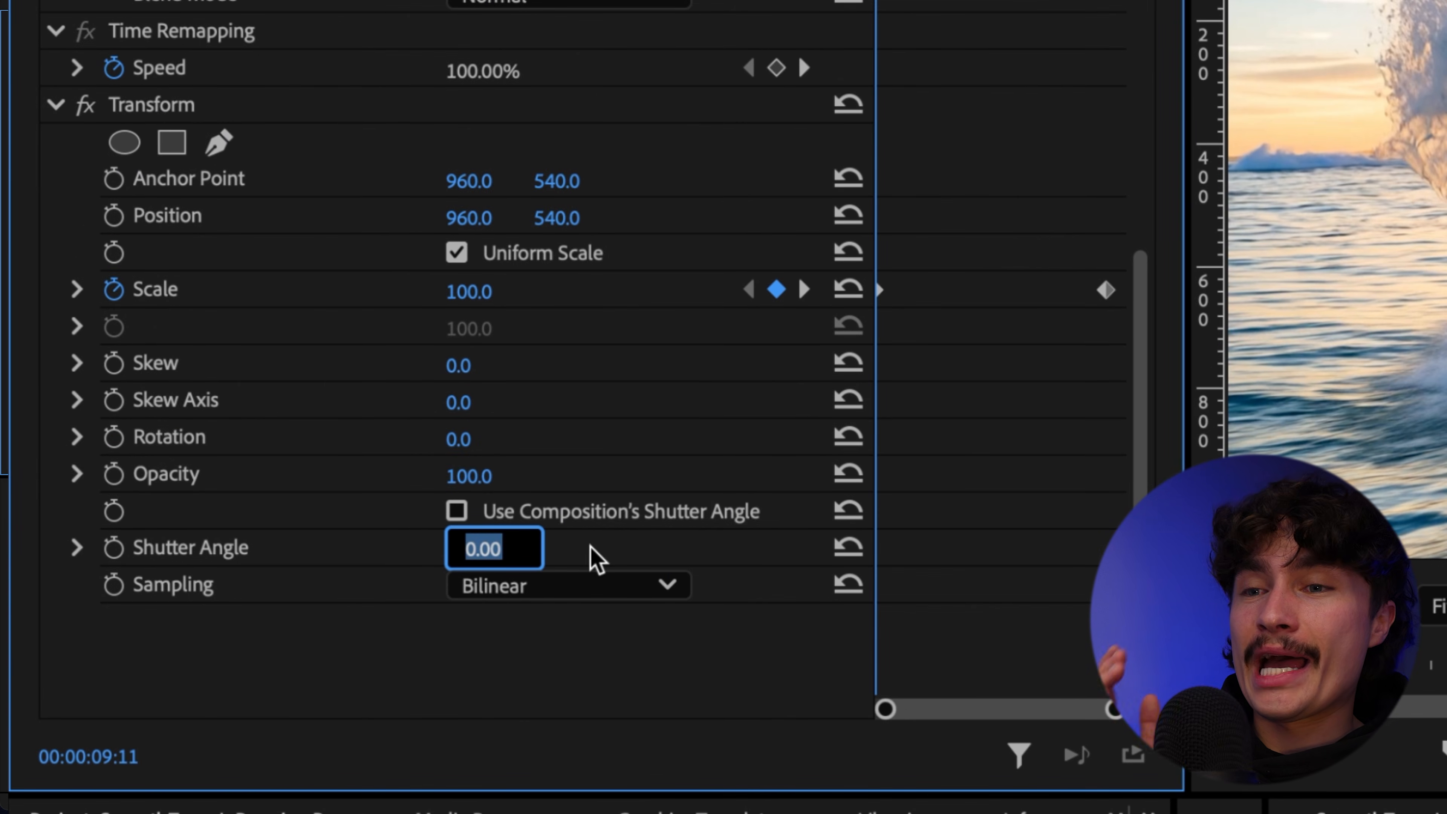
pyautogui.write('1')
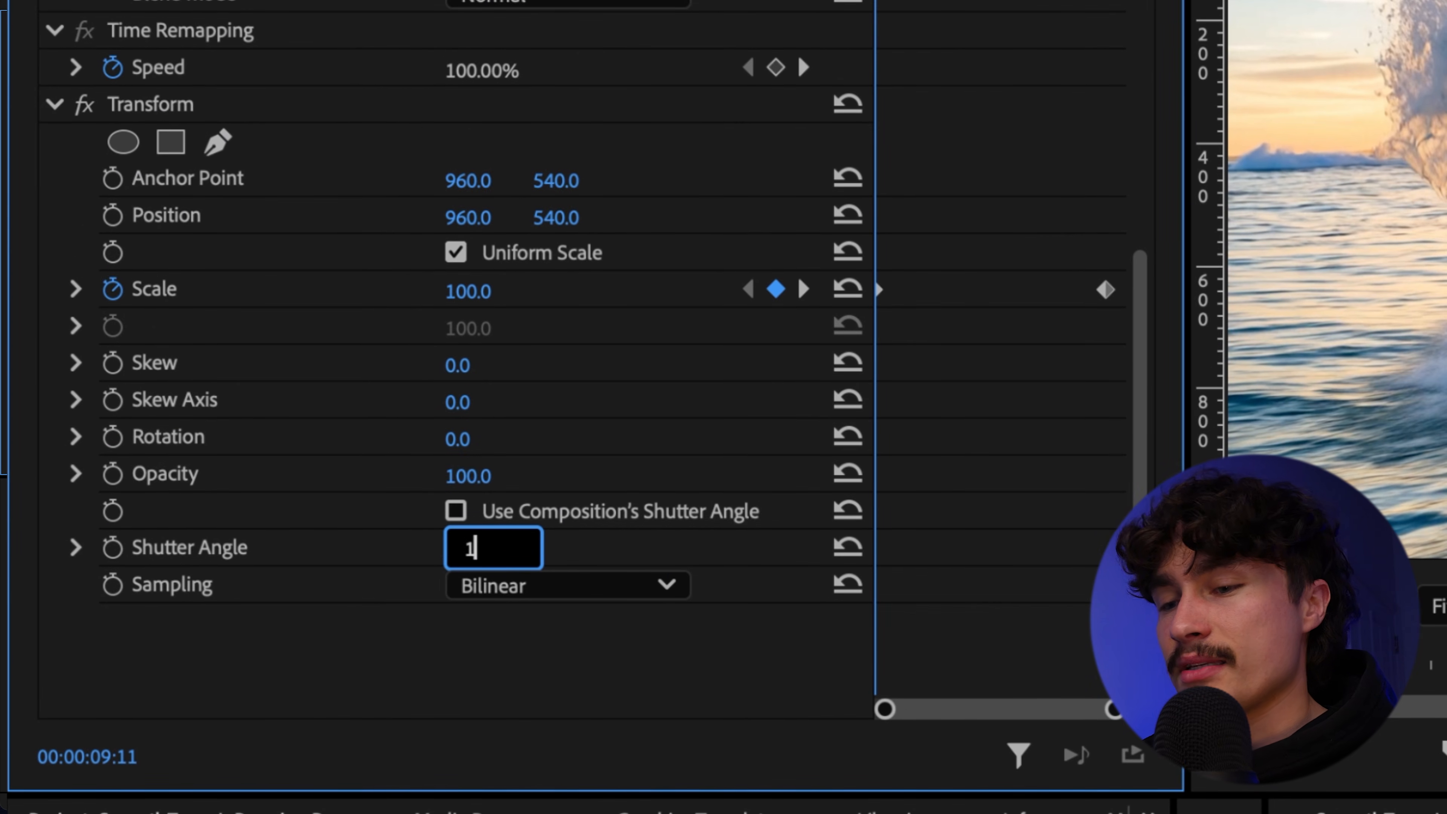
pyautogui.write('80')
pyautogui.press('Return')
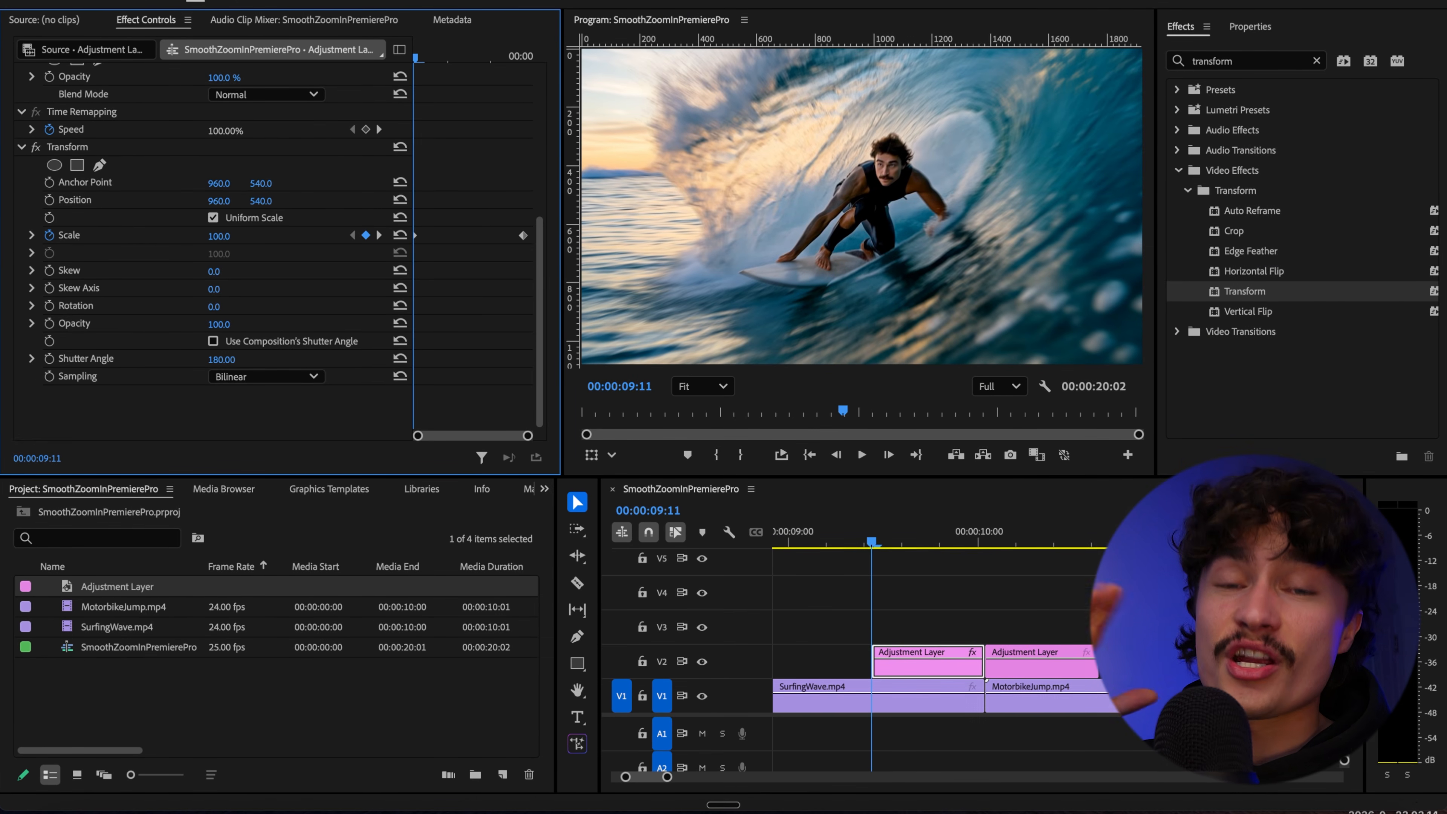
# Step: Compare the motion blur with Shutter Angle values of 360 and 0, and restore the angle to 180
pyautogui.click(232, 358)
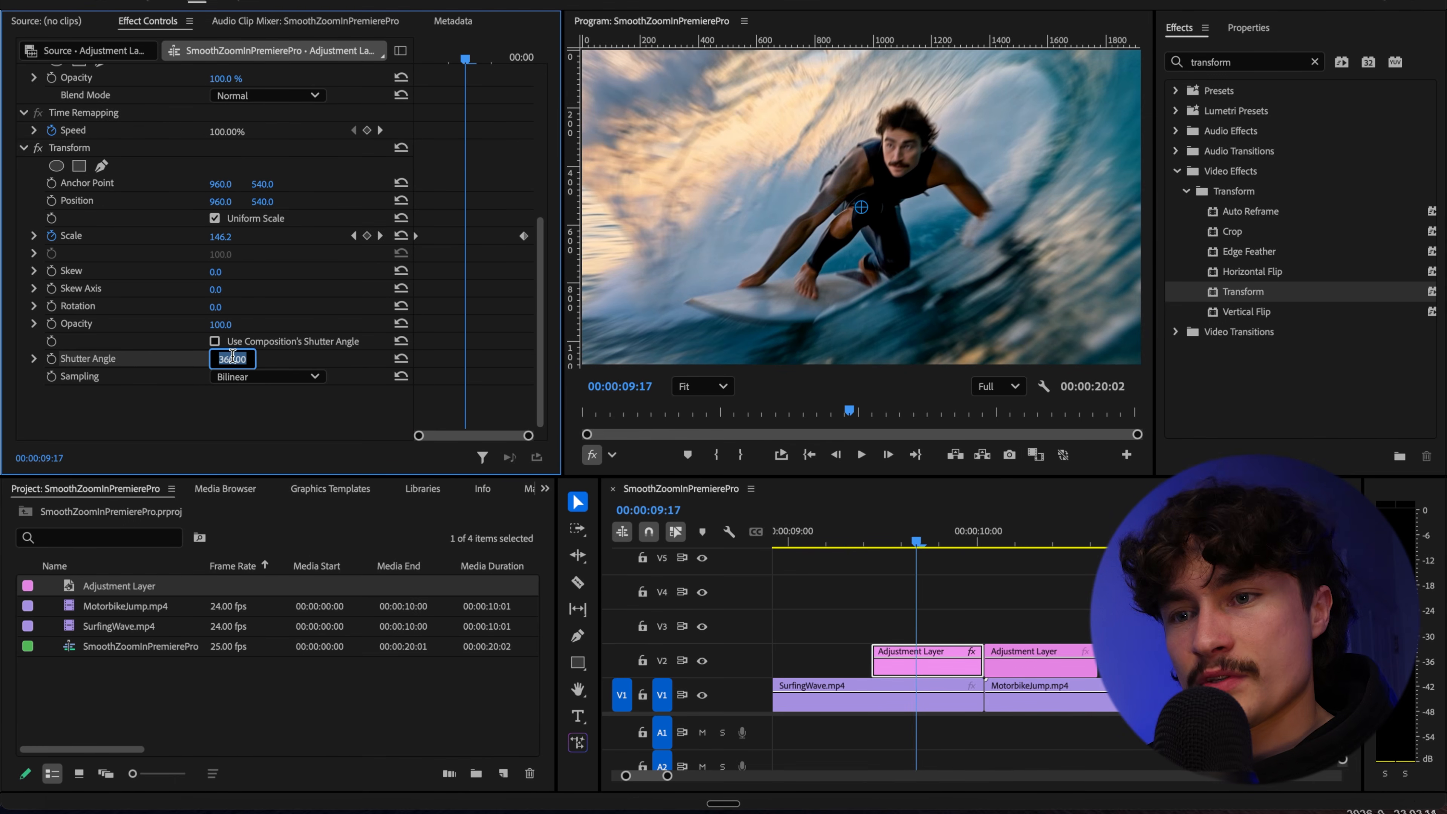
pyautogui.write('0')
pyautogui.press('Return')
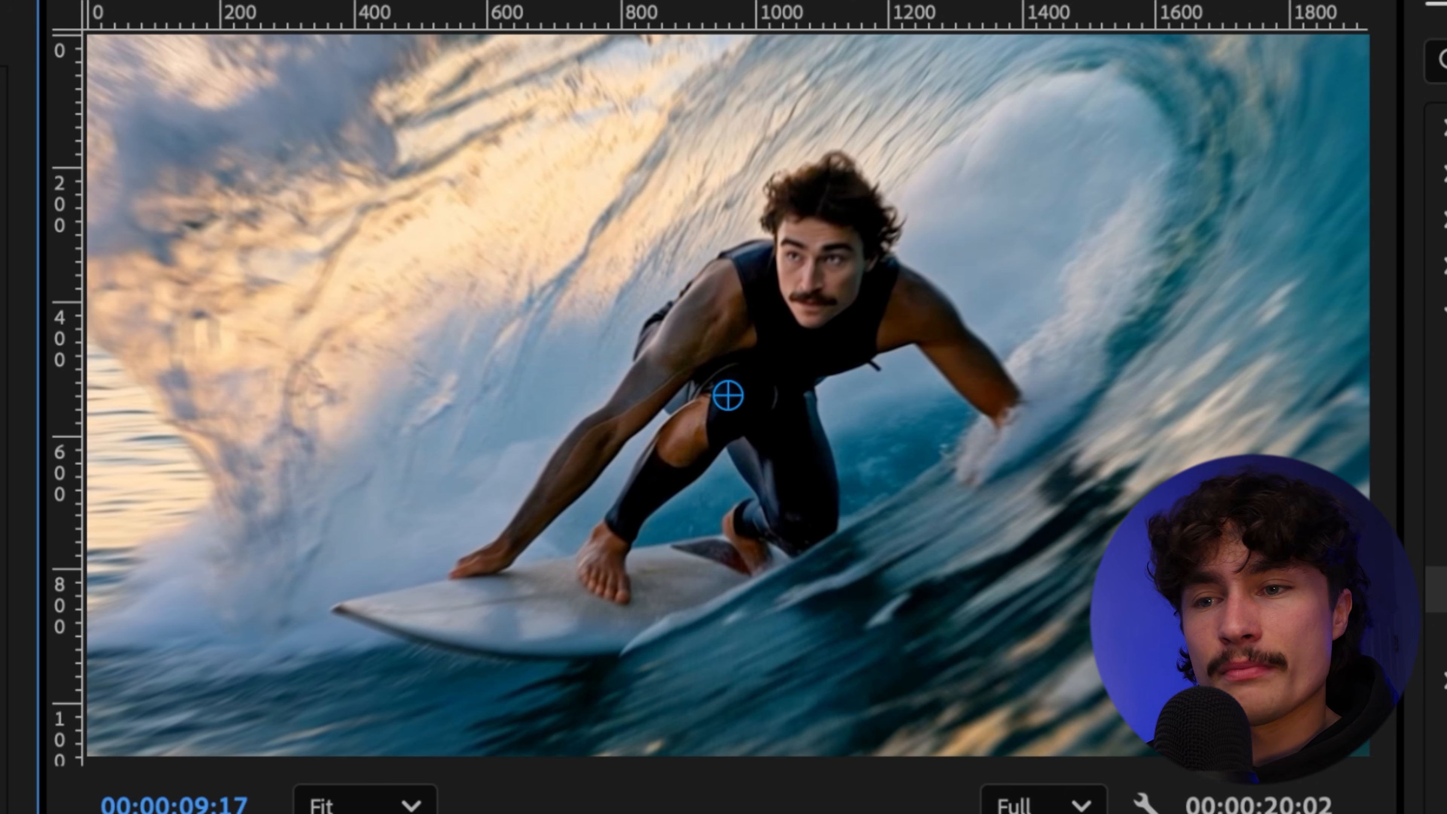
pyautogui.press('Return')
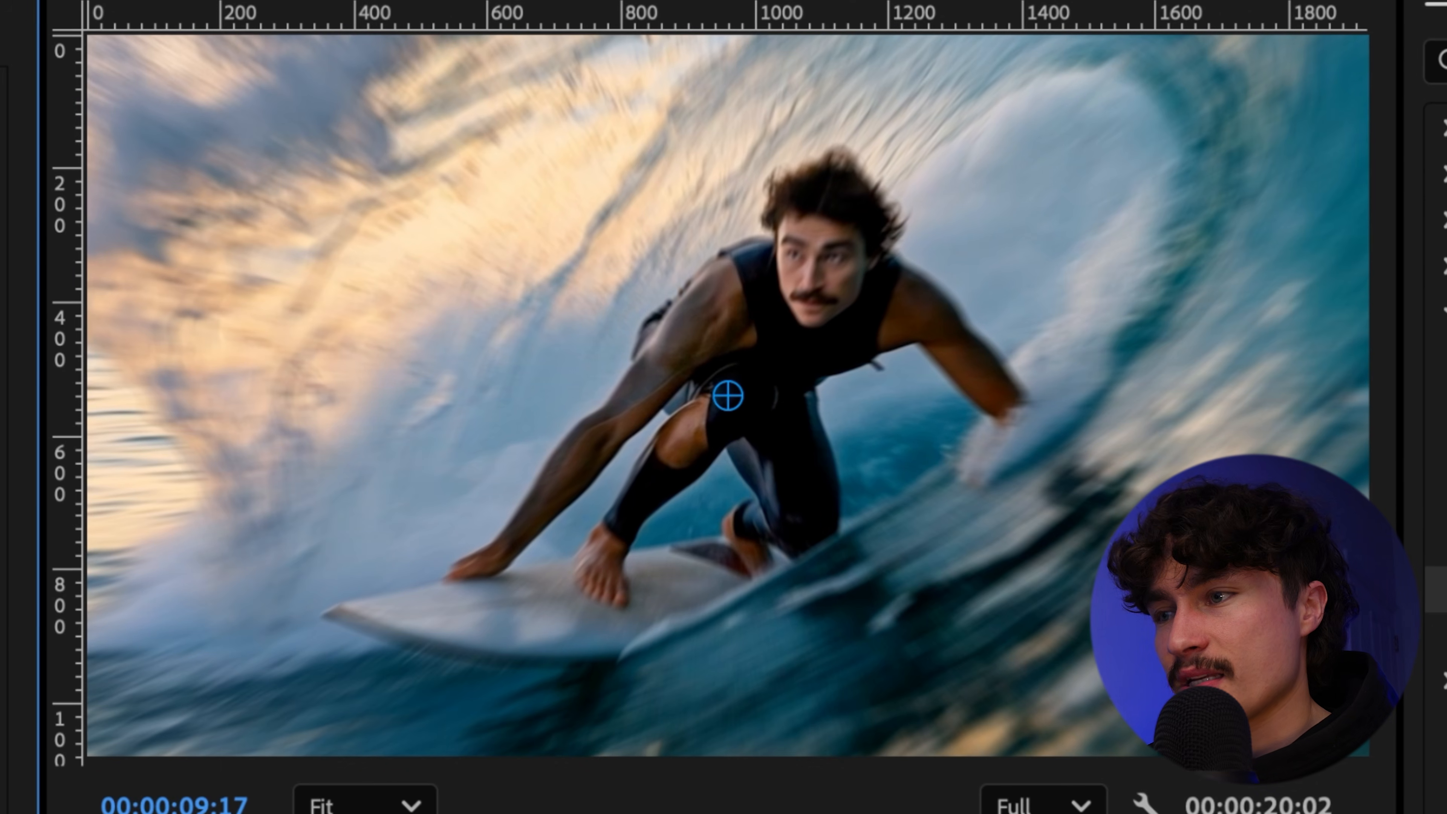
pyautogui.press('Return')
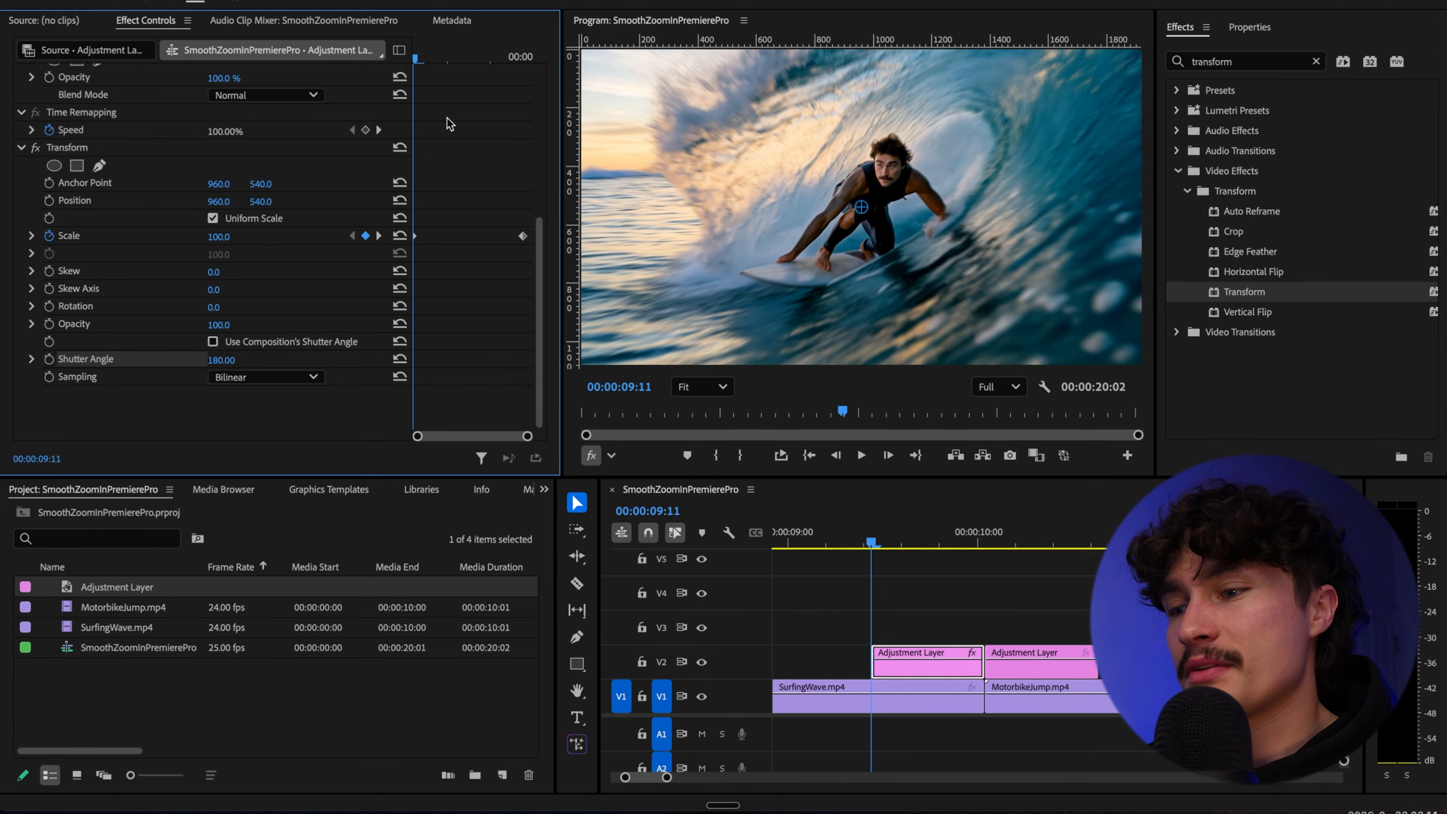
# Step: Preview the blurred zoom, place the playhead at 00:00:09:19 and expand the Scale graphs of the first adjustment layer's Transform effect
pyautogui.press('space')
pyautogui.press('space')
pyautogui.moveTo(880, 545); pyautogui.dragTo(929, 556)
pyautogui.click(929, 662)
pyautogui.click(449, 244)
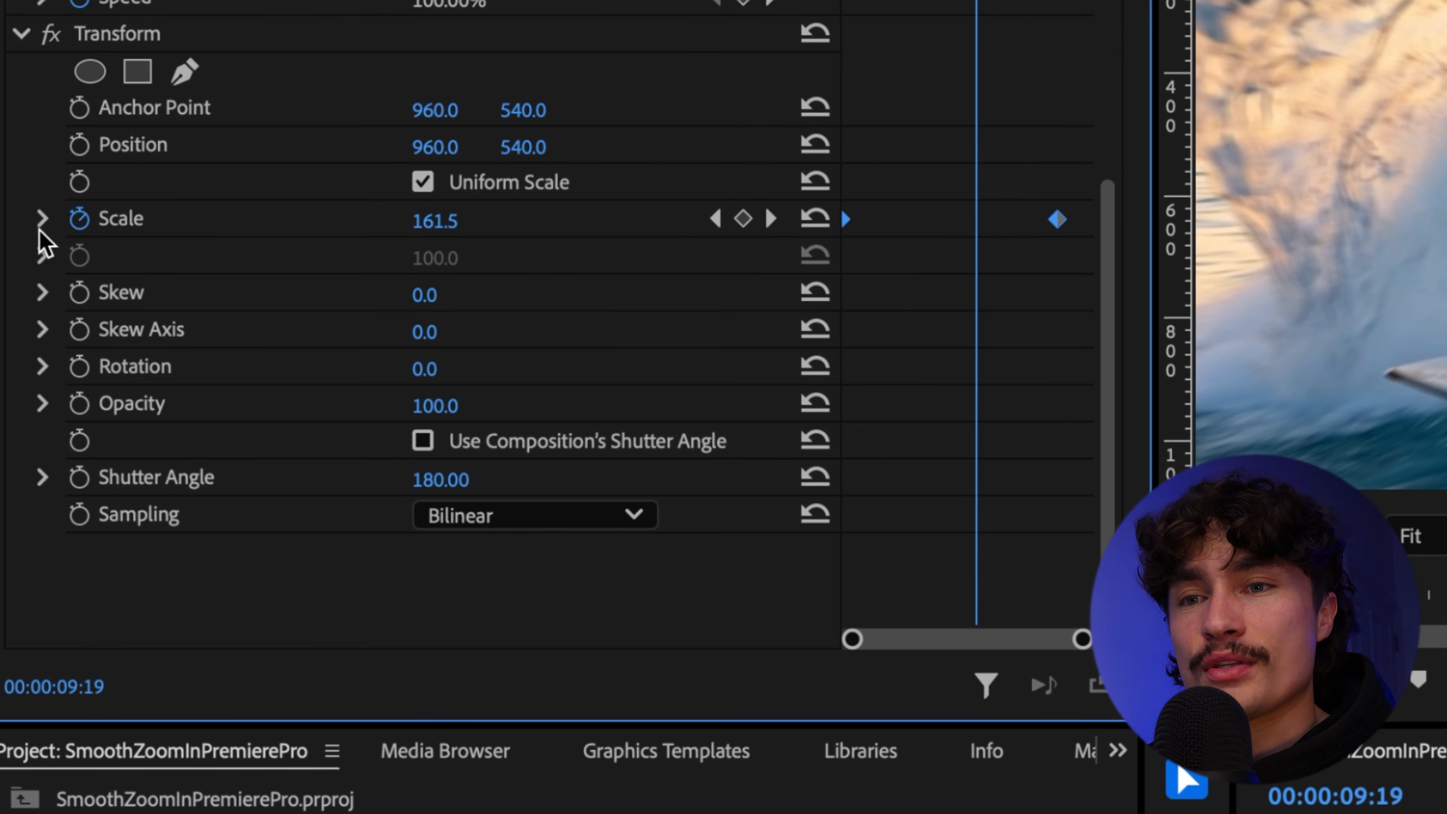
pyautogui.click(42, 219)
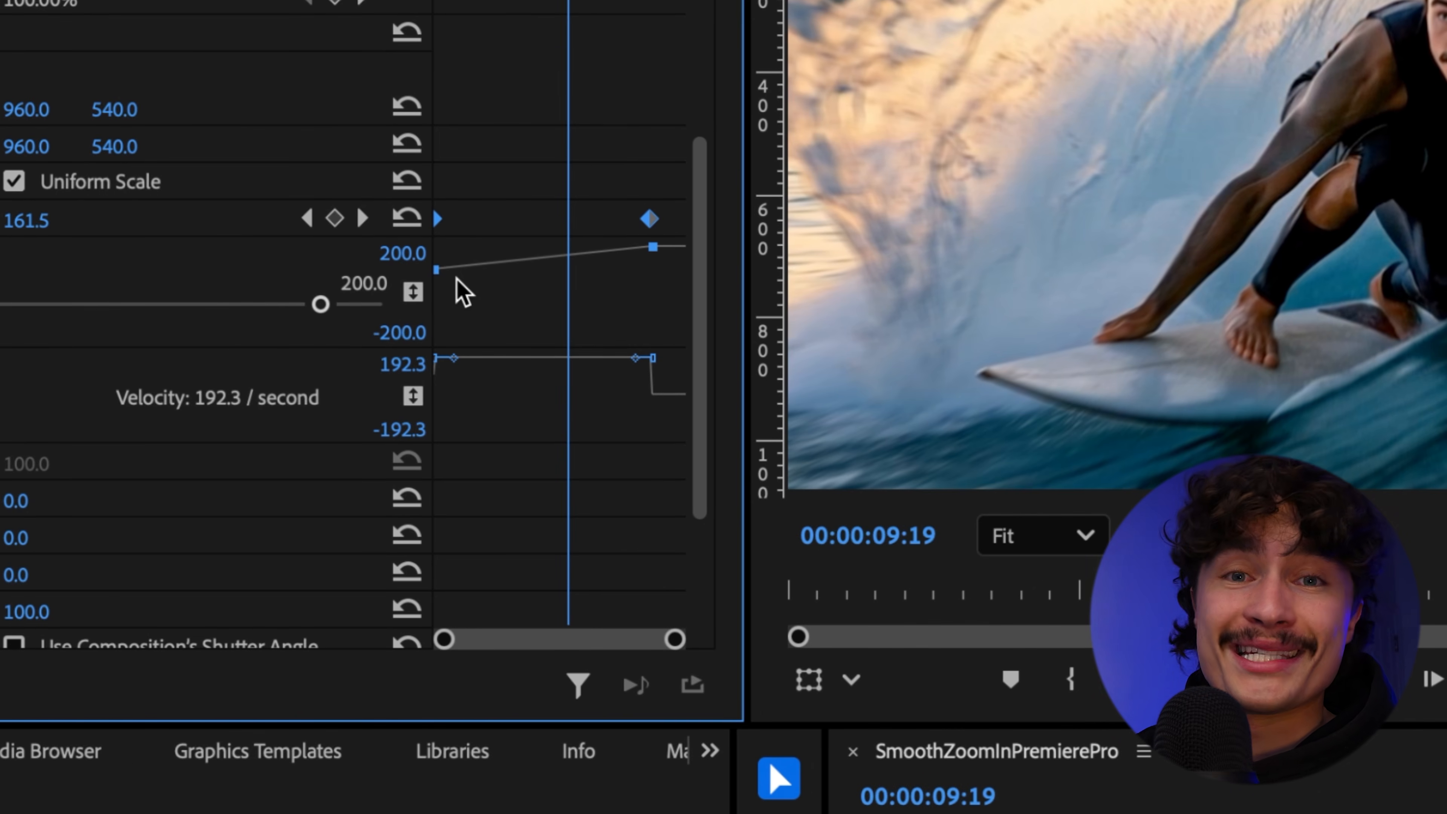
# Step: Apply Ease In and Ease Out interpolation to both Transform Scale keyframes on the first adjustment layer
pyautogui.rightClick(651, 222)
pyautogui.click(766, 701)
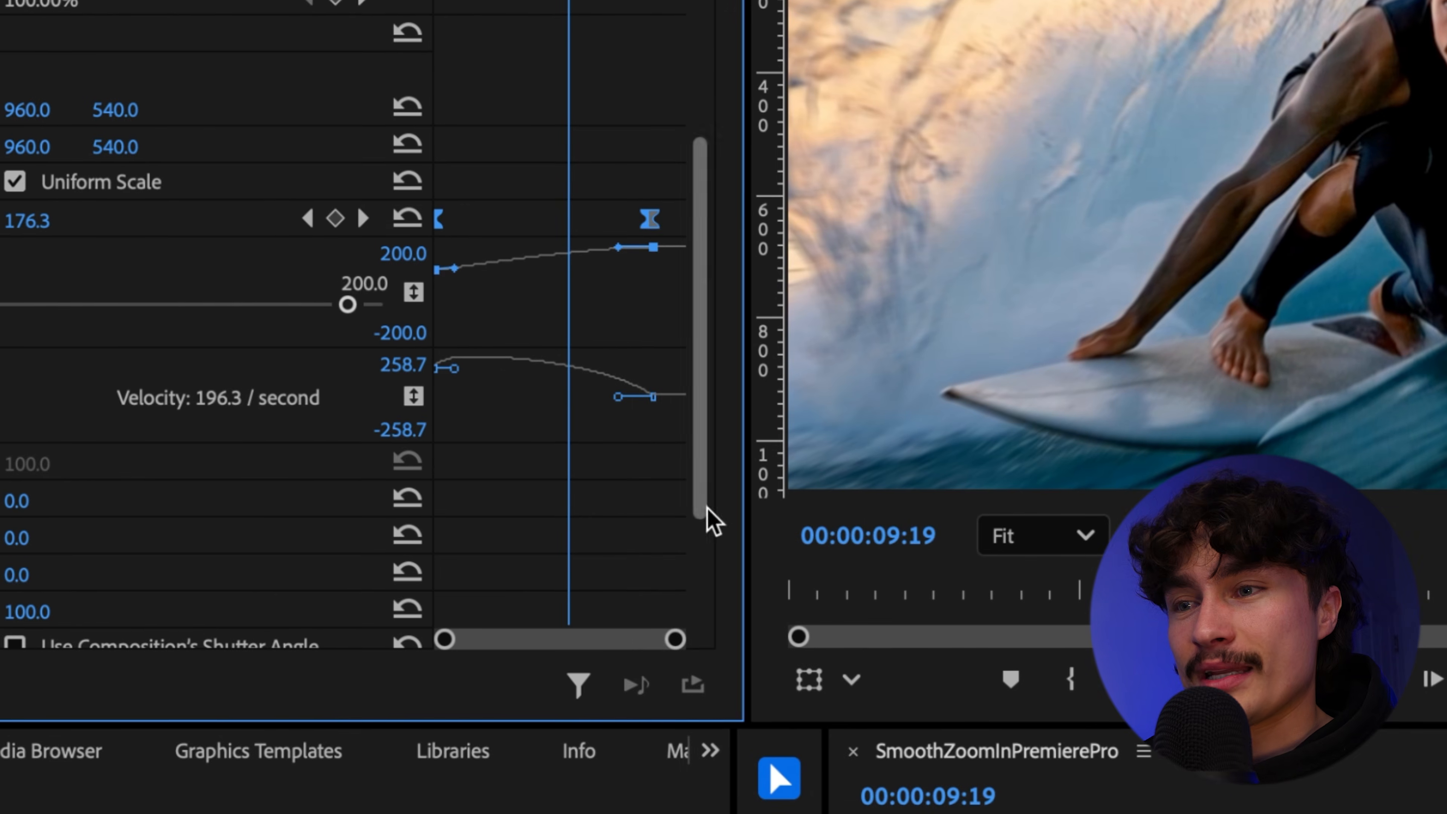
pyautogui.rightClick(651, 222)
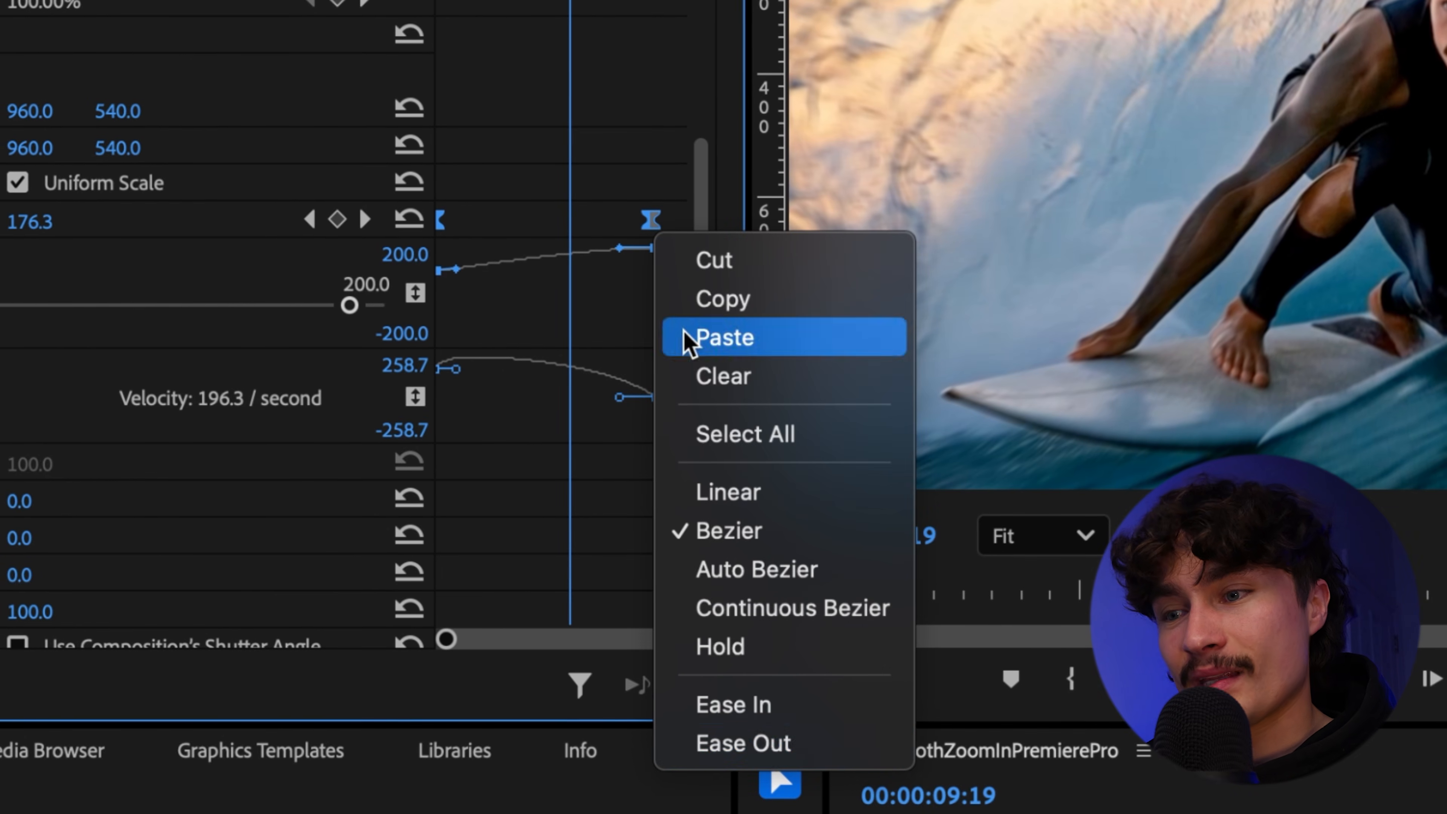
pyautogui.click(764, 743)
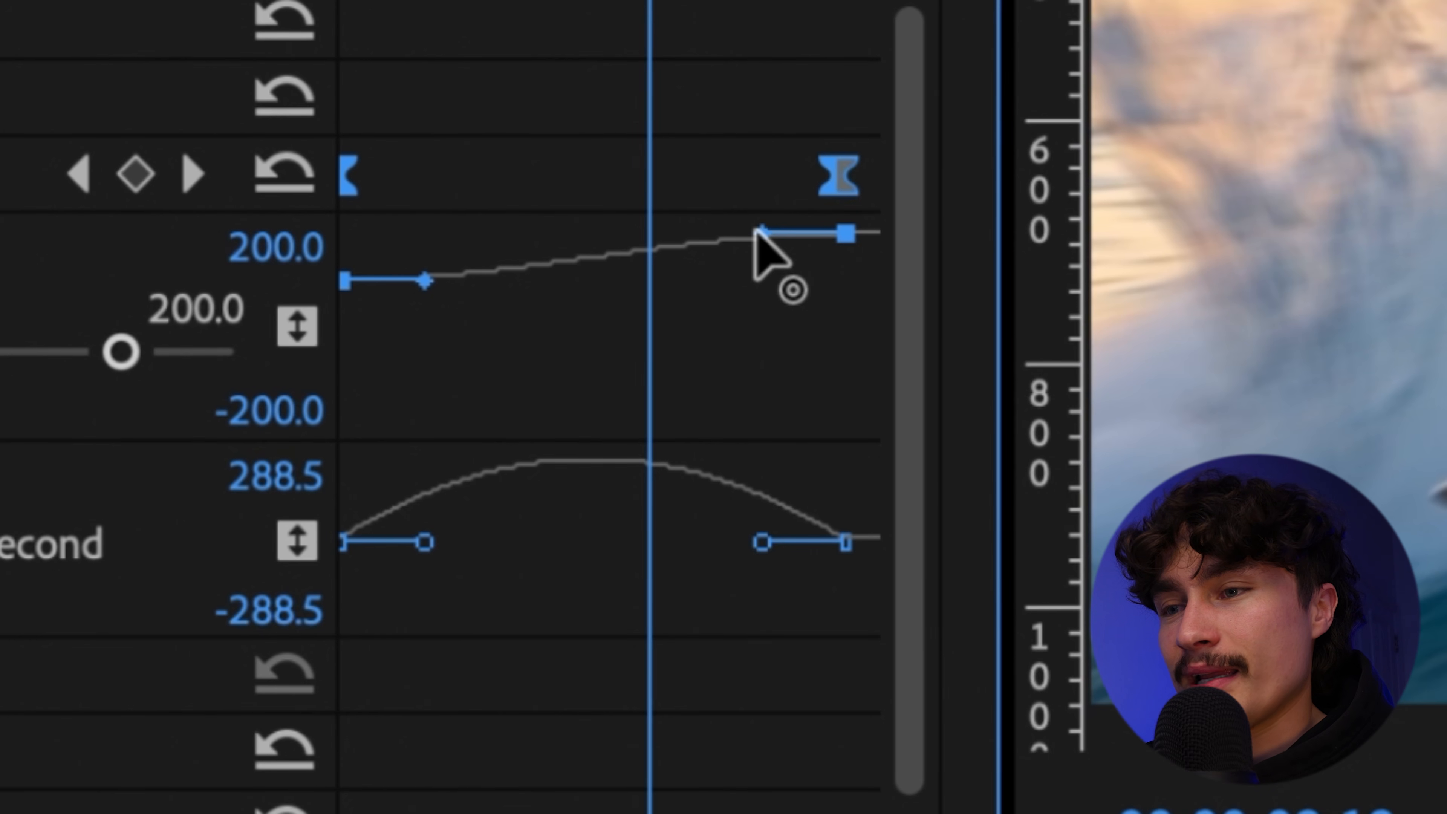
# Step: Shorten the last Scale keyframe's curve handle and lengthen the first one's so the zoom accelerates toward the end, and preview it
pyautogui.moveTo(759, 232); pyautogui.dragTo(841, 235)
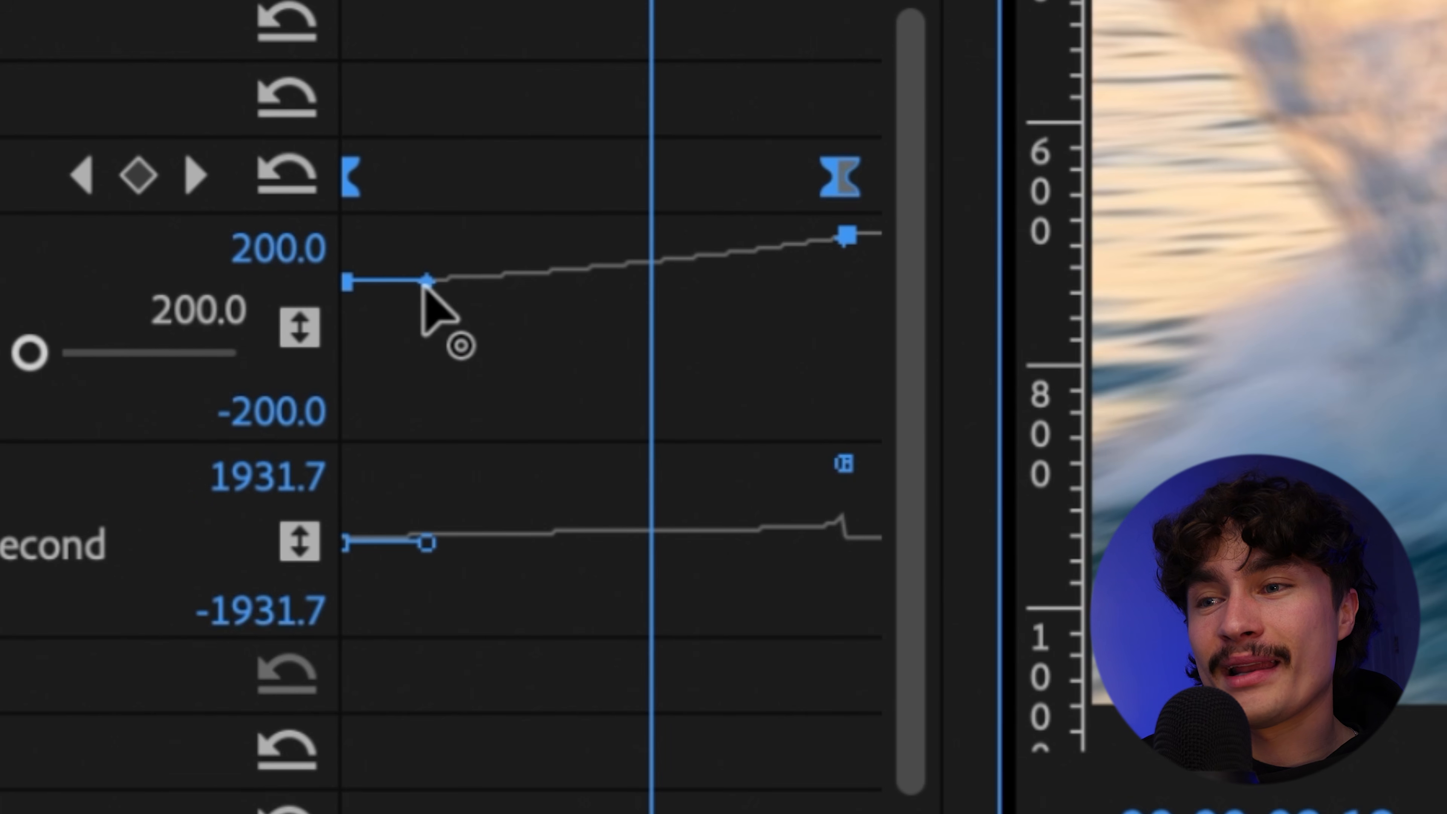
pyautogui.moveTo(428, 282); pyautogui.dragTo(593, 282)
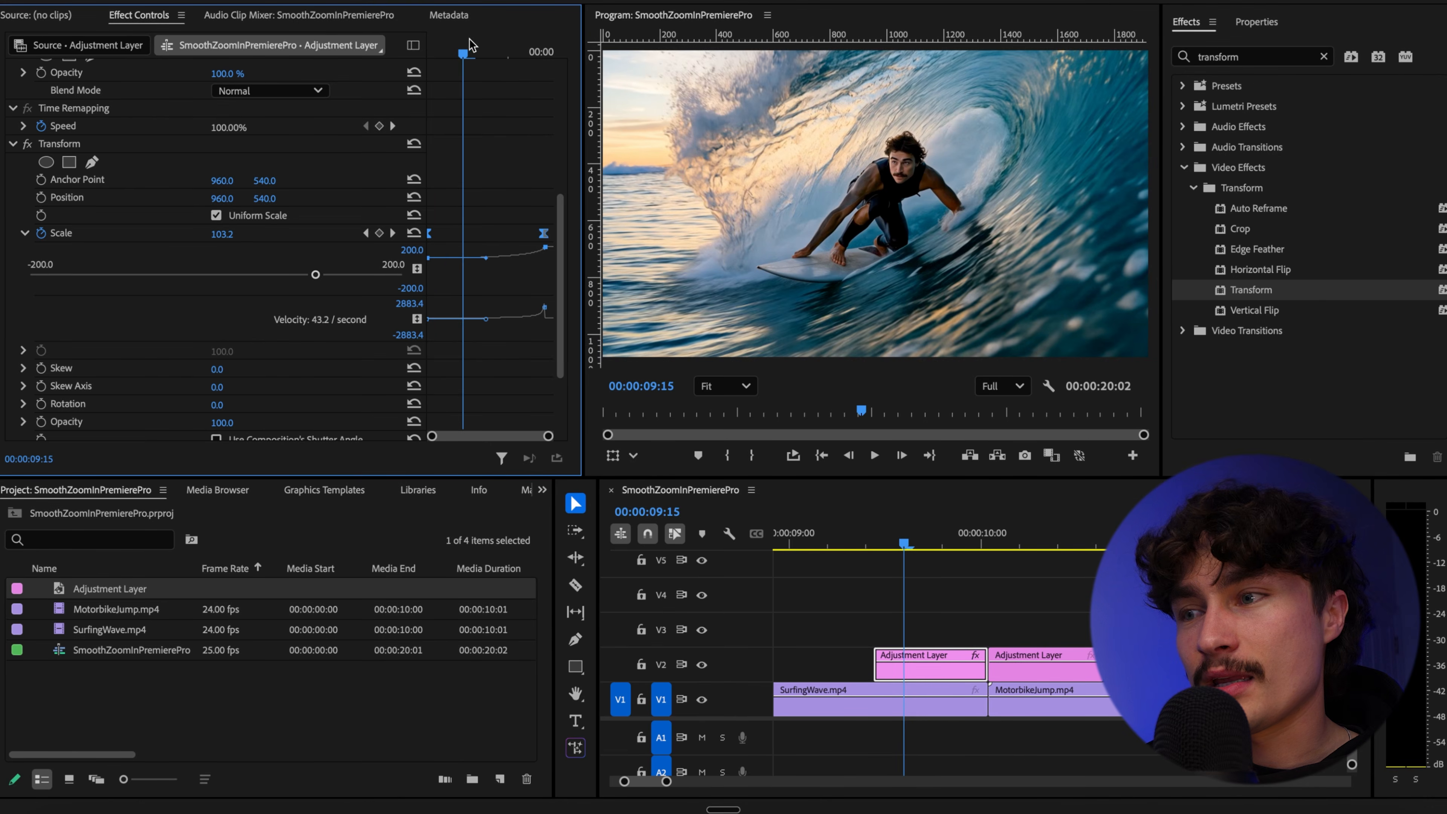
pyautogui.moveTo(470, 45); pyautogui.dragTo(548, 72)
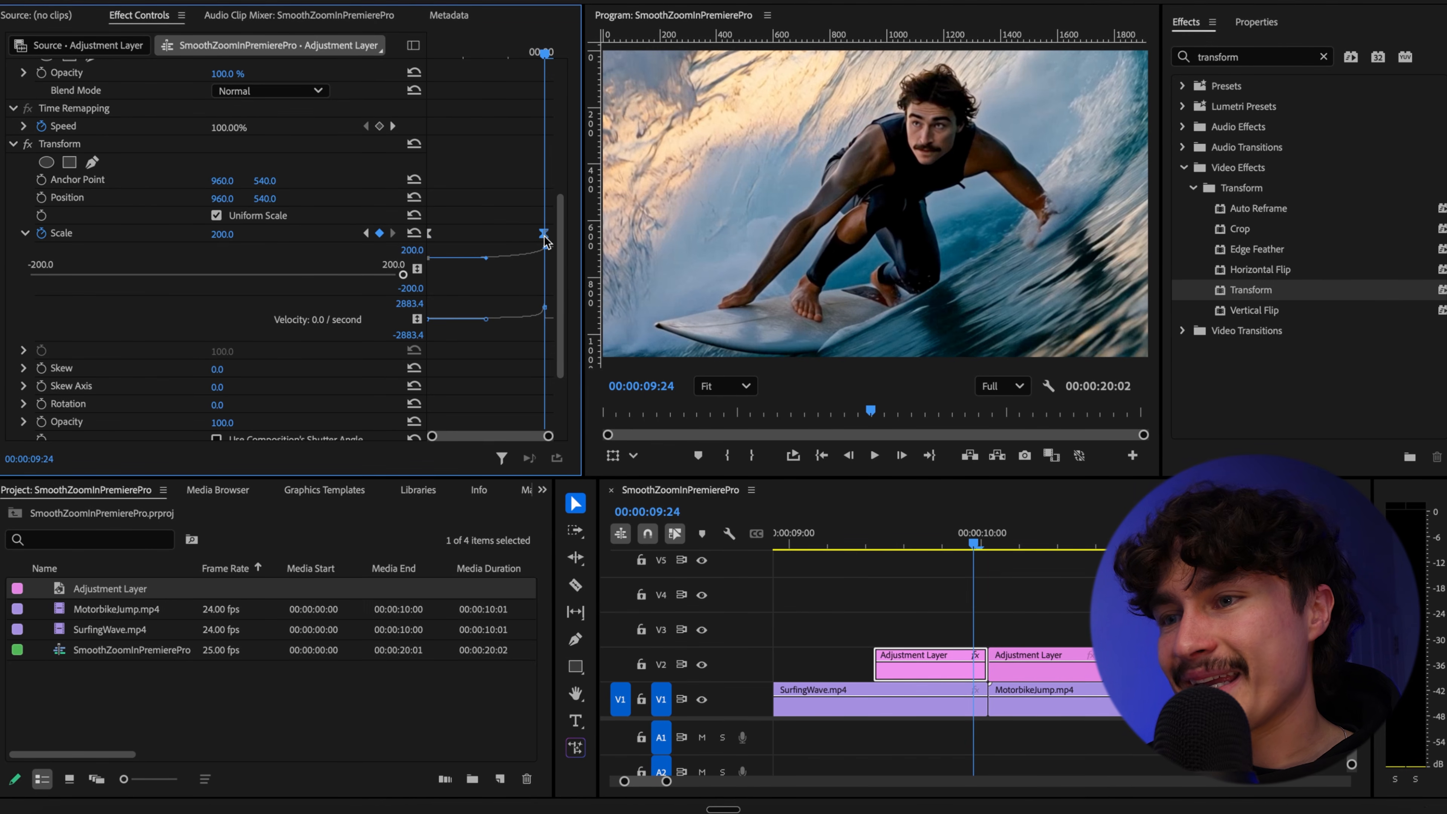
# Step: Move the last Scale keyframe just past the first adjustment layer's final frame at 00:00:10:00 and check the zoom's ending
pyautogui.moveTo(544, 234); pyautogui.dragTo(553, 234)
pyautogui.moveTo(529, 58); pyautogui.dragTo(553, 59)
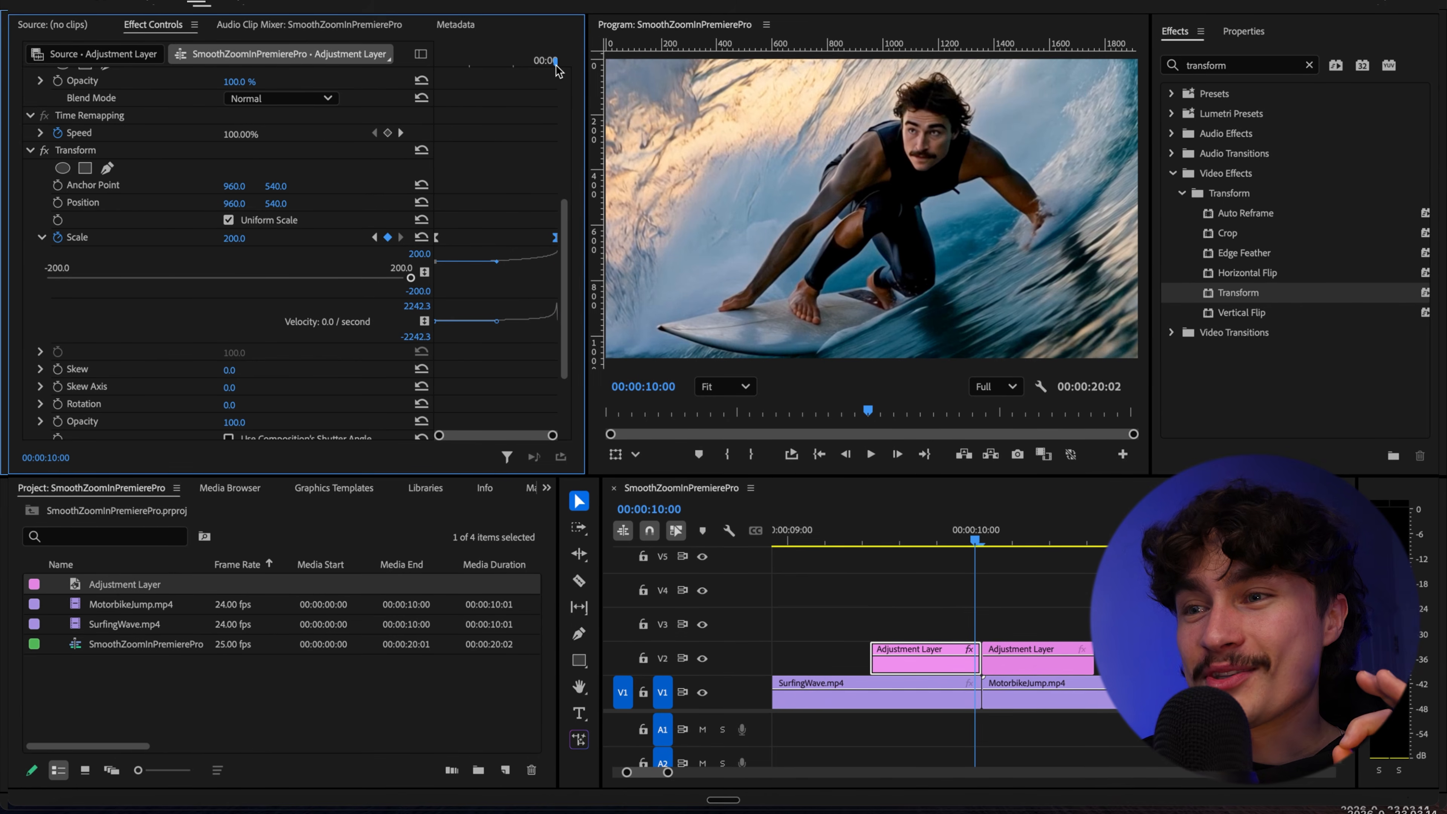
pyautogui.hscroll(1, 556, 70)
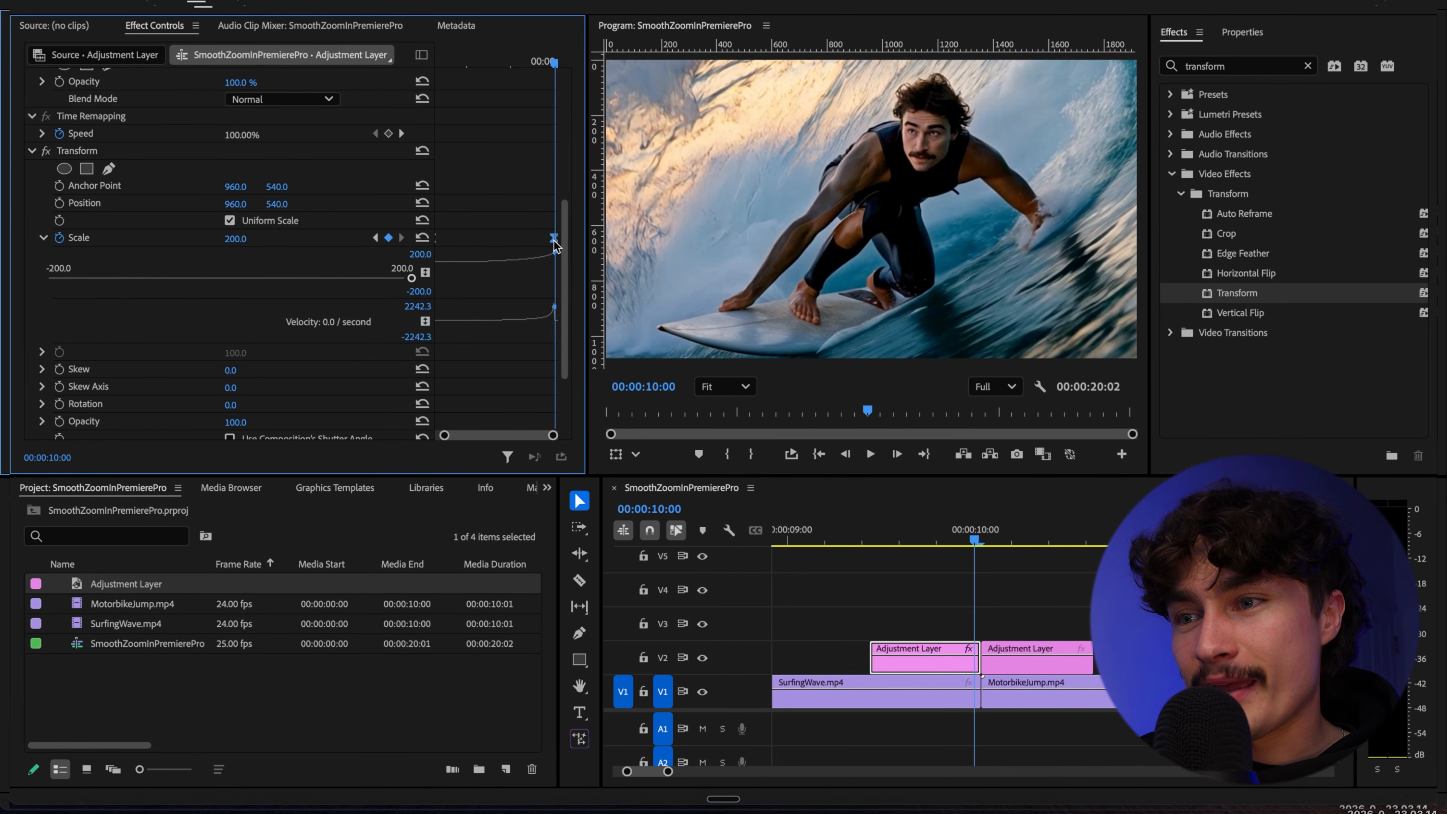
pyautogui.moveTo(557, 241); pyautogui.dragTo(559, 242)
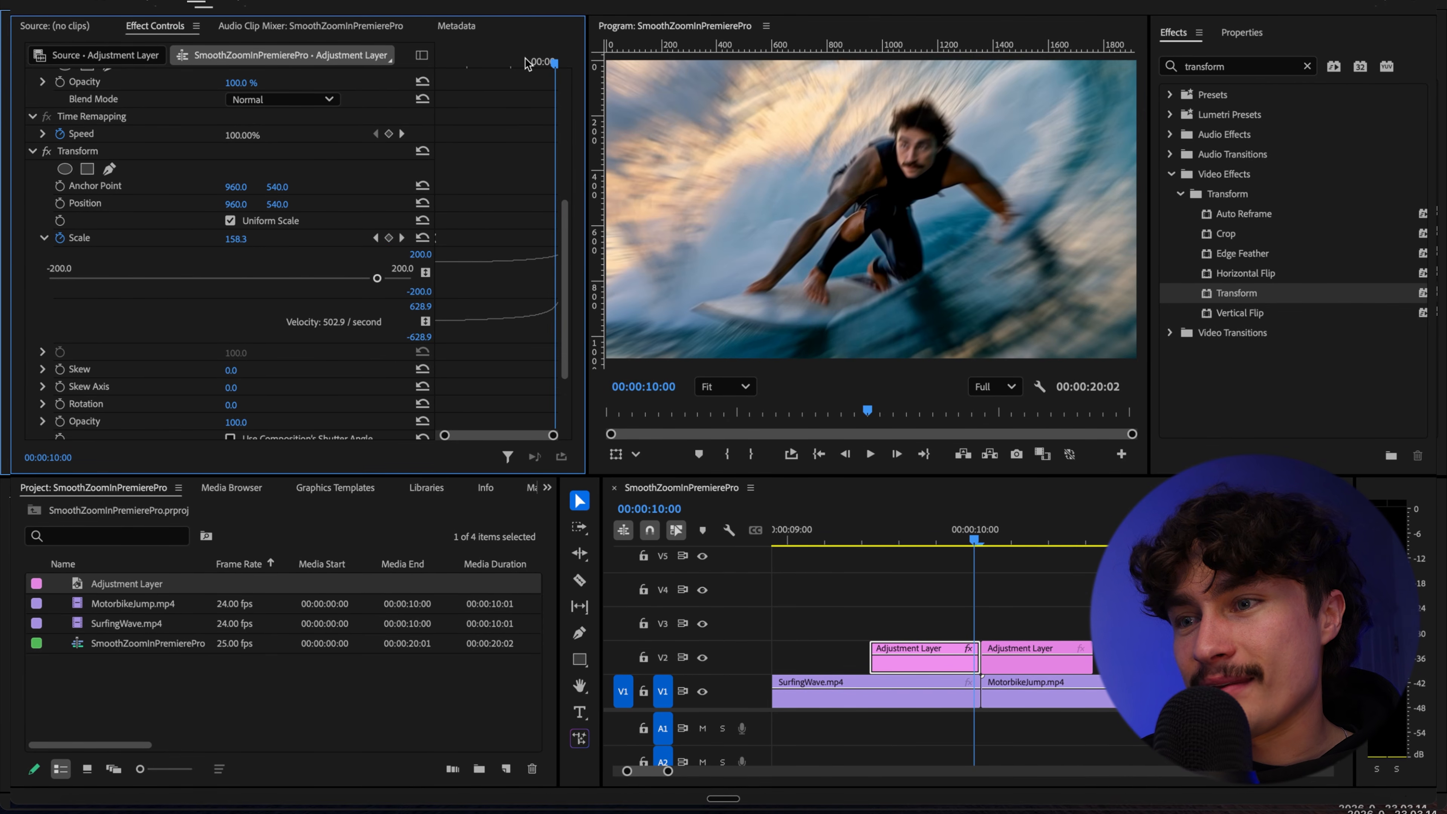
pyautogui.moveTo(519, 62); pyautogui.dragTo(556, 64)
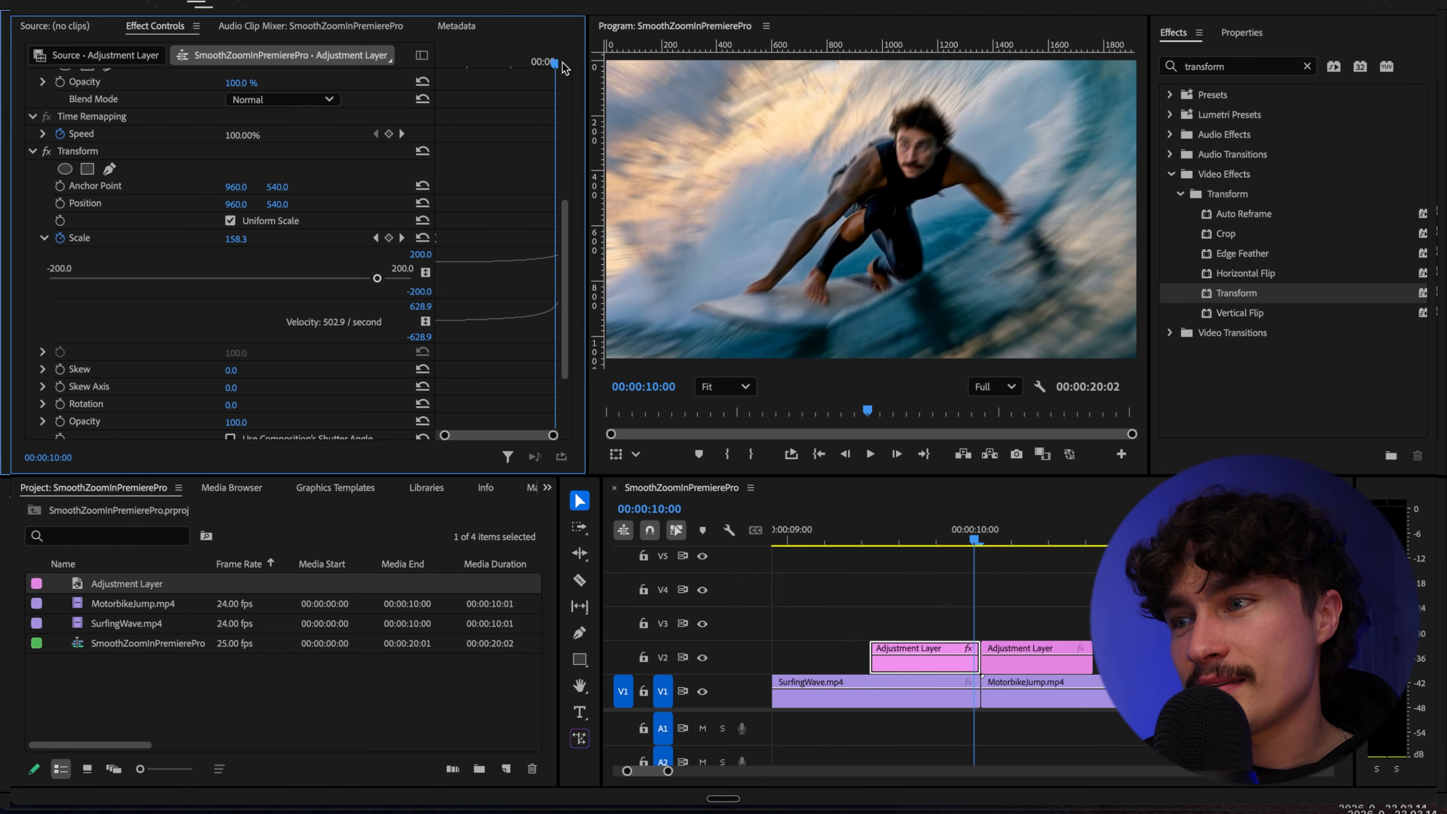
# Step: Preview the Motion Scale animation on MotorbikeJump.mp4 and delete its Scale keyframes
pyautogui.click(922, 540)
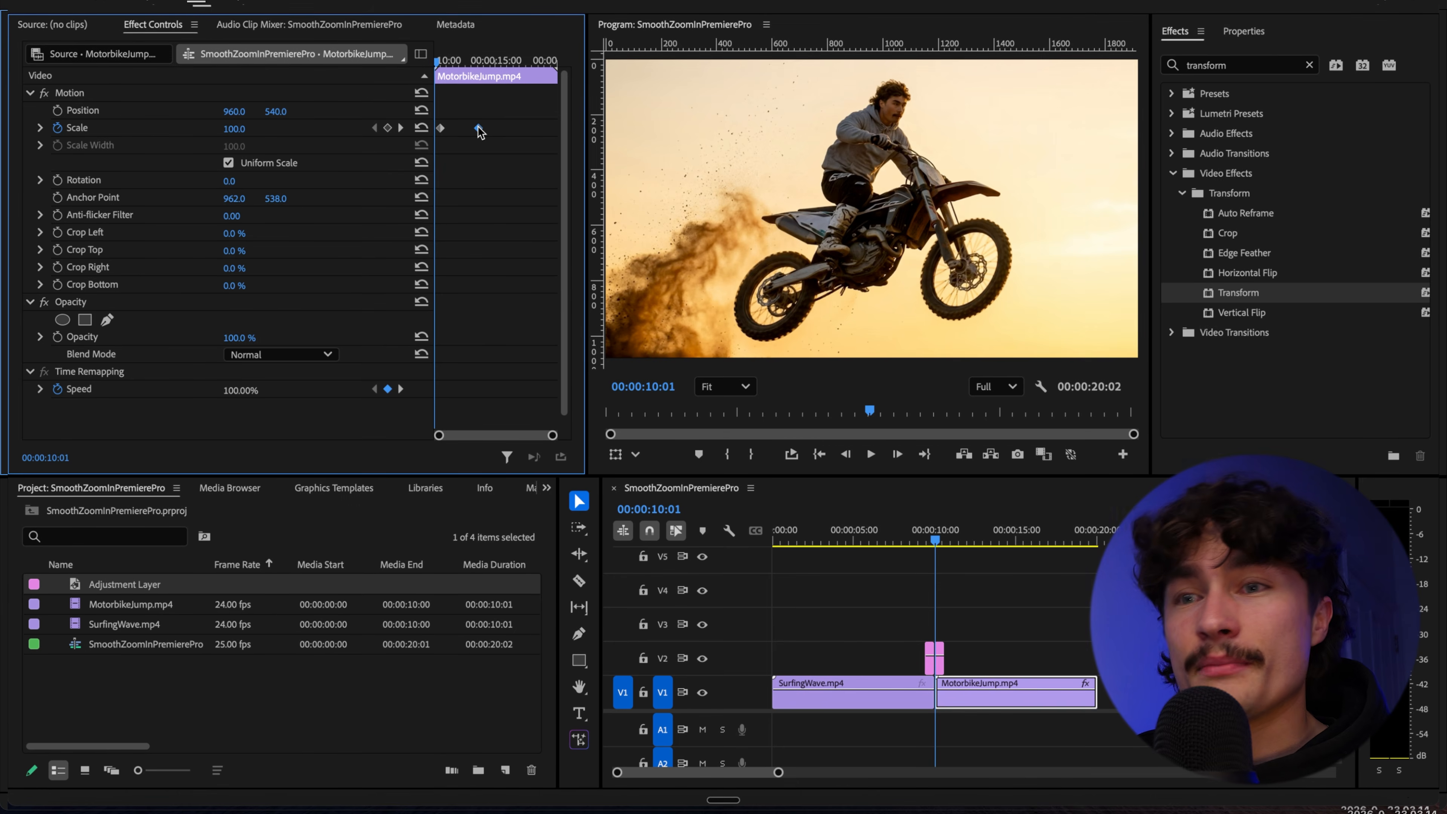
pyautogui.press('space')
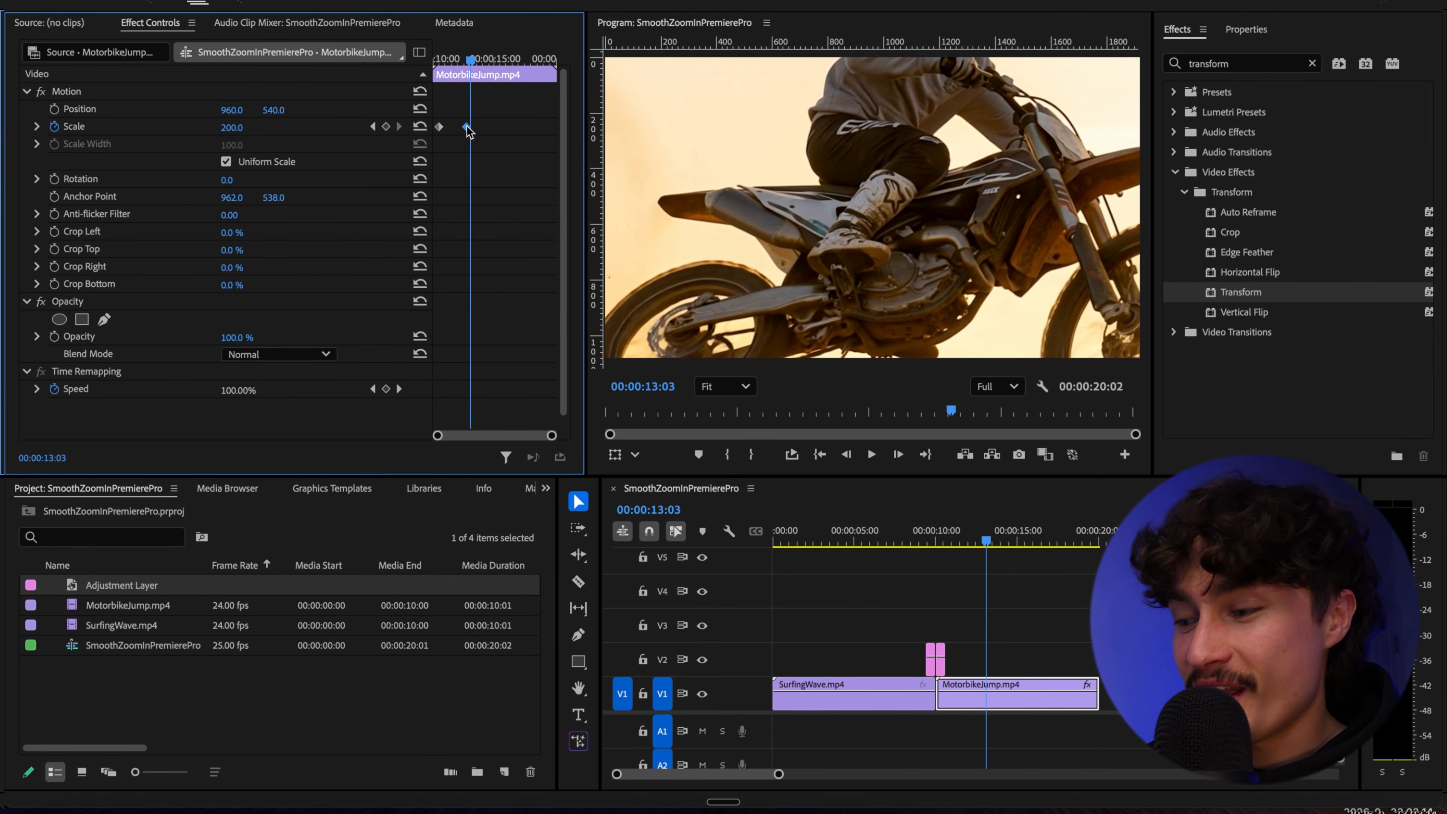
pyautogui.press('Delete')
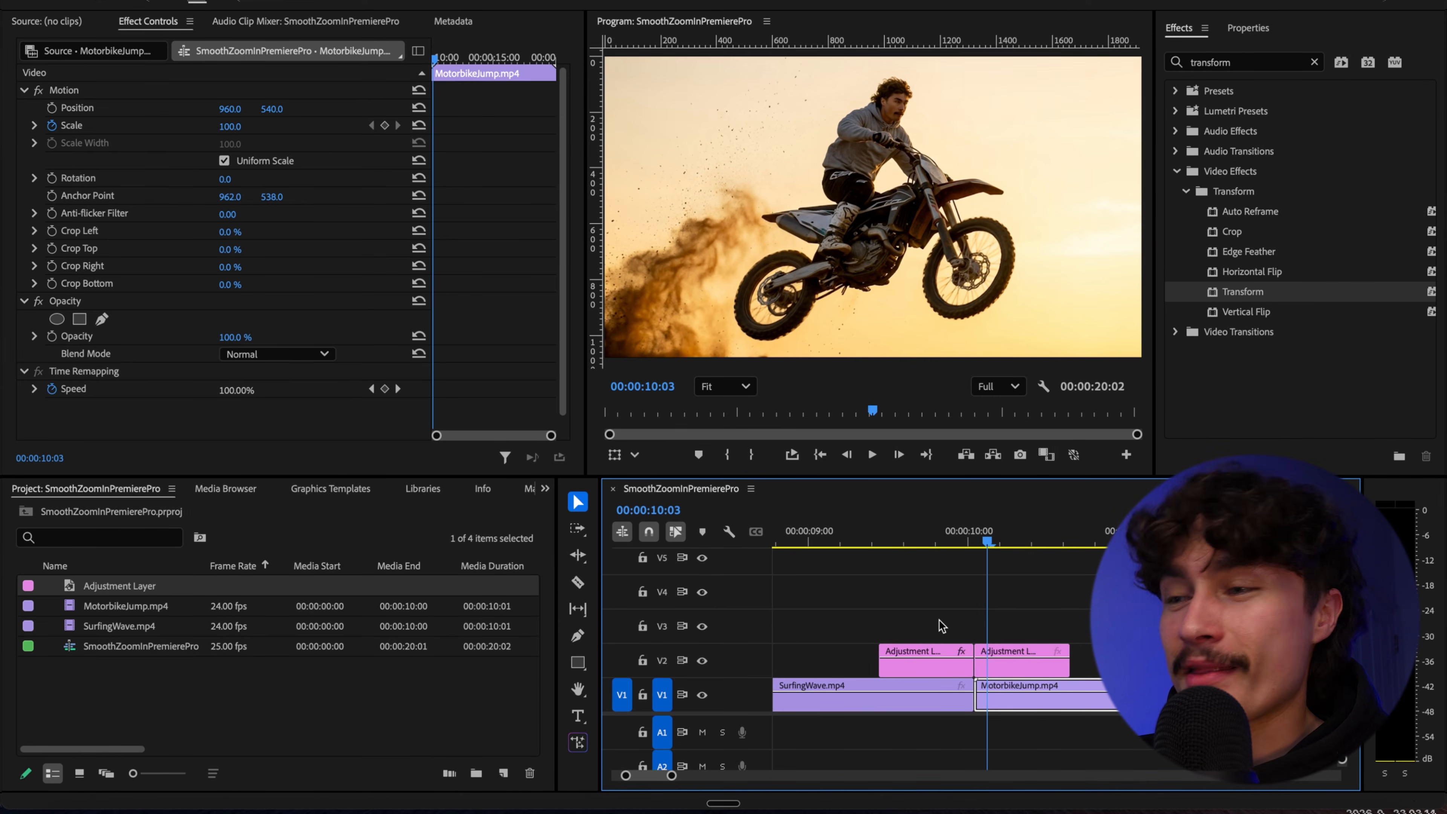
# Step: Apply the Replicate effect to the second adjustment layer and set its Count to 3
pyautogui.click(1018, 671)
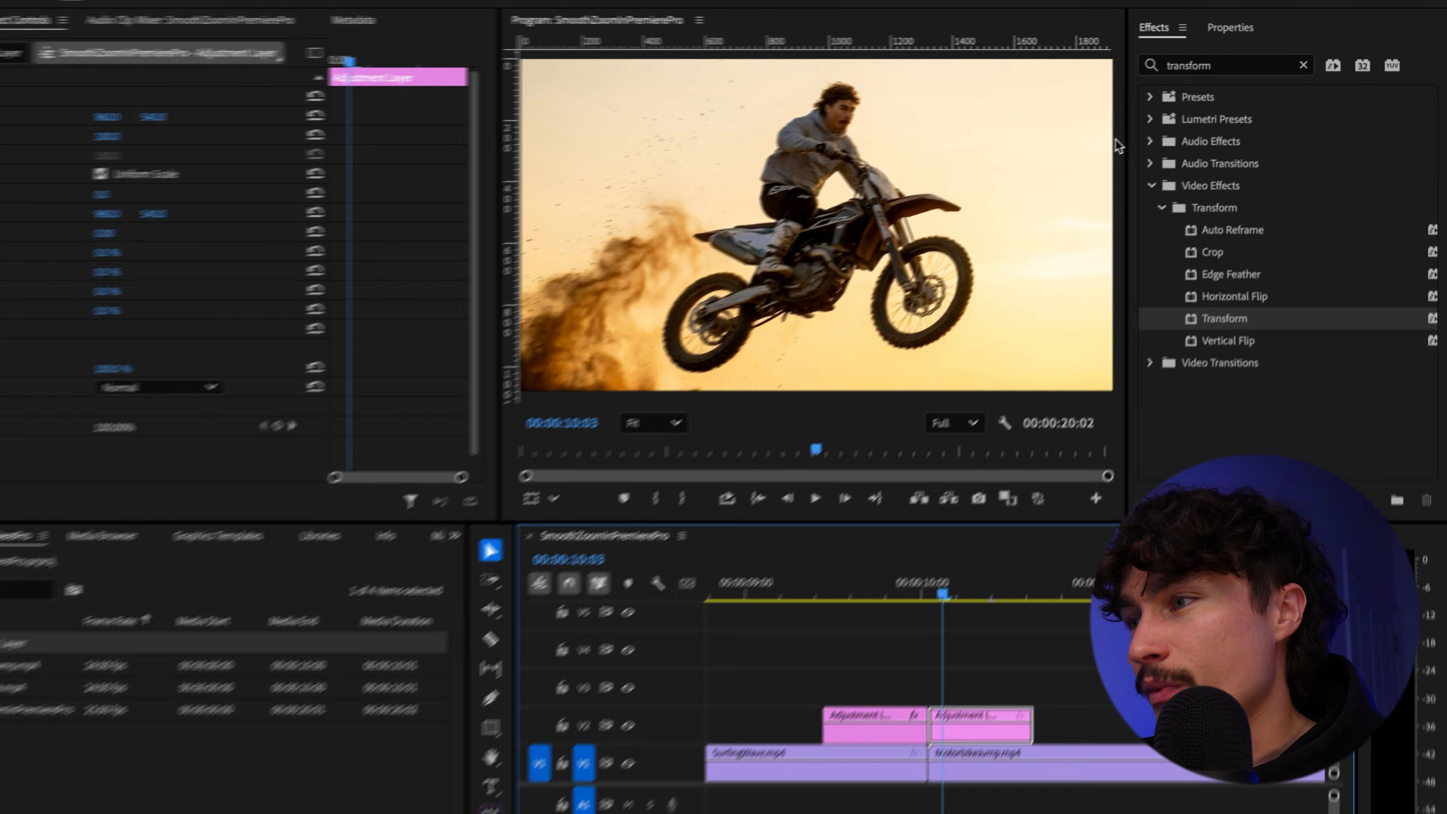
pyautogui.doubleClick(1190, 67)
pyautogui.press('BackSpace')
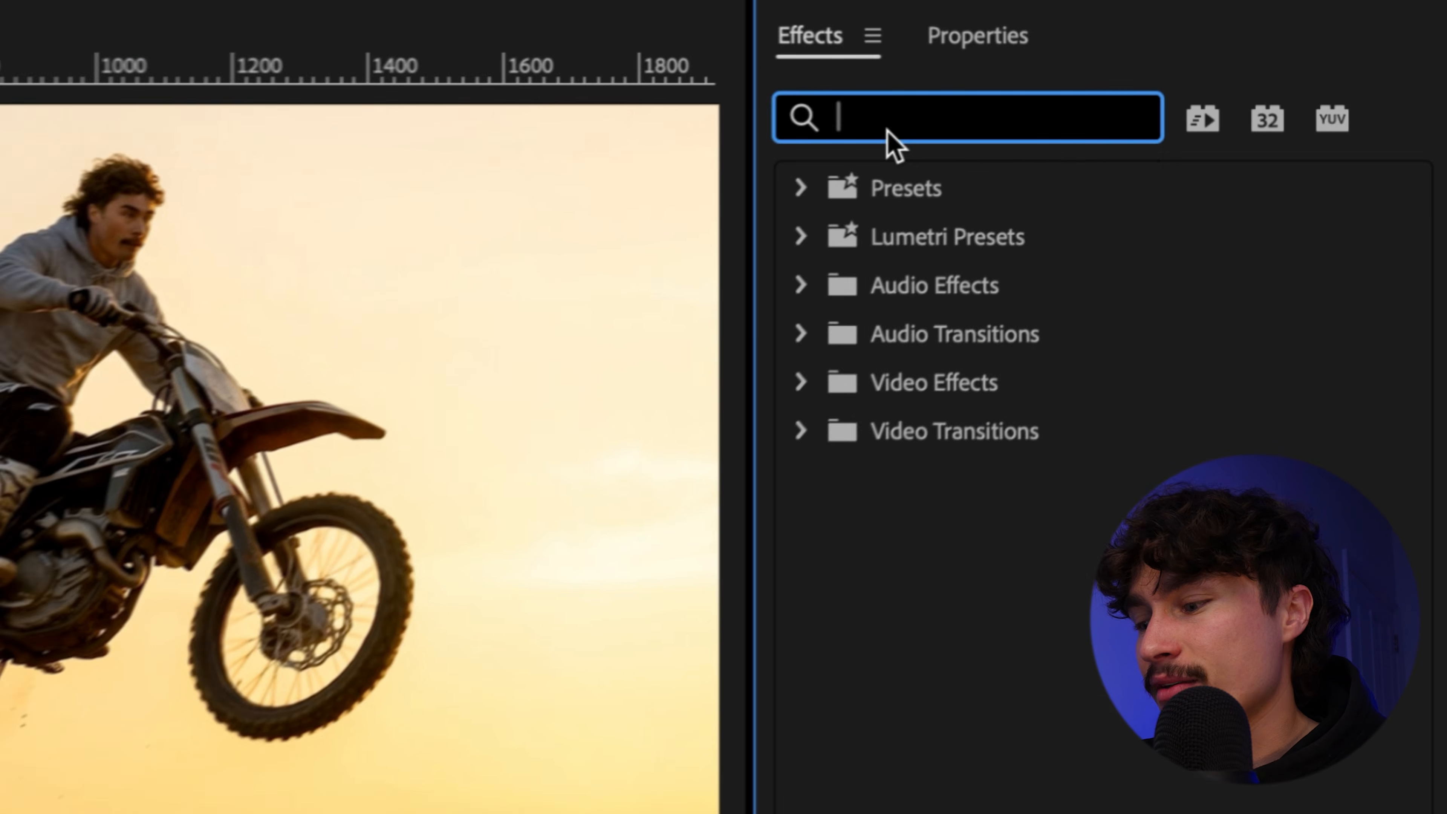
pyautogui.write('replicate')
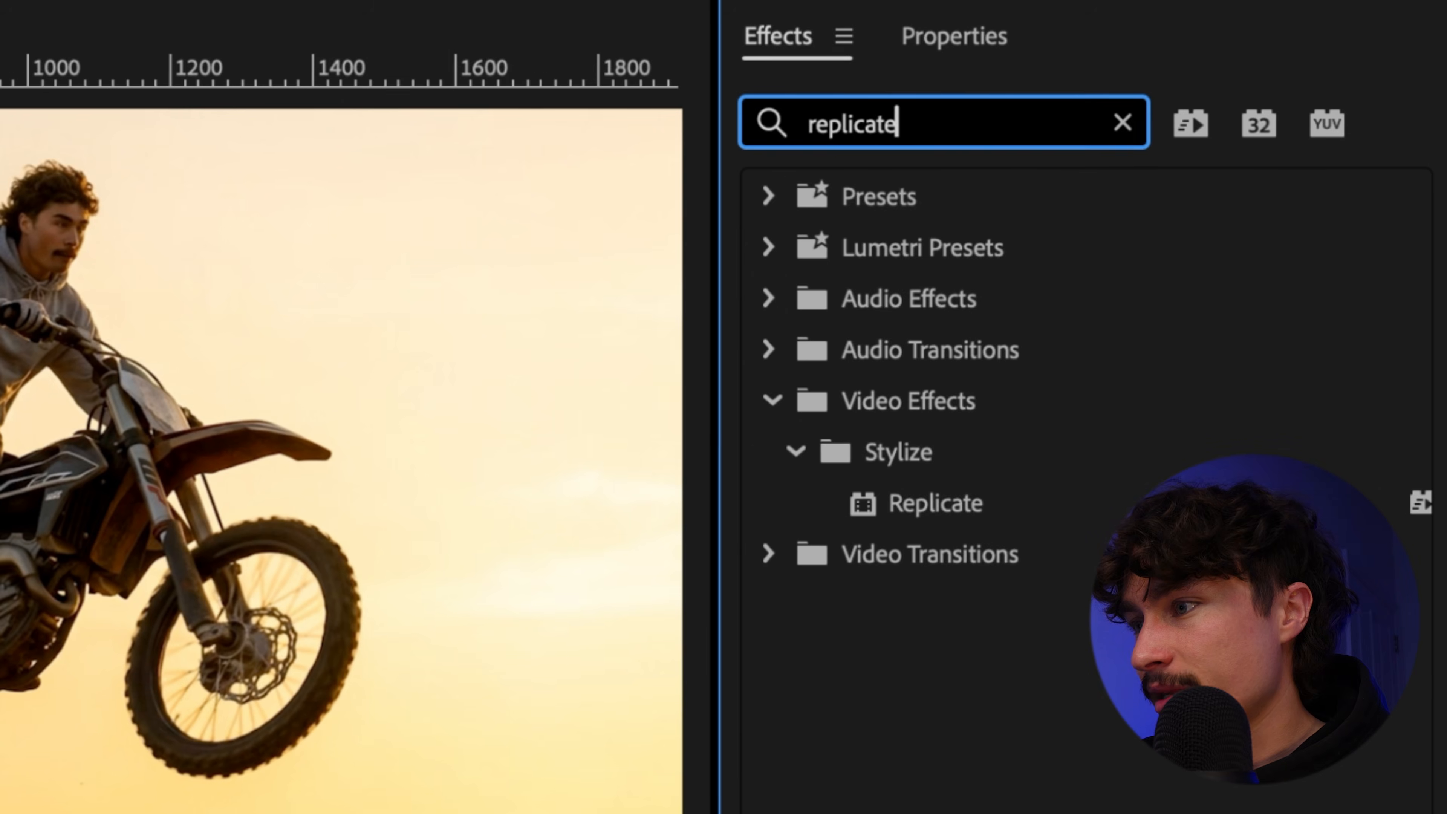
pyautogui.moveTo(952, 495); pyautogui.dragTo(1017, 658)
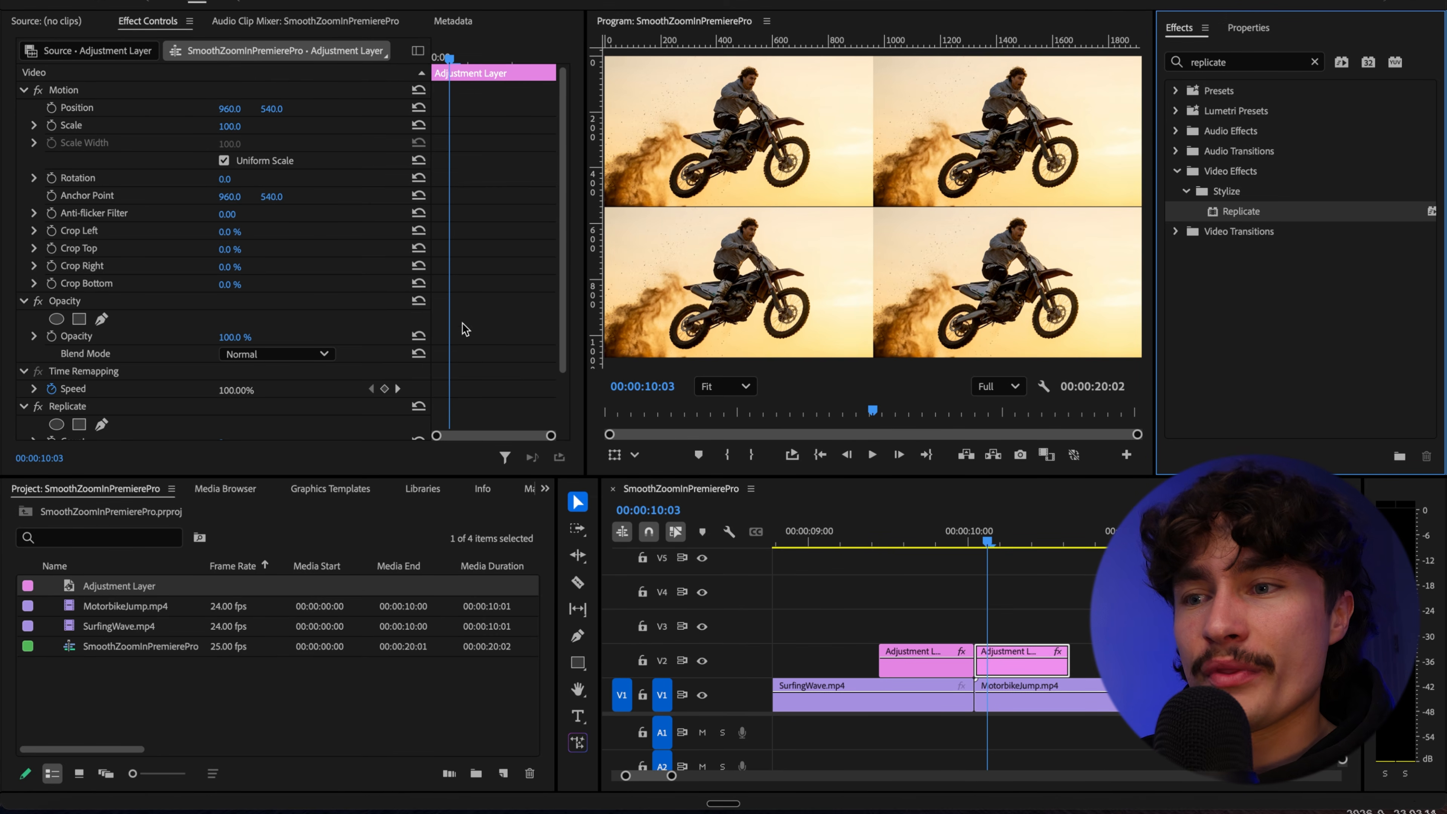
pyautogui.scroll(-2, 476, 318)
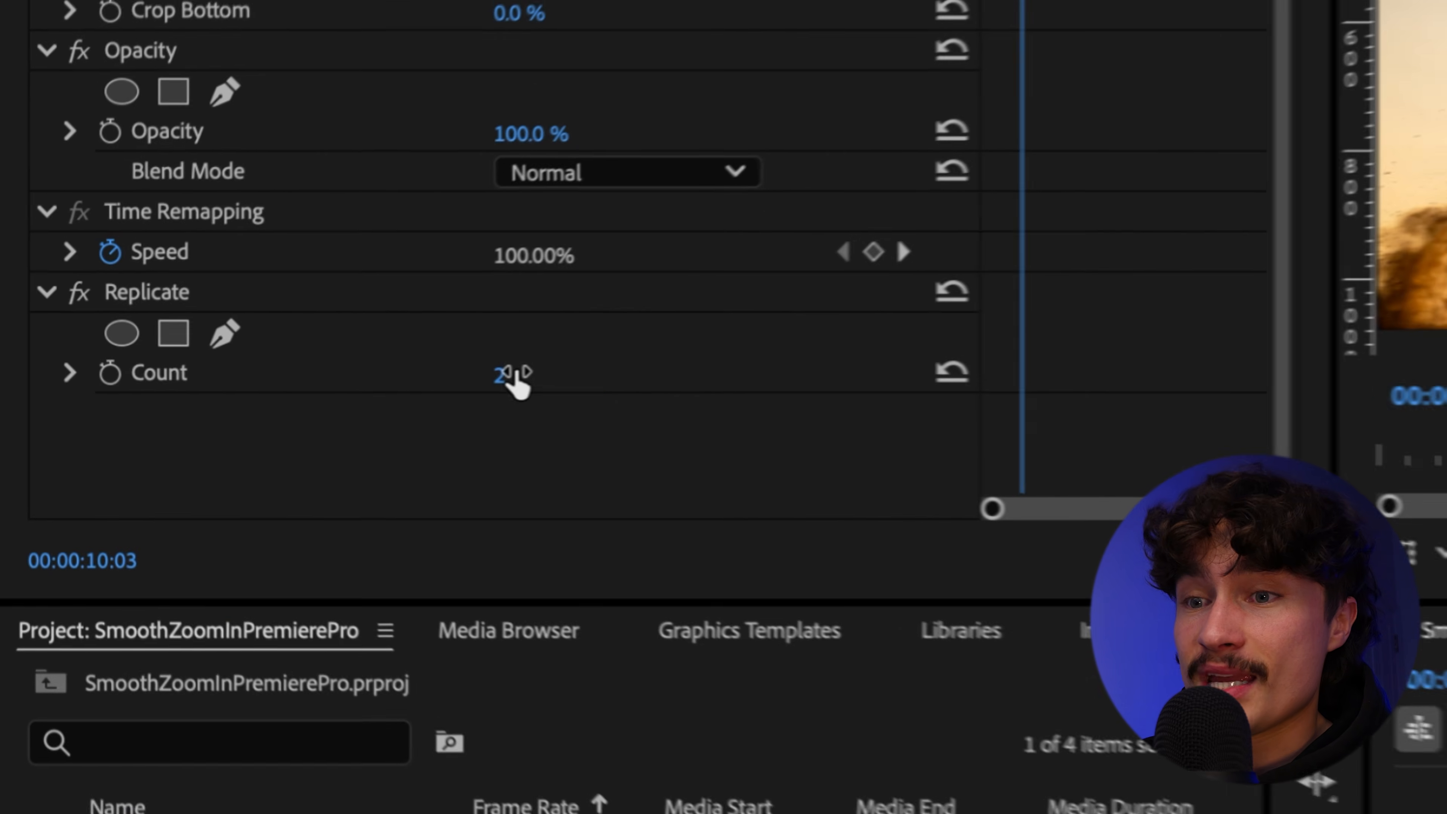
pyautogui.click(229, 375)
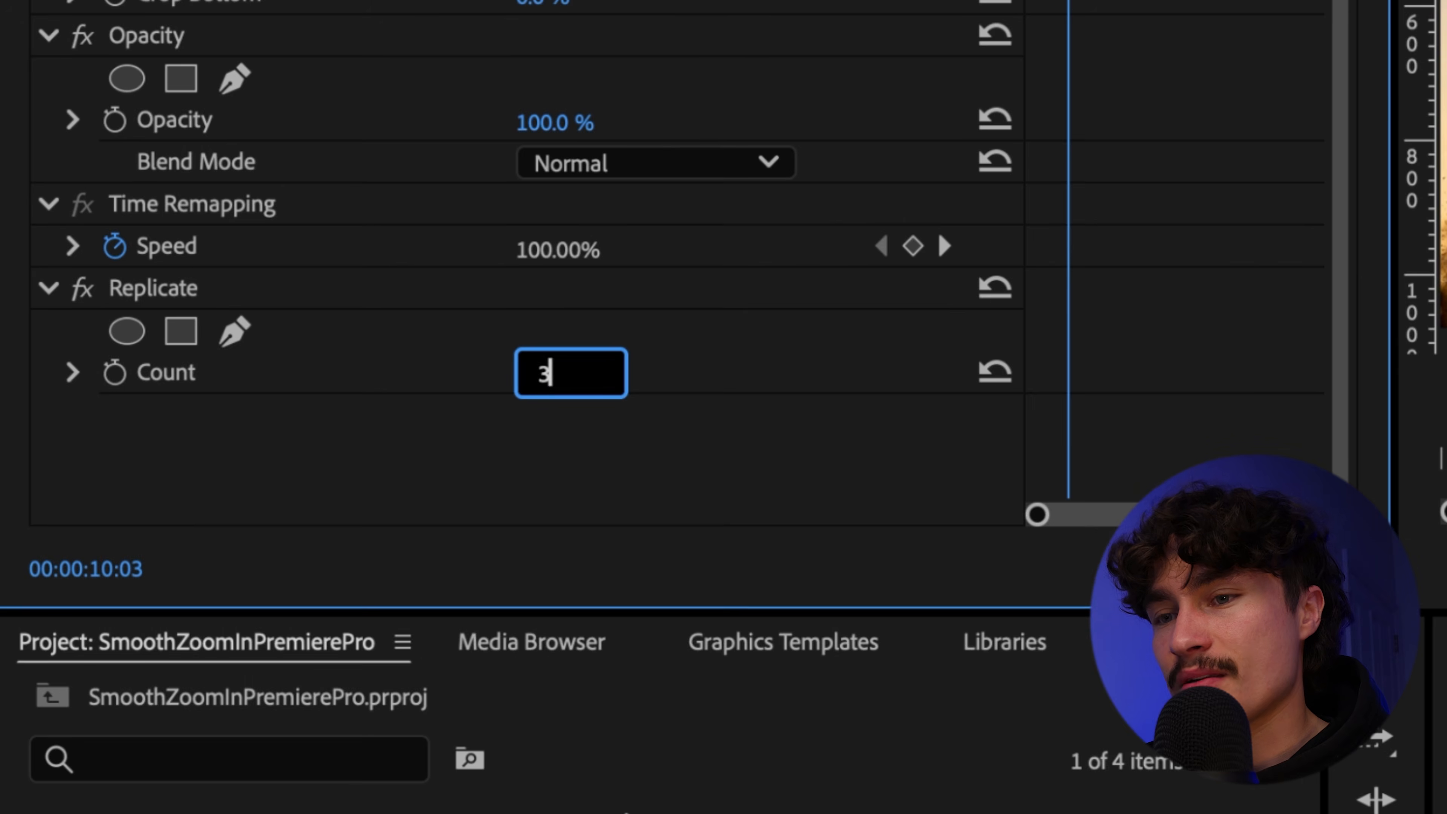
pyautogui.press('Return')
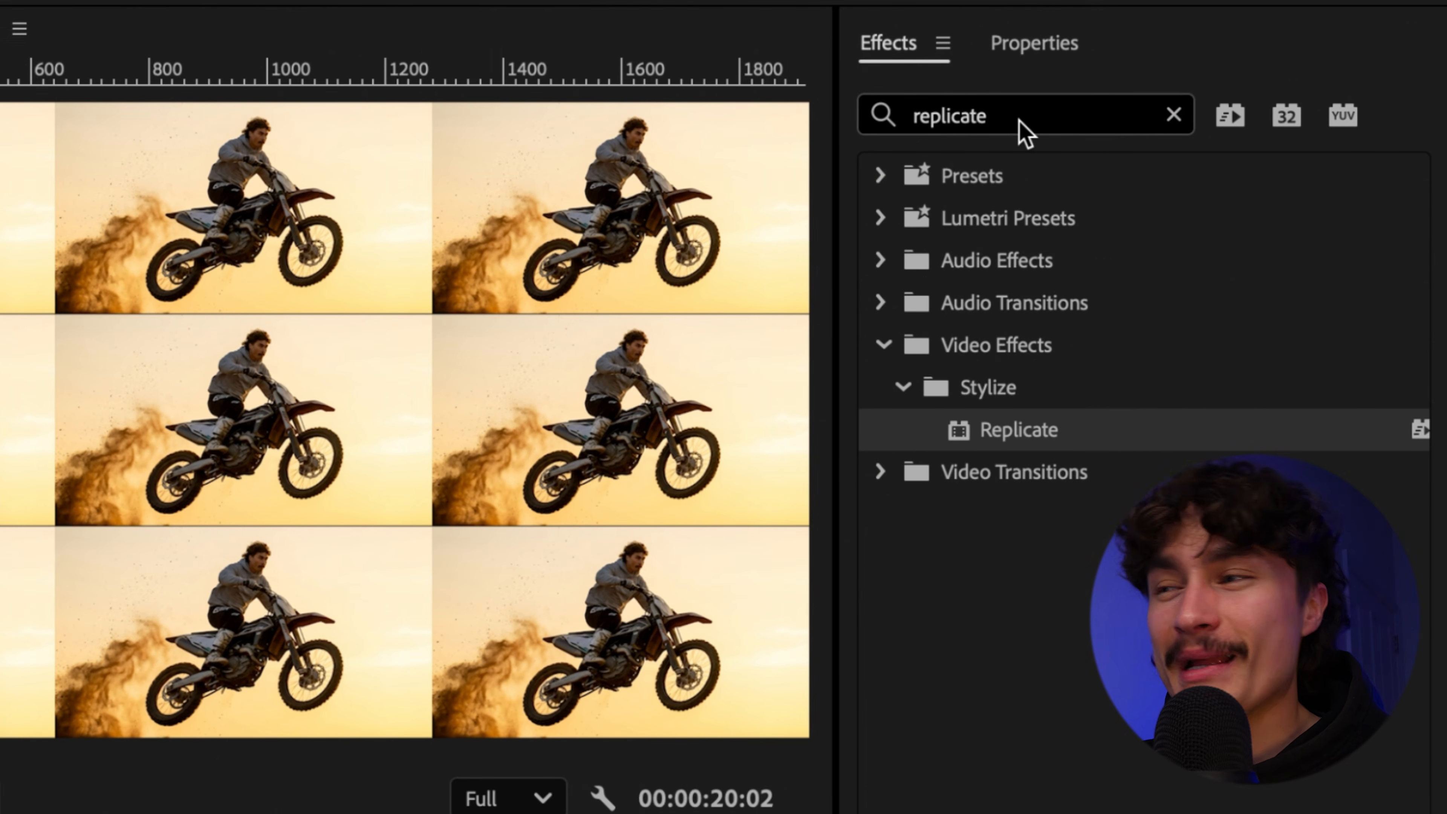
# Step: Find the Mirror effect and apply it to the second adjustment layer
pyautogui.doubleClick(997, 116)
pyautogui.write('mirror')
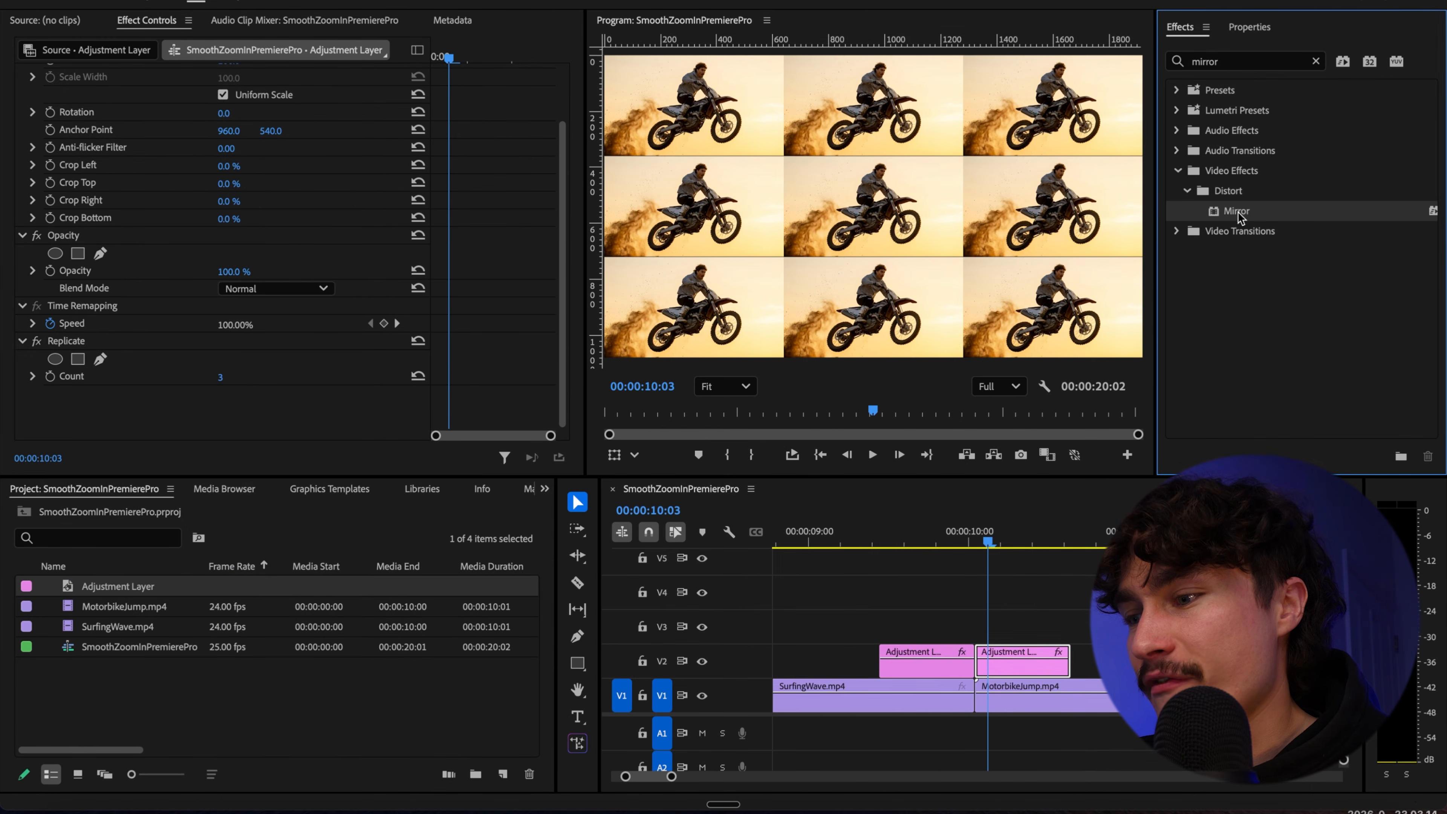
pyautogui.moveTo(1008, 430); pyautogui.dragTo(1003, 661)
# Step: Duplicate the Mirror effect three times on the second adjustment layer to get four Mirror effects
pyautogui.scroll(-3, 500, 241)
pyautogui.click(67, 325)
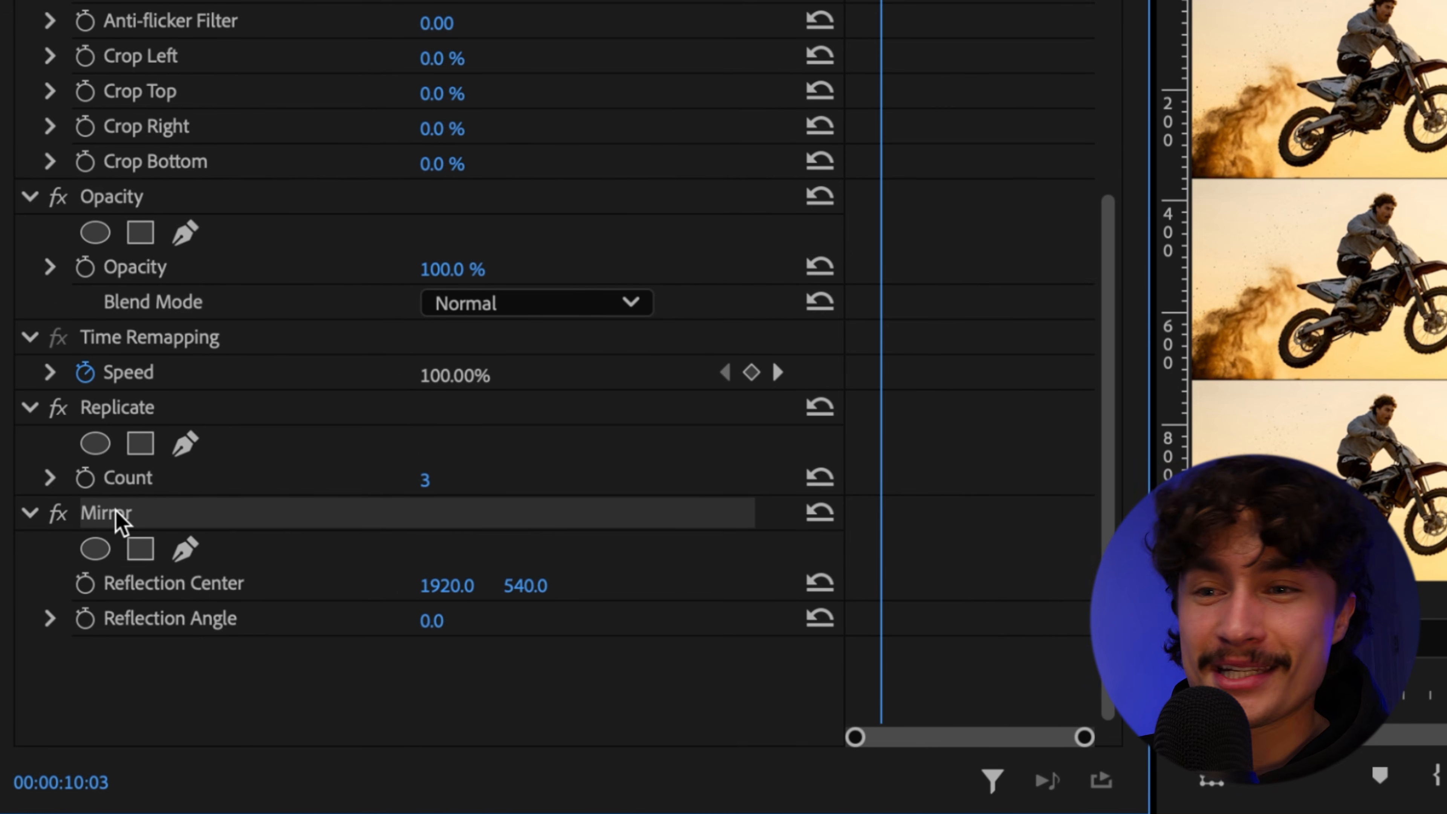
pyautogui.press('super+v')
pyautogui.press('super+v')
pyautogui.press('super+v')
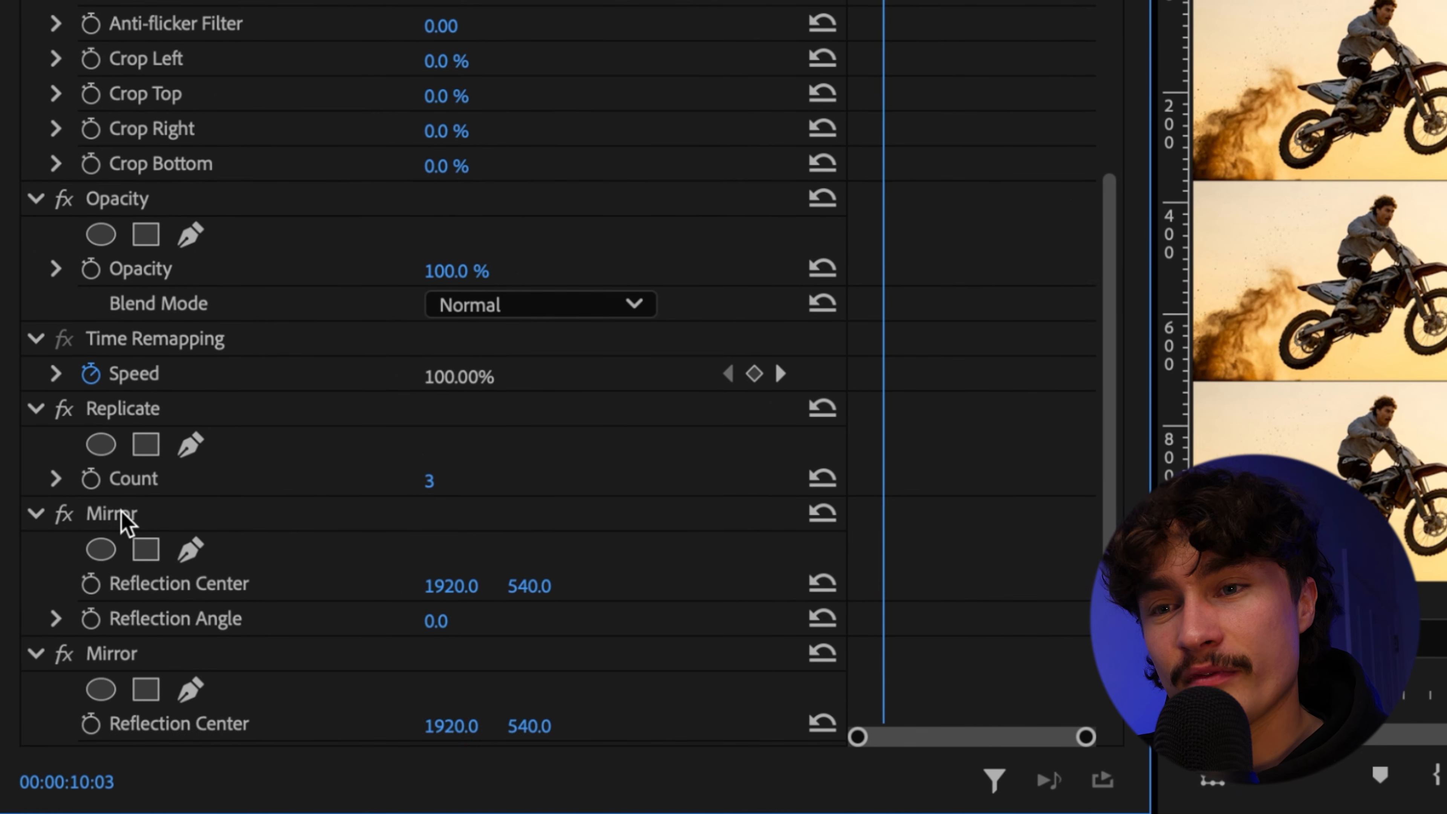
pyautogui.scroll(-8, 117, 507)
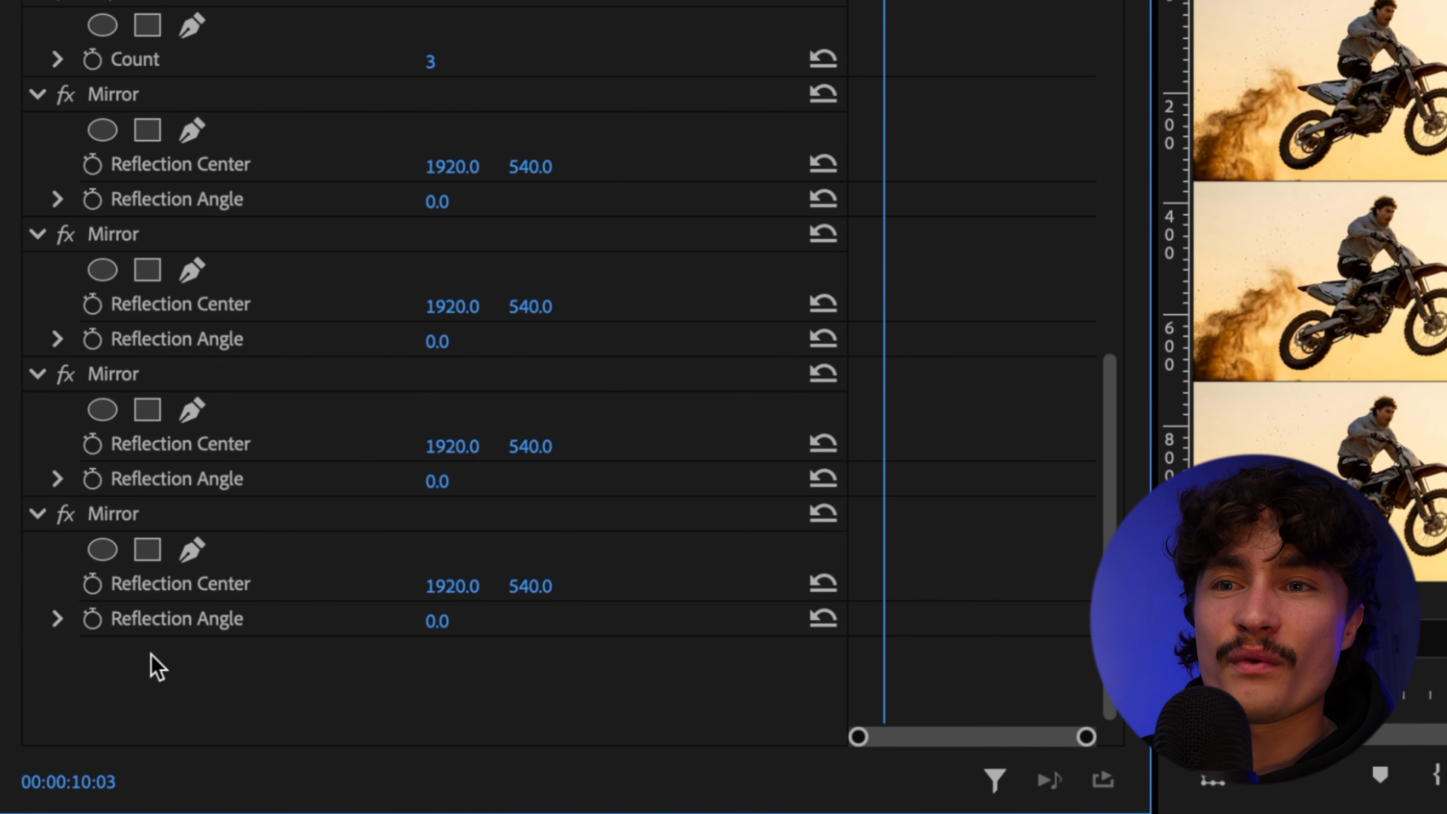
# Step: Set the first Mirror effect's horizontal Reflection Center to 1279
pyautogui.click(311, 172)
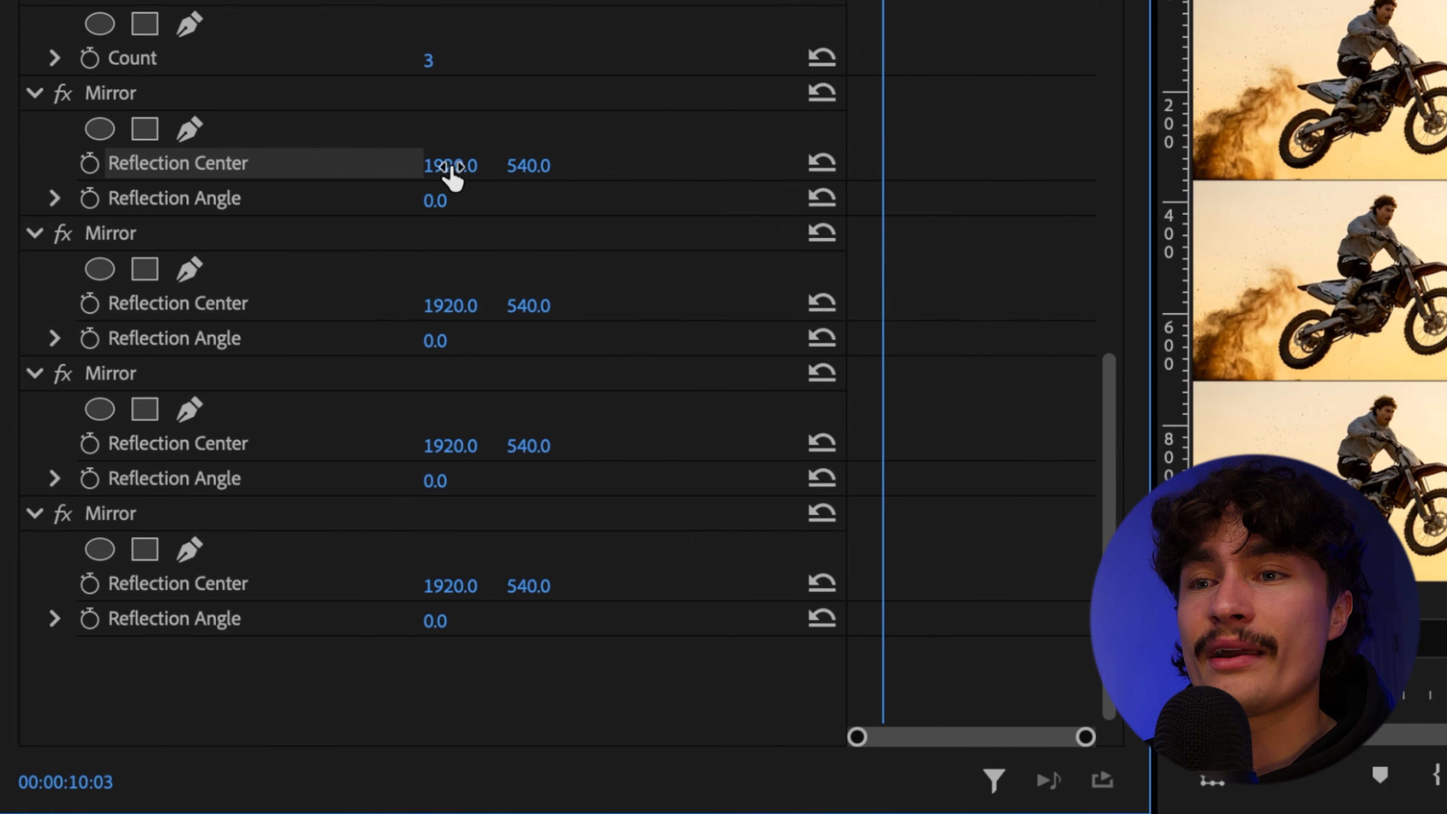
pyautogui.moveTo(450, 165); pyautogui.dragTo(20, 150)
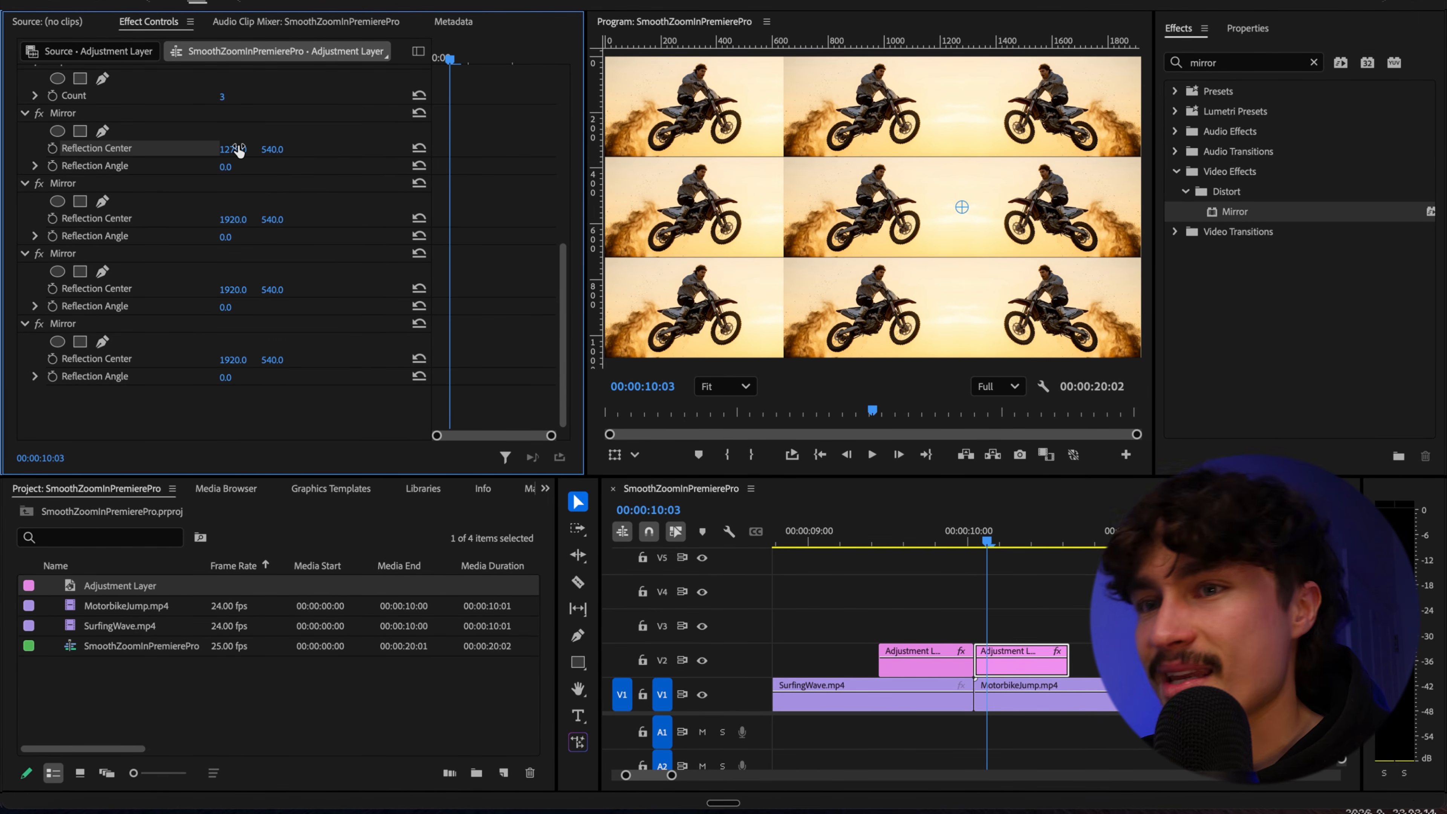
# Step: Set the second Mirror effect's Reflection Angle to 180° and its horizontal Reflection Center to 640
pyautogui.click(157, 185)
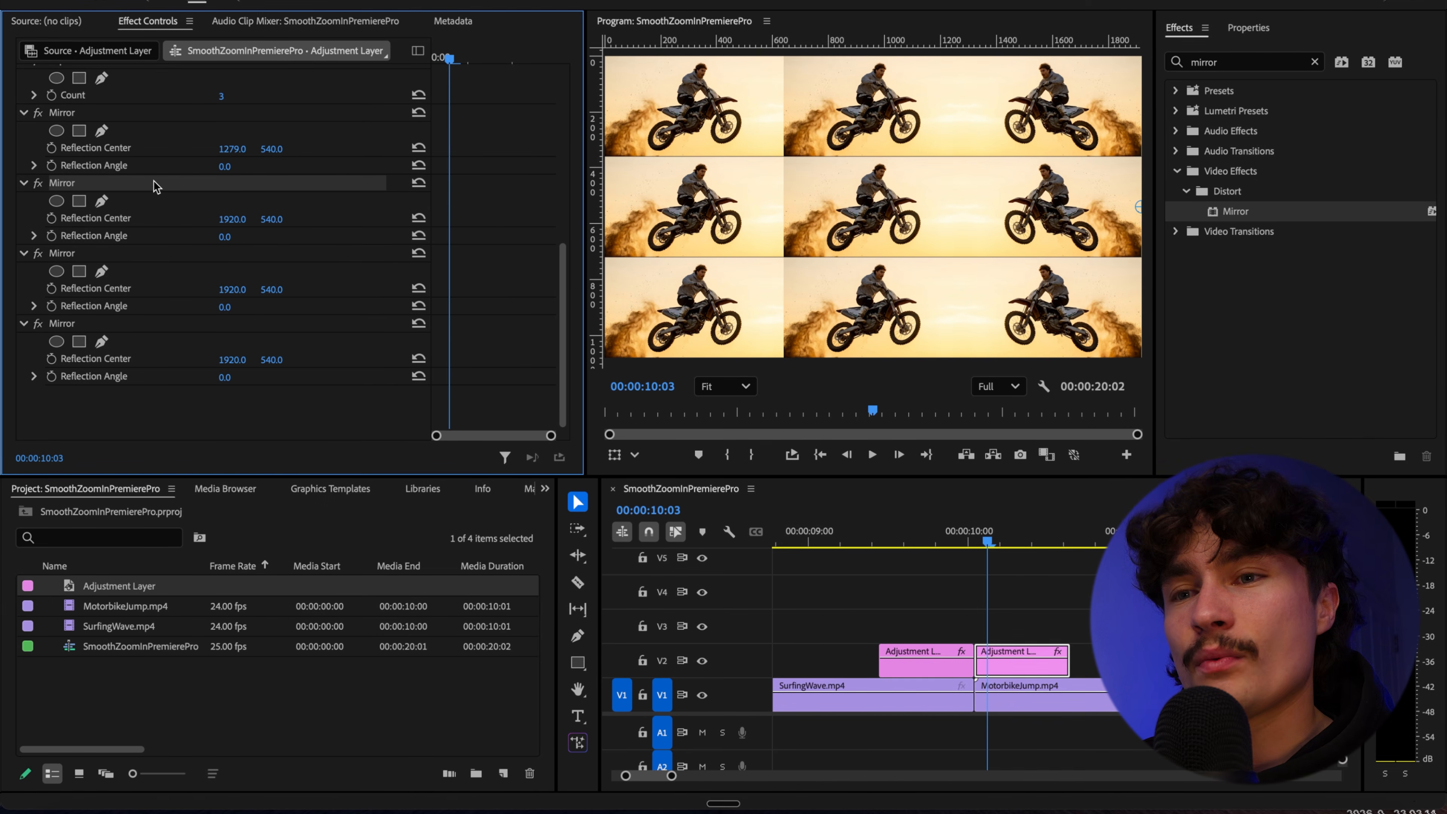
pyautogui.click(224, 236)
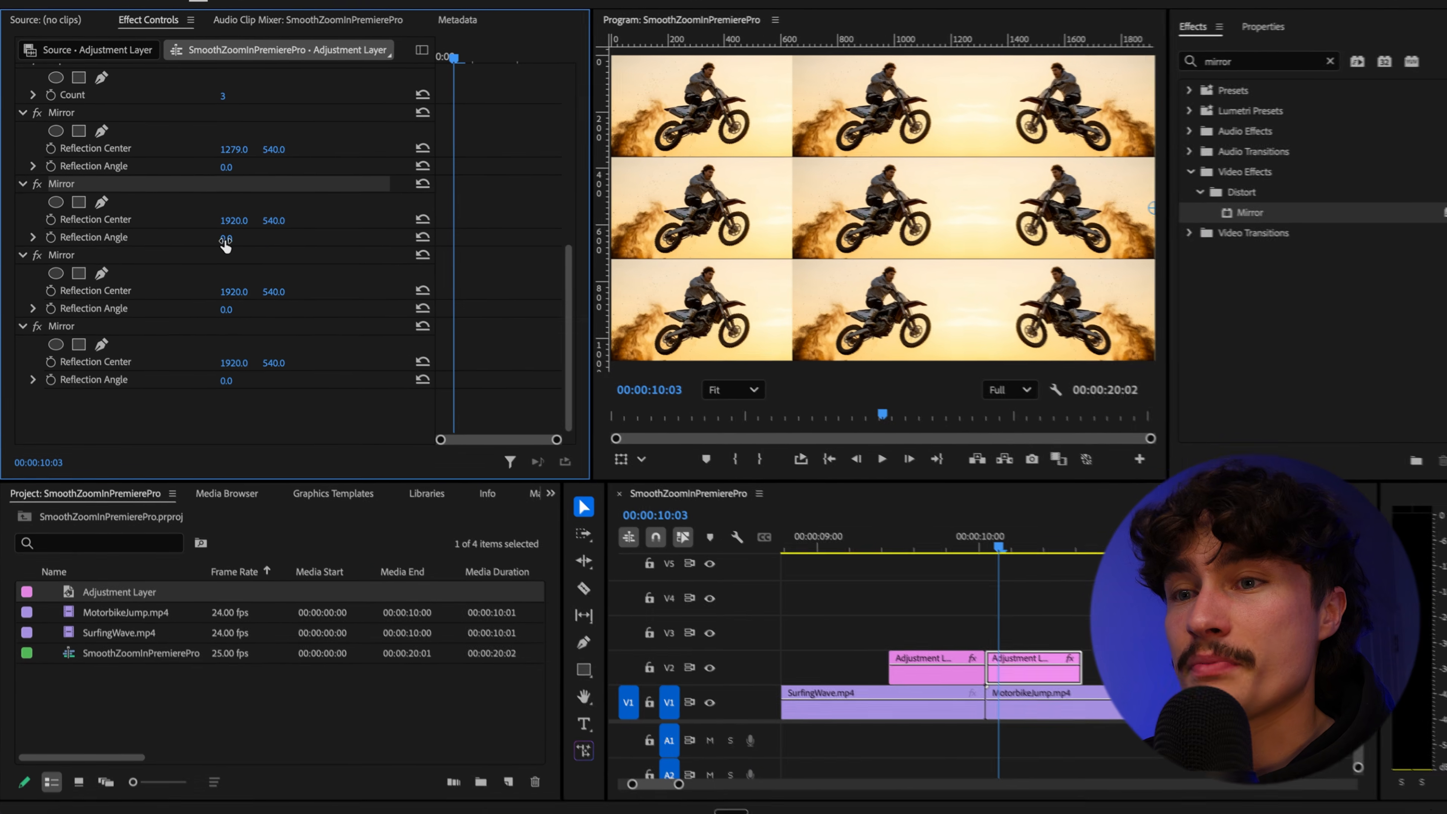
pyautogui.write('180')
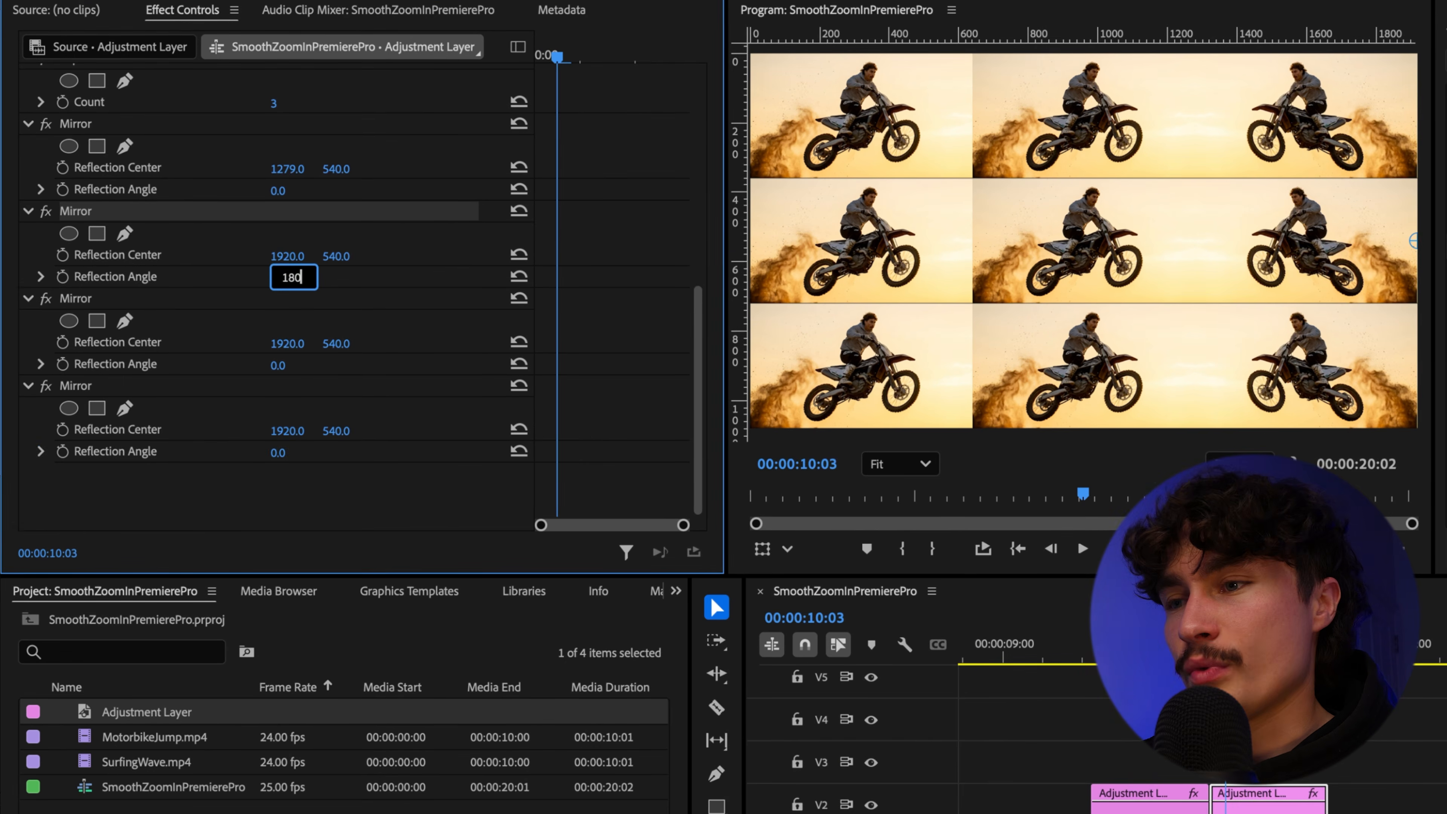
pyautogui.press('Return')
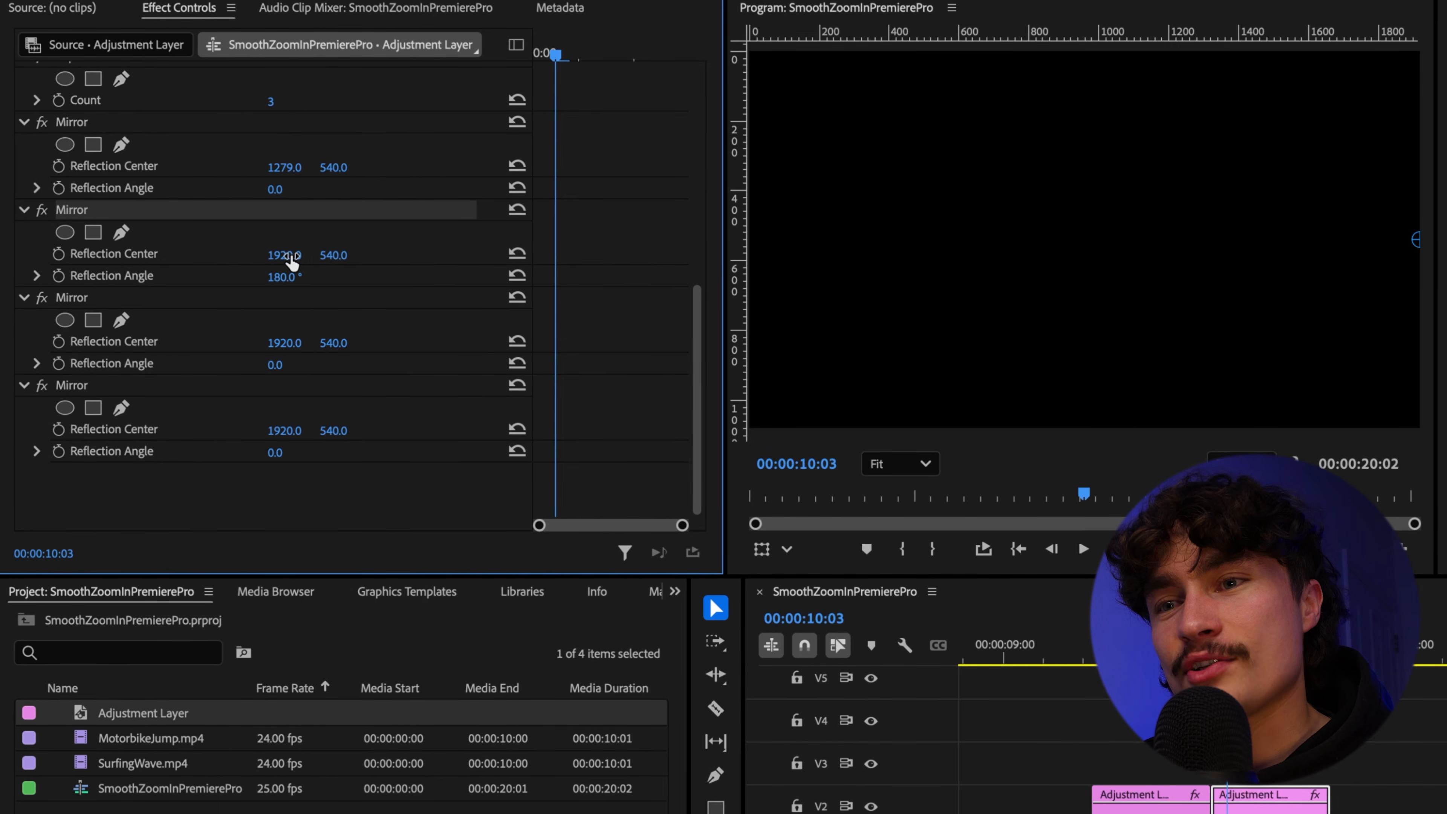
pyautogui.moveTo(283, 254); pyautogui.dragTo(91, 254)
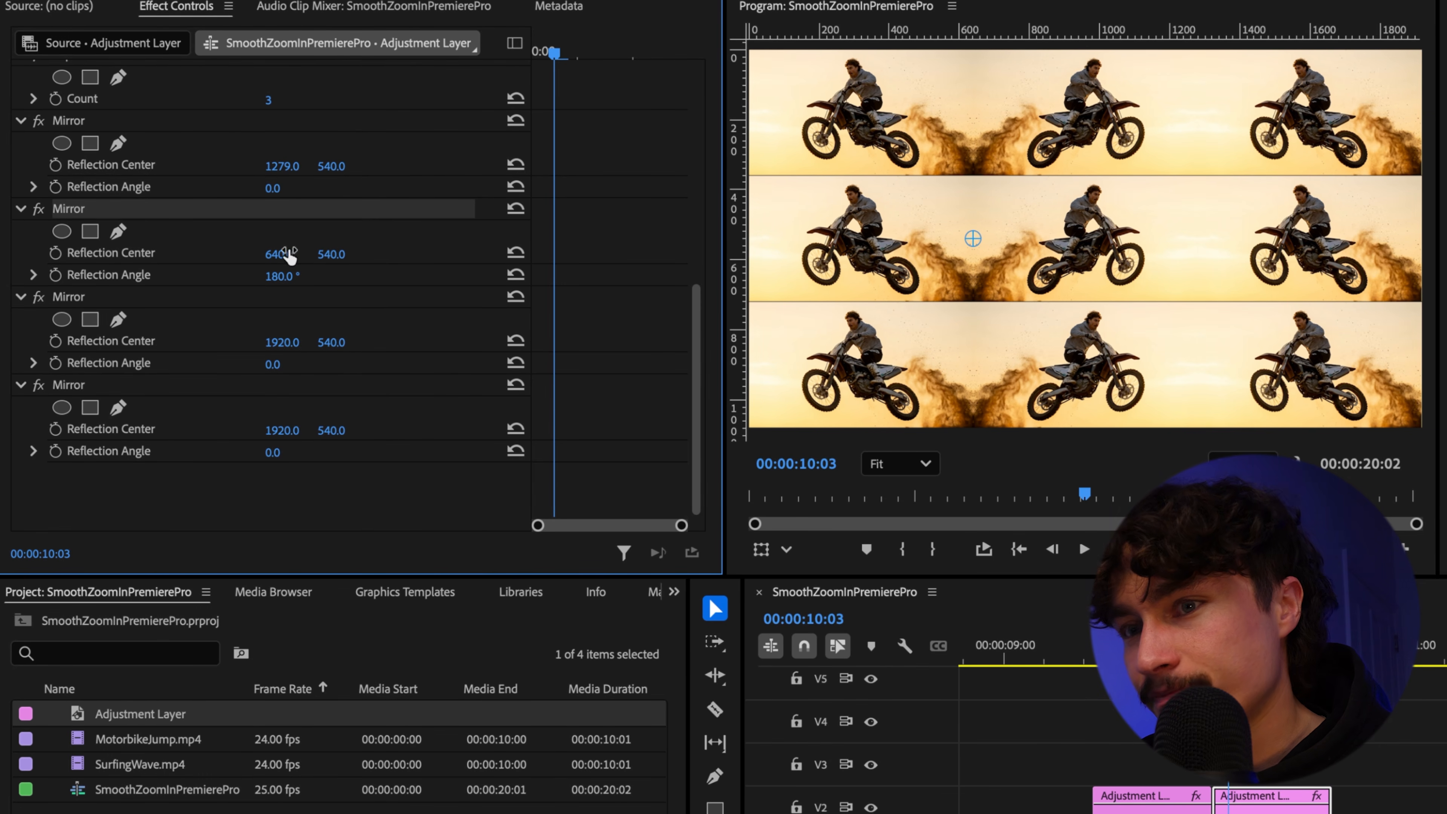
# Step: Set the third Mirror effect's Reflection Angle to 90° and its vertical Reflection Center to 717
pyautogui.click(208, 301)
pyautogui.click(272, 365)
pyautogui.write('90')
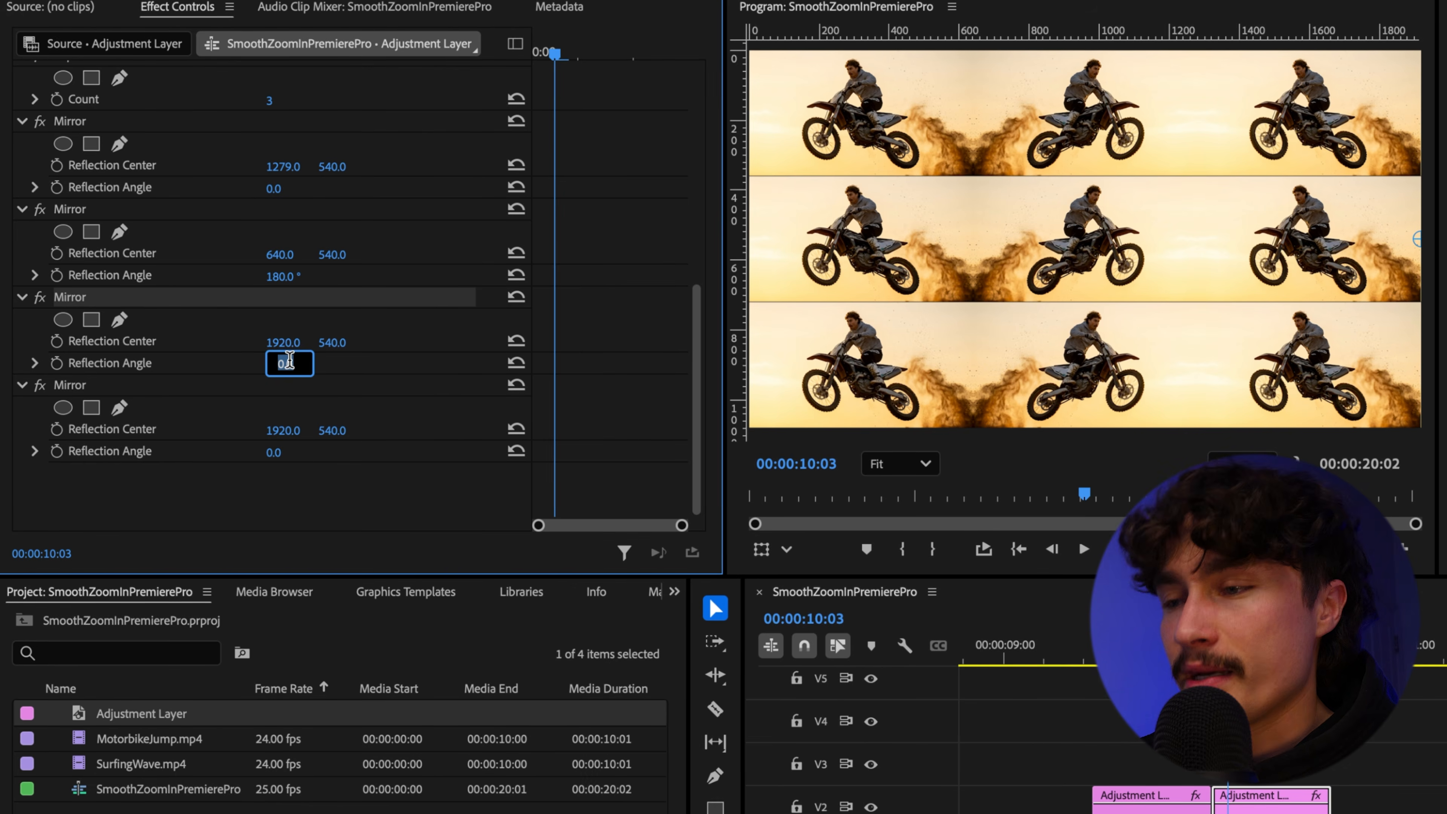
pyautogui.press('Return')
pyautogui.click(346, 344)
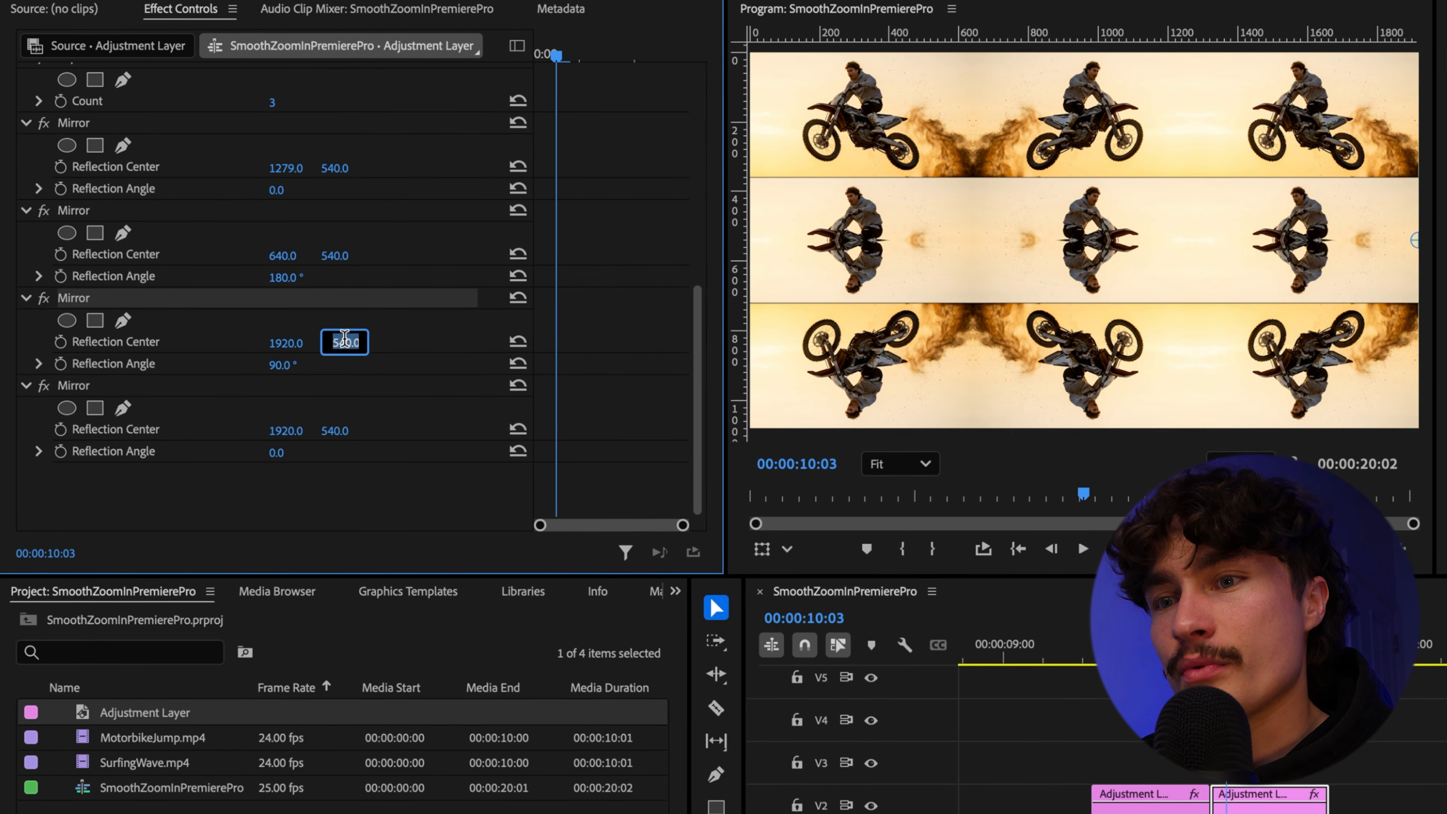
pyautogui.press('Escape')
pyautogui.moveTo(338, 346); pyautogui.dragTo(438, 346)
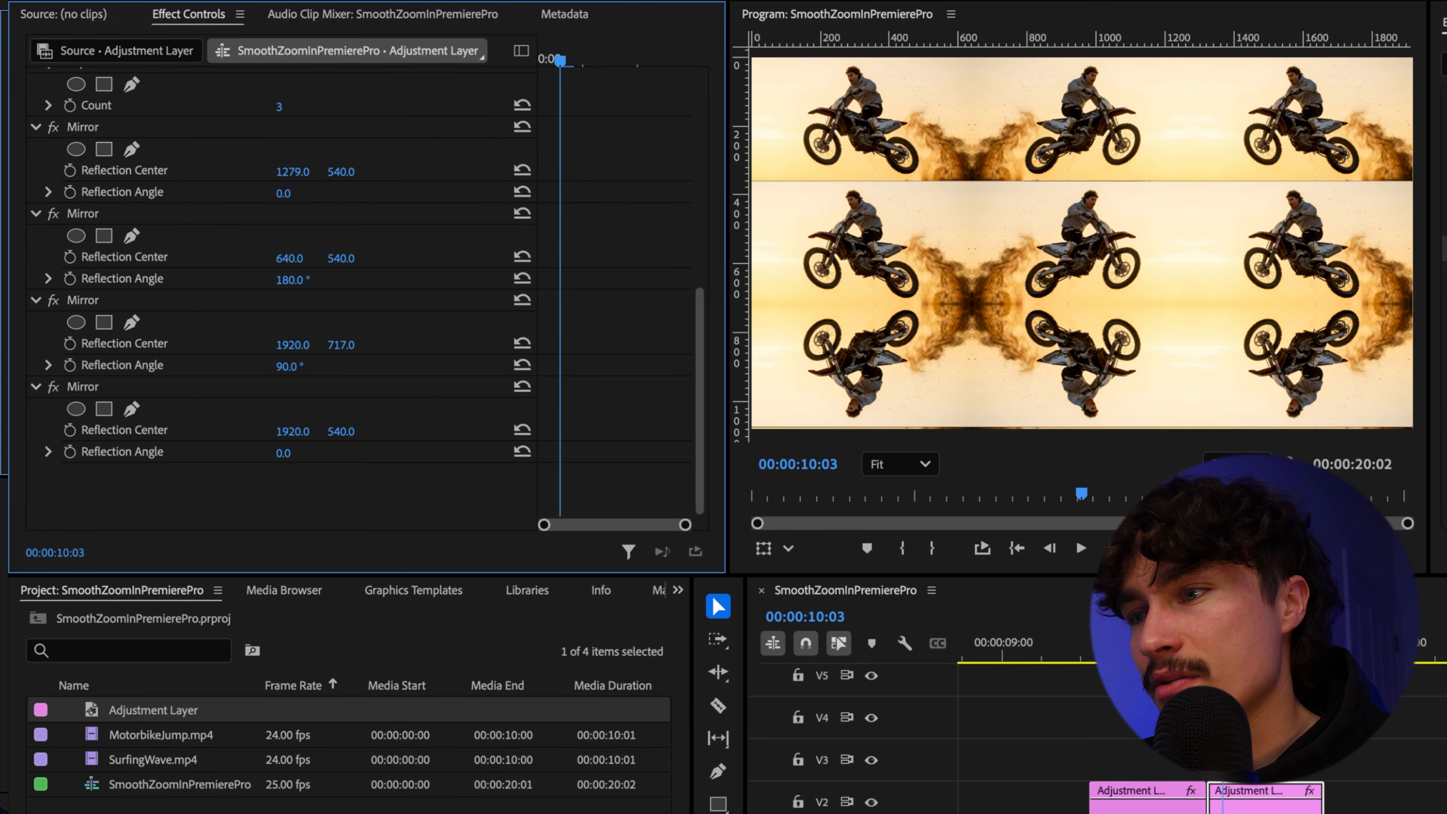
# Step: Set the fourth Mirror effect's Reflection Angle to -90° and its vertical Reflection Center to 363
pyautogui.click(204, 389)
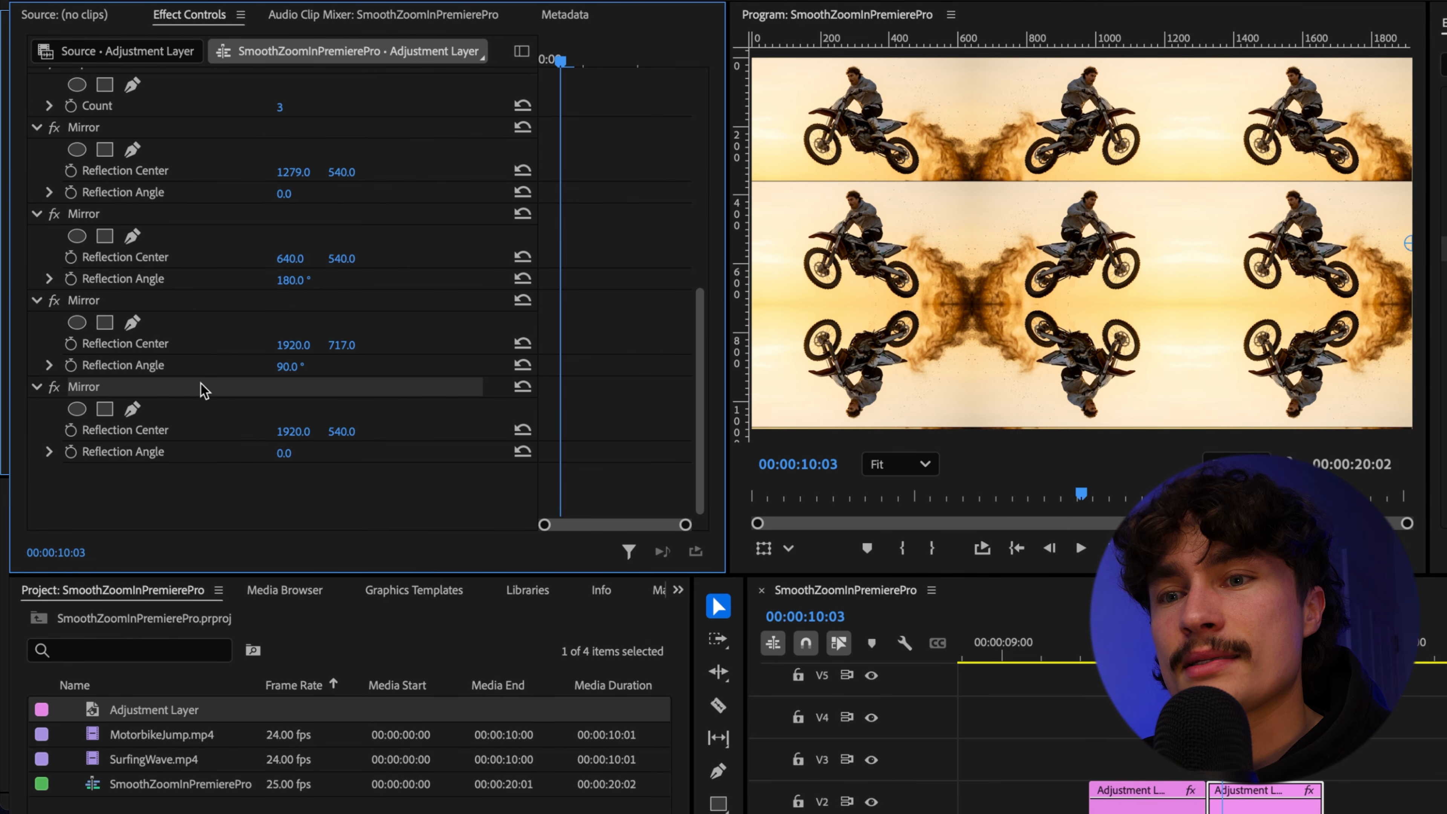
pyautogui.click(255, 451)
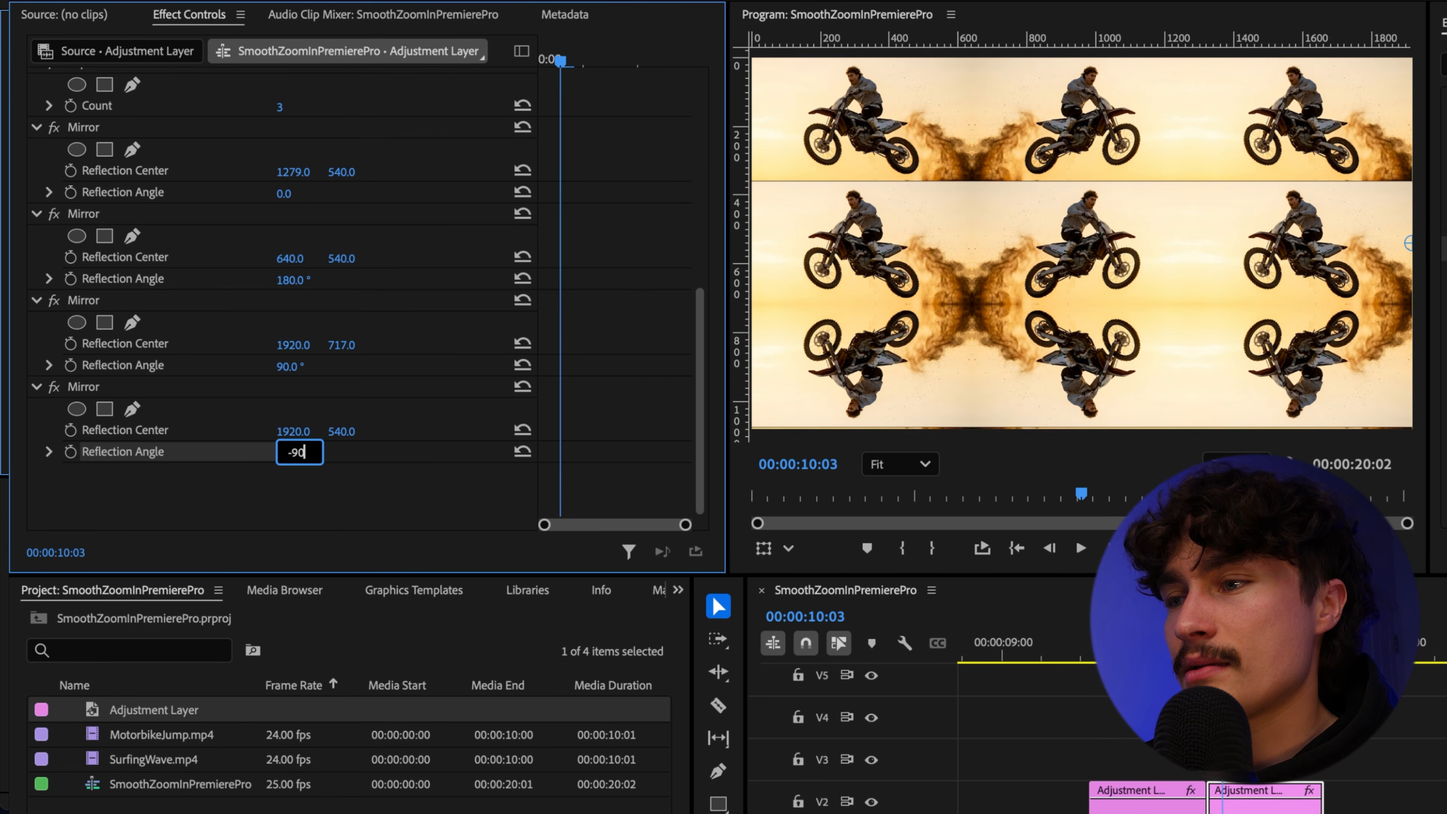
pyautogui.write('-90')
pyautogui.press('Return')
pyautogui.moveTo(341, 431); pyautogui.dragTo(239, 431)
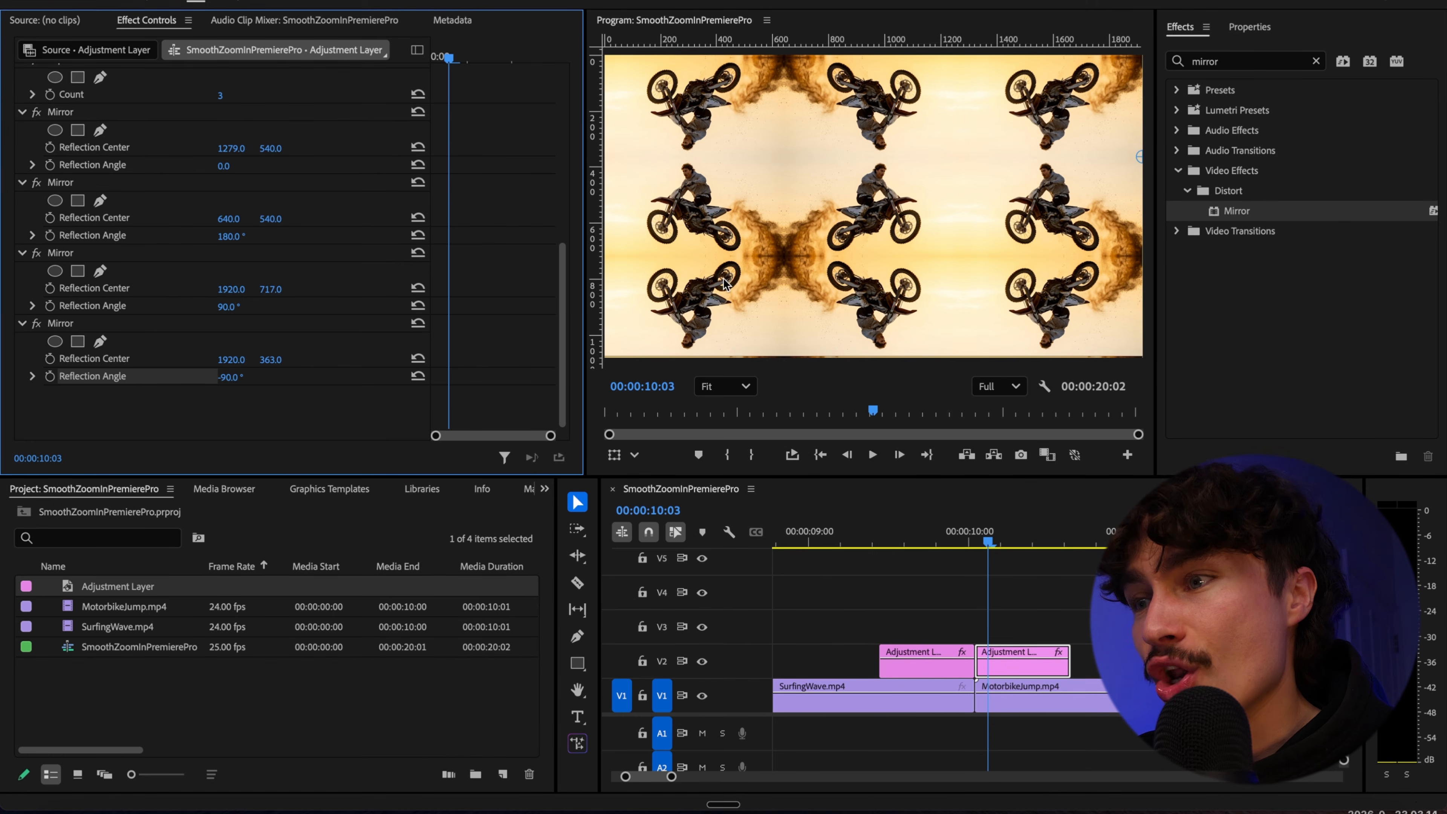
# Step: Find the Transform effect and apply it to the second adjustment layer, after the Mirror effects
pyautogui.doubleClick(1219, 61)
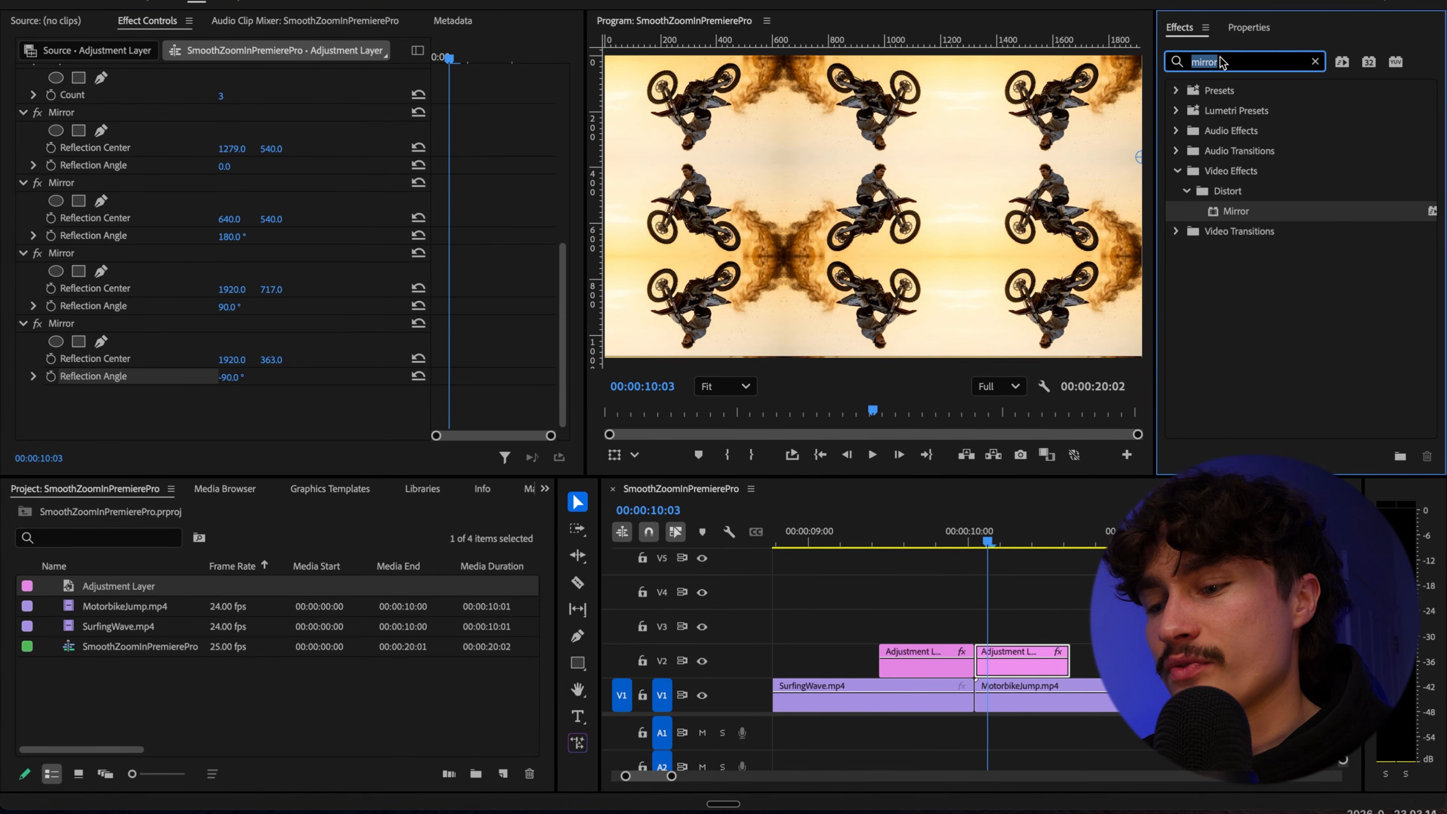
pyautogui.write('transform')
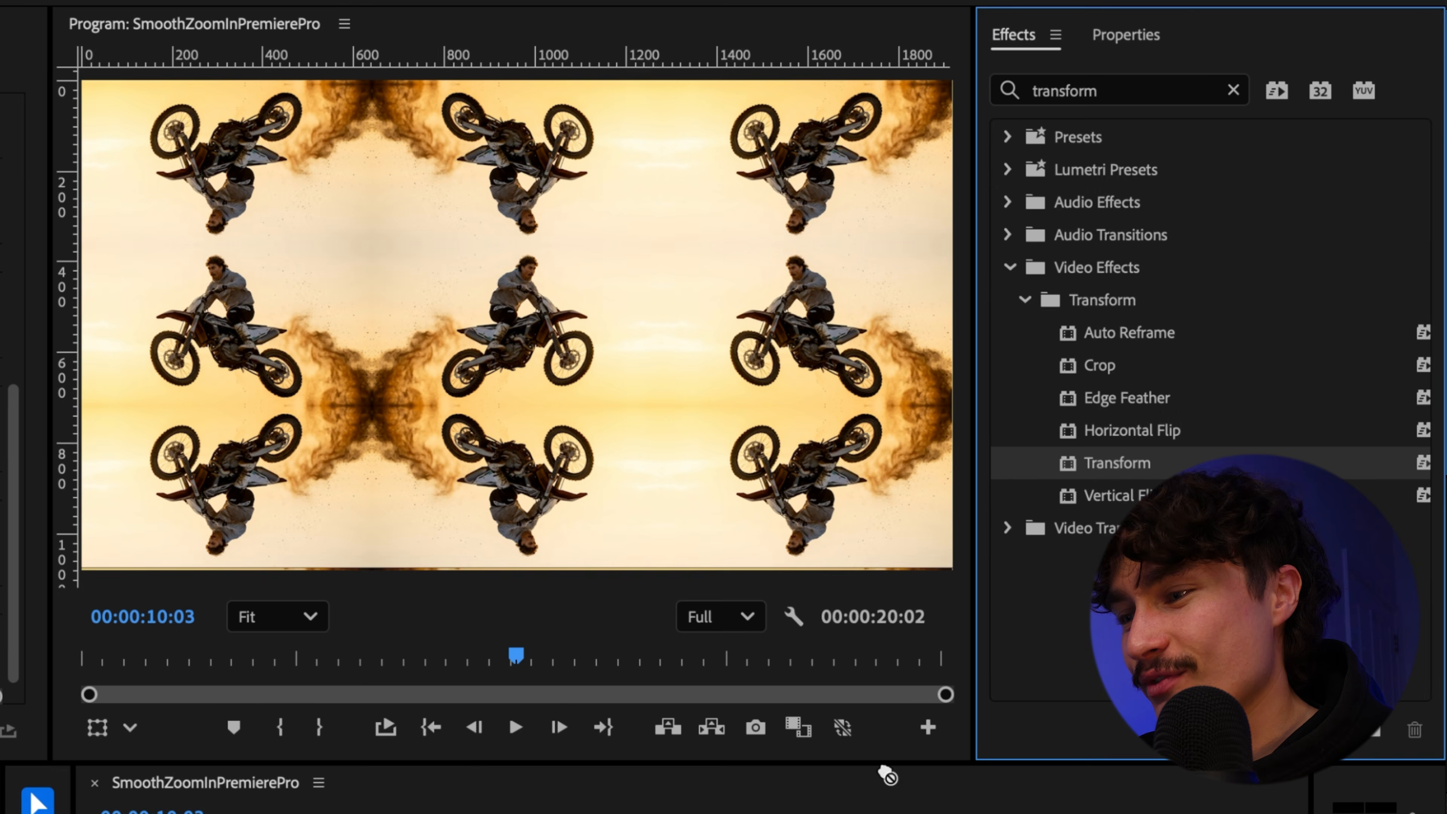
pyautogui.moveTo(887, 775); pyautogui.dragTo(989, 680)
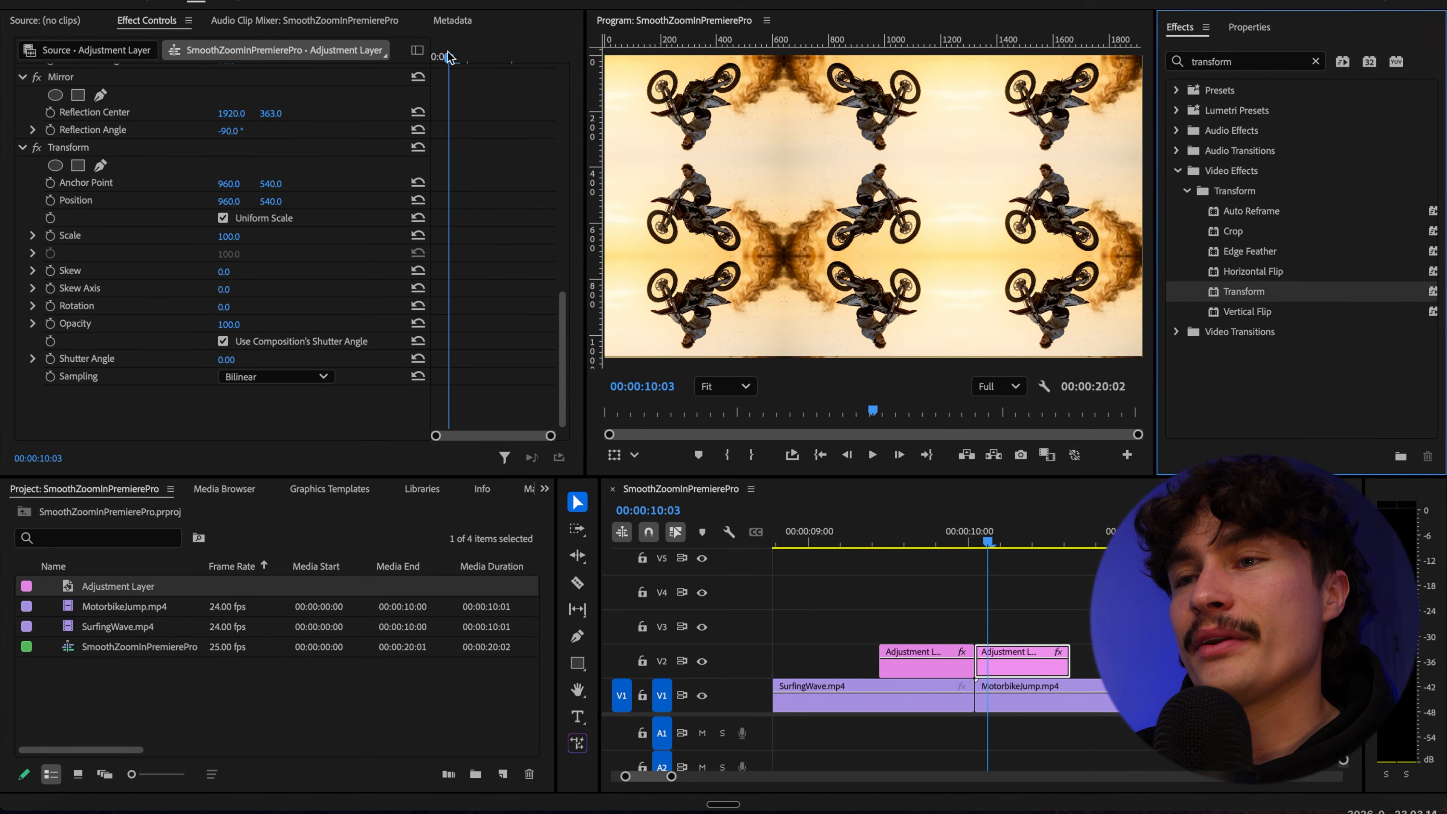
# Step: Add a Transform Scale keyframe of 100 at 00:00:10:01, the start of the second adjustment layer
pyautogui.click(447, 63)
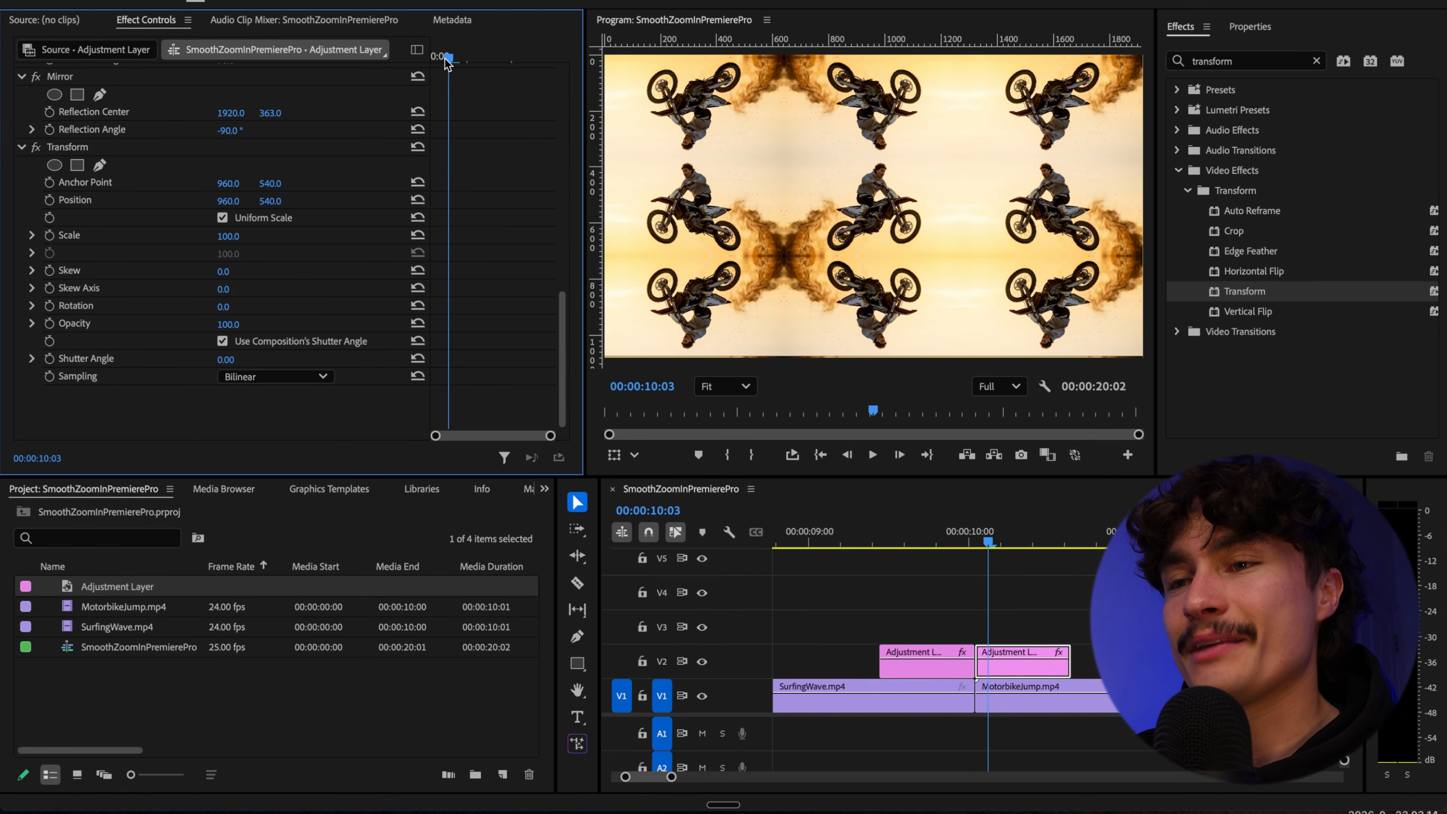
pyautogui.moveTo(446, 63); pyautogui.dragTo(433, 59)
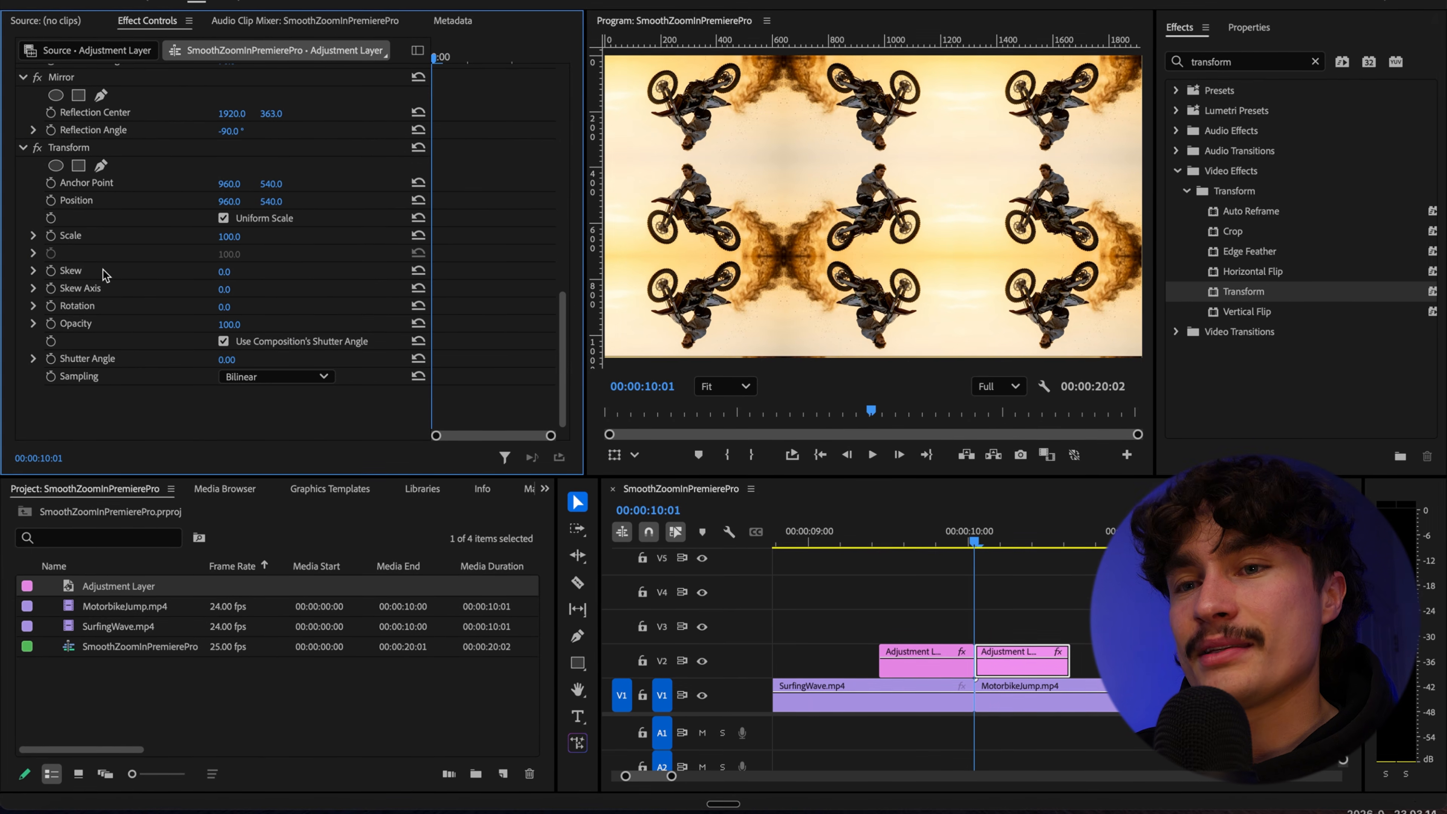
pyautogui.click(52, 240)
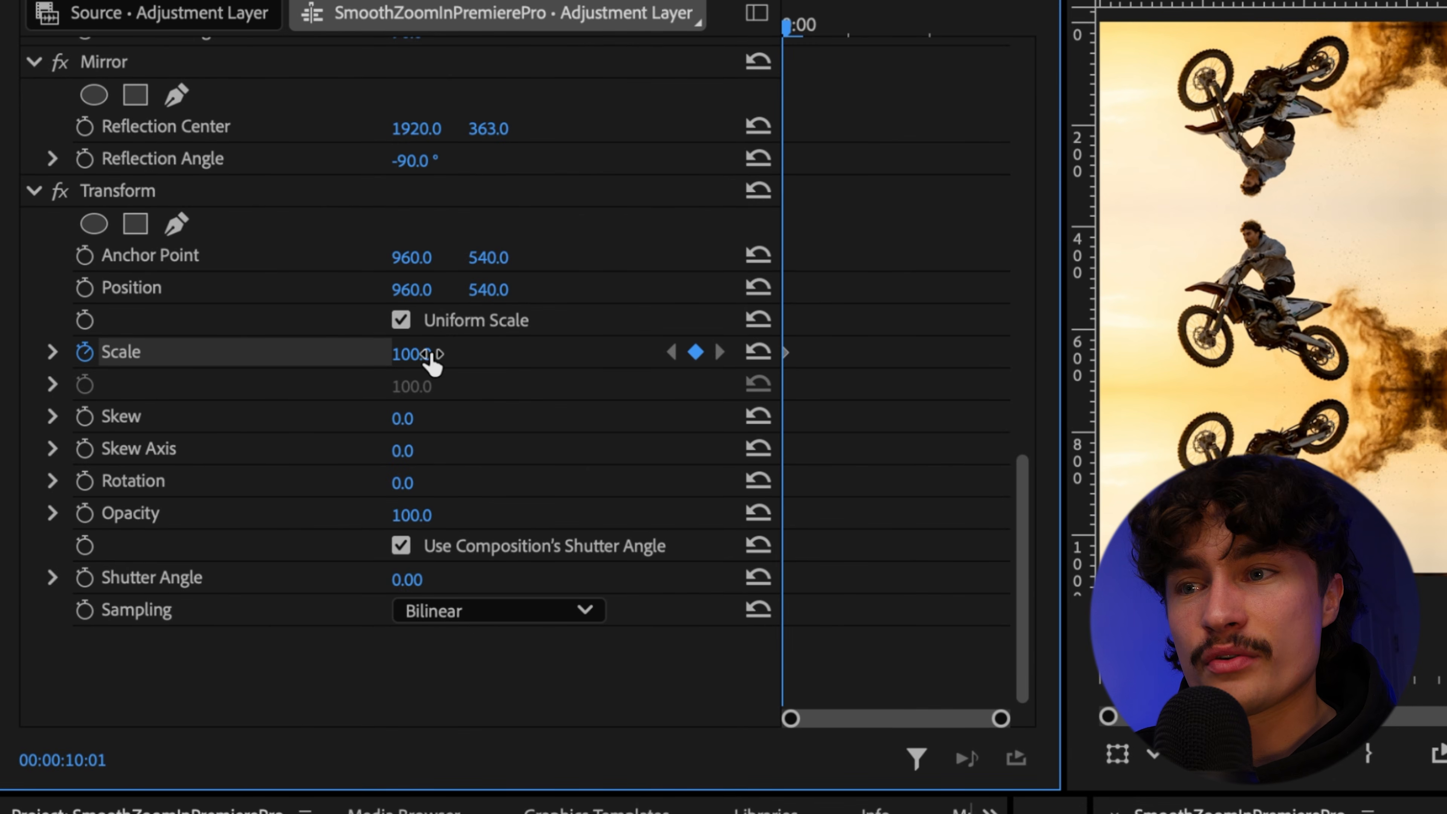
# Step: Add a Transform Scale keyframe of 300 at 00:00:10:13 on the second adjustment layer
pyautogui.moveTo(803, 26); pyautogui.dragTo(985, 54)
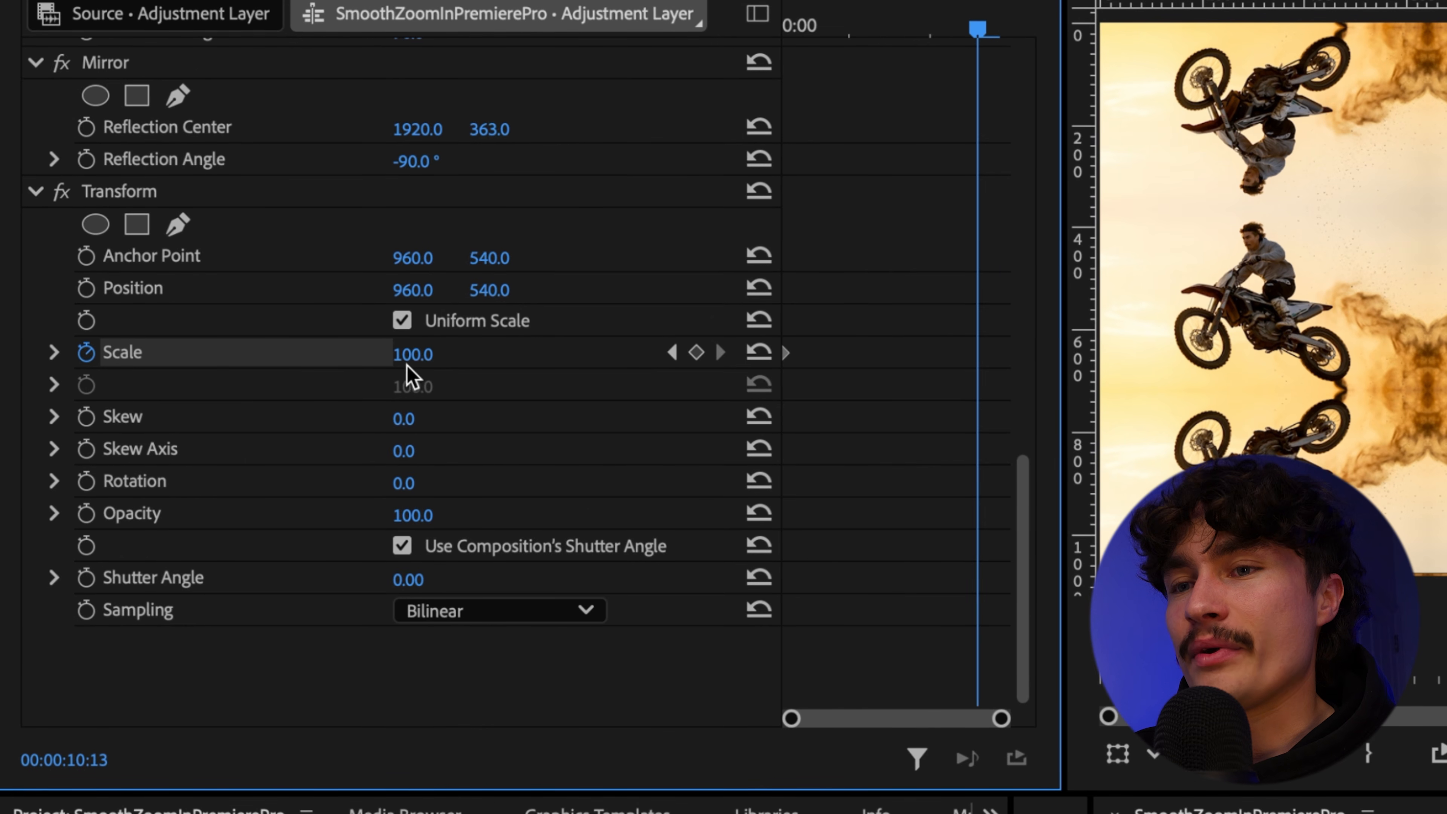
pyautogui.moveTo(413, 355); pyautogui.dragTo(518, 354)
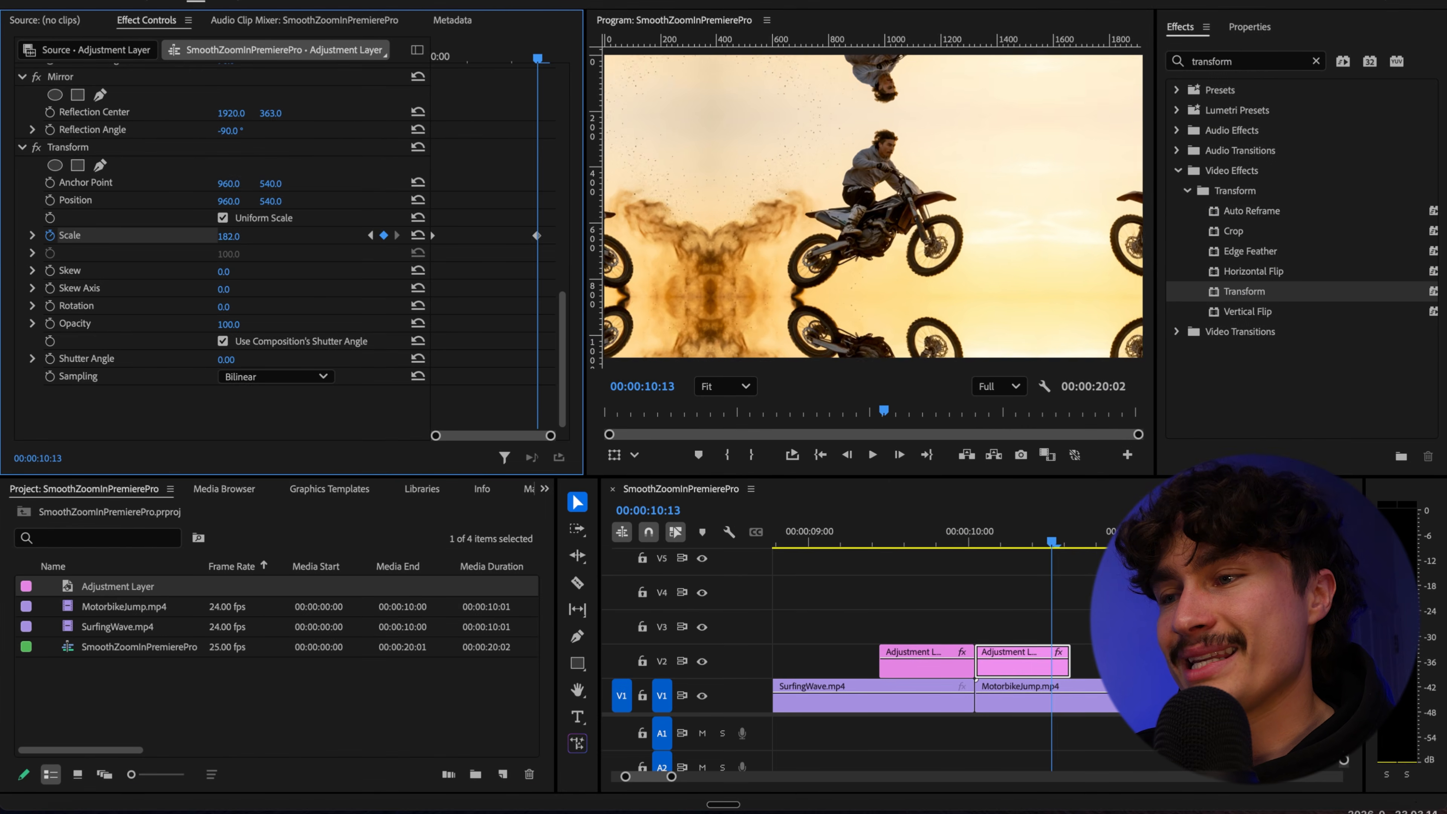
pyautogui.moveTo(228, 236); pyautogui.dragTo(300, 235)
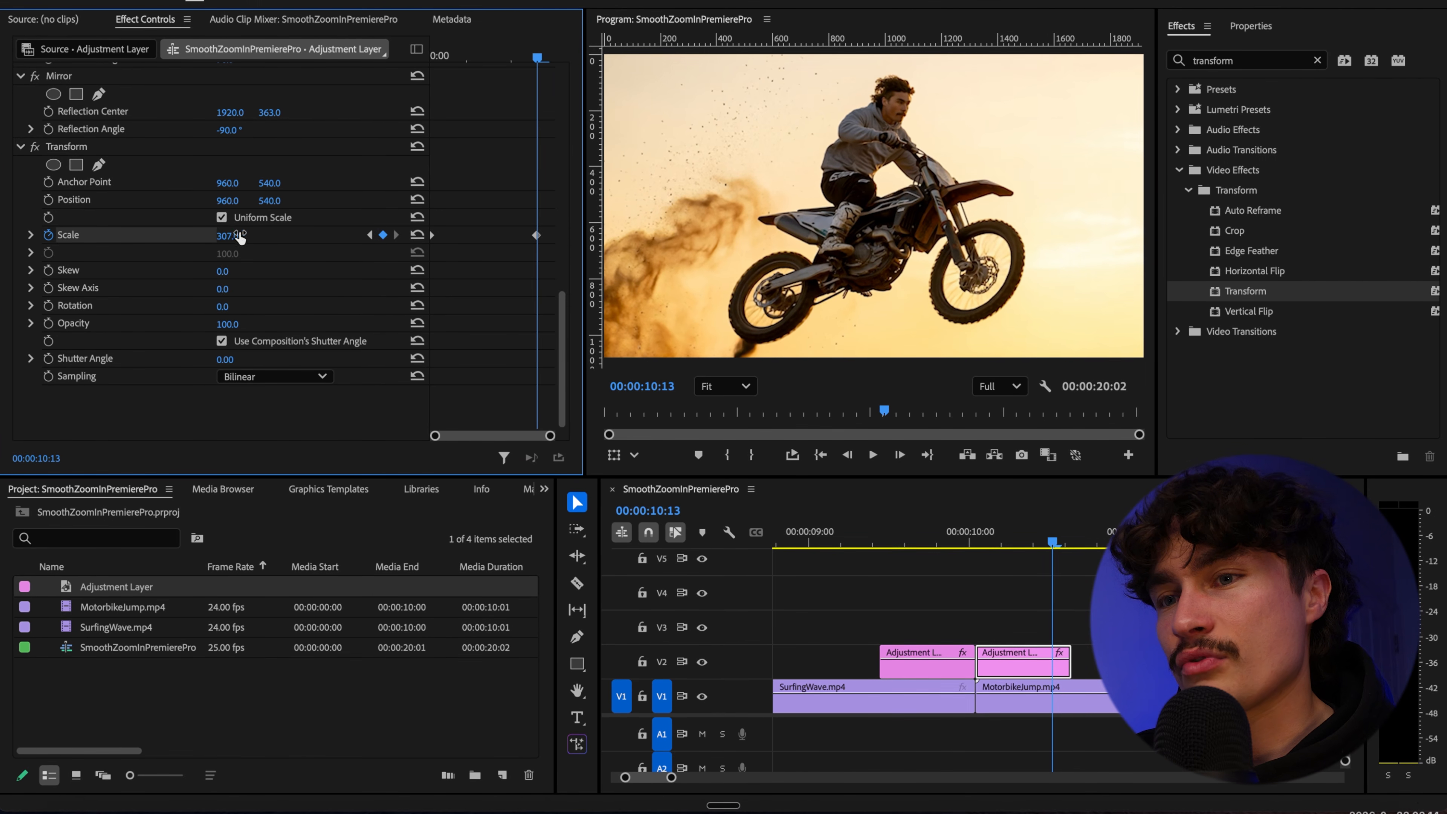
pyautogui.write('00')
pyautogui.press('Return')
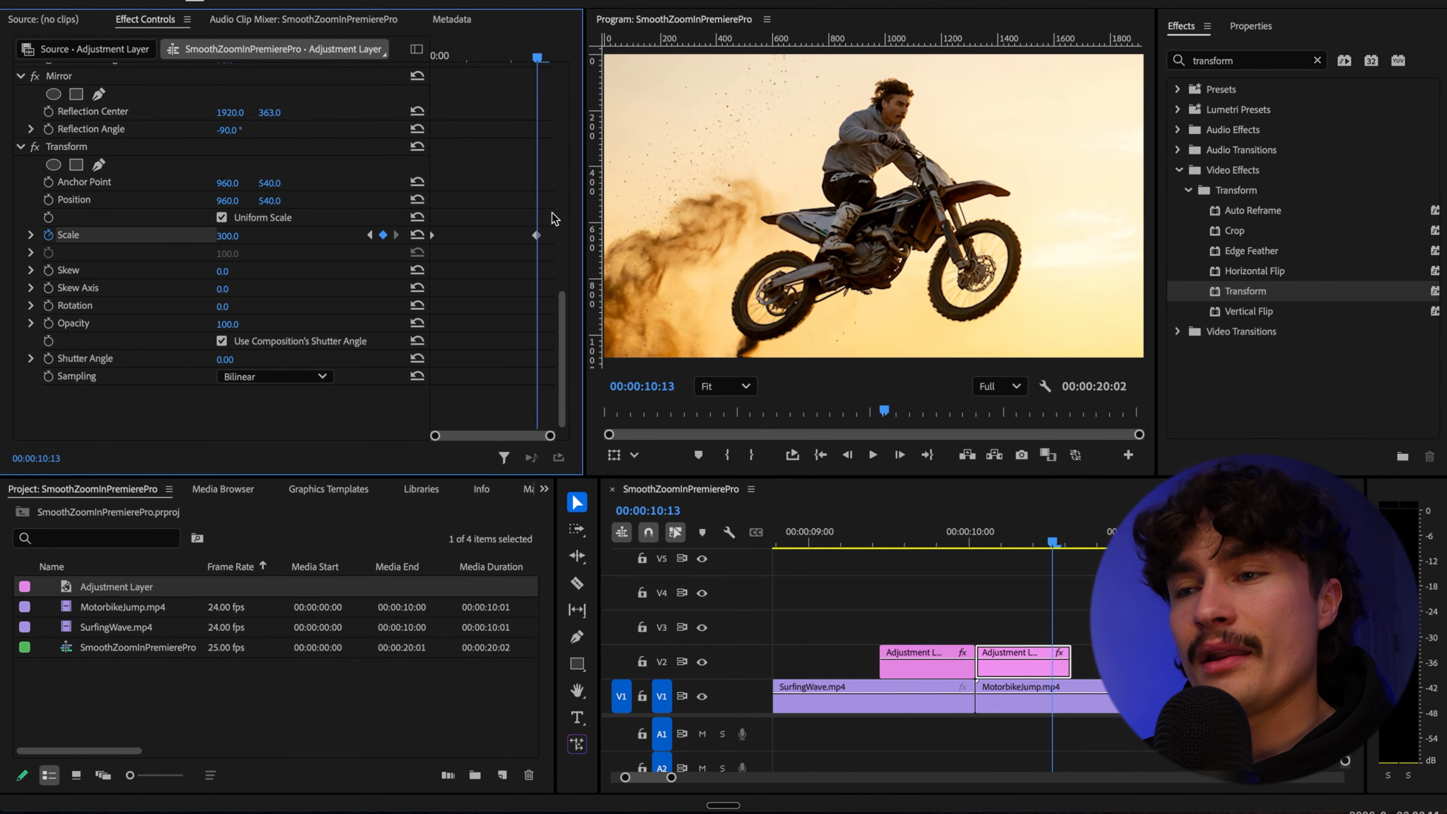
# Step: Apply Ease In and Ease Out to both Transform Scale keyframes
pyautogui.rightClick(536, 236)
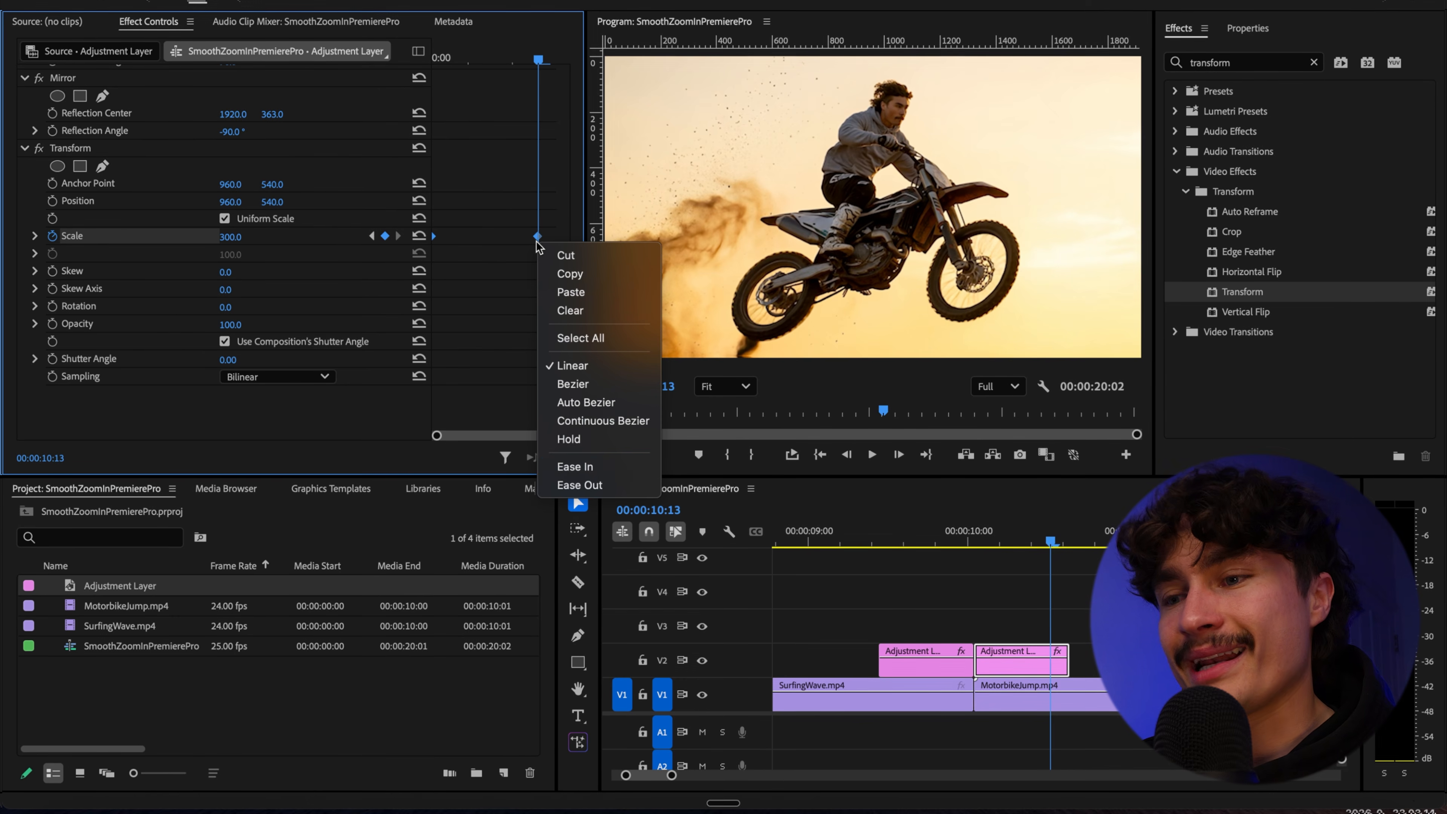
pyautogui.click(574, 467)
pyautogui.rightClick(537, 236)
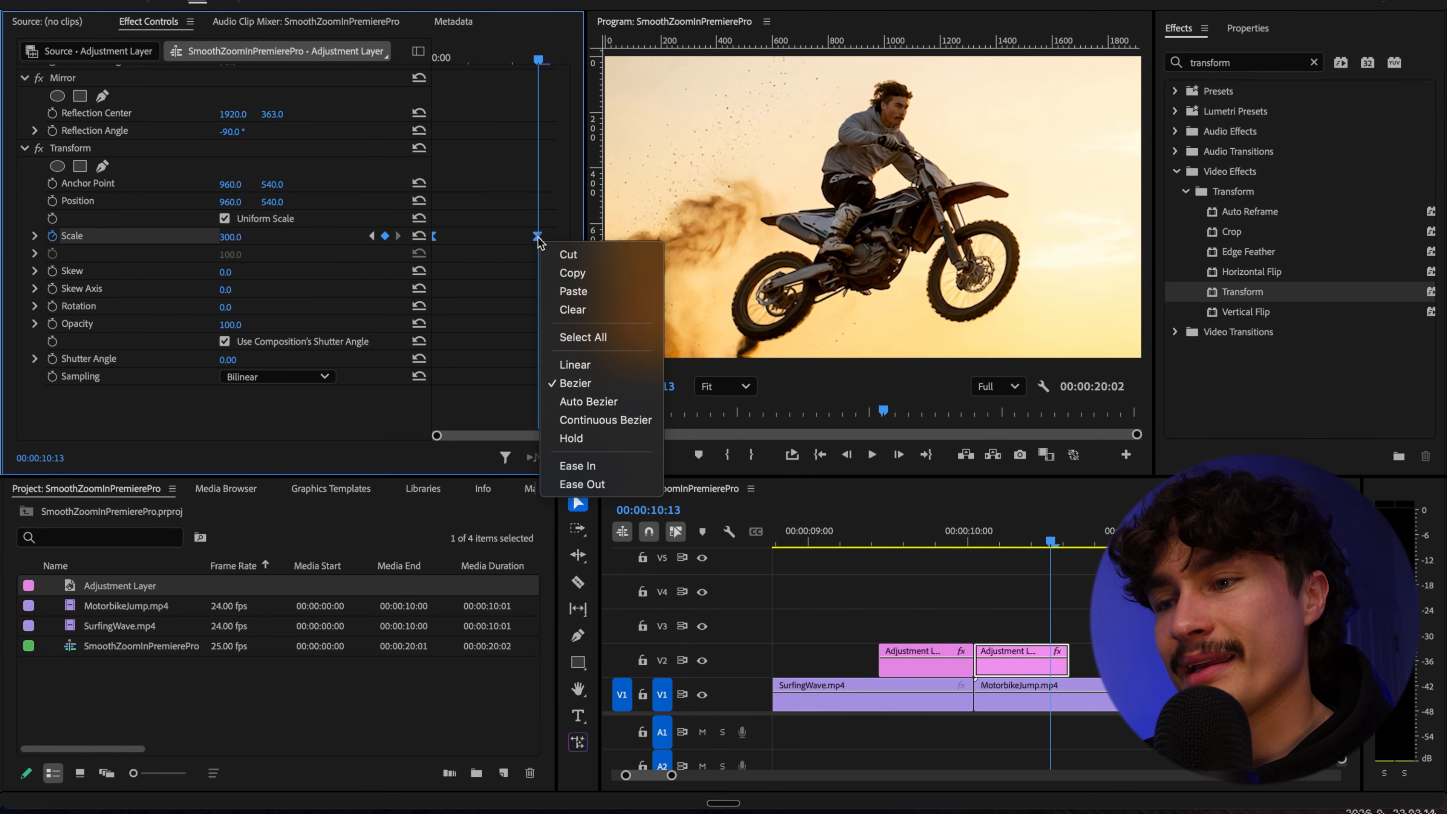
pyautogui.click(581, 488)
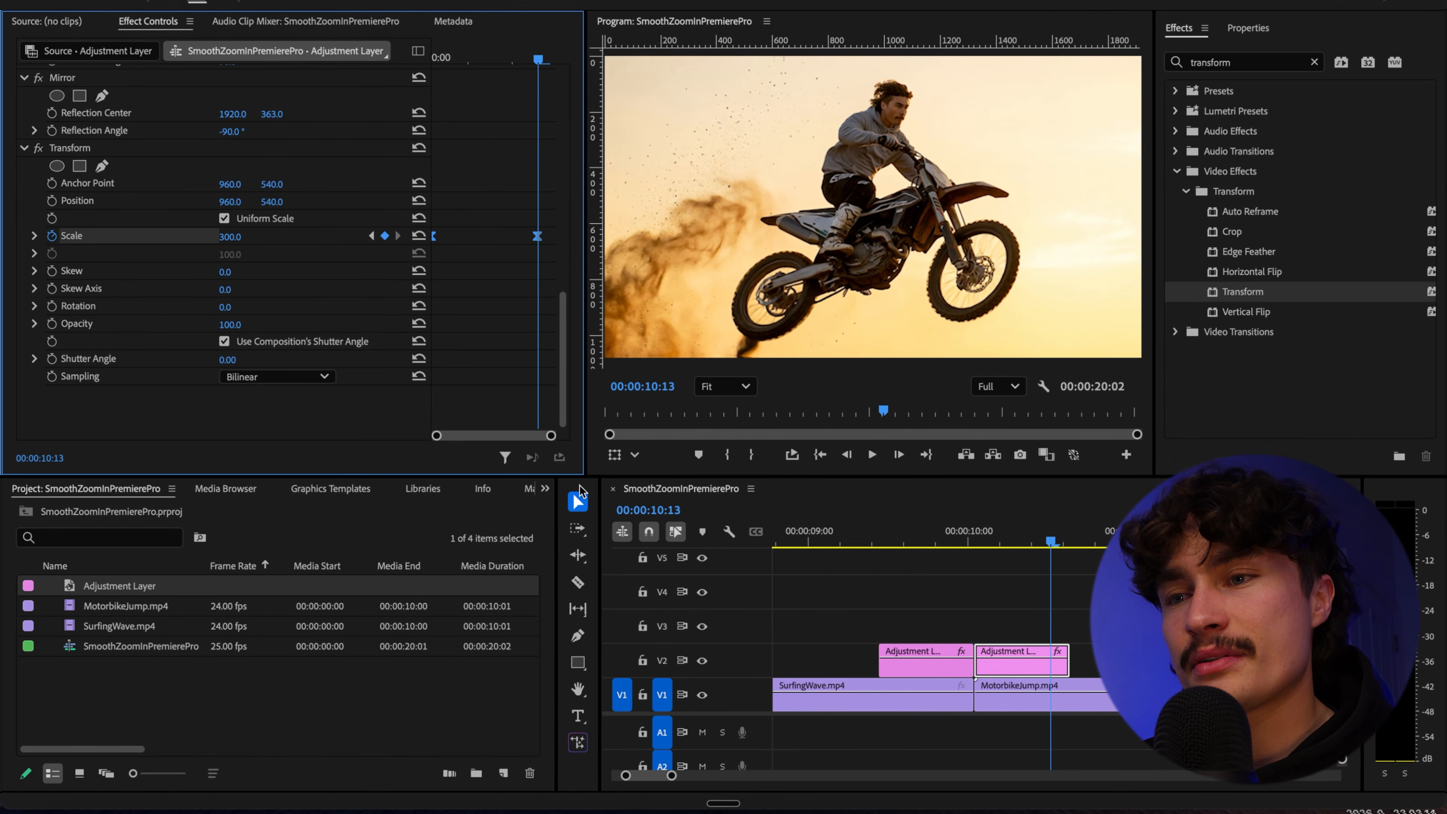
# Step: Reshape the Scale curve so it starts fast and slows down, collapsing the first keyframe's handle and extending the last one's toward the start
pyautogui.click(34, 235)
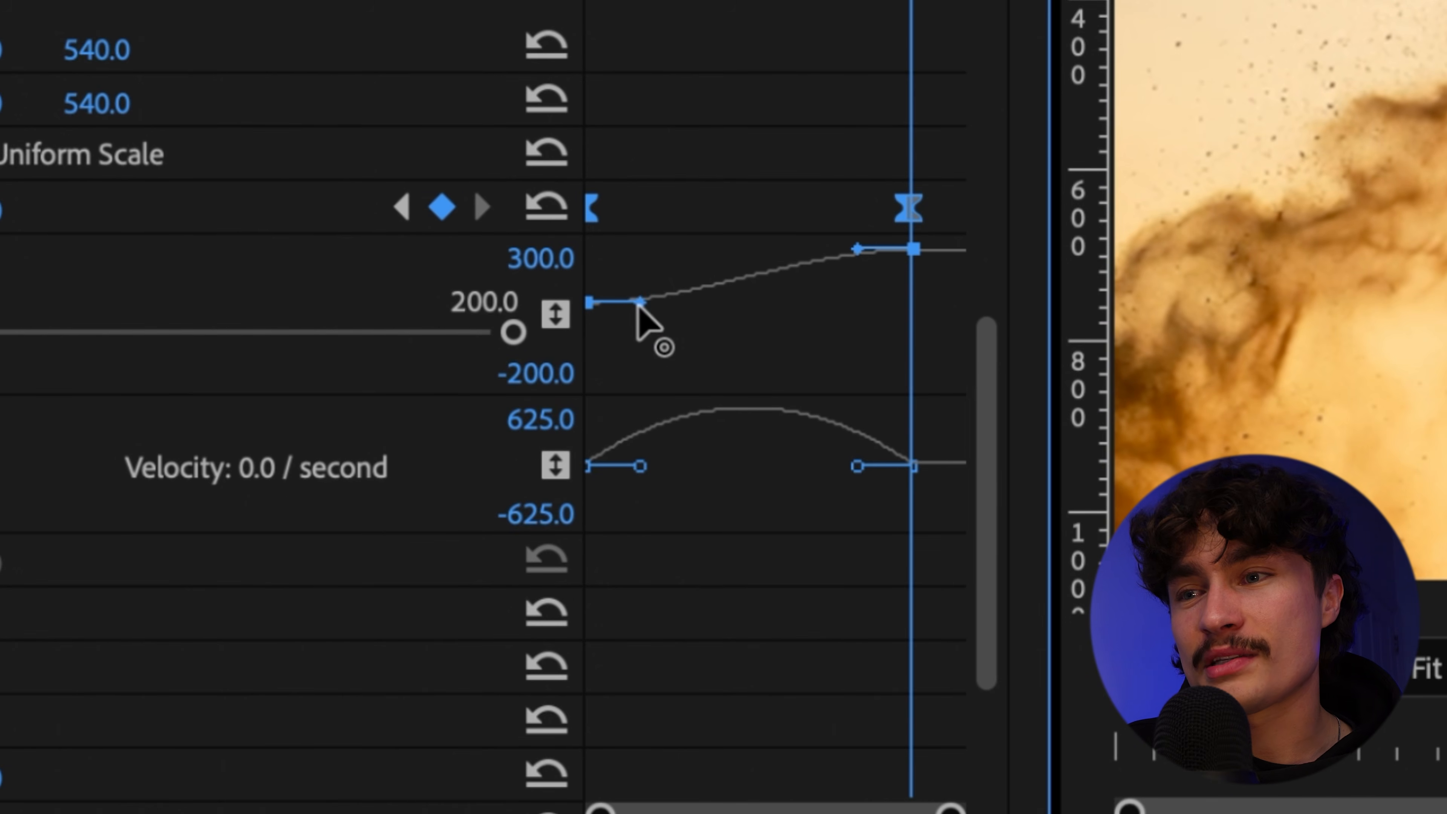
pyautogui.moveTo(639, 303); pyautogui.dragTo(590, 301)
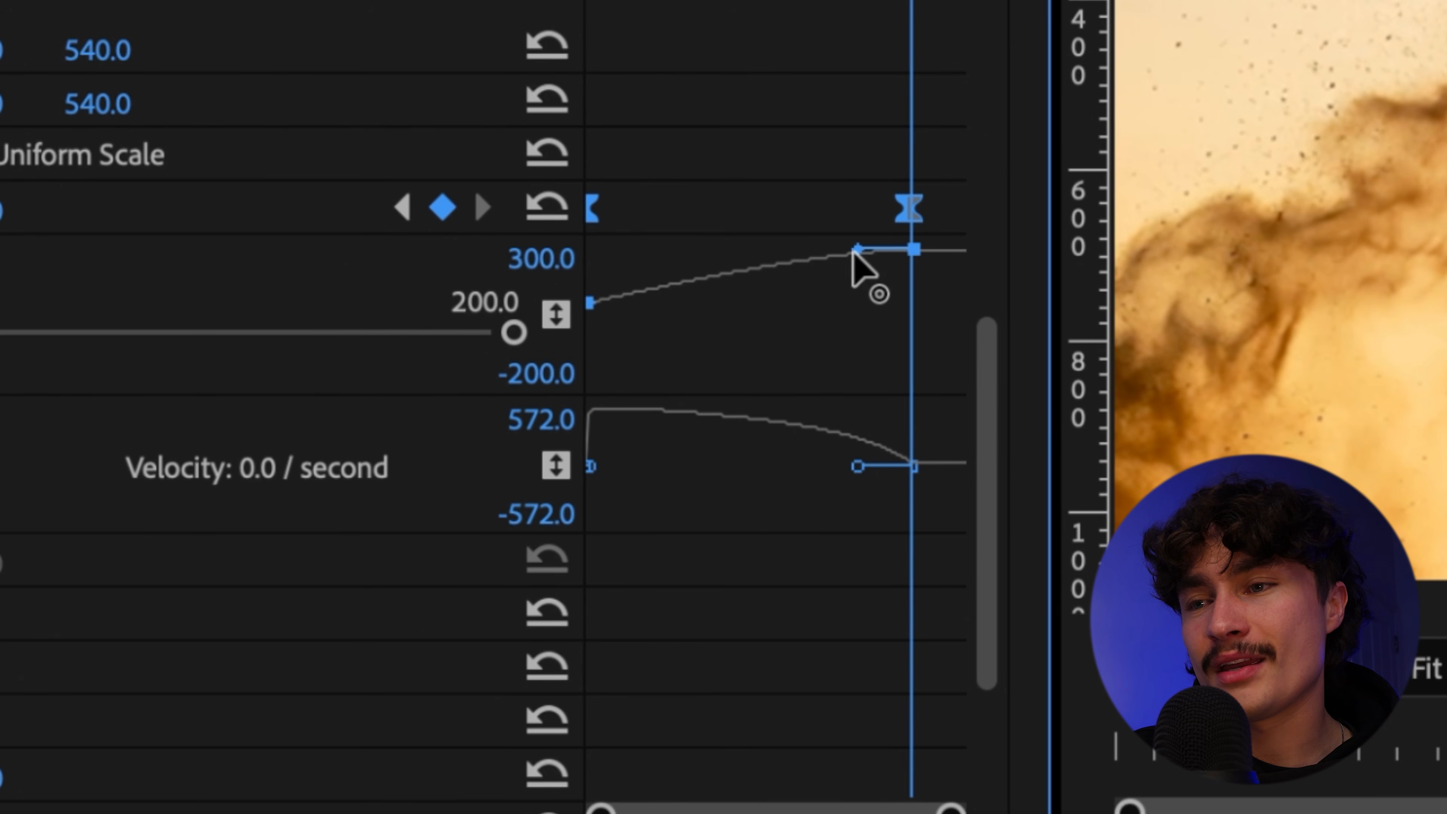
pyautogui.moveTo(856, 250); pyautogui.dragTo(681, 251)
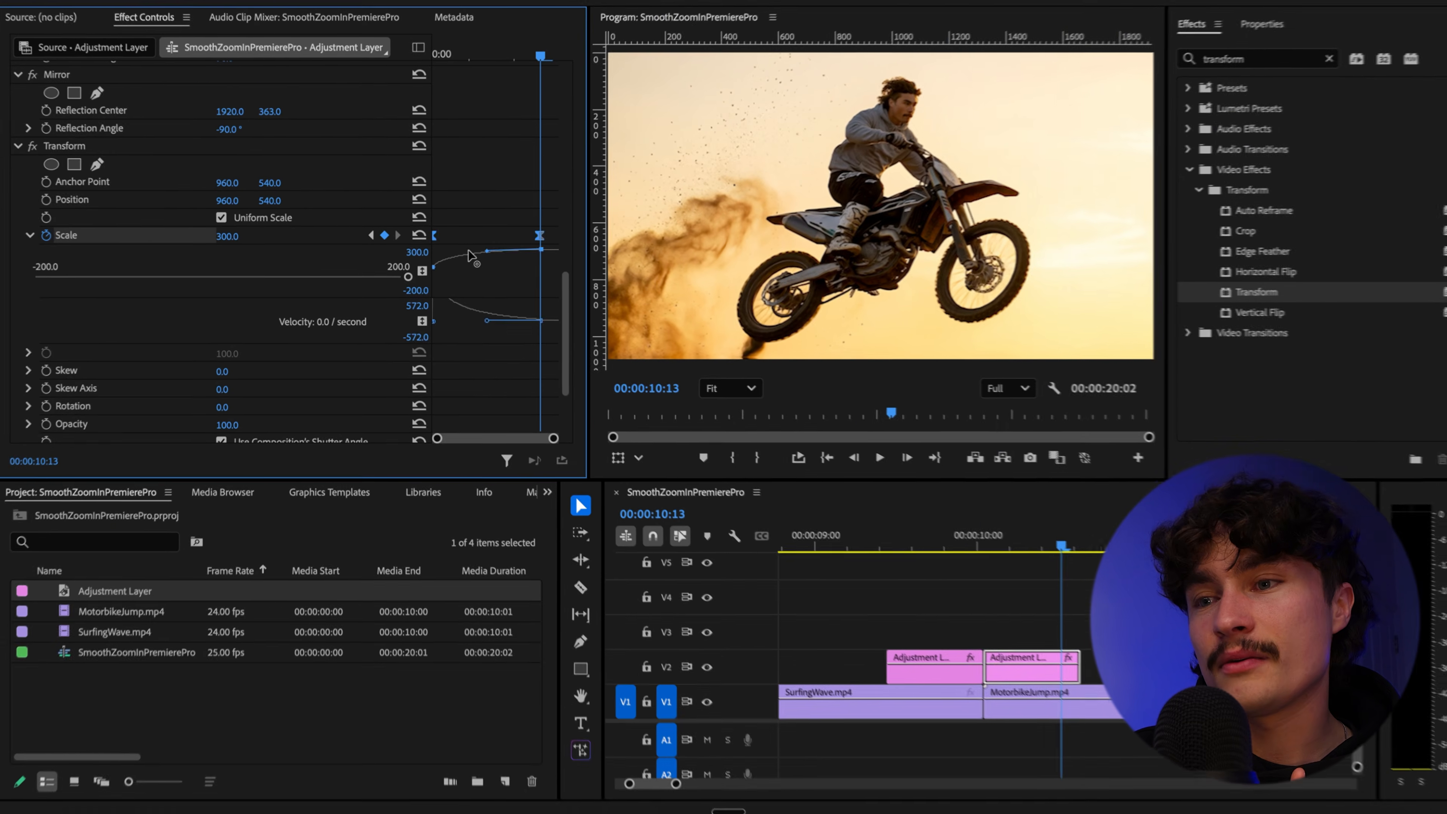
pyautogui.click(812, 388)
# Step: Turn off Use Composition's Shutter Angle in the Transform effect and set the Shutter Angle to 180
pyautogui.scroll(-3, 504, 296)
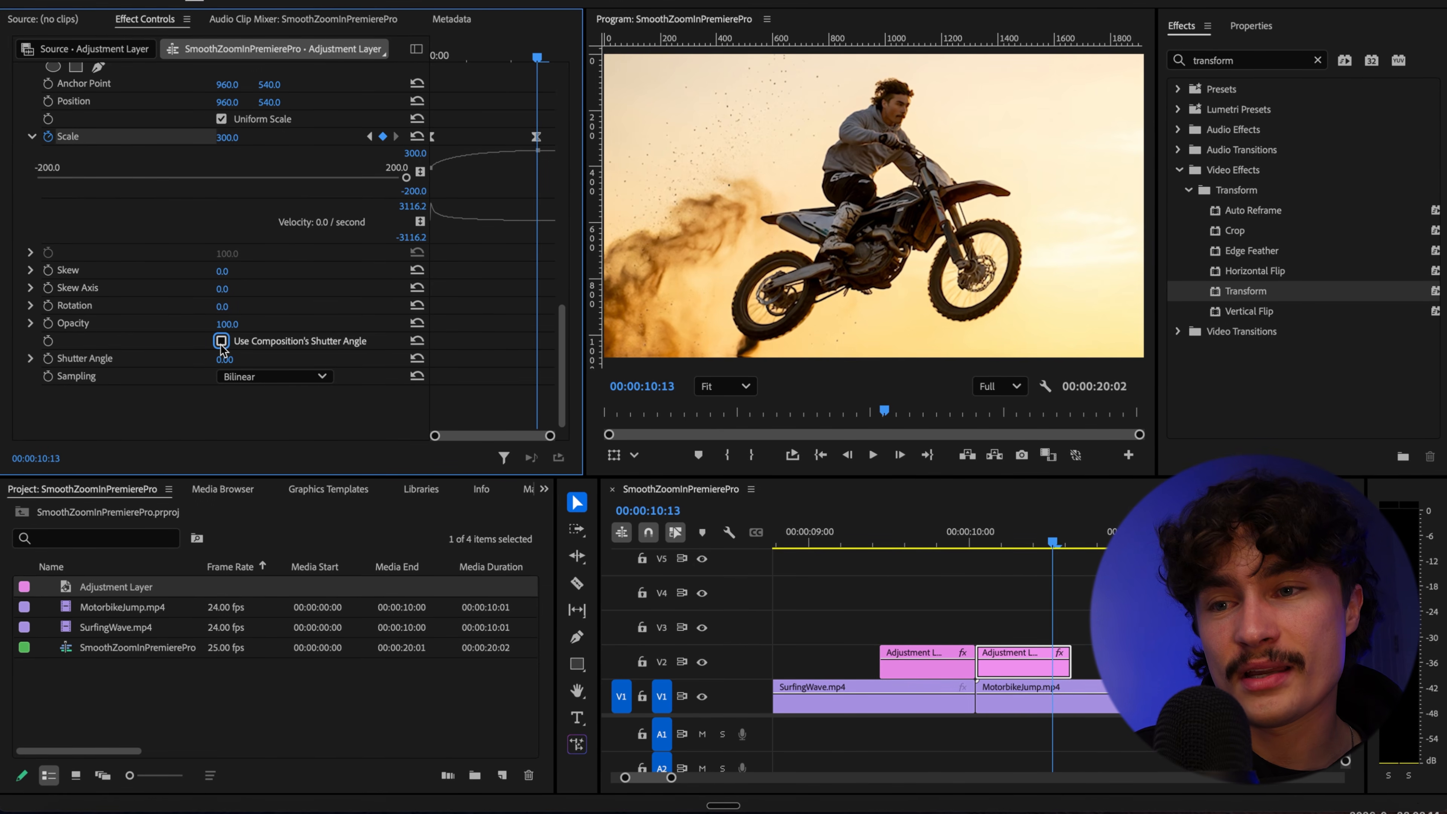
pyautogui.click(226, 360)
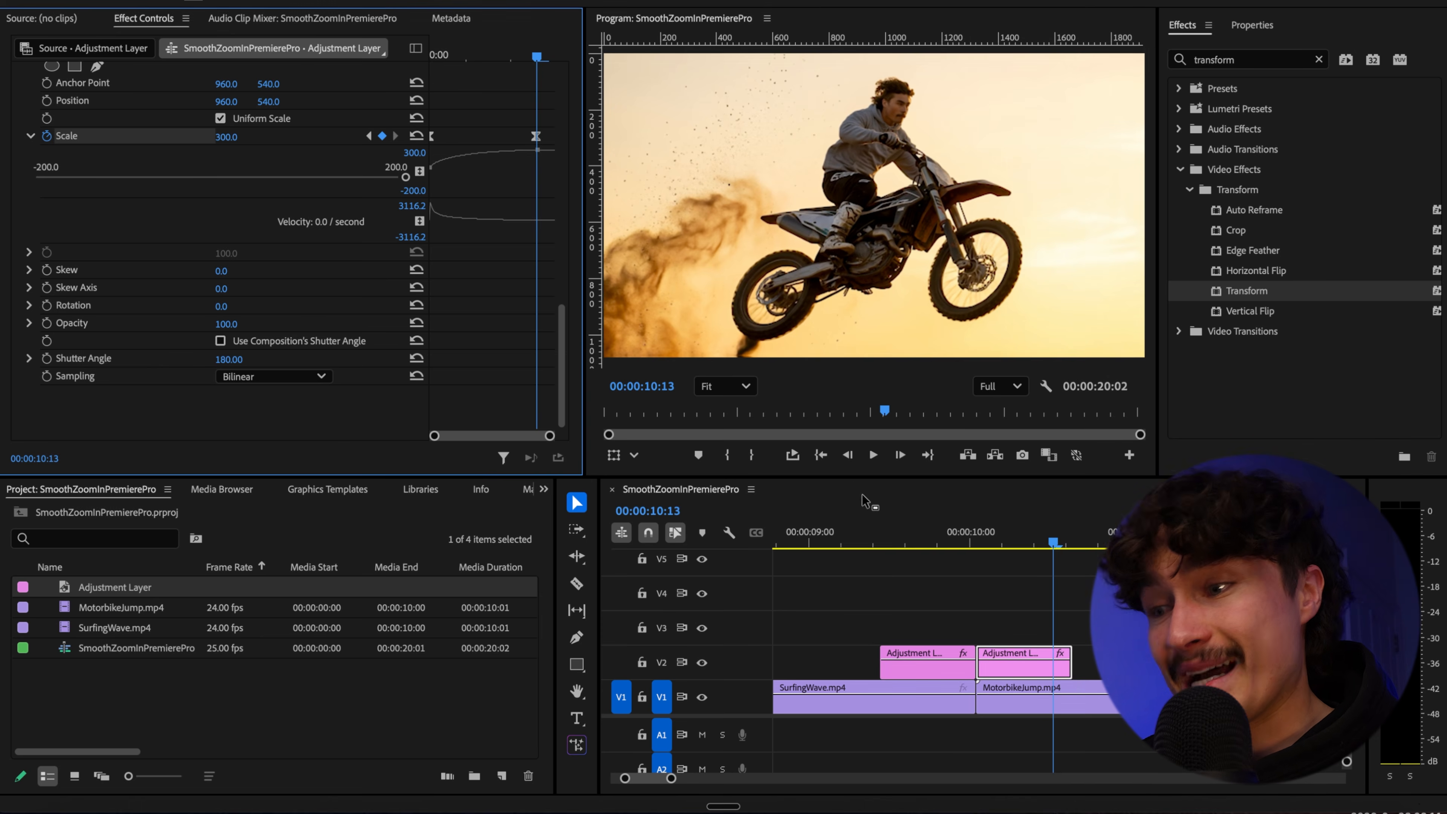
# Step: Play back the zoom transition from 00:00:09:04
pyautogui.moveTo(857, 538); pyautogui.dragTo(834, 541)
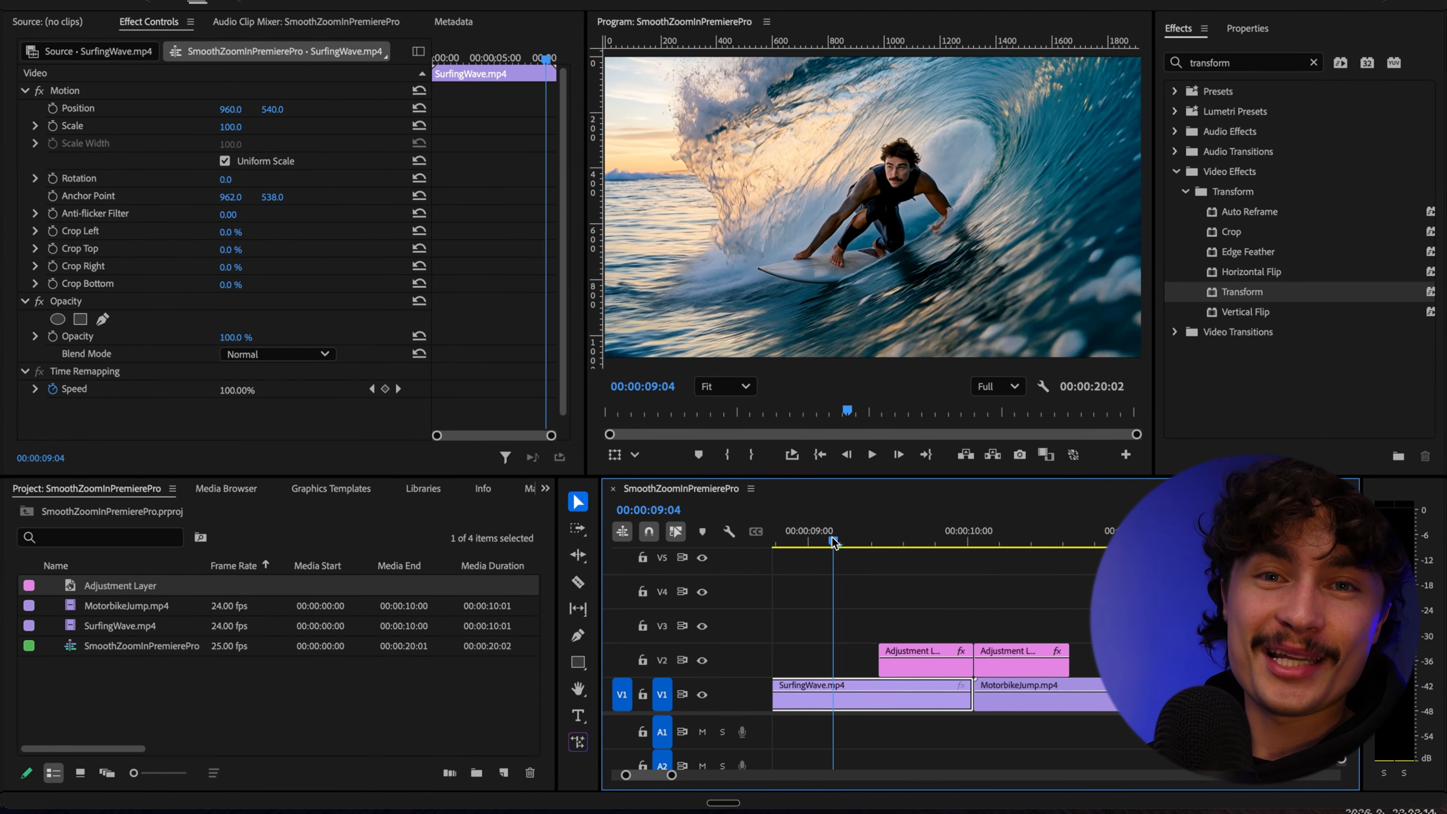
pyautogui.press('space')
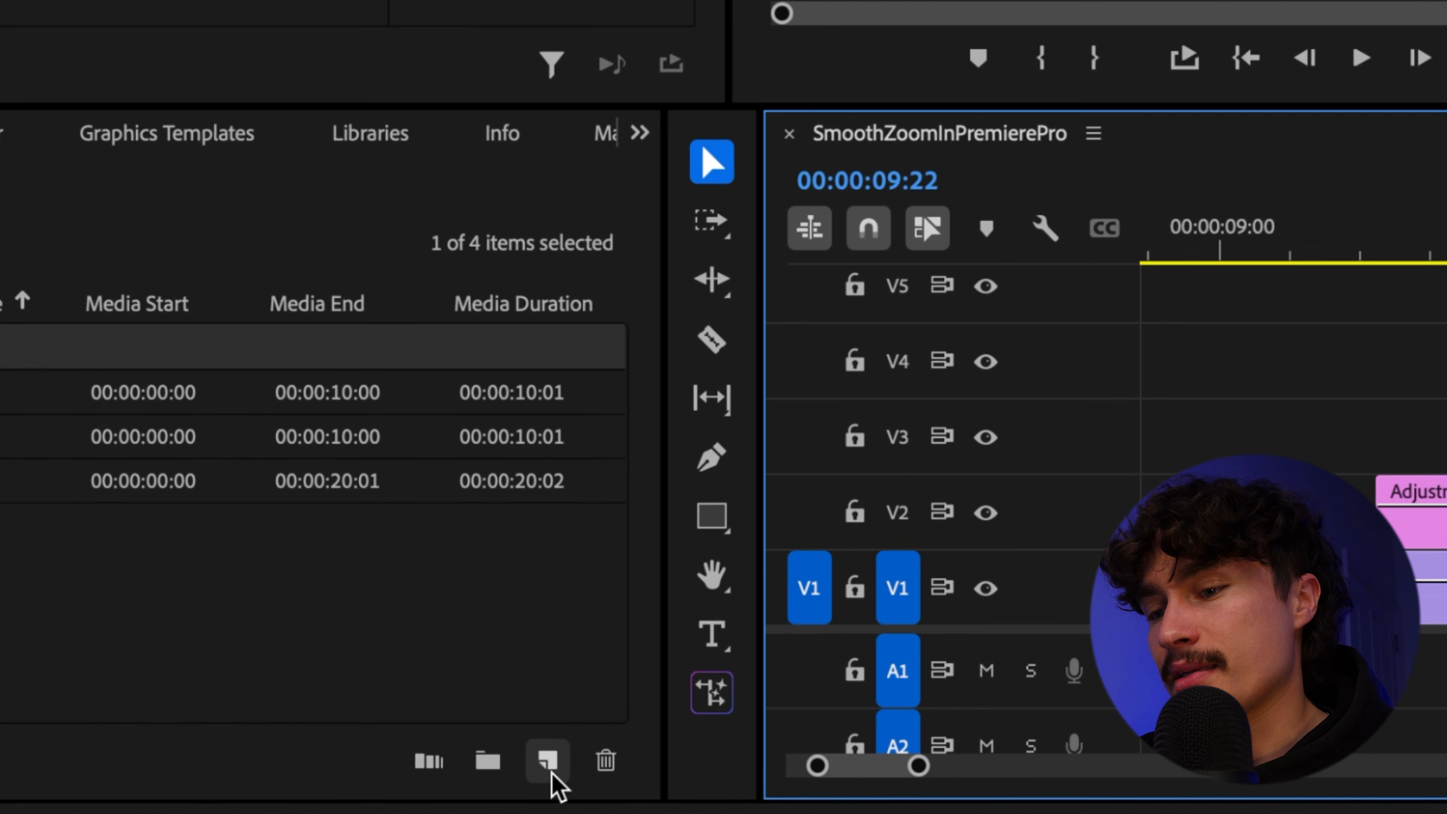
# Step: Create a new adjustment layer with the default settings and place it on V3, spanning both adjustment layers on V2
pyautogui.click(549, 772)
pyautogui.click(653, 480)
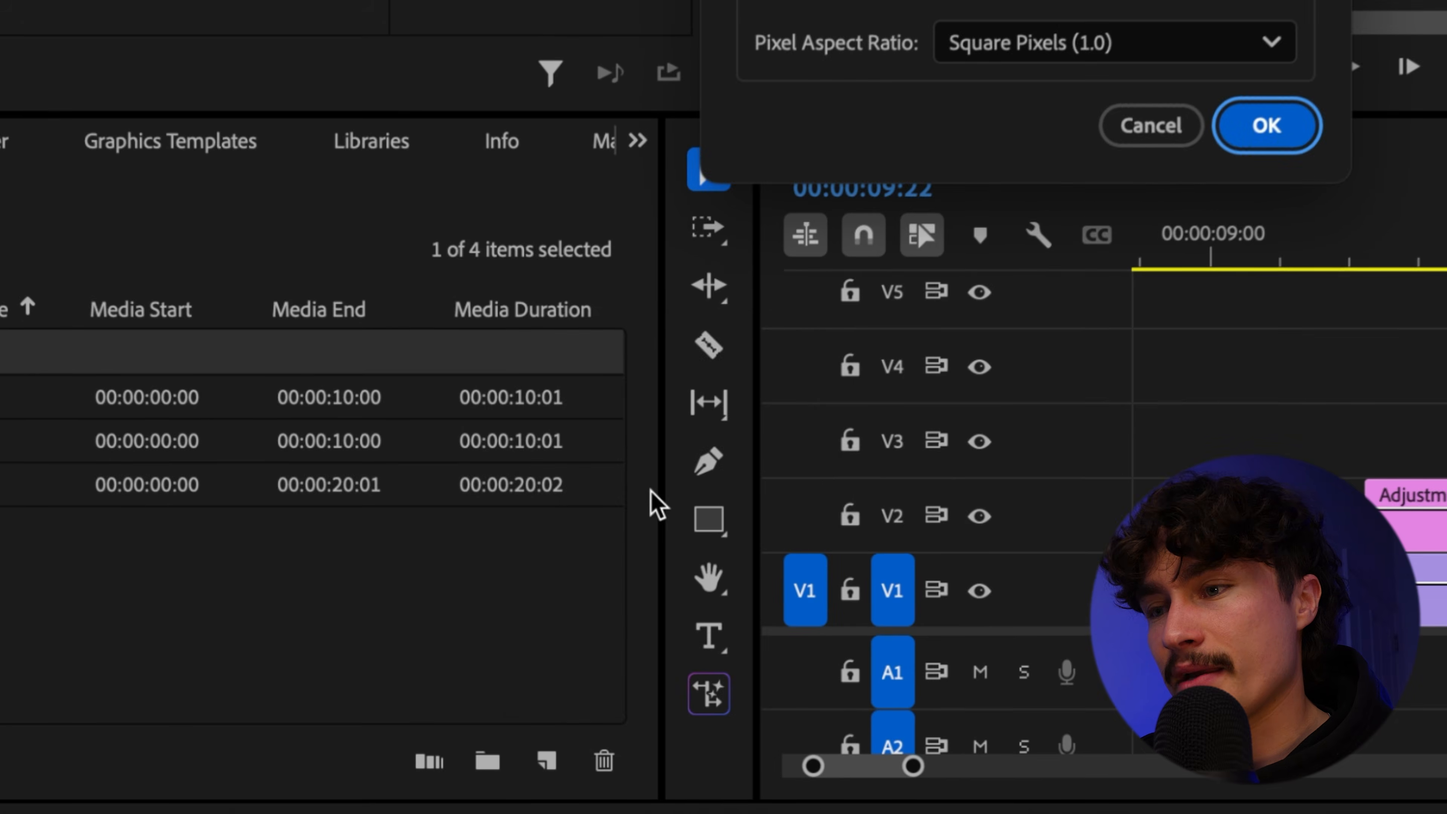
pyautogui.press('Return')
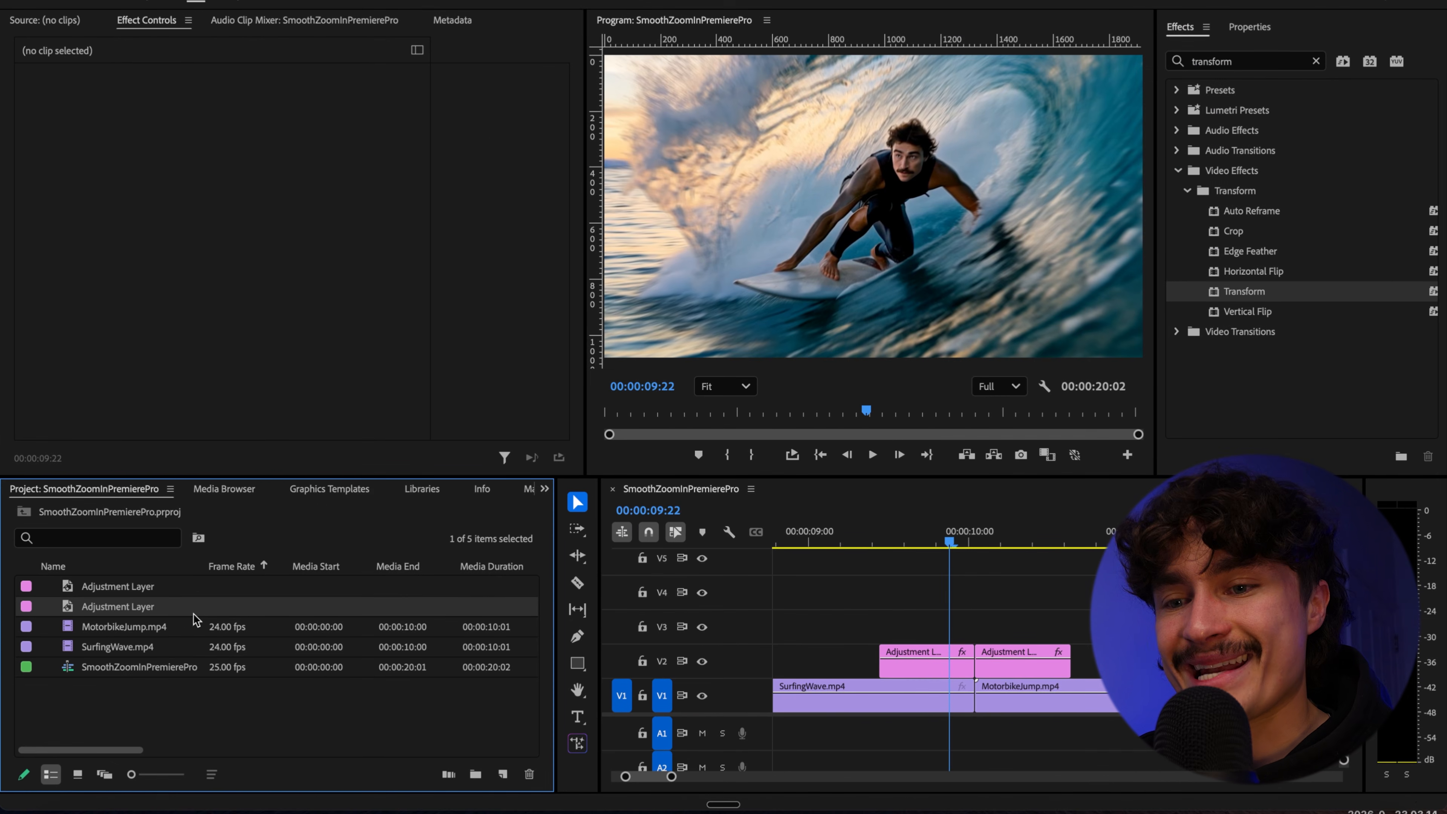
pyautogui.moveTo(247, 611); pyautogui.dragTo(878, 620)
pyautogui.click(899, 631)
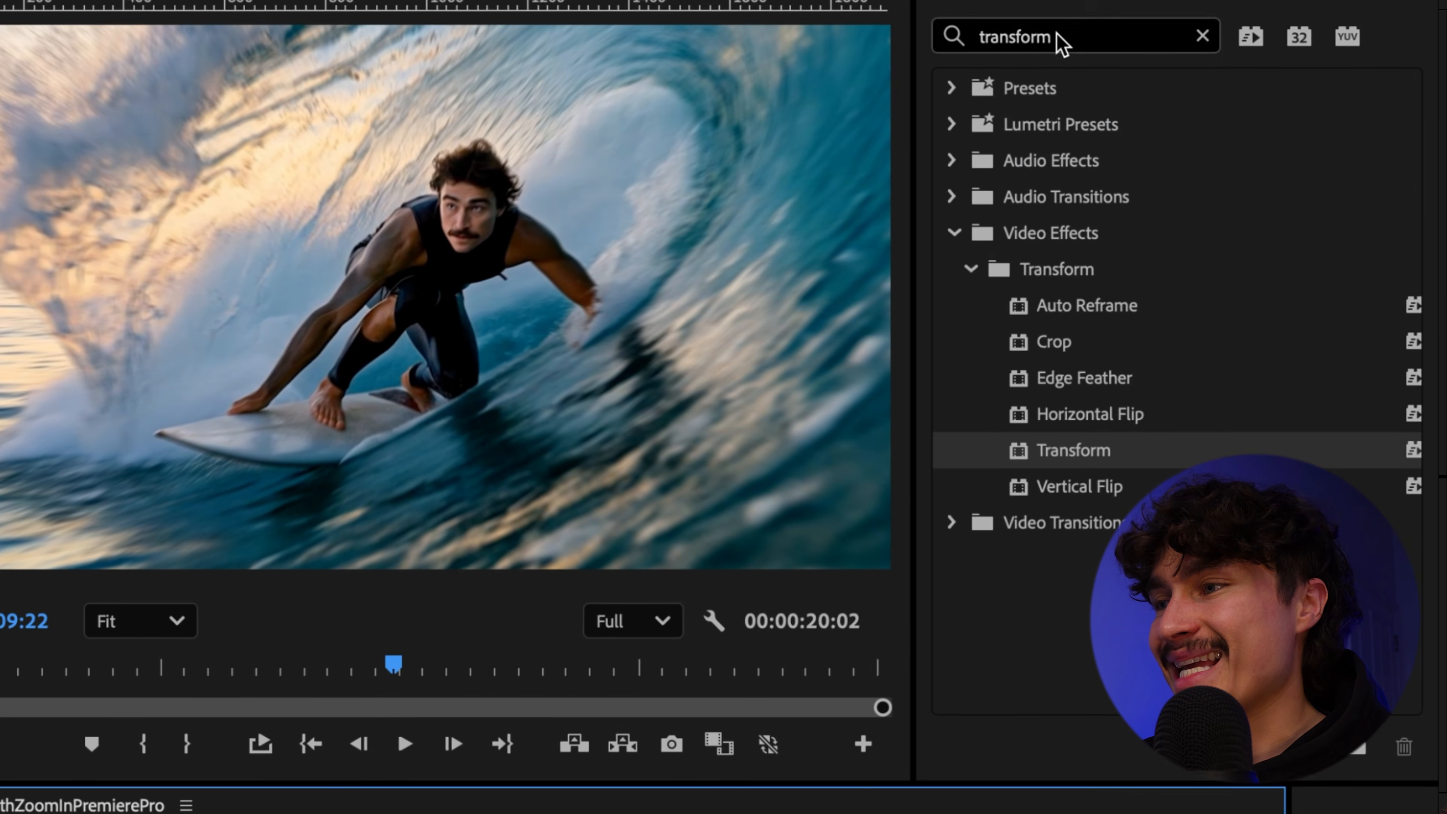
# Step: Find the Lens Distortion effect and apply it to the adjustment layer on V3
pyautogui.click(1224, 61)
pyautogui.write('lens')
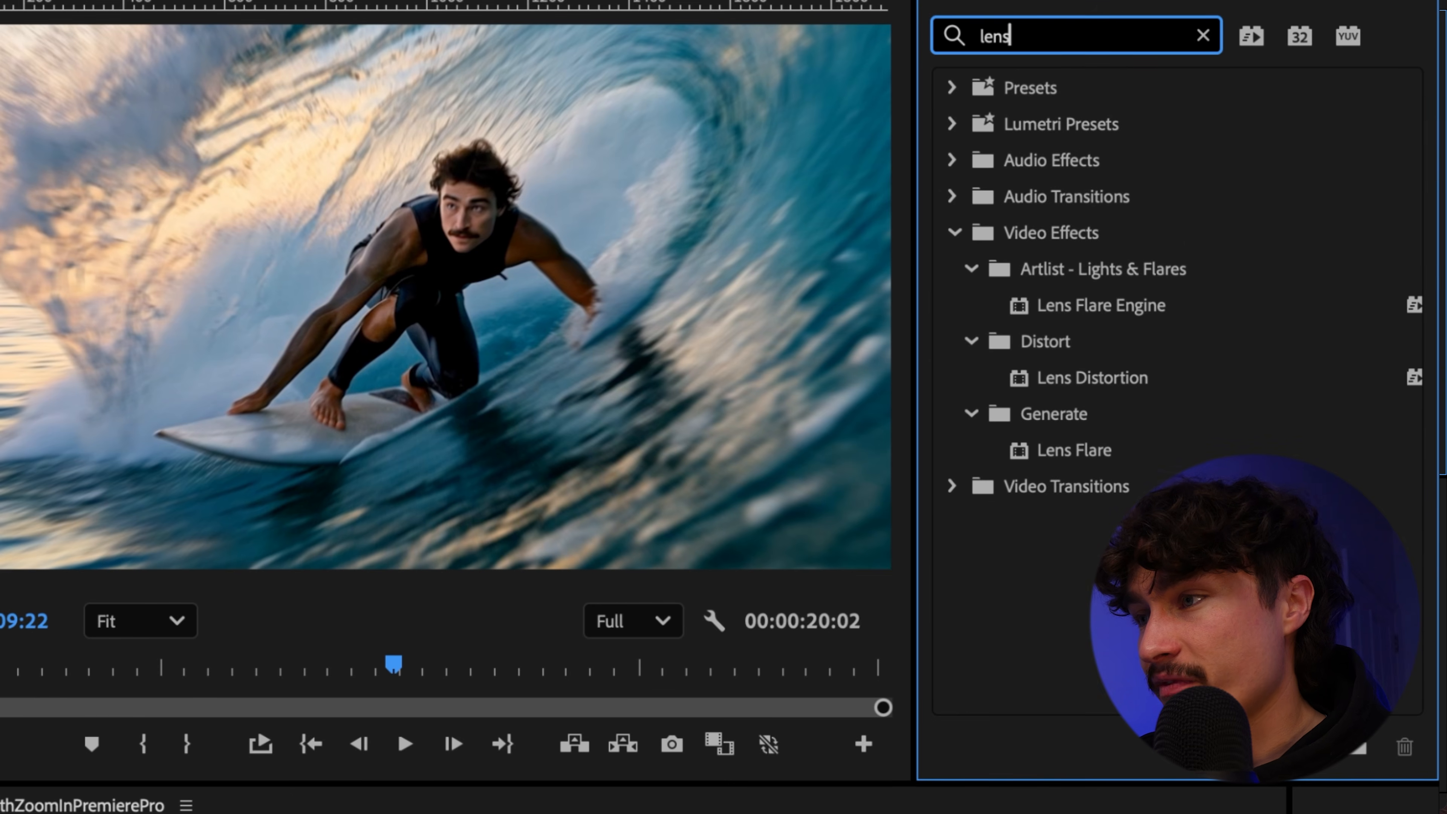
pyautogui.click(1083, 387)
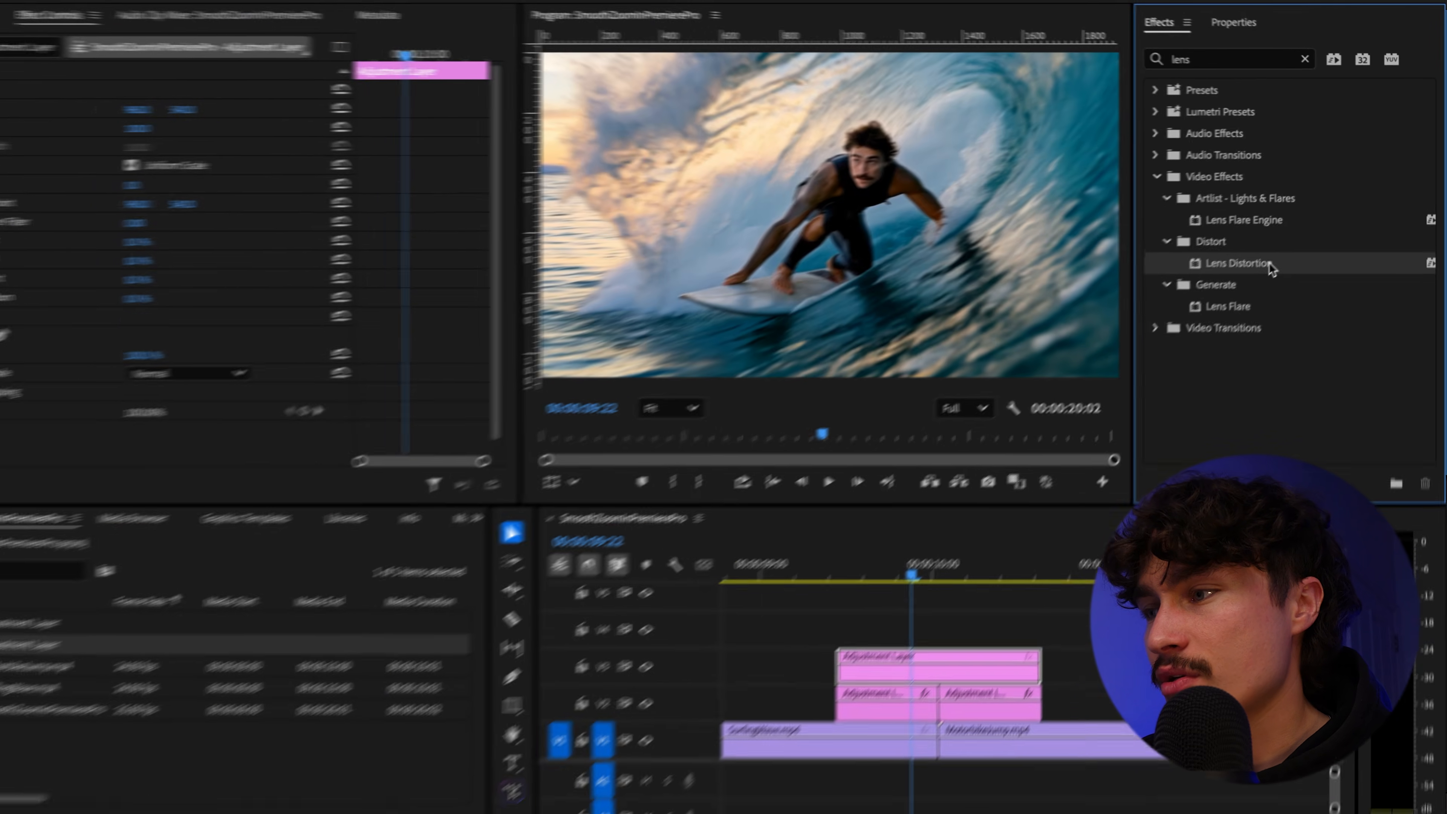
pyautogui.moveTo(1270, 268); pyautogui.dragTo(940, 663)
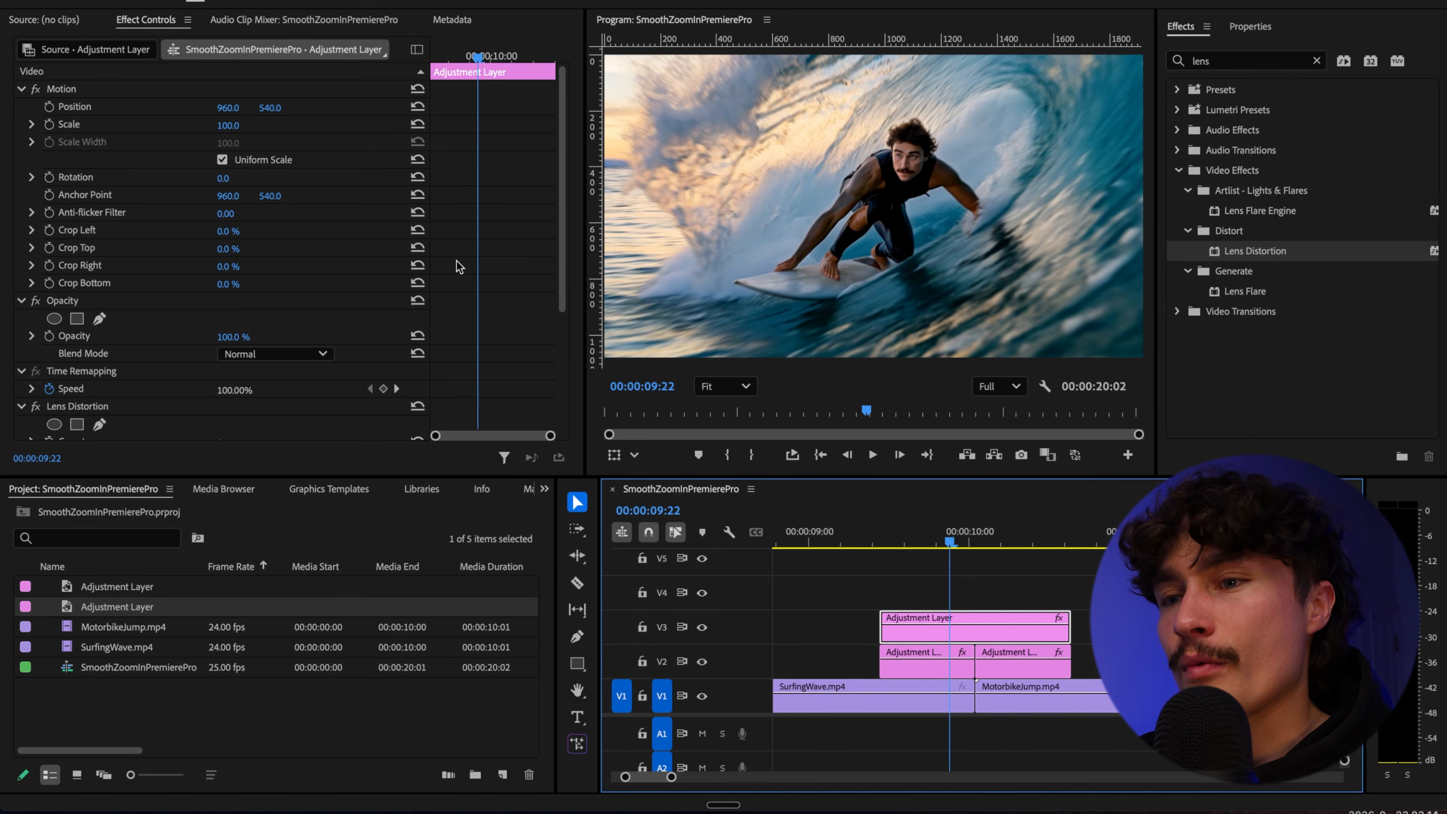
# Step: Keyframe the Lens Distortion Curvature at 0 at the start of the V3 adjustment layer and at 00:00:10:14
pyautogui.scroll(-5, 456, 264)
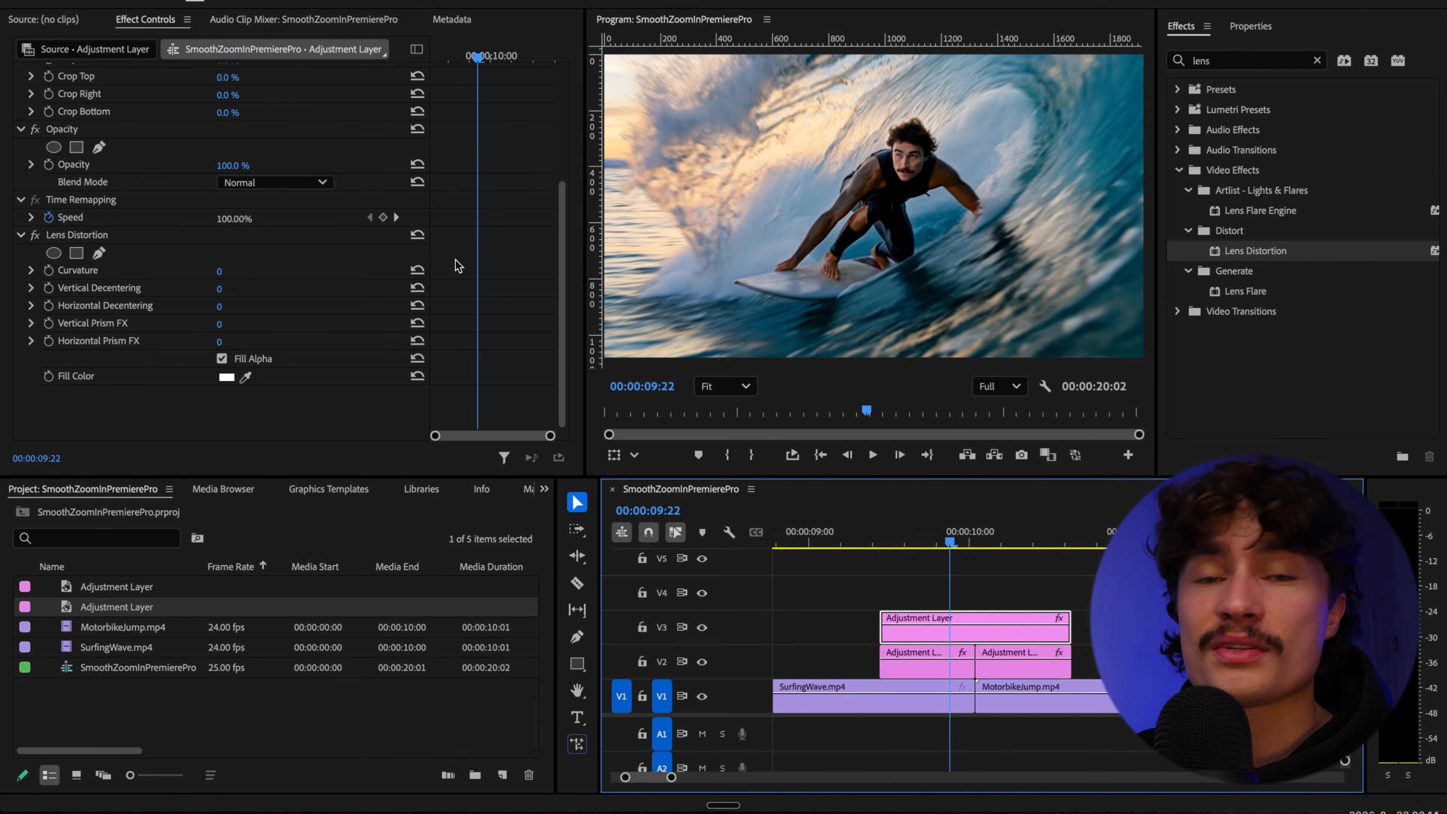
pyautogui.click(456, 261)
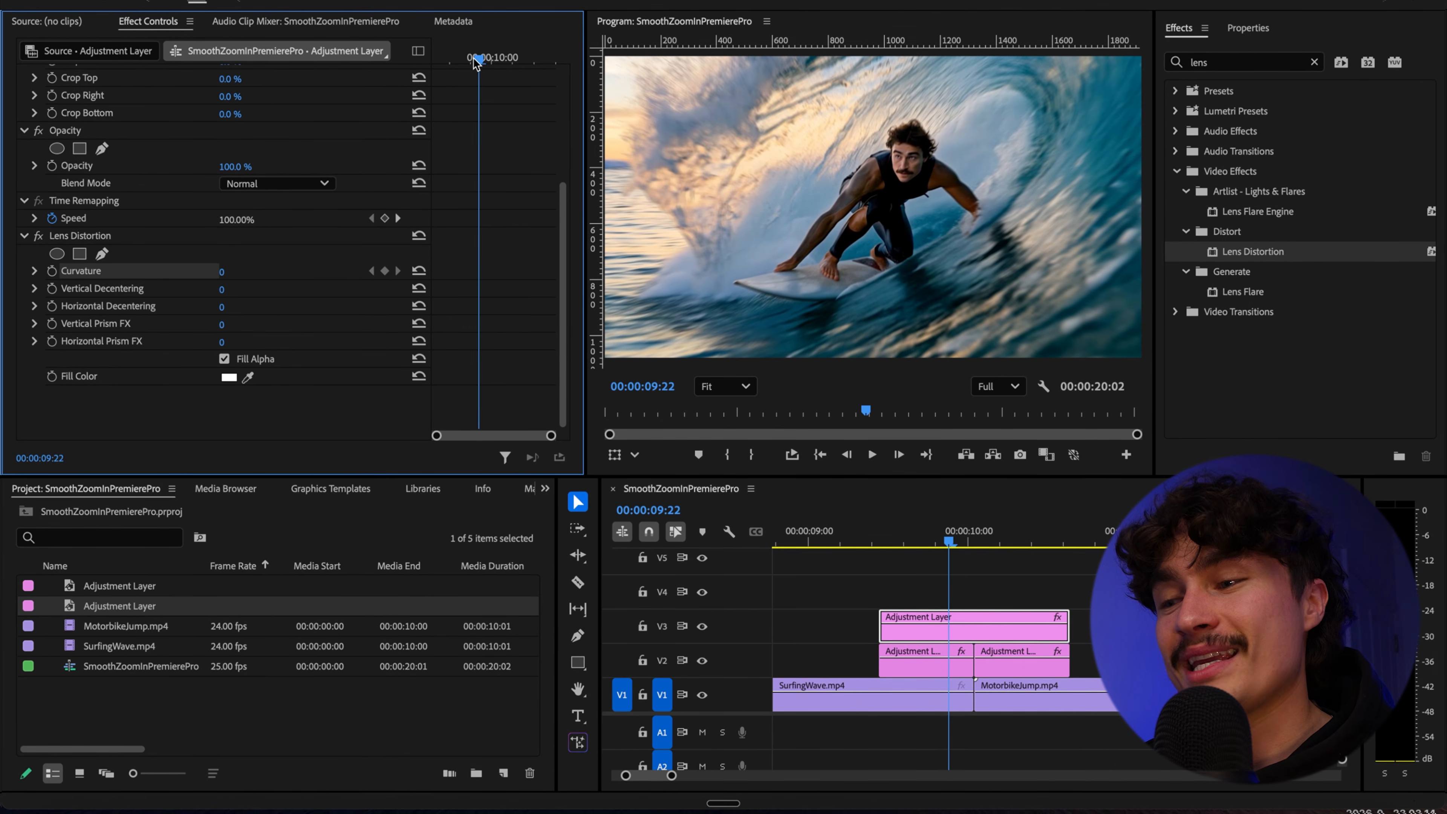
pyautogui.moveTo(479, 60); pyautogui.dragTo(531, 64)
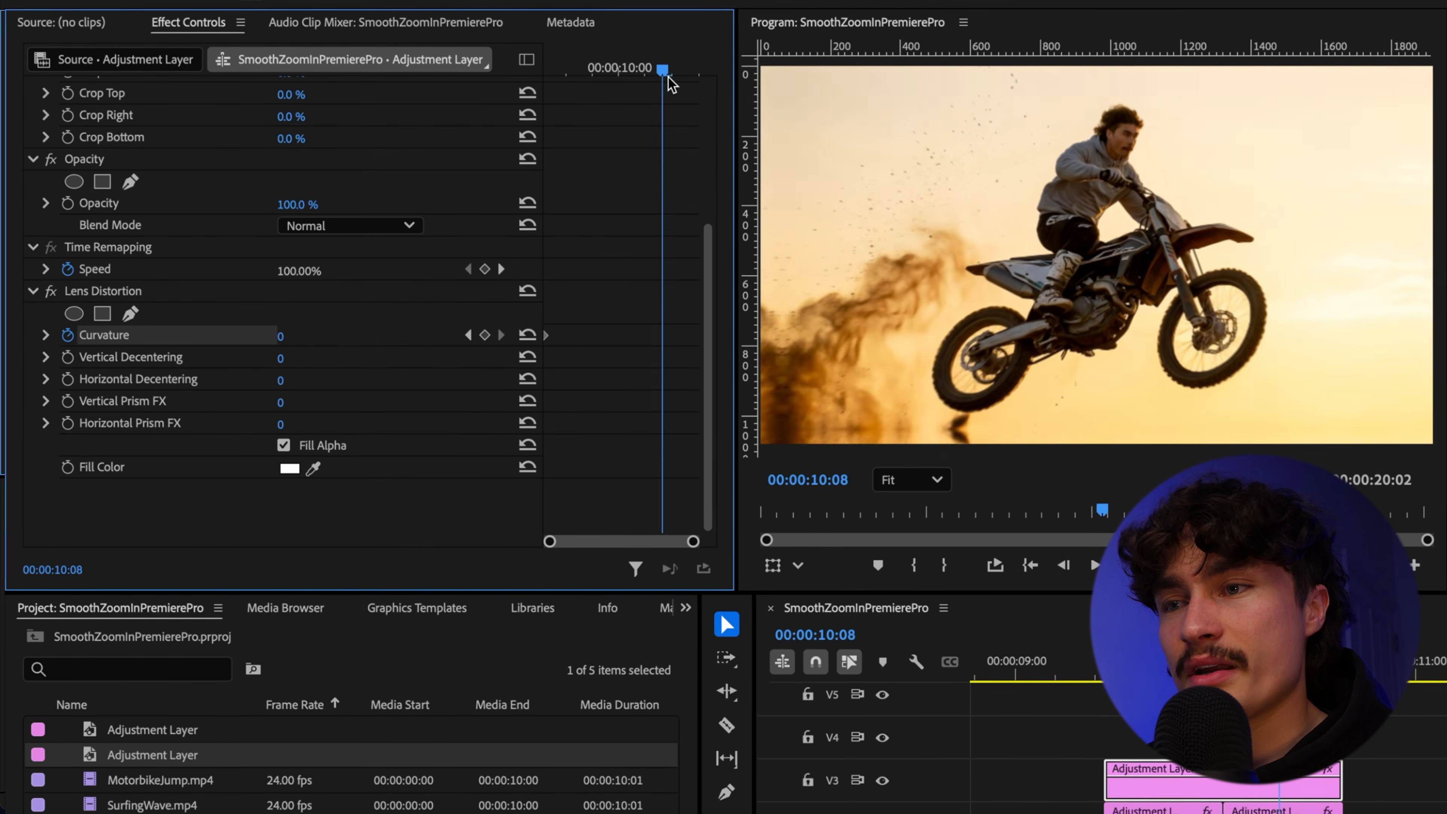
pyautogui.moveTo(669, 78); pyautogui.dragTo(691, 99)
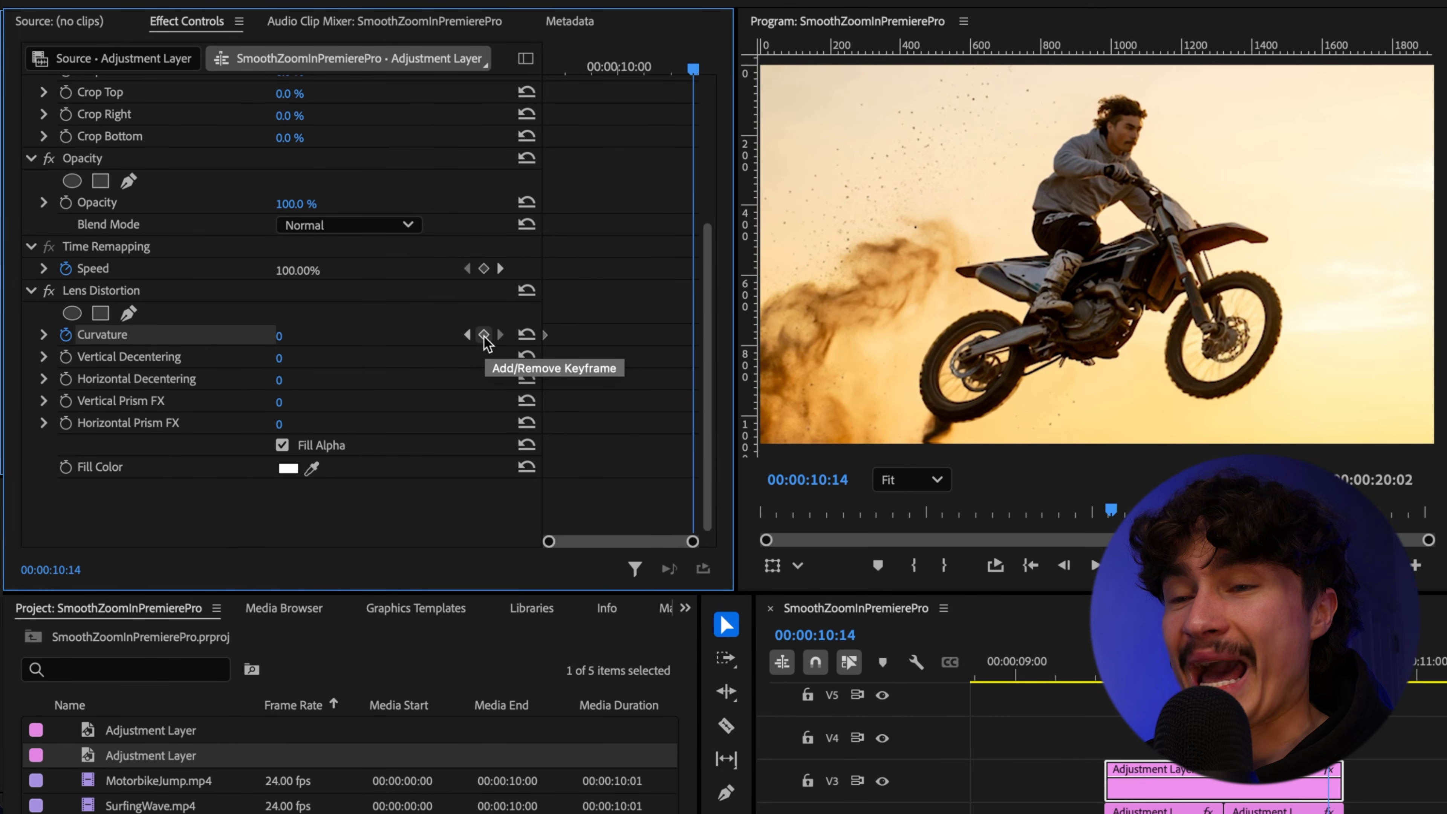
pyautogui.click(484, 335)
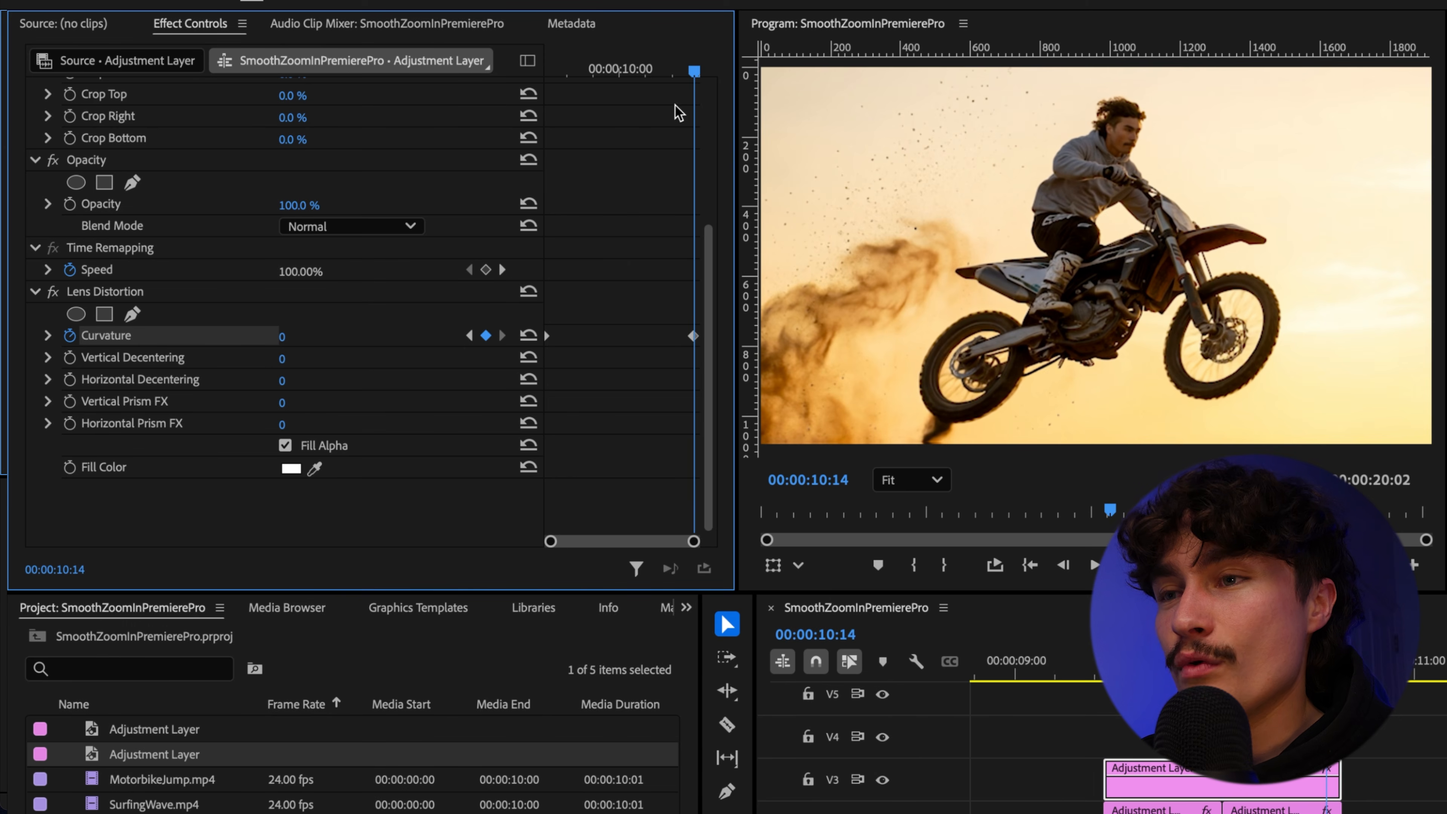
# Step: Set the Lens Distortion Curvature to -50 at 00:00:10:01, where the two clips meet
pyautogui.moveTo(1327, 668); pyautogui.dragTo(1223, 668)
pyautogui.moveTo(292, 337); pyautogui.dragTo(266, 337)
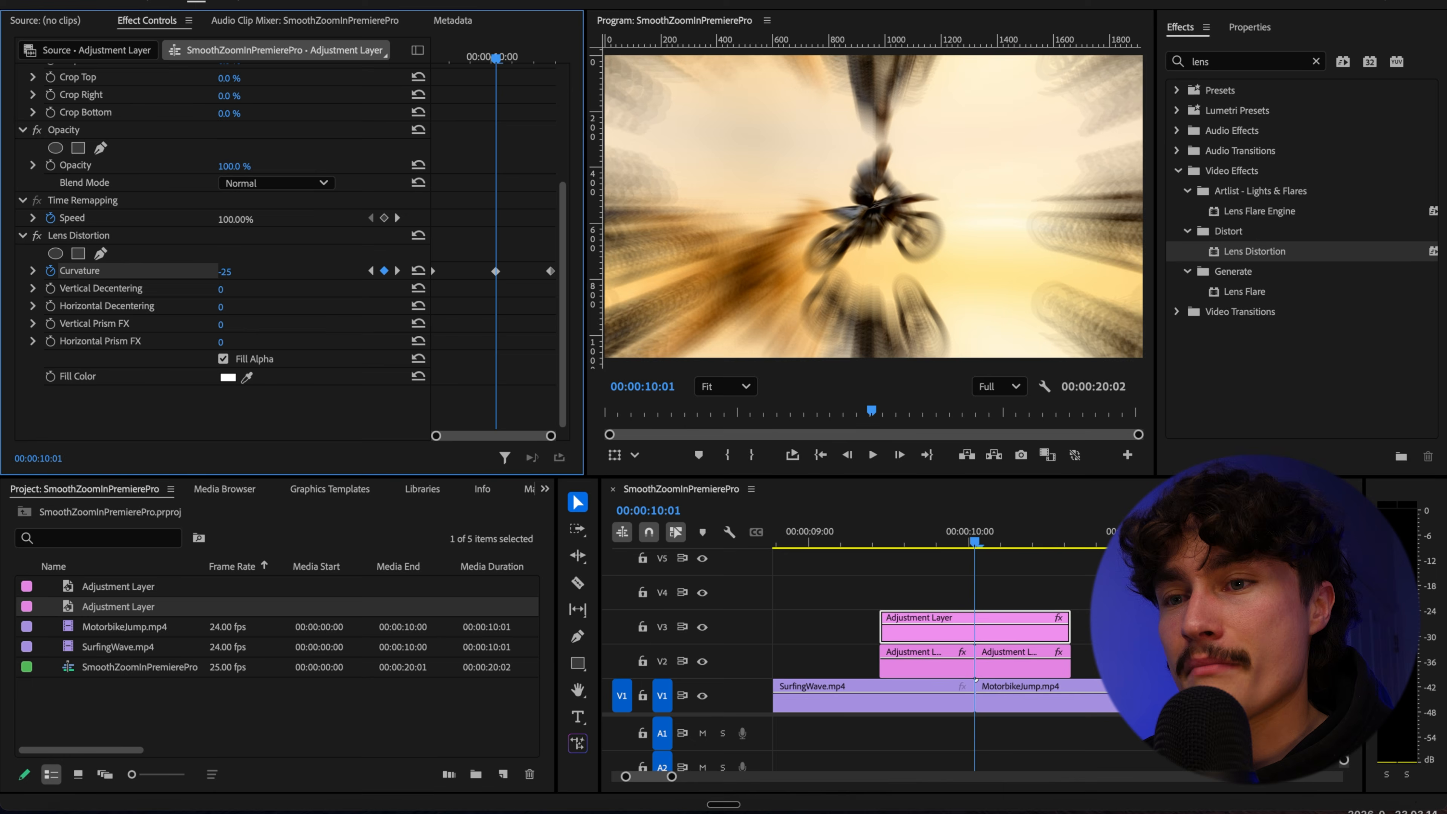
pyautogui.moveTo(205, 271); pyautogui.dragTo(183, 272)
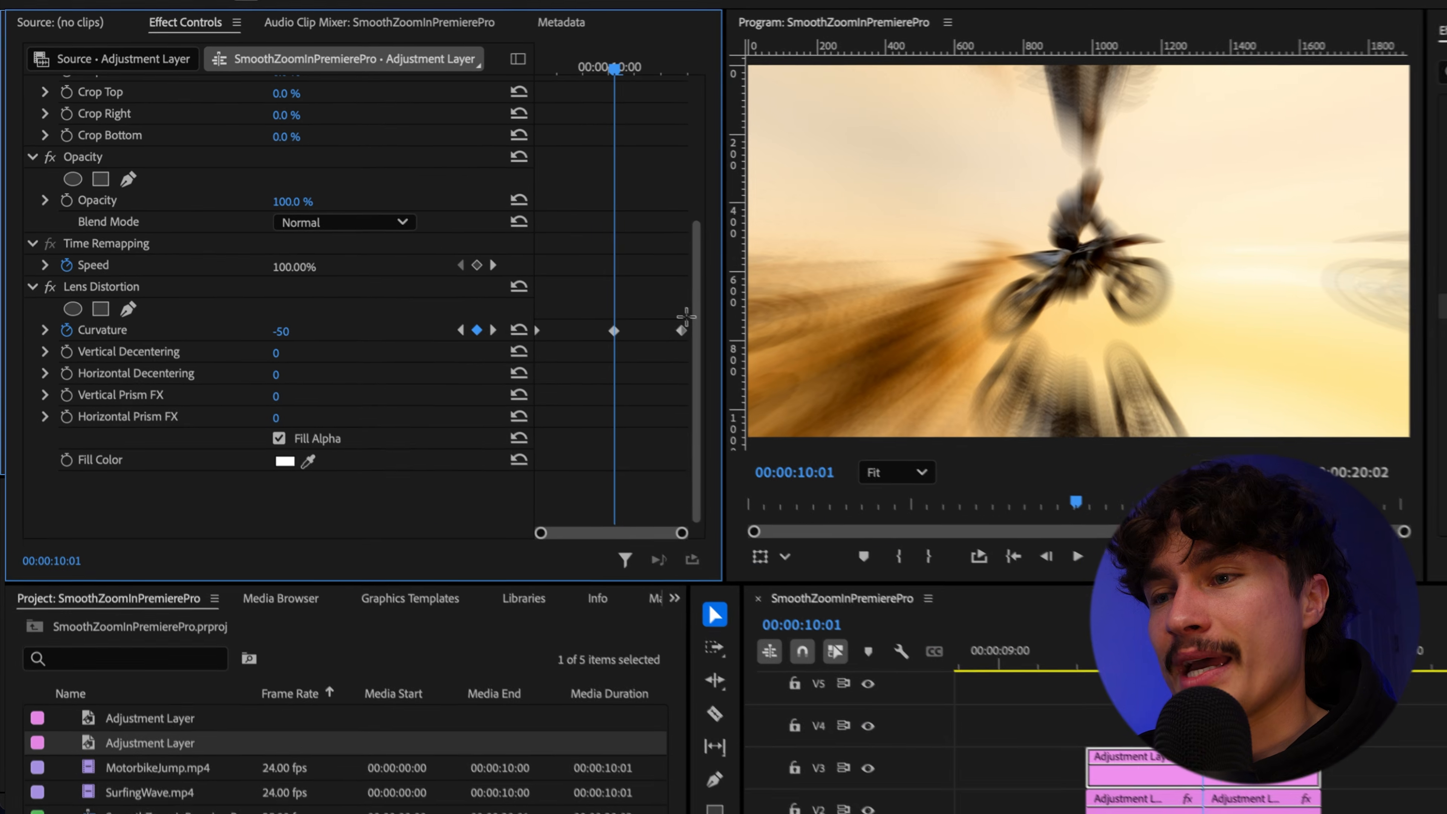
# Step: Apply Ease In and Ease Out to all three Curvature keyframes
pyautogui.moveTo(554, 260); pyautogui.dragTo(531, 272)
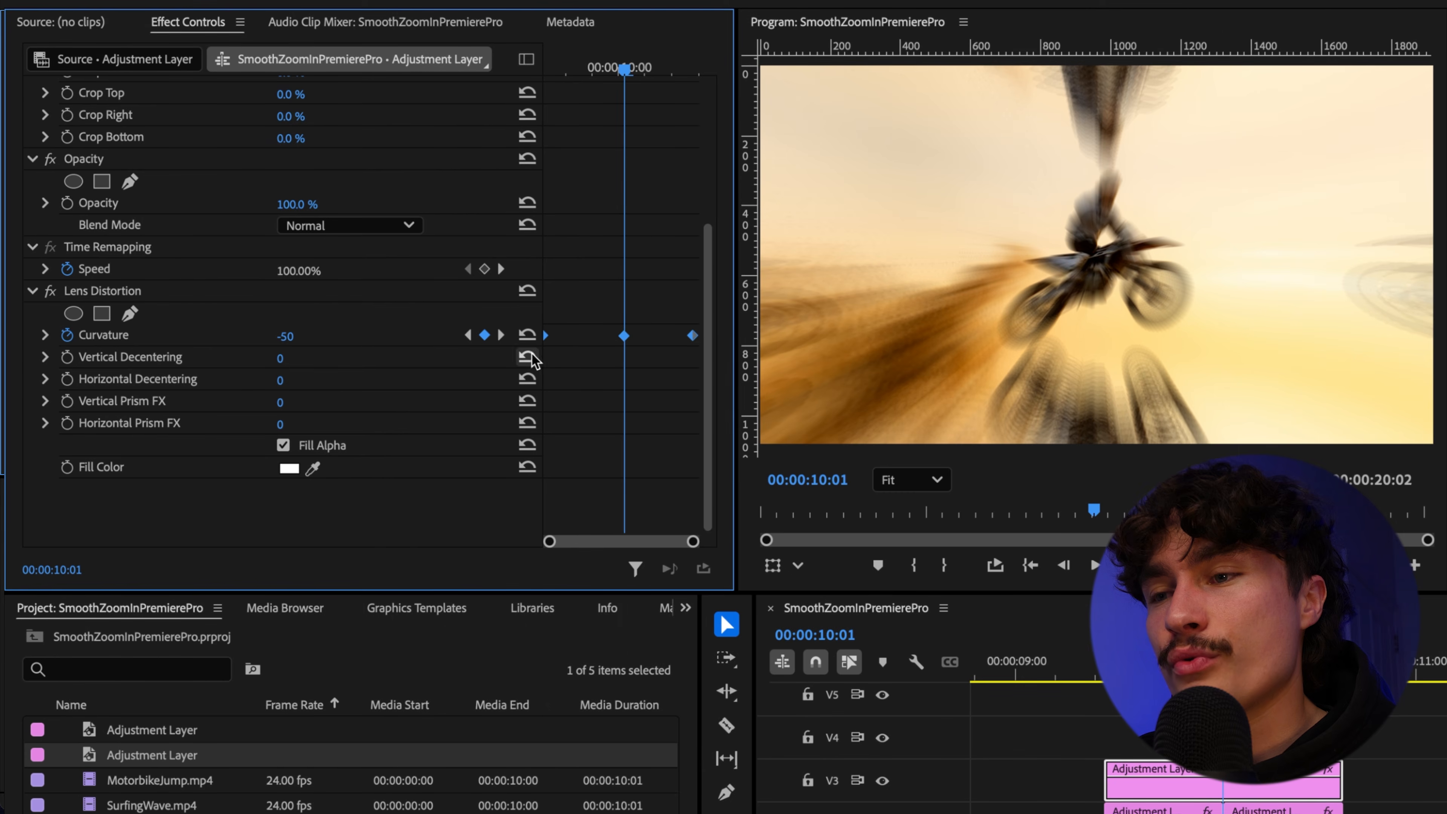
pyautogui.rightClick(624, 335)
pyautogui.click(666, 624)
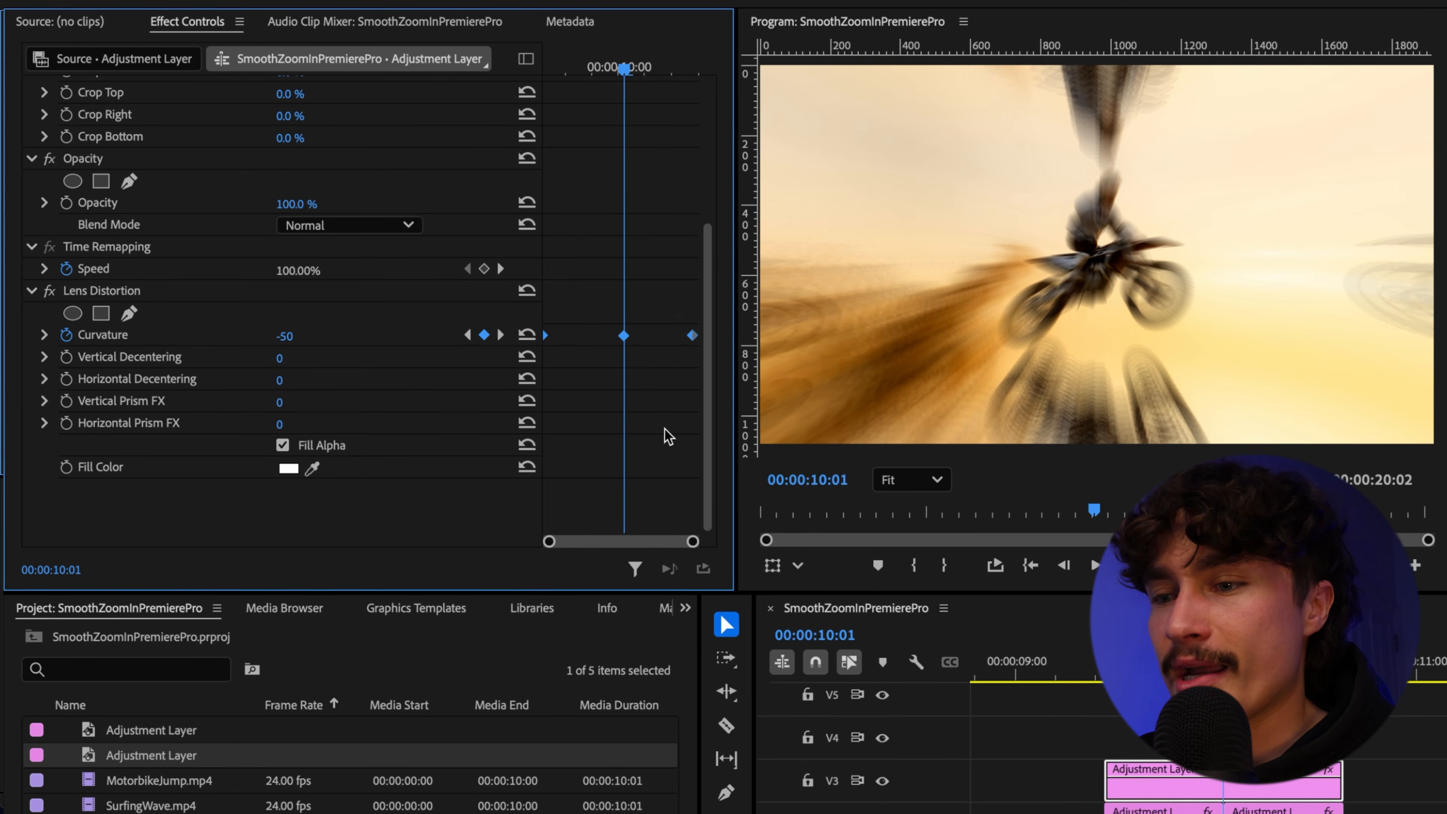
pyautogui.rightClick(624, 336)
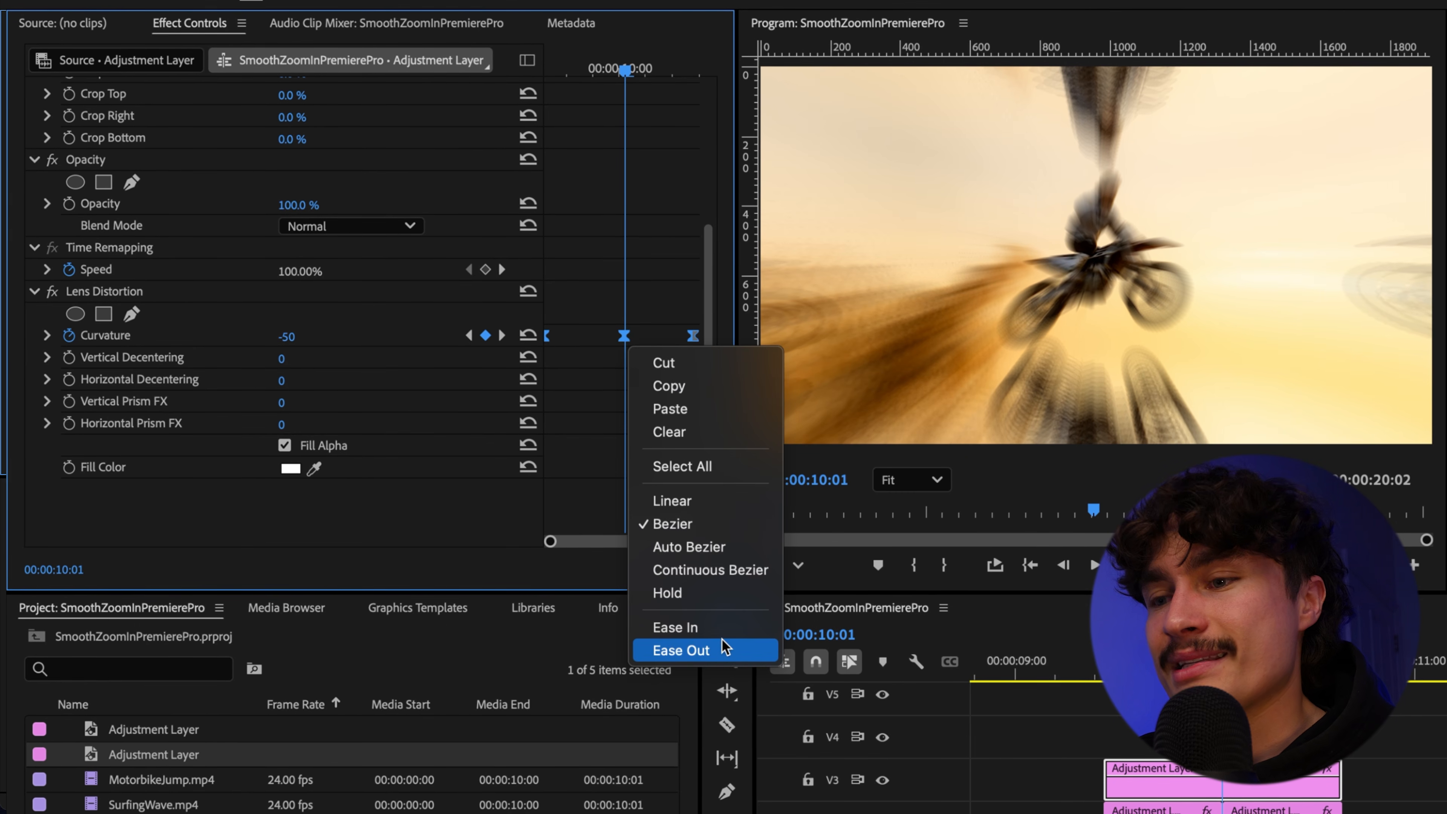
pyautogui.click(682, 649)
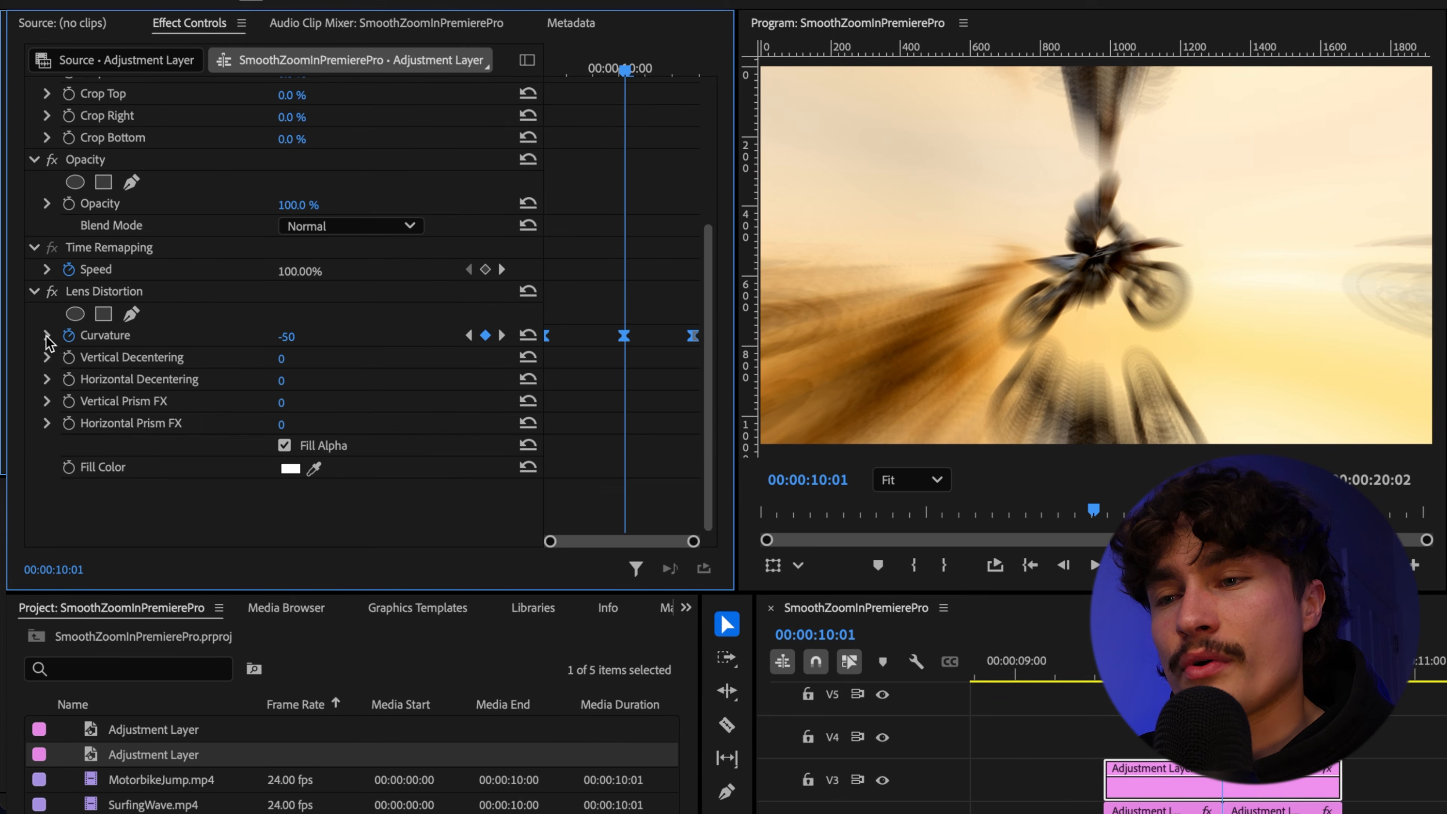
# Step: Steepen the Curvature curve into the middle keyframe by lengthening the first keyframe's handle and shortening the middle keyframe's incoming handle
pyautogui.click(46, 336)
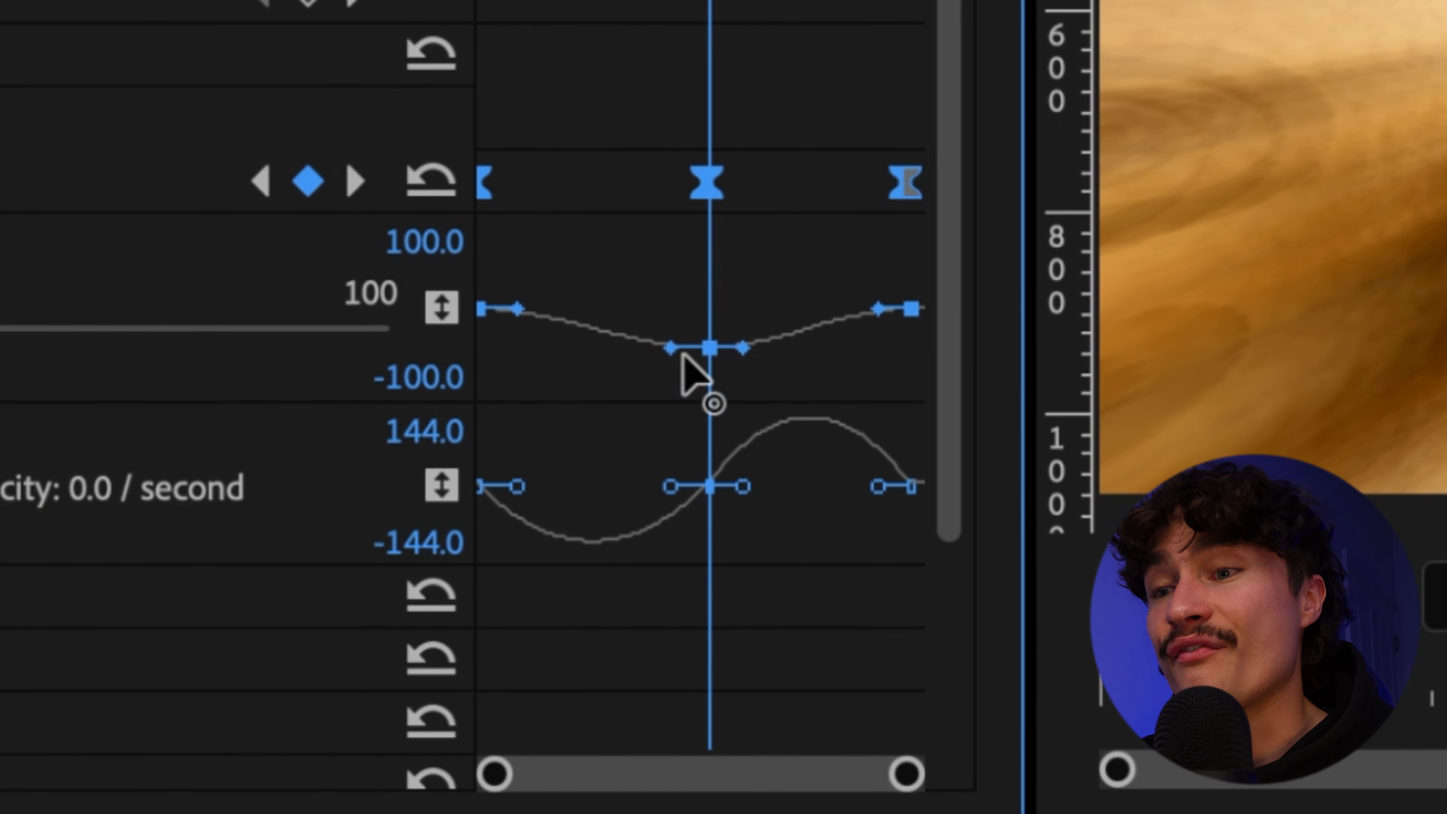
pyautogui.click(603, 98)
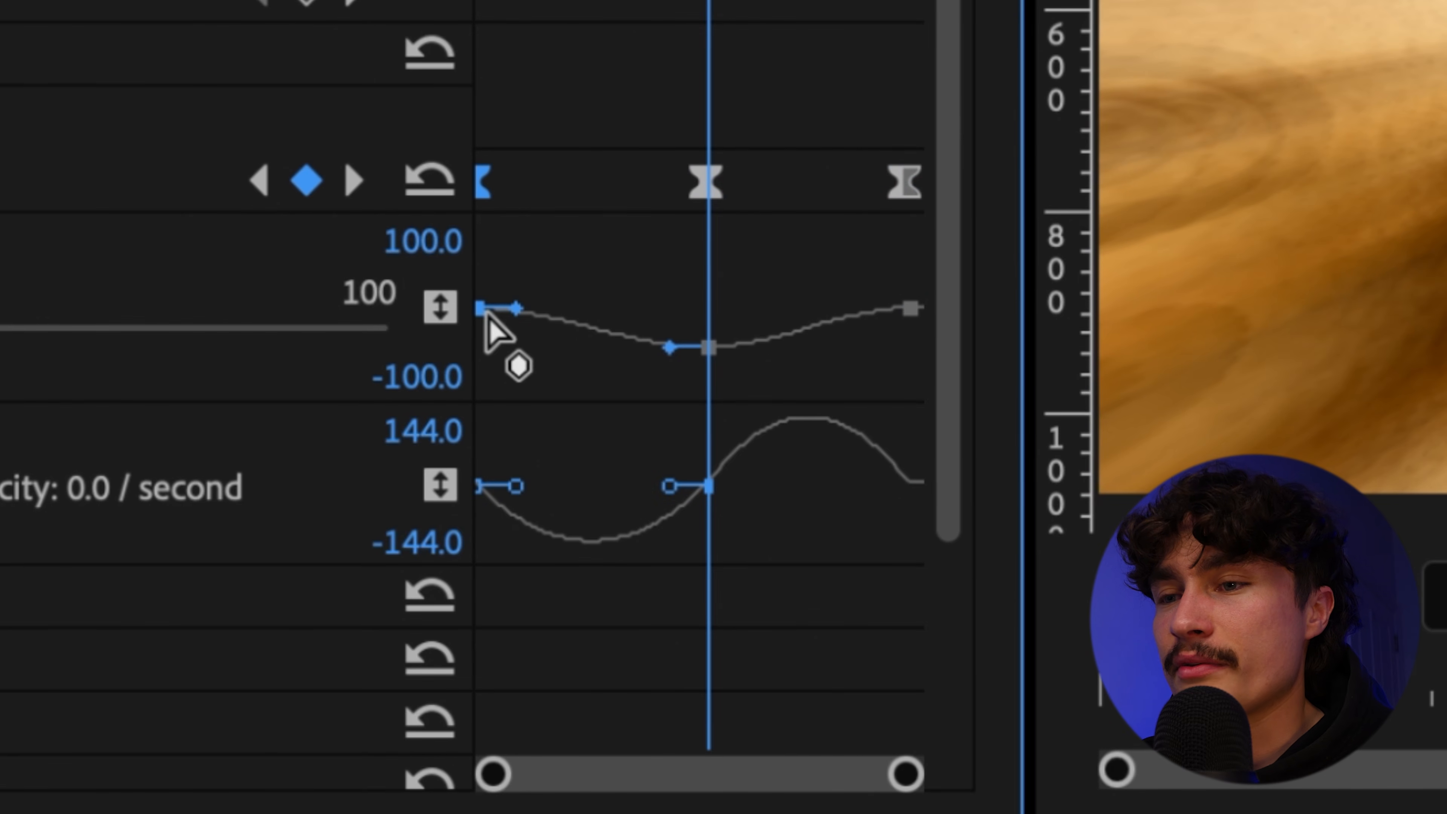
pyautogui.moveTo(512, 306); pyautogui.dragTo(596, 306)
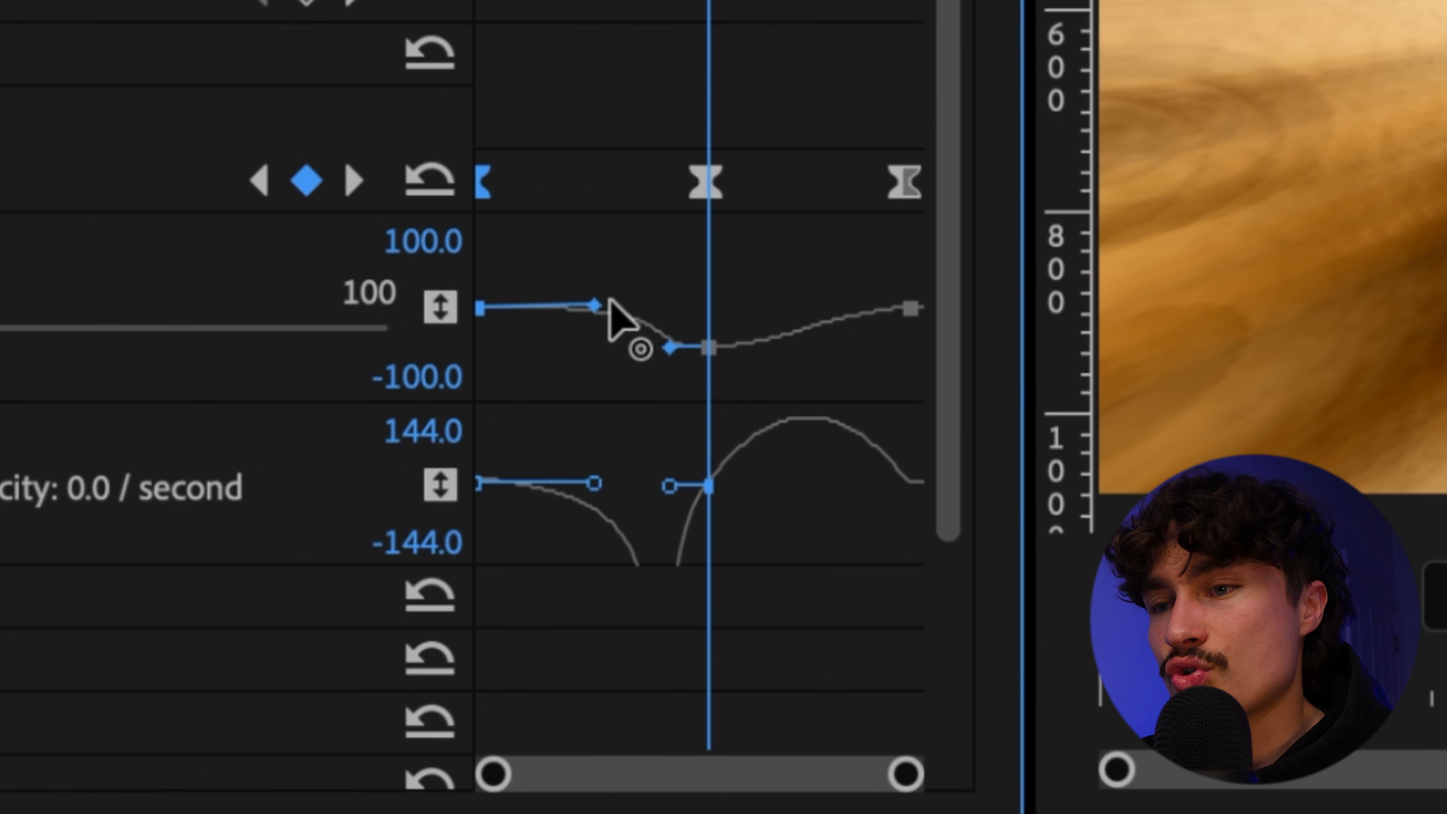
pyautogui.click(670, 349)
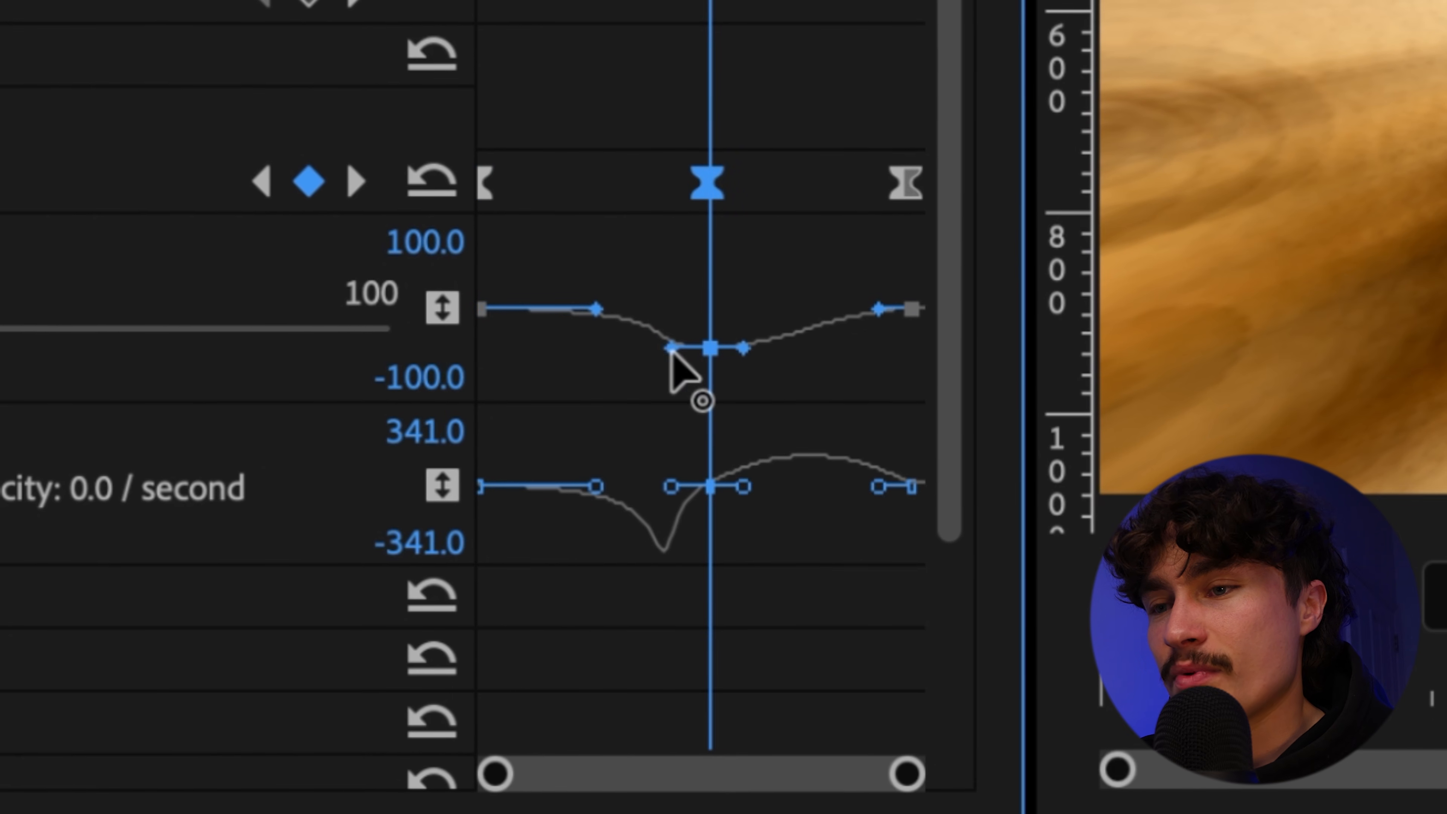
pyautogui.moveTo(676, 349); pyautogui.dragTo(702, 349)
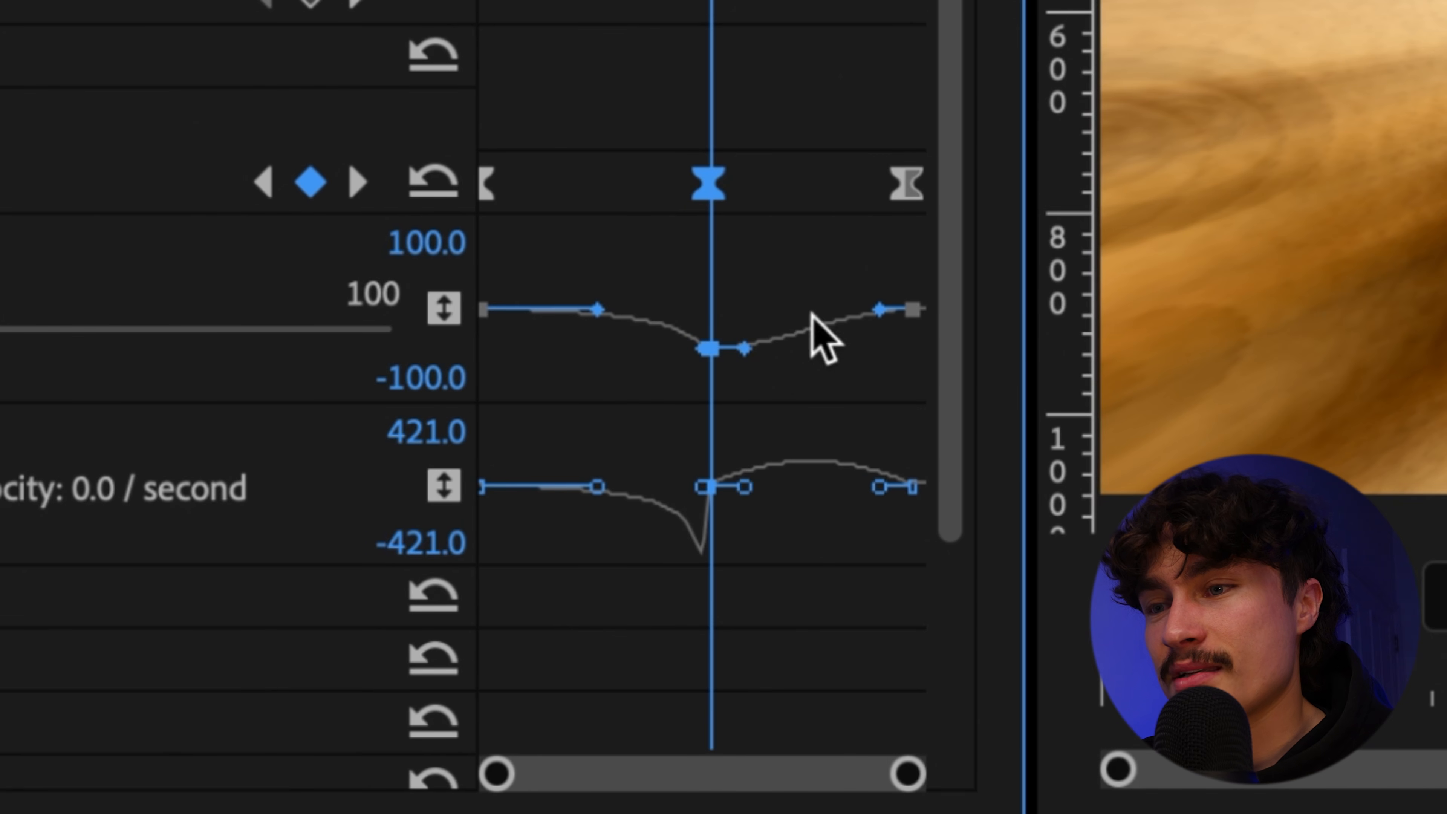
# Step: Steepen the Curvature curve out of the middle keyframe by lengthening the last keyframe's handle and shortening the middle keyframe's outgoing handle
pyautogui.moveTo(877, 309); pyautogui.dragTo(814, 310)
pyautogui.click(747, 346)
pyautogui.moveTo(750, 350); pyautogui.dragTo(712, 350)
# Step: Play back the transition, and toggle the V3 adjustment layer off and on at 00:00:10:01 to compare the distortion
pyautogui.moveTo(710, 1); pyautogui.dragTo(554, 1)
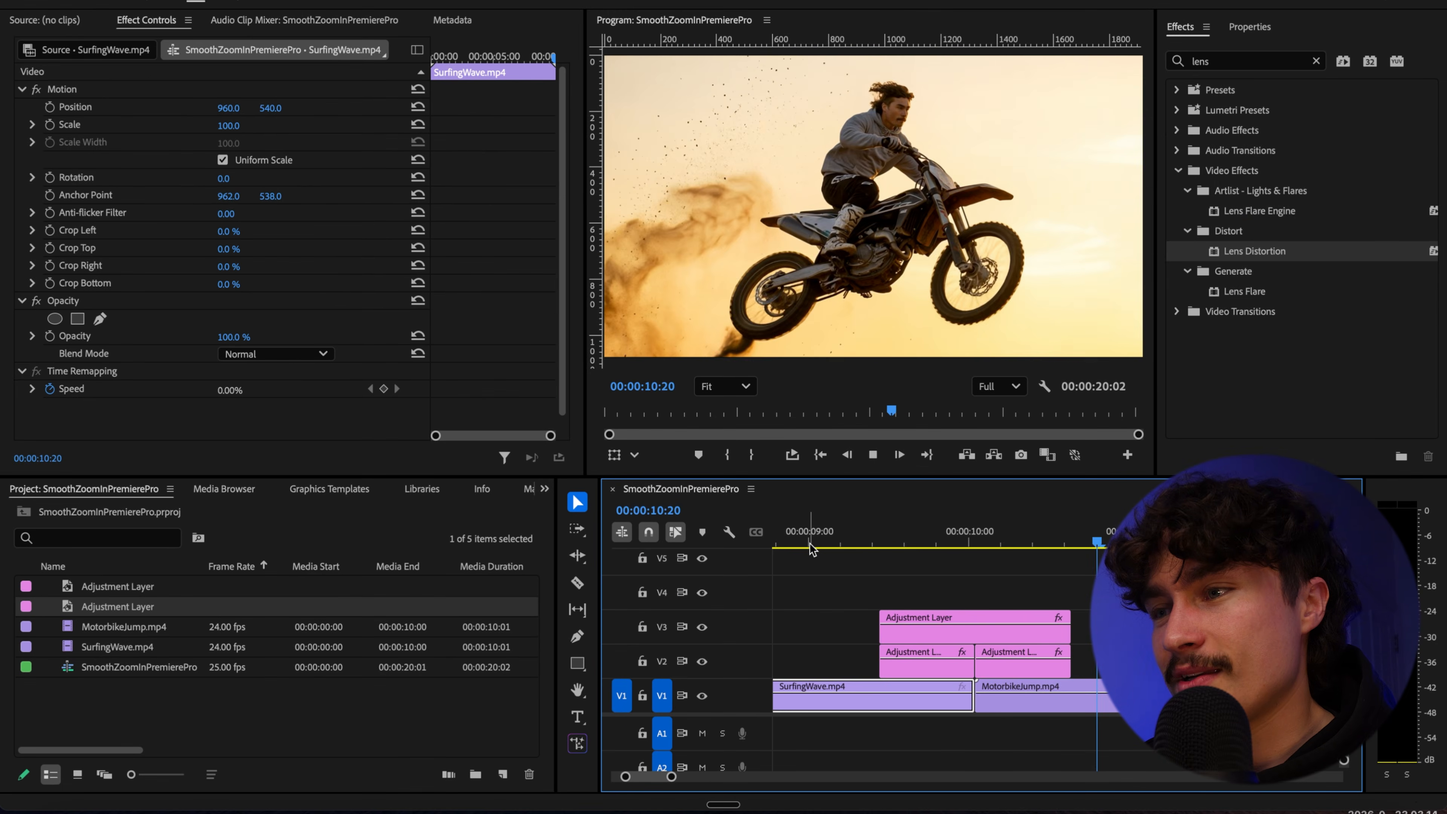
pyautogui.click(809, 540)
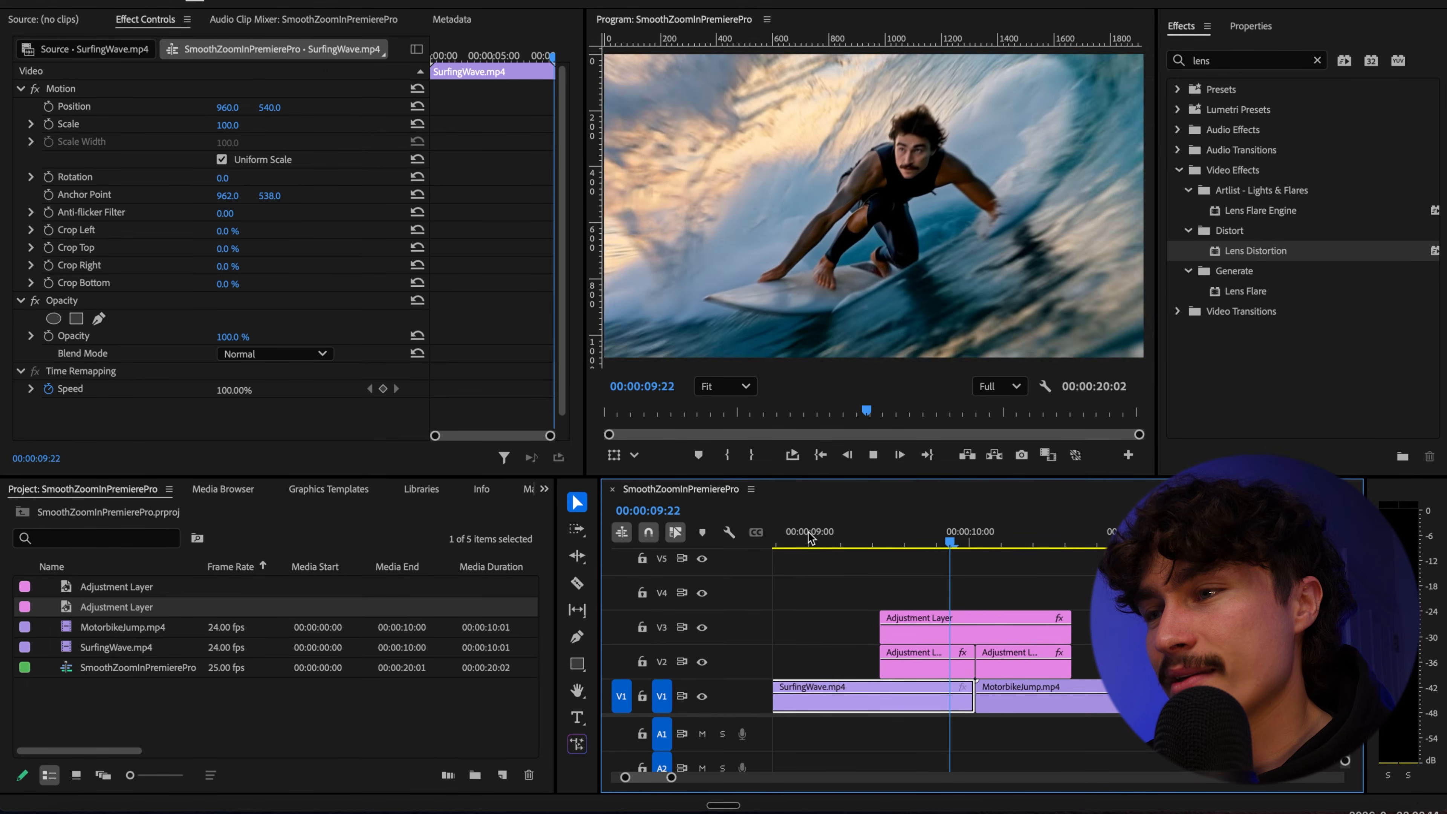
pyautogui.click(975, 541)
pyautogui.press('shift+super+e')
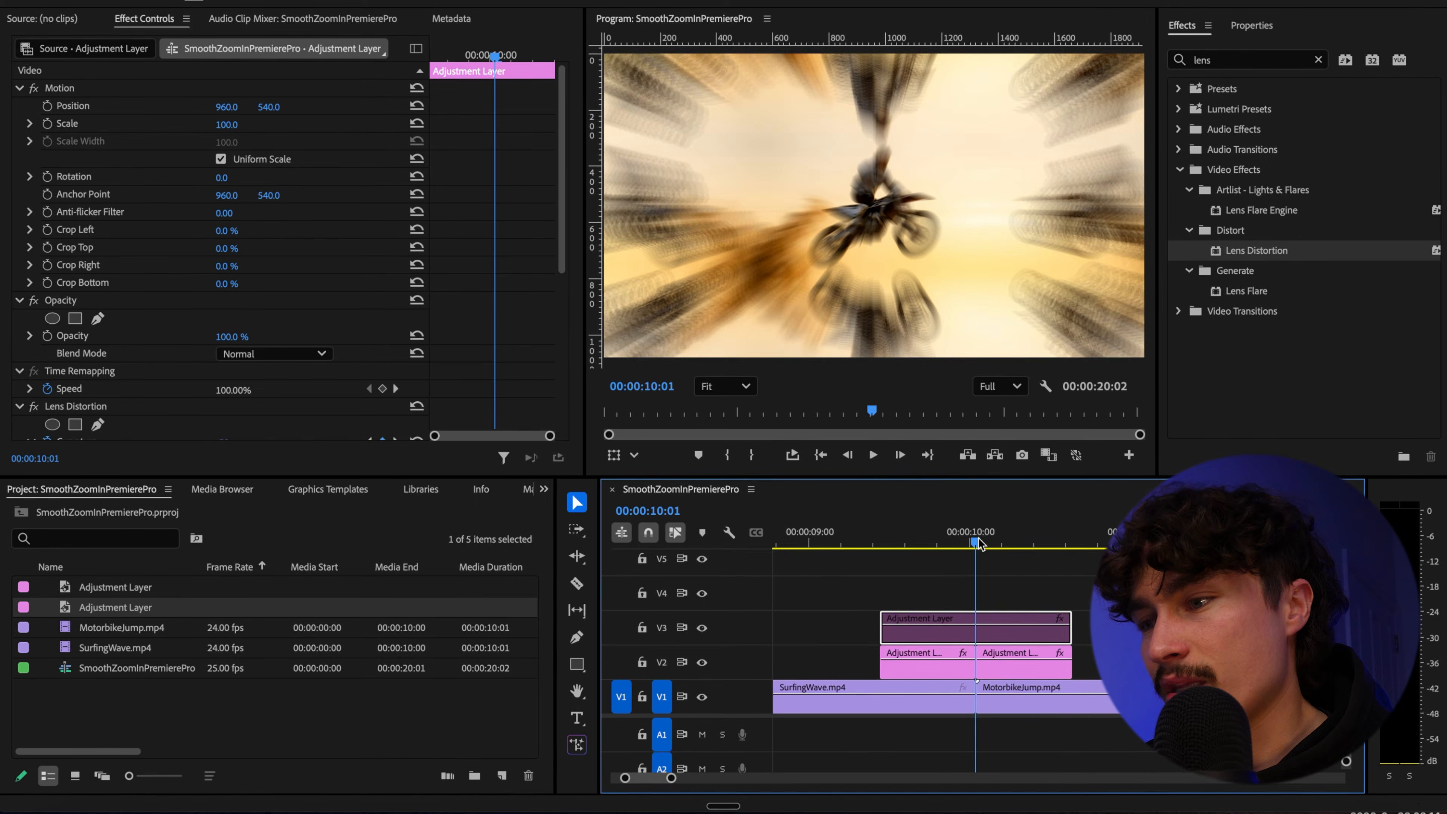
pyautogui.press('shift+super+e')
pyautogui.press('shift+super+e')
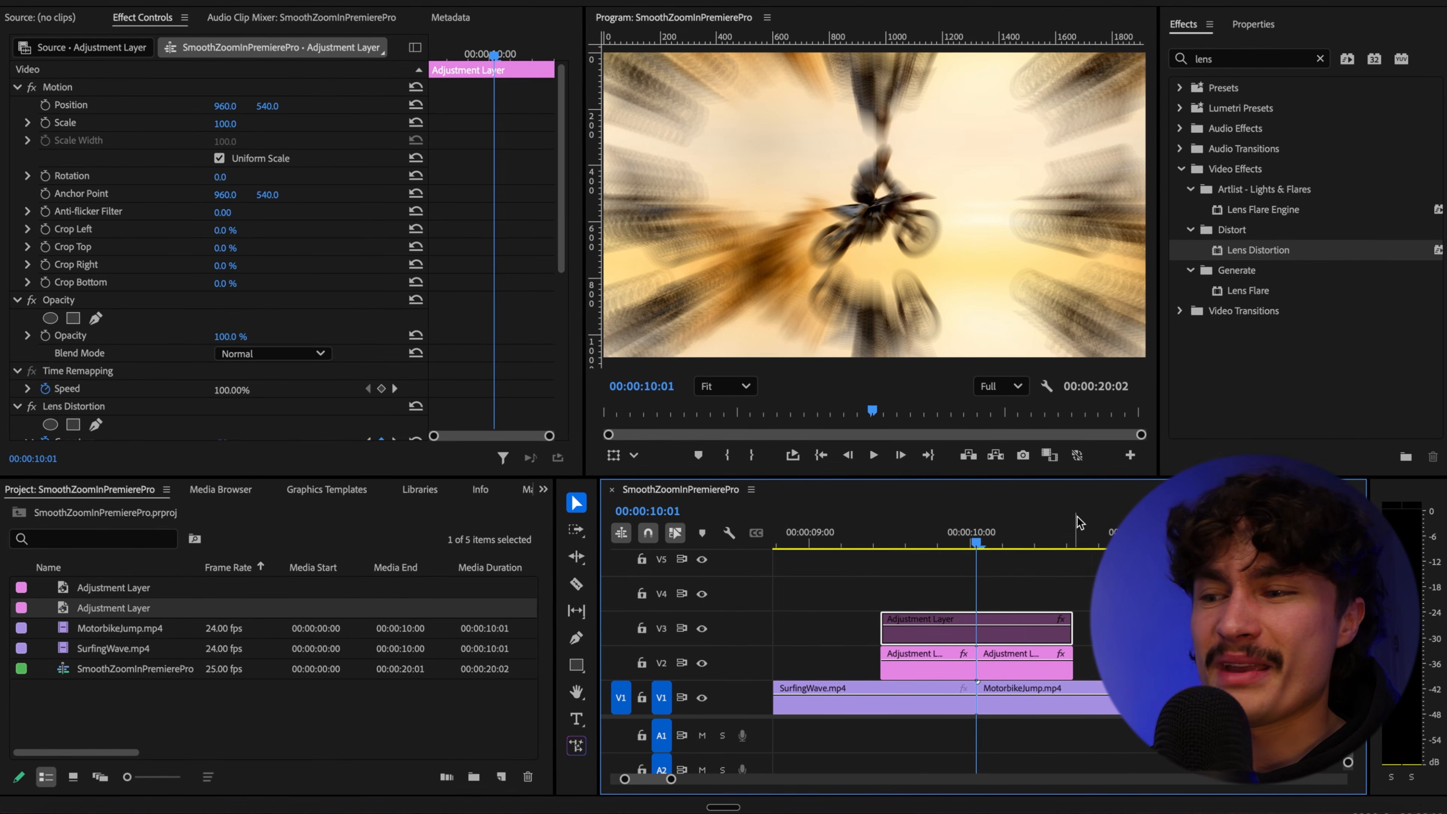
pyautogui.press('shift+super+e')
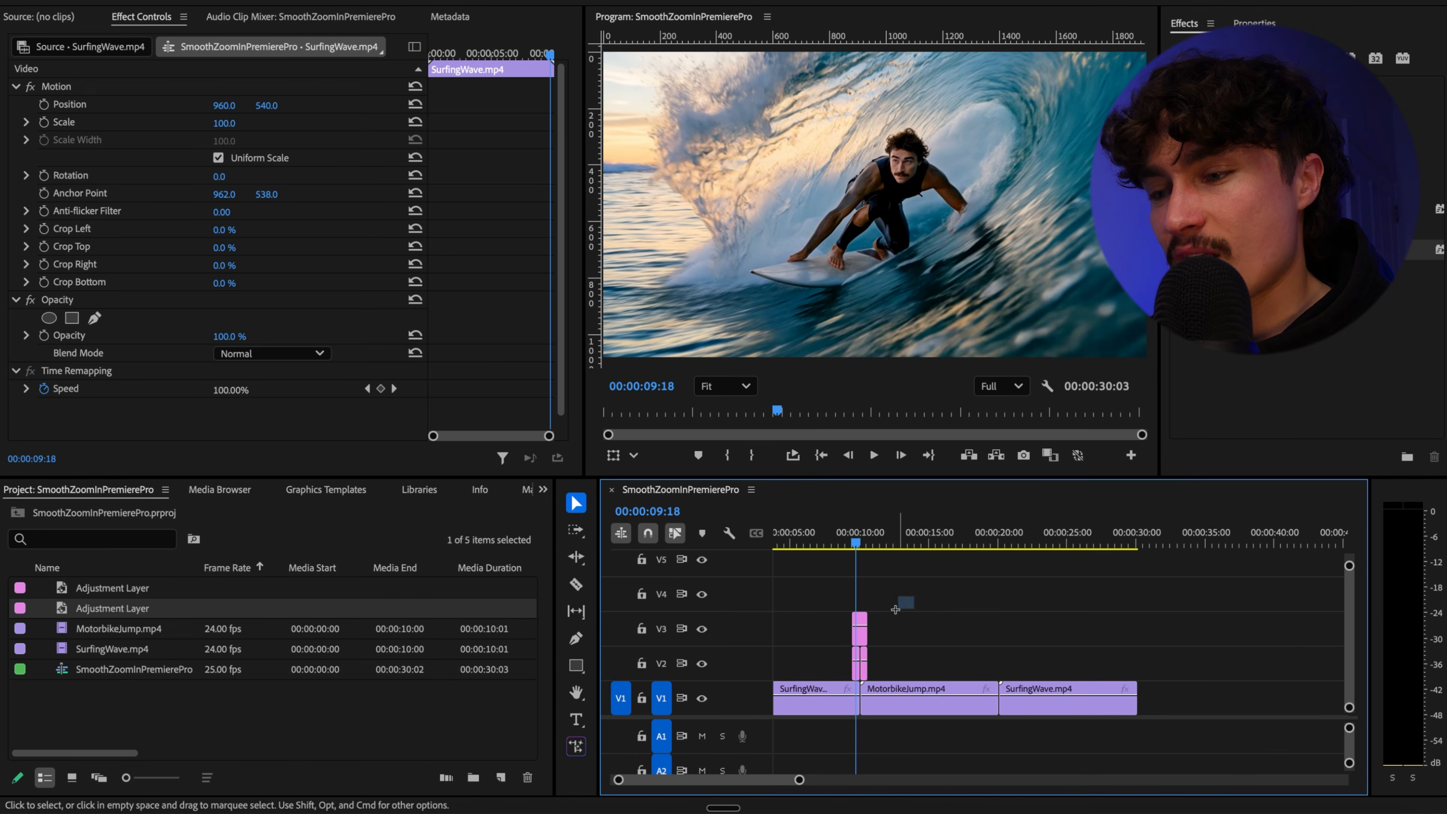
# Step: Copy the three transition adjustment layers and paste them at 00:00:18:18 above the end of MotorbikeJump.mp4
pyautogui.moveTo(914, 596); pyautogui.dragTo(836, 666)
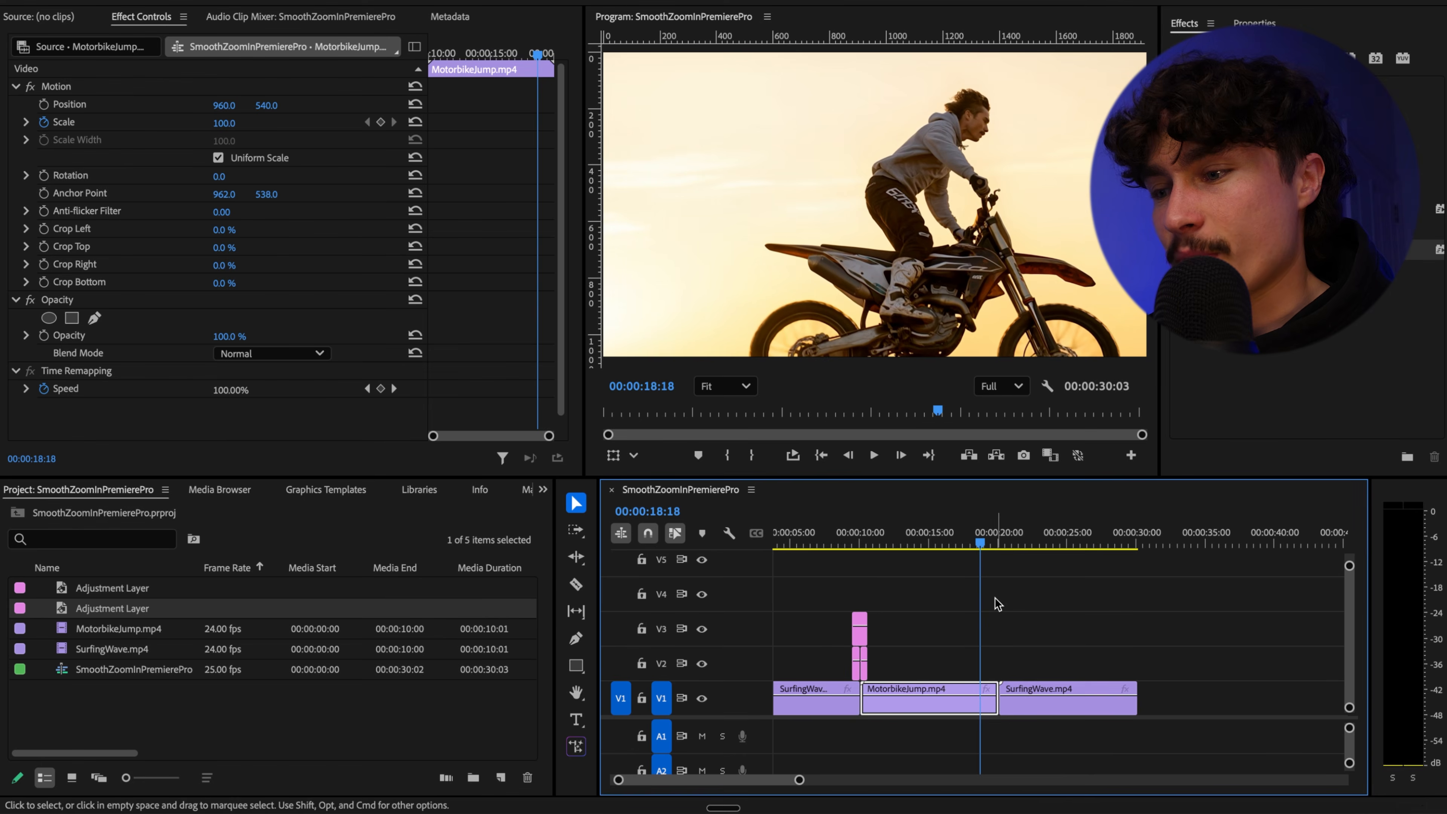
pyautogui.press('=')
pyautogui.press('super+v')
pyautogui.press('=')
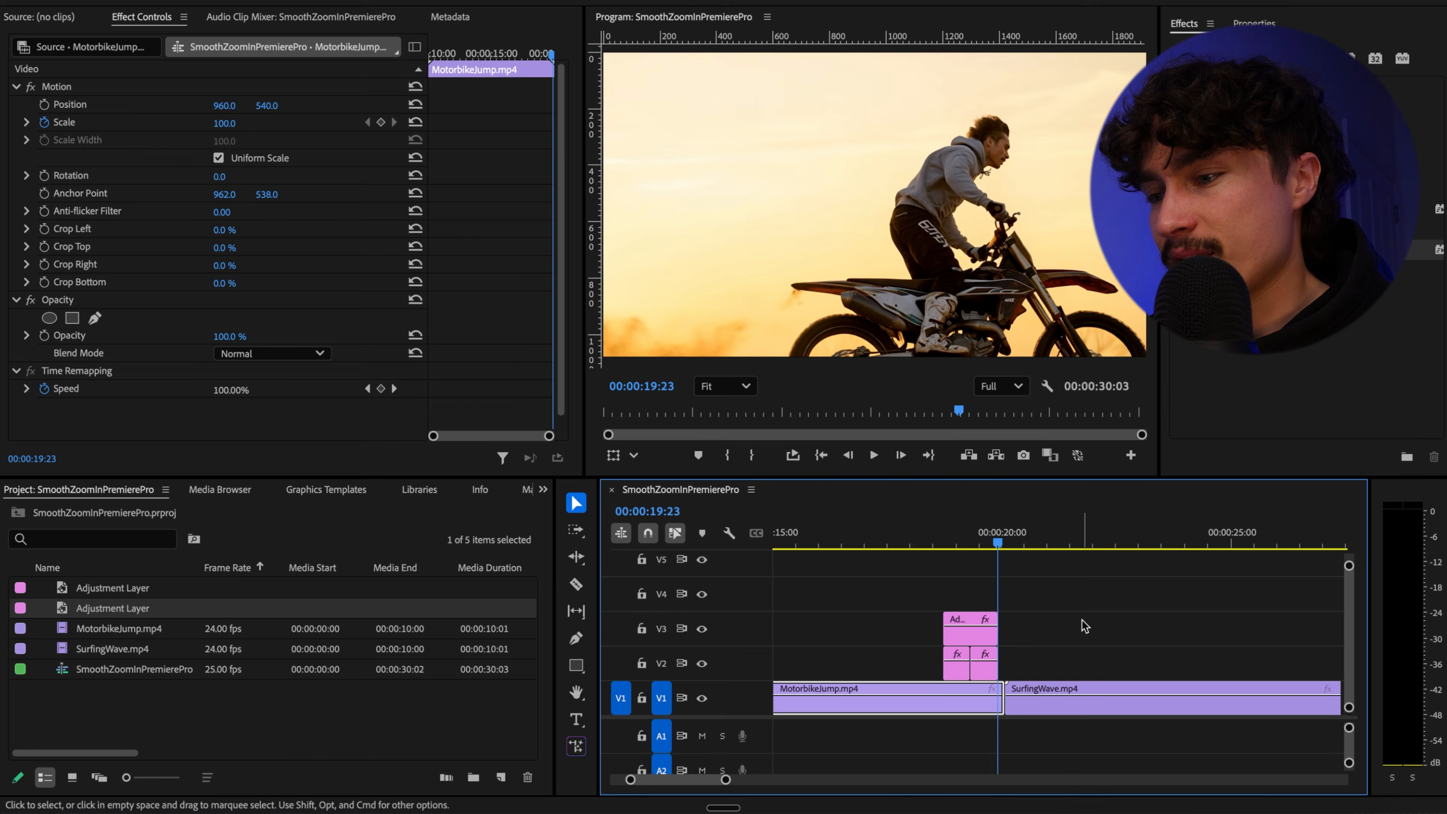
# Step: Center the pasted adjustment layers on the cut from MotorbikeJump.mp4 to SurfingWave.mp4, and play the transition from 00:00:18:18
pyautogui.moveTo(1082, 620); pyautogui.dragTo(1068, 648)
pyautogui.scroll(5, 942, 669)
pyautogui.scroll(-5, 978, 541)
pyautogui.moveTo(988, 535); pyautogui.dragTo(927, 532)
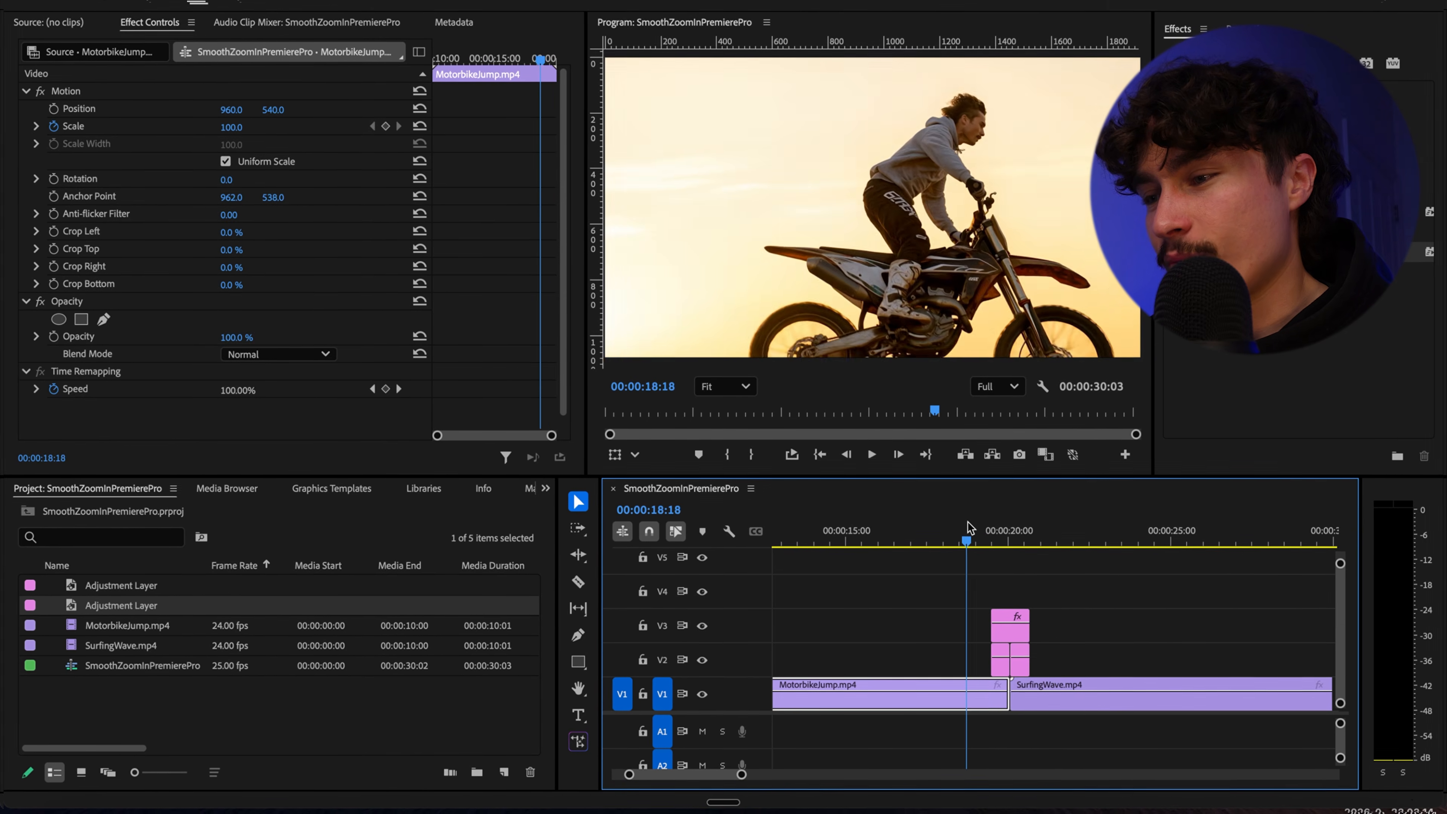
pyautogui.press('space')
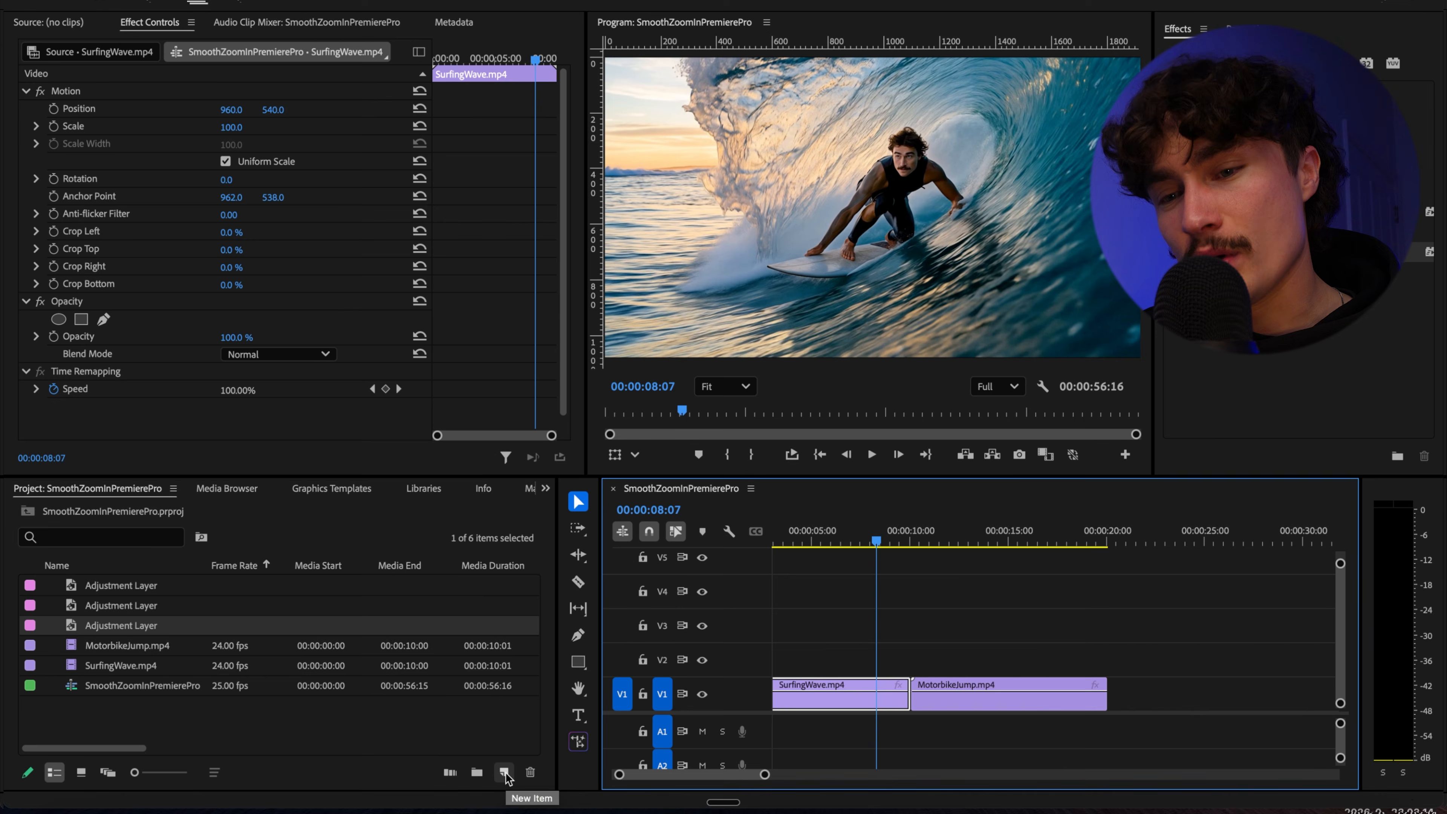
# Step: Create a new adjustment layer with the default settings and place it on V2 above the end of SurfingWave.mp4
pyautogui.click(505, 772)
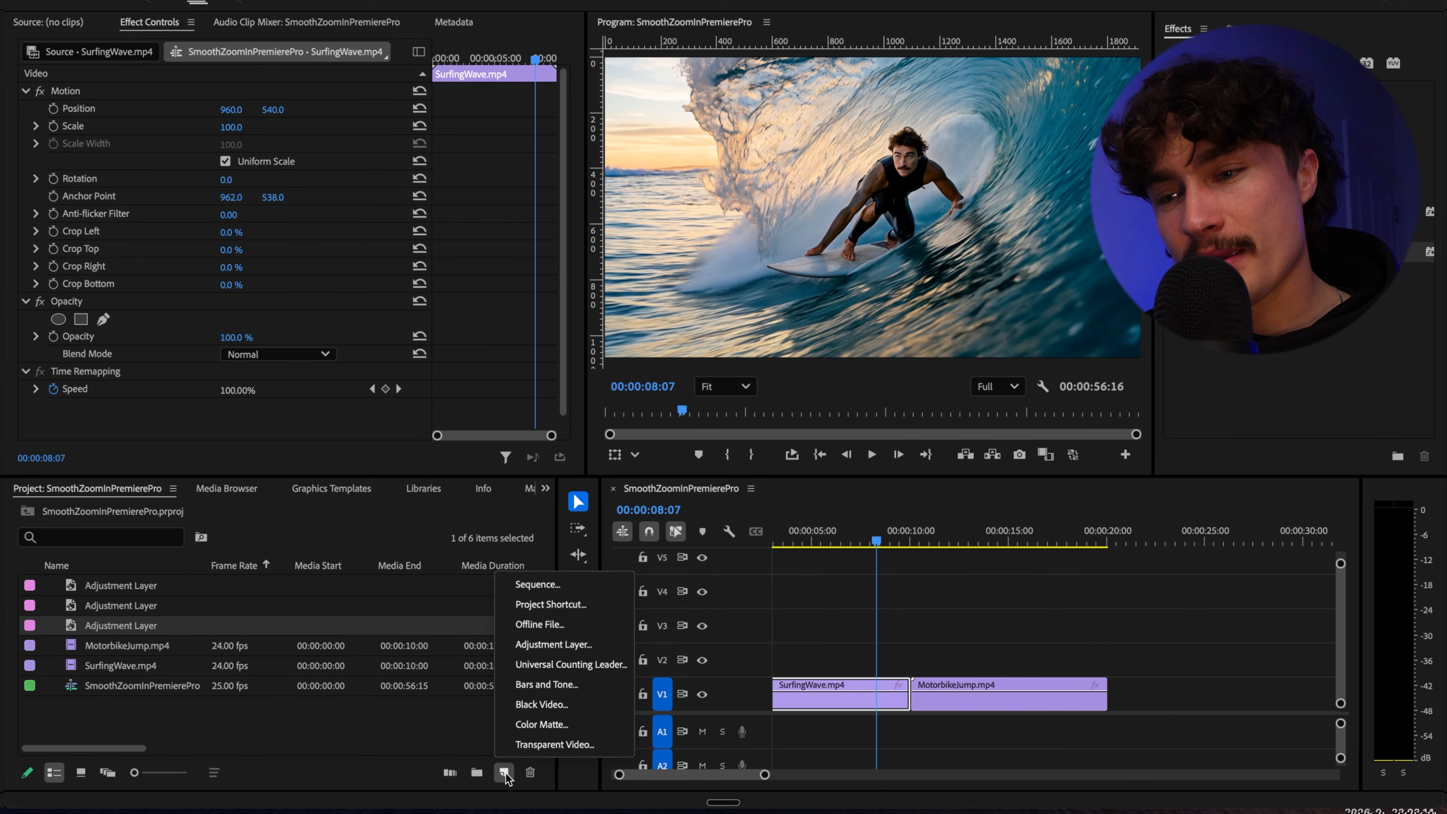
pyautogui.click(531, 643)
pyautogui.click(829, 483)
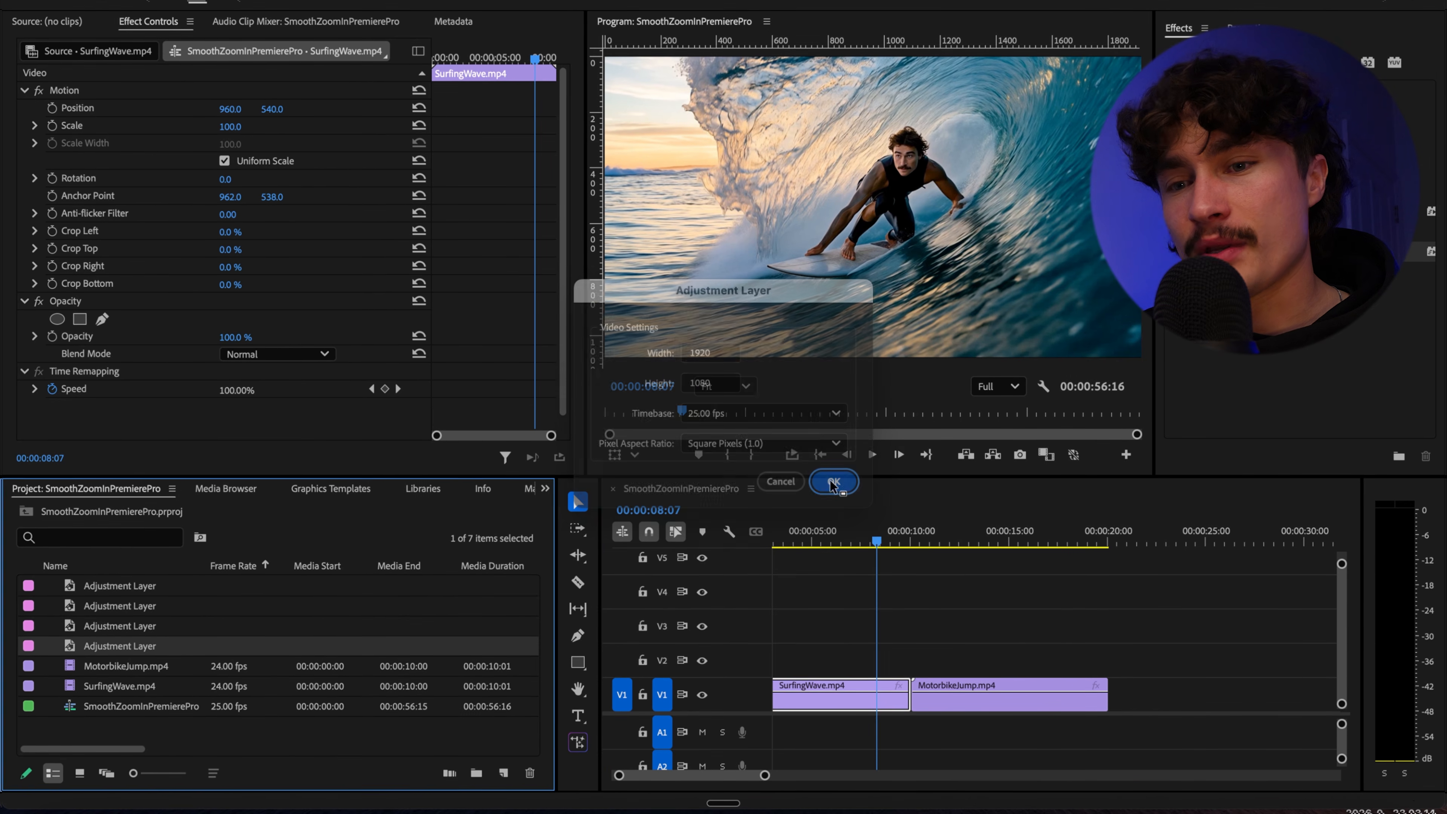
pyautogui.moveTo(215, 651); pyautogui.dragTo(899, 660)
# Step: Trim the start of the V2 adjustment layer to 00:00:09:11, 15 frames before the cut at 00:00:10:01
pyautogui.scroll(5, 899, 659)
pyautogui.click(946, 535)
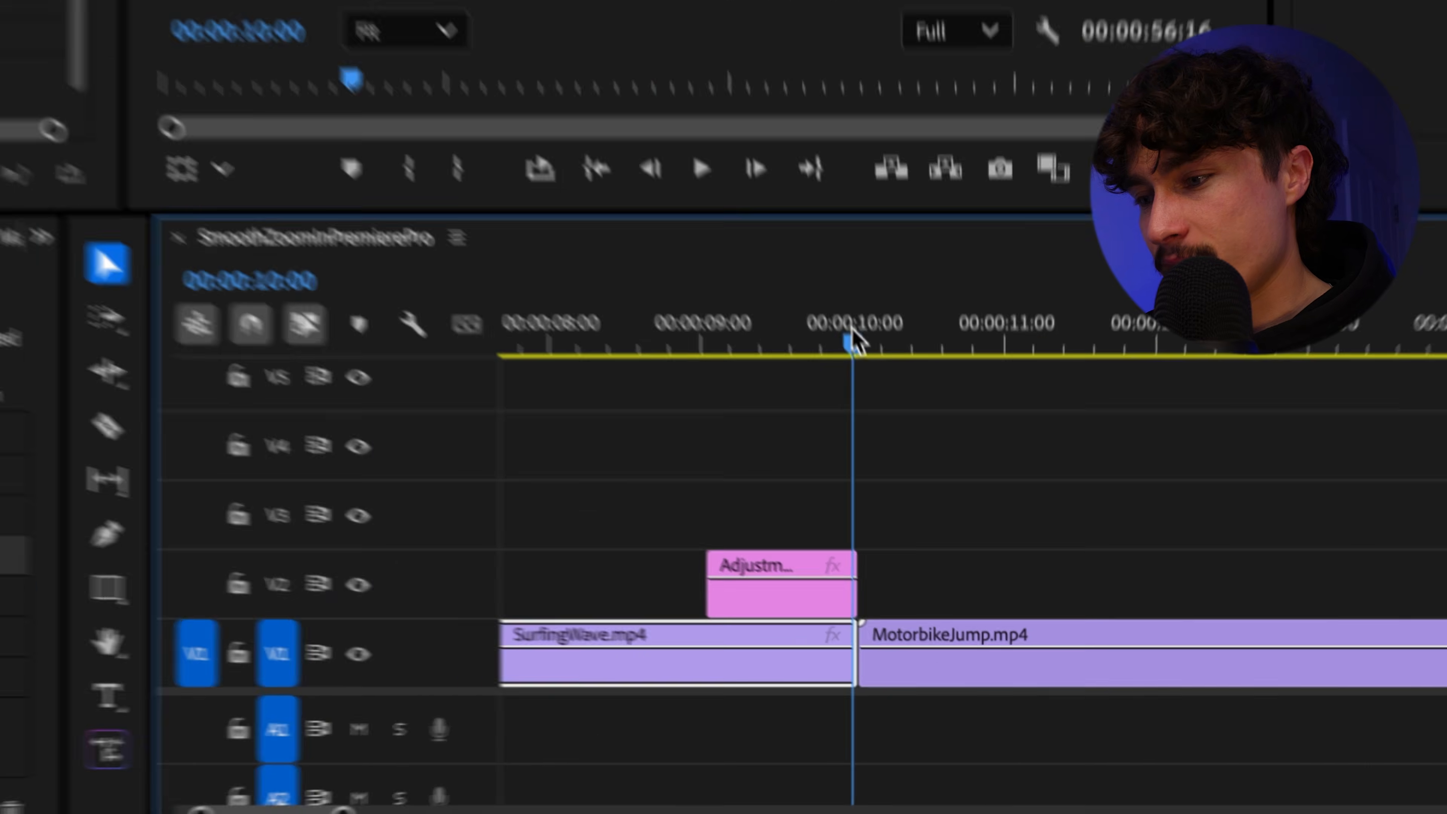
pyautogui.scroll(5, 820, 542)
pyautogui.press('Right')
pyautogui.scroll(-3, 861, 494)
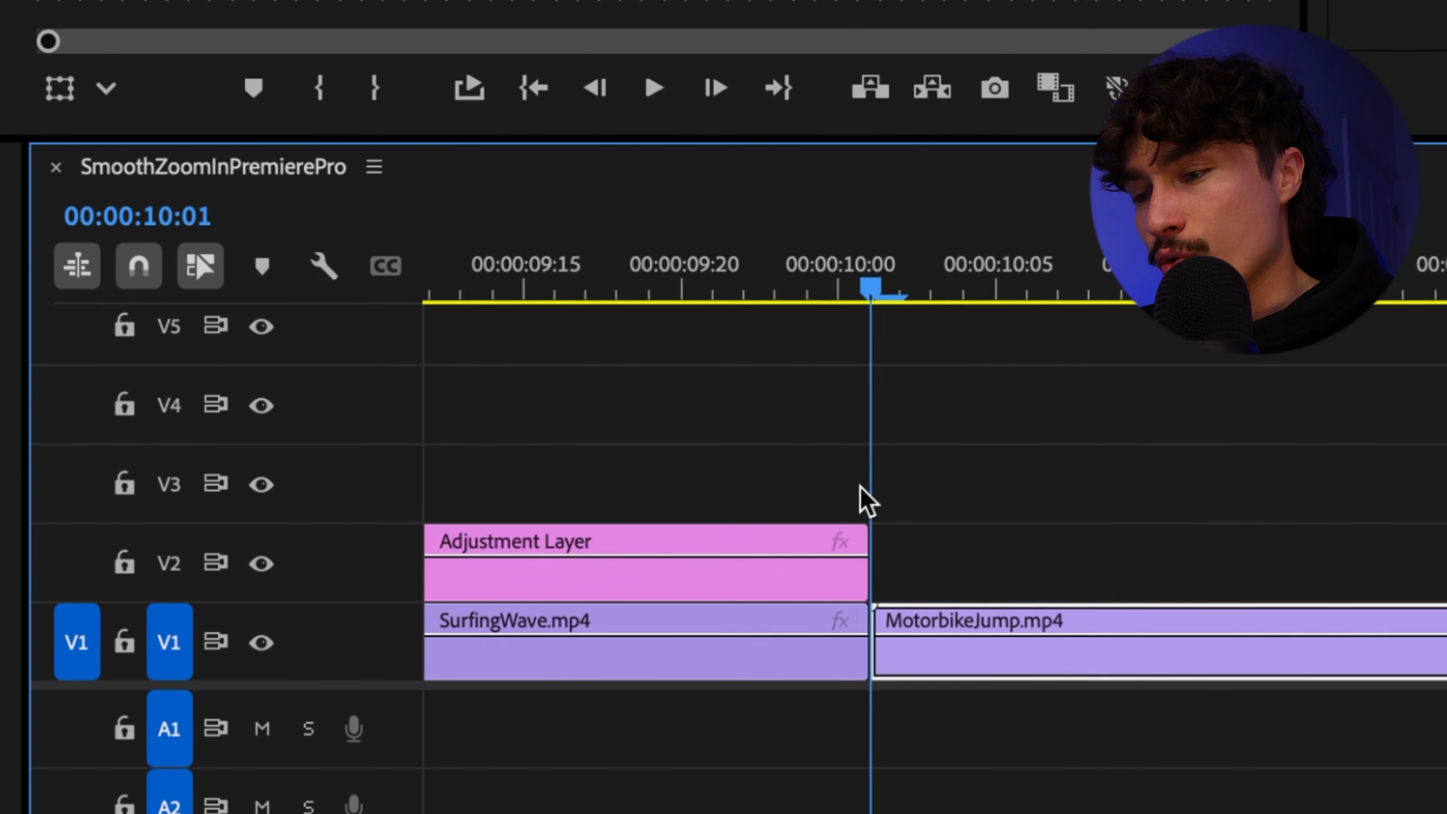
pyautogui.scroll(-1, 867, 501)
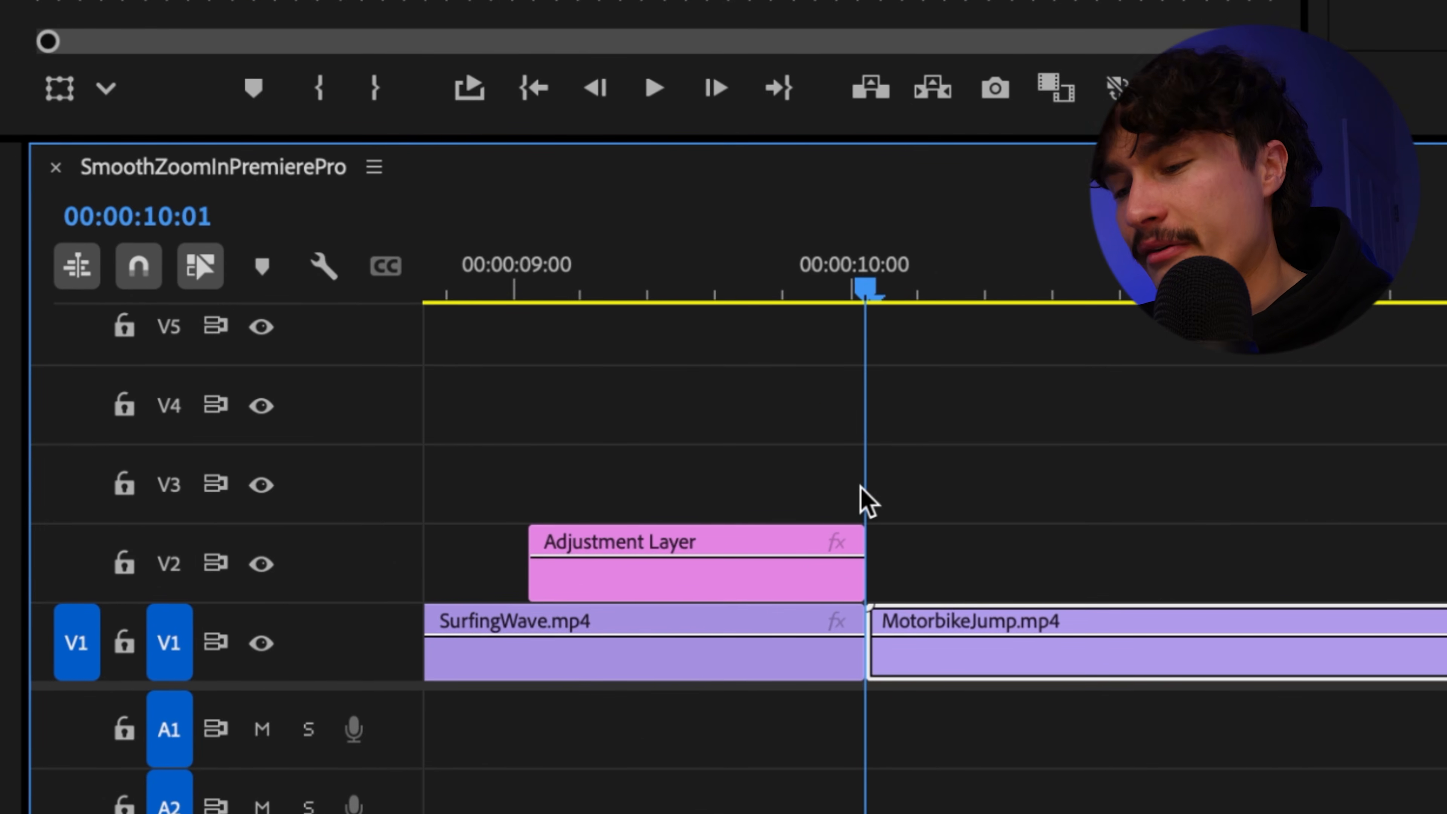
pyautogui.hotkey('shift', 'Left')
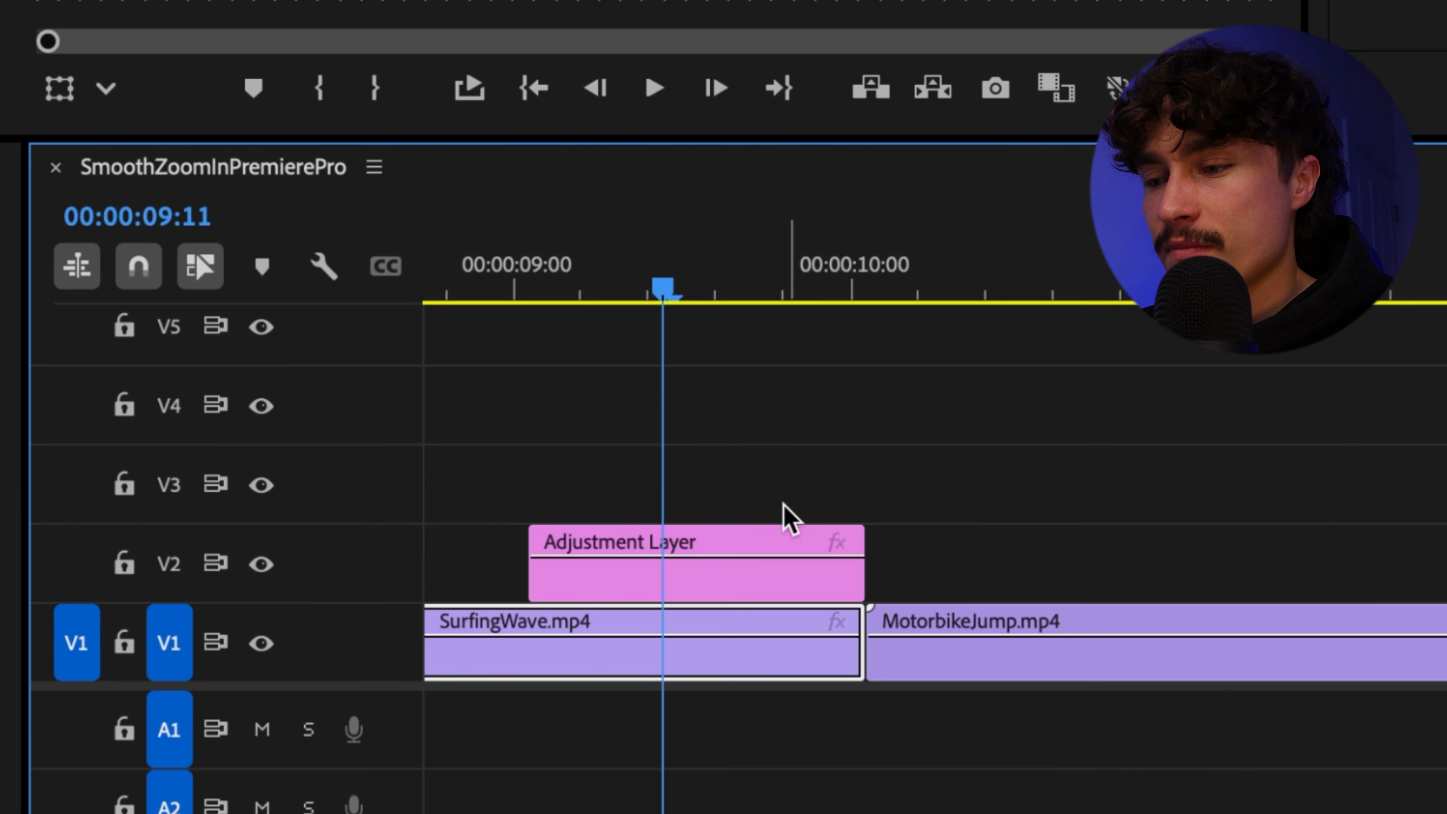
pyautogui.moveTo(547, 570); pyautogui.dragTo(678, 574)
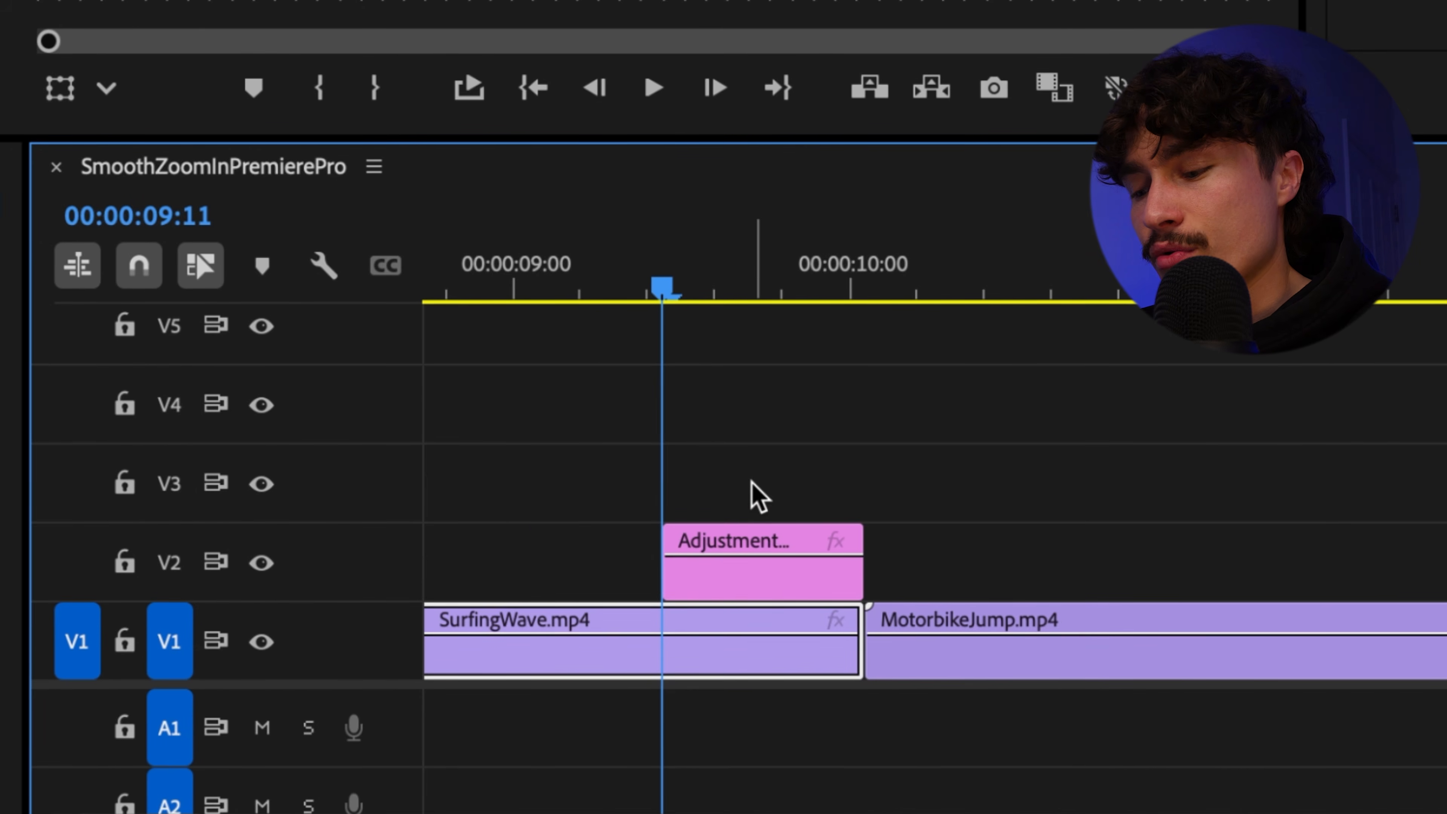
# Step: Extend the end of the V2 adjustment layer to 00:00:10:16 and split the layer at the cut between the two clips
pyautogui.hotkey('shift', 'Right')
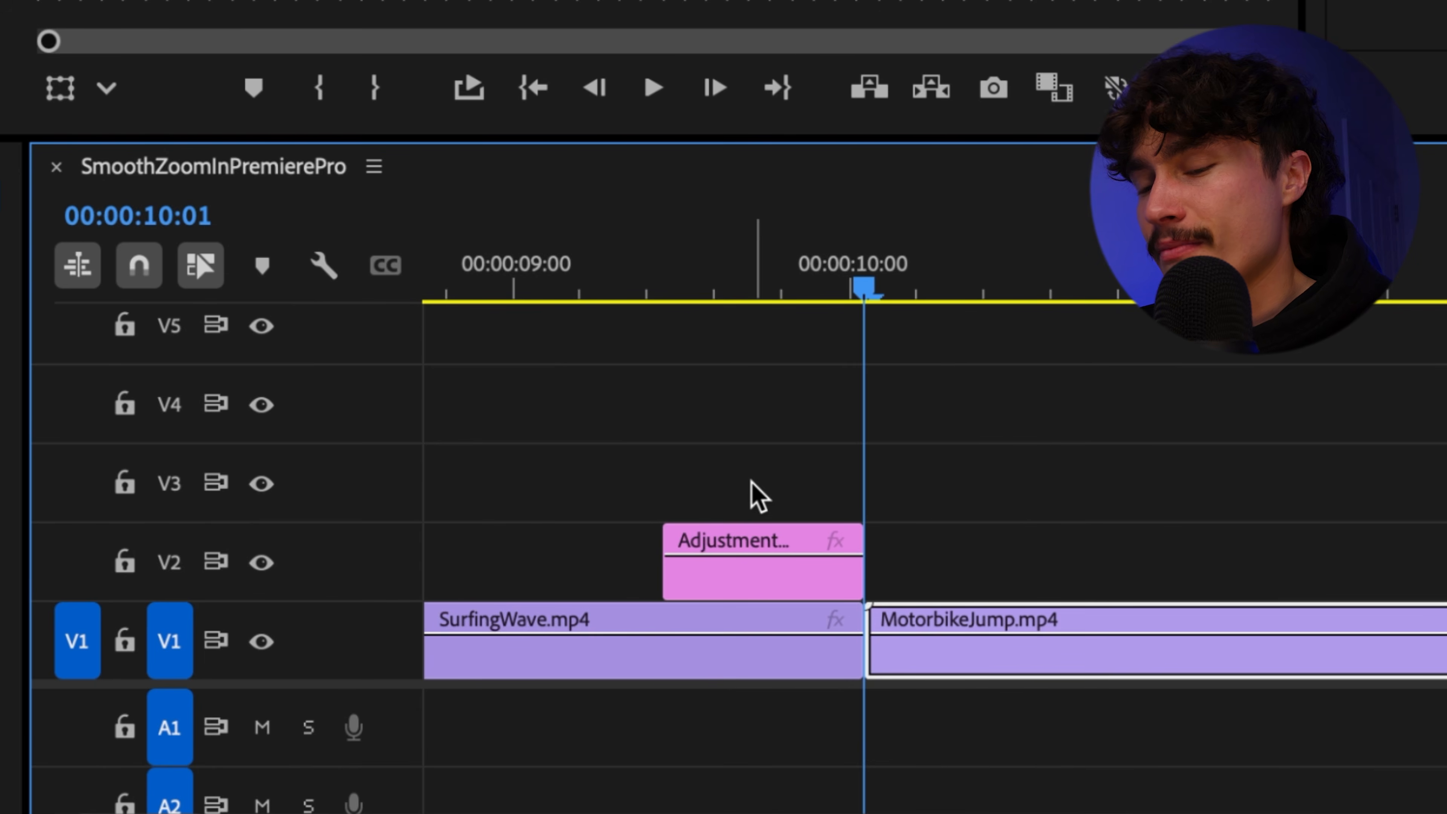
pyautogui.moveTo(862, 564); pyautogui.dragTo(1052, 581)
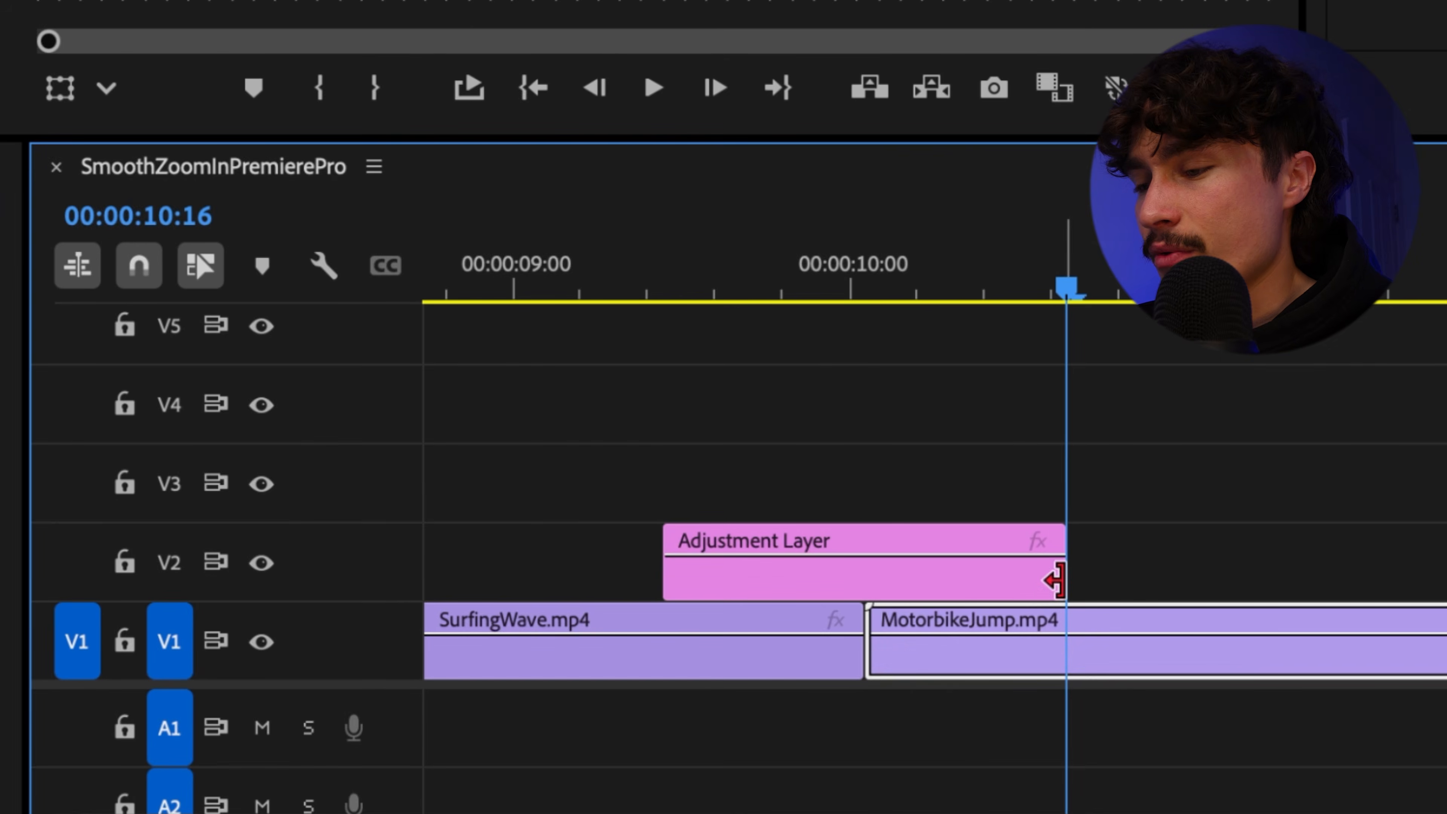
pyautogui.click(897, 590)
pyautogui.click(865, 584)
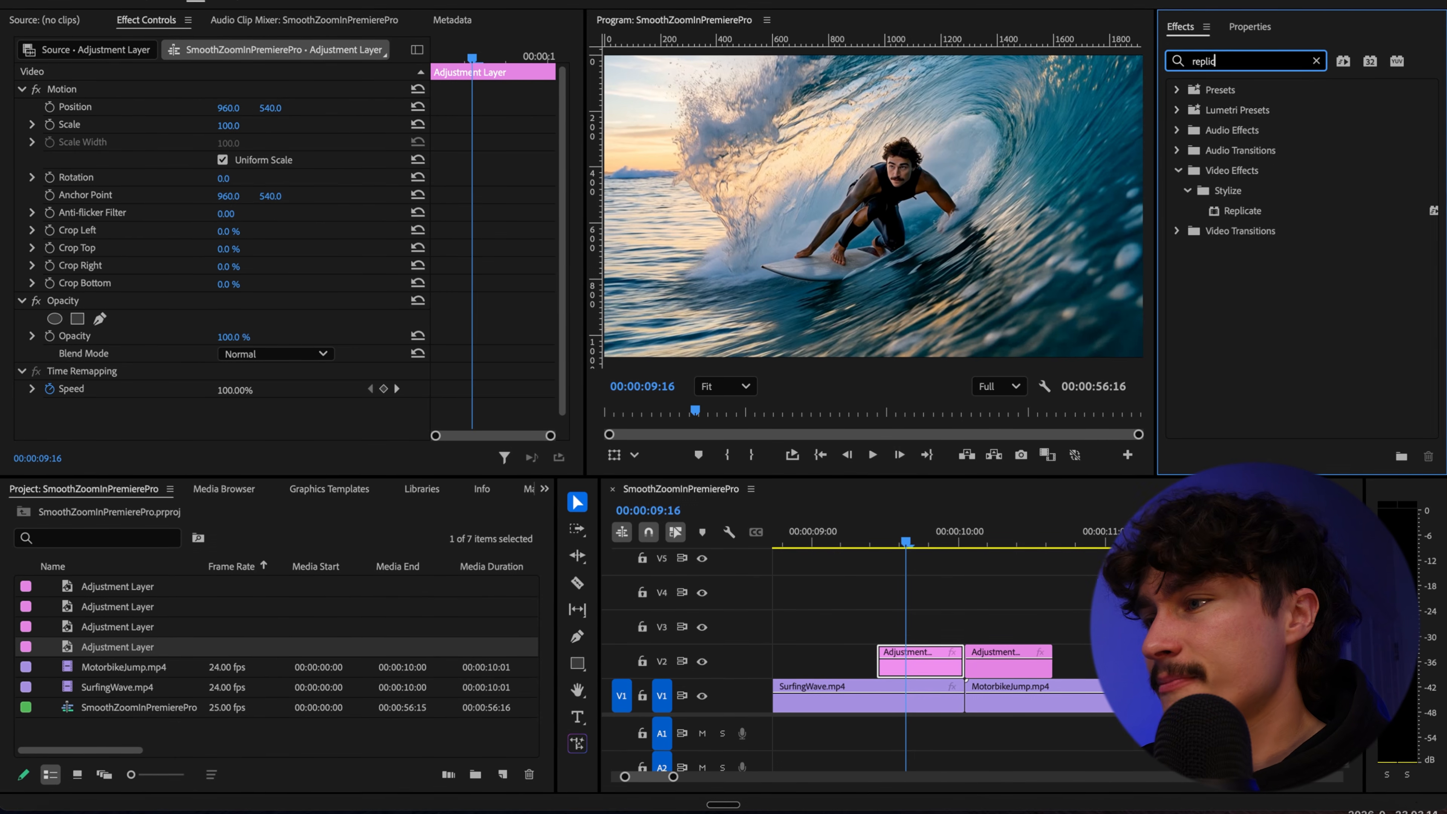
# Step: Apply the Replicate effect to the first V2 adjustment layer and set its Count to 3
pyautogui.write('a')
pyautogui.moveTo(1242, 211); pyautogui.dragTo(882, 586)
pyautogui.moveTo(899, 658); pyautogui.dragTo(899, 658)
pyautogui.click(221, 377)
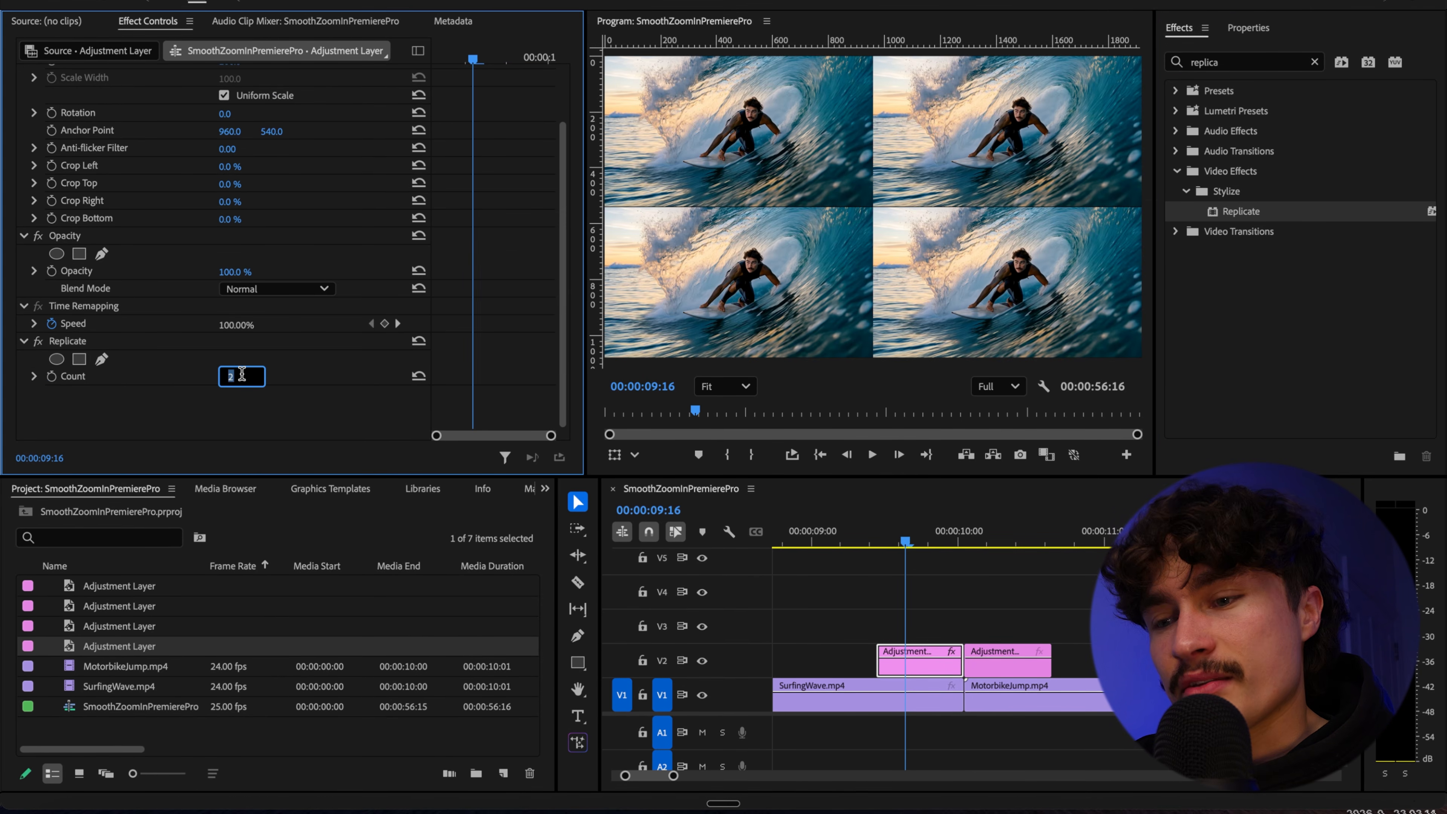
pyautogui.write('3')
pyautogui.press('Return')
# Step: Add the Mirror effect to the same adjustment layer and duplicate it until there are four Mirror effects
pyautogui.click(1215, 63)
pyautogui.write('mirror')
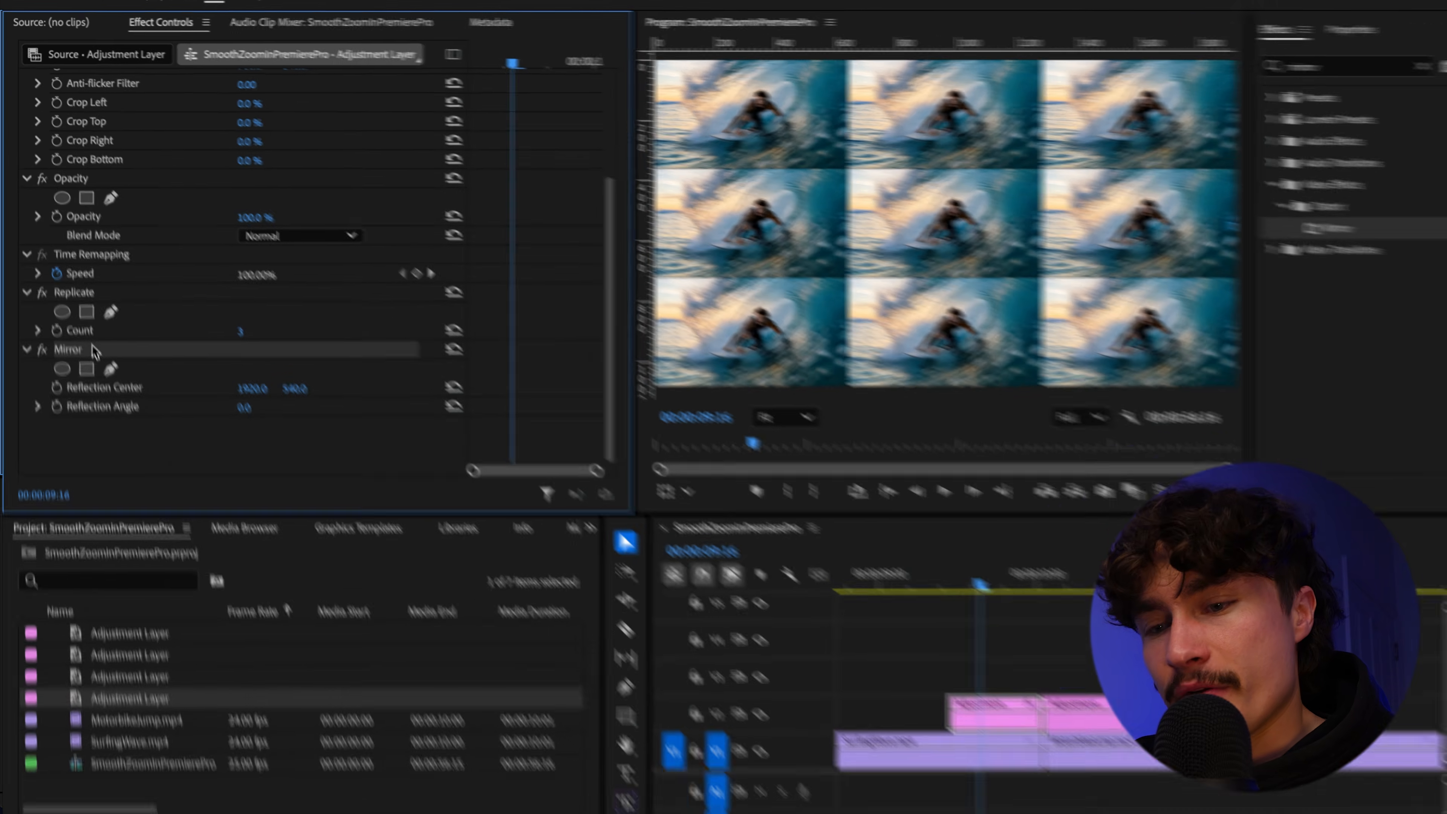
pyautogui.press('super+c')
pyautogui.press('super+v')
pyautogui.press('super+v')
pyautogui.press('super+v')
# Step: Set the first Mirror's Reflection Center X to 1275, and the second Mirror to 180° with Reflection Center X at 640
pyautogui.moveTo(294, 184); pyautogui.dragTo(250, 185)
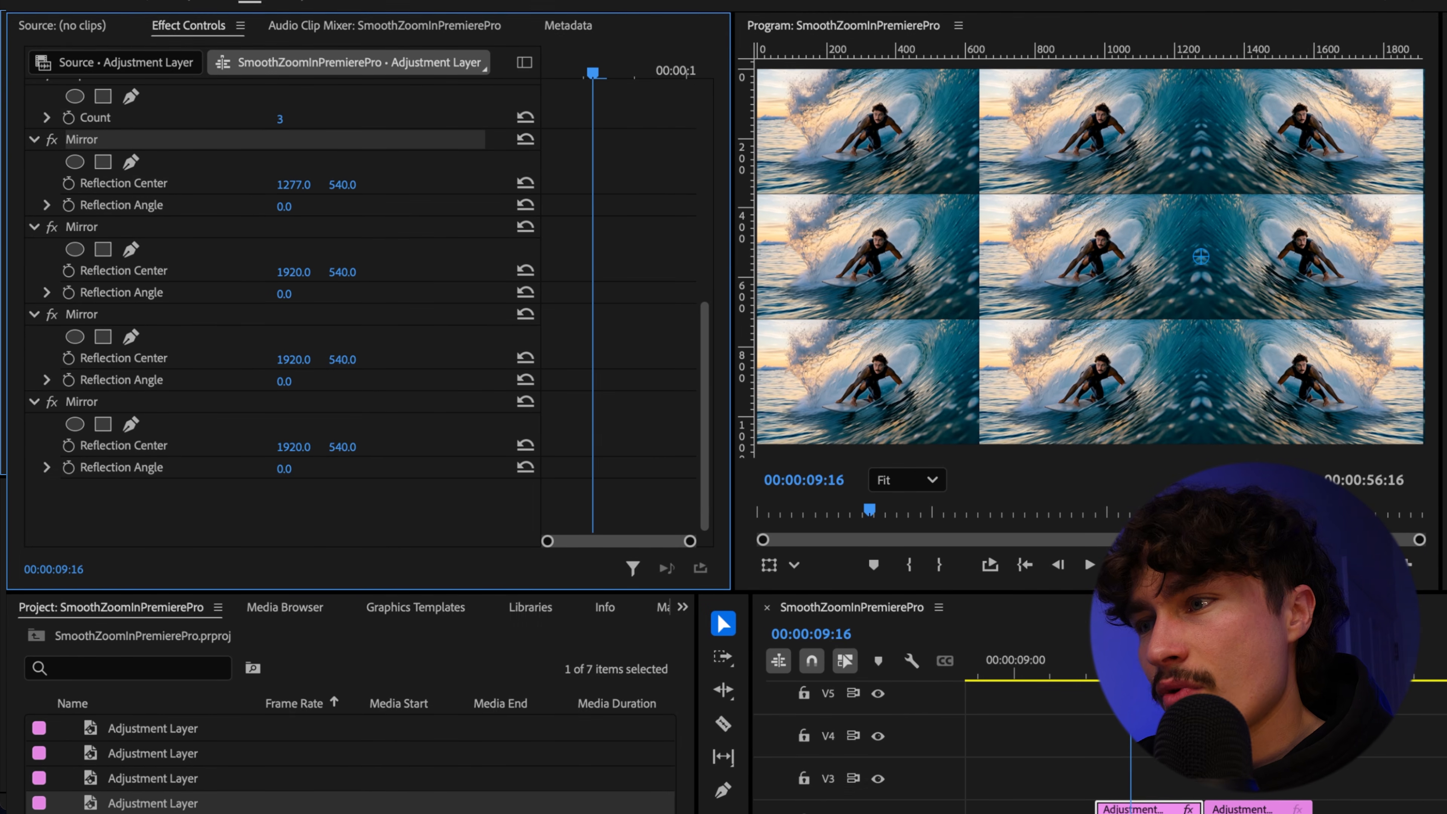
pyautogui.click(283, 293)
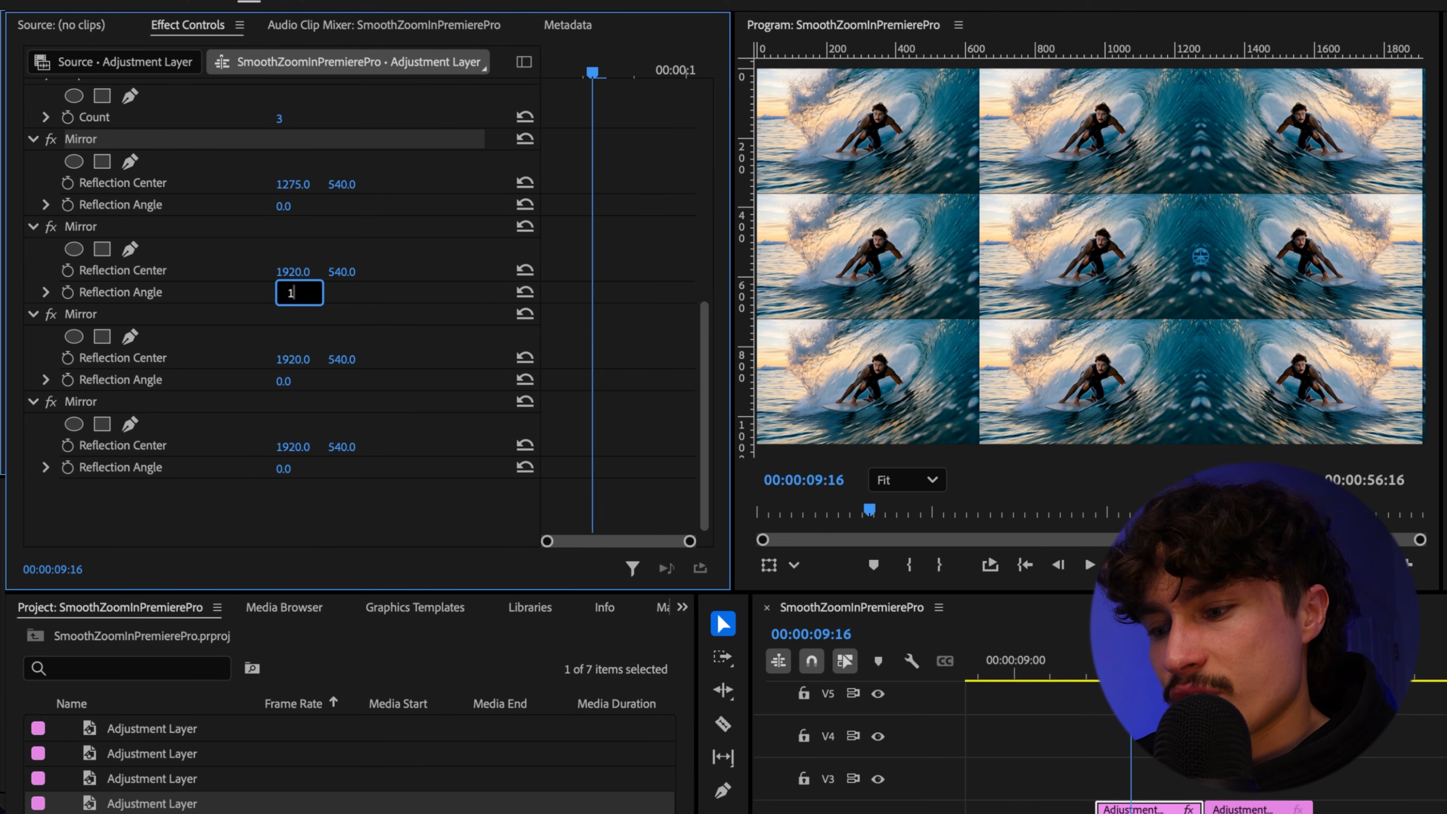
pyautogui.press('Return')
pyautogui.moveTo(310, 274); pyautogui.dragTo(108, 272)
# Step: Set the third Mirror to 90° with Reflection Center Y at 719, and the fourth to -90° with Reflection Center Y at 362
pyautogui.write('90')
pyautogui.press('Return')
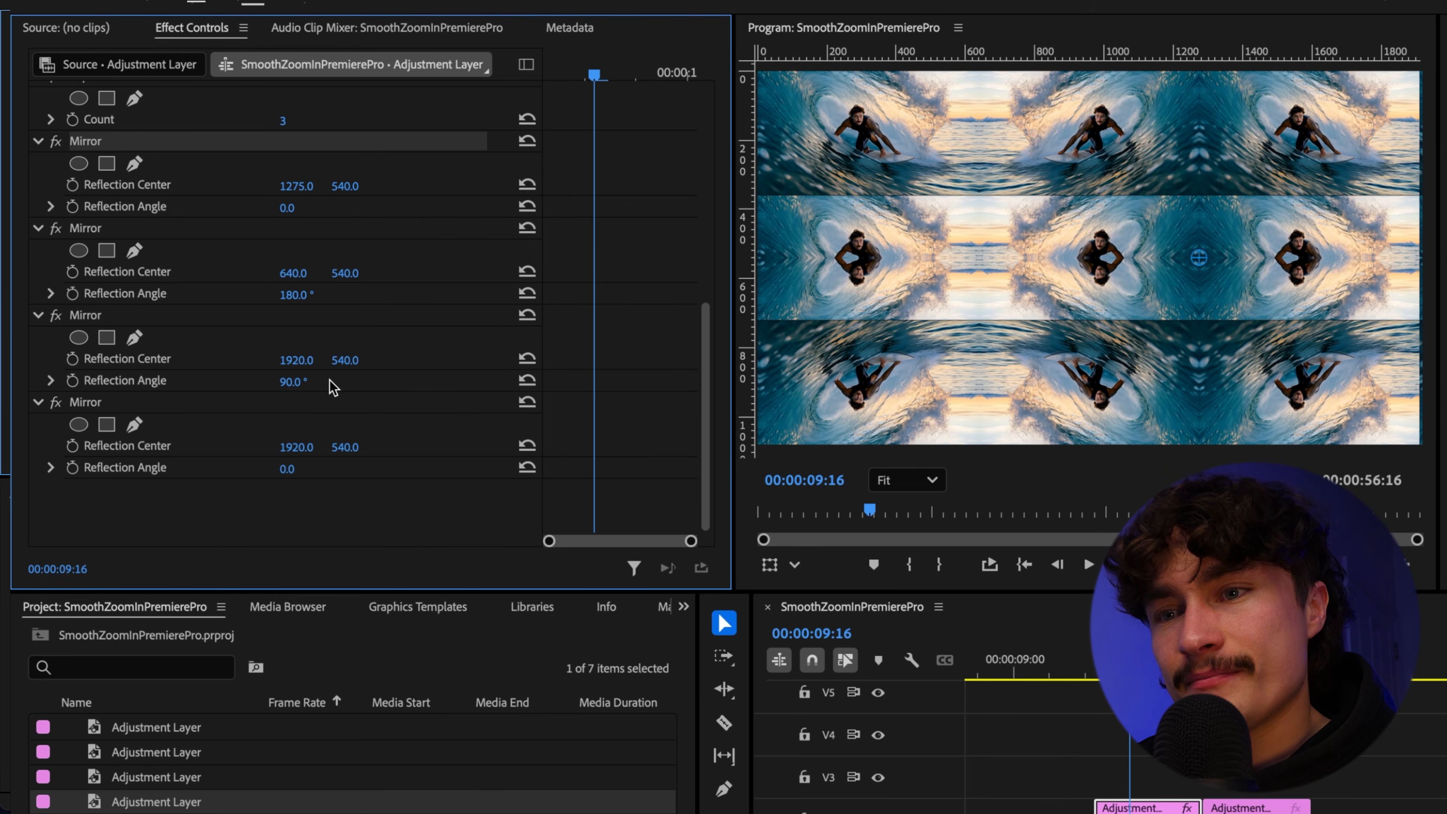
pyautogui.moveTo(342, 361); pyautogui.dragTo(334, 365)
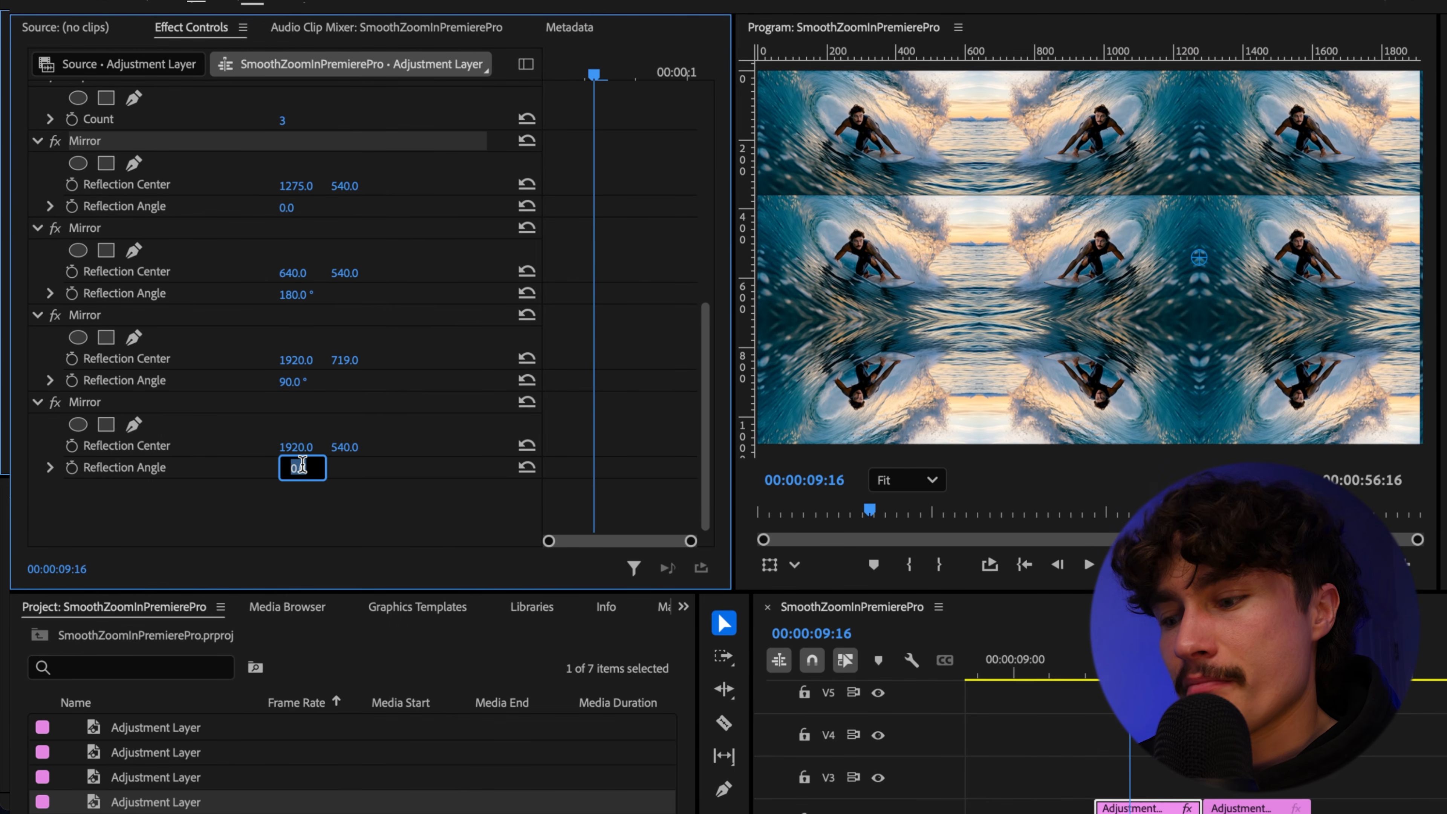
pyautogui.press('Return')
pyautogui.moveTo(345, 448)
pyautogui.mouseDown()
pyautogui.moveTo(235, 447)
pyautogui.moveTo(352, 447)
pyautogui.mouseUp()
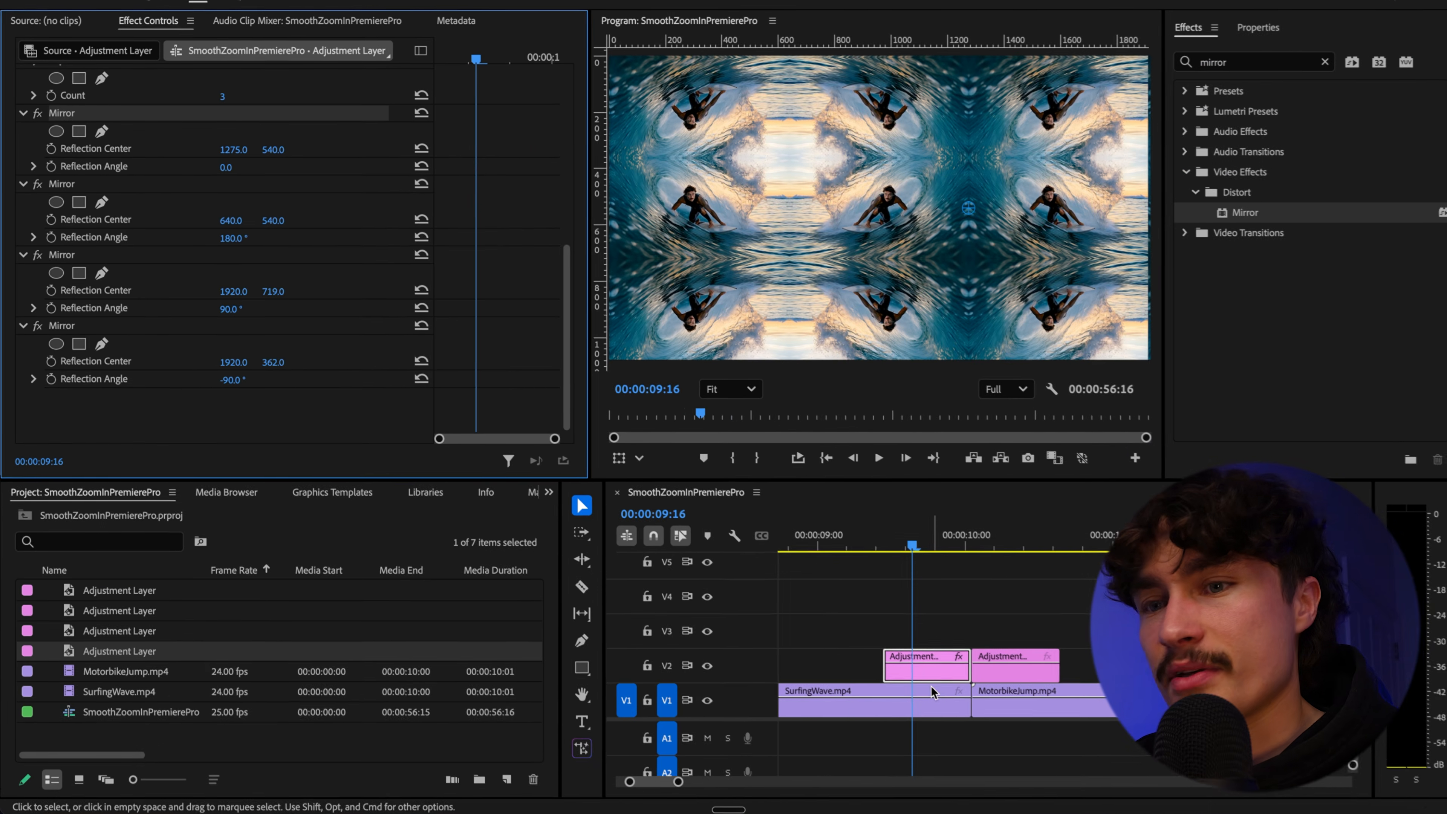
# Step: Apply the Transform effect to the first V2 adjustment layer below the Mirror effects and go to the layer's start at 00:00:09:11
pyautogui.click(931, 672)
pyautogui.scroll(10, 462, 214)
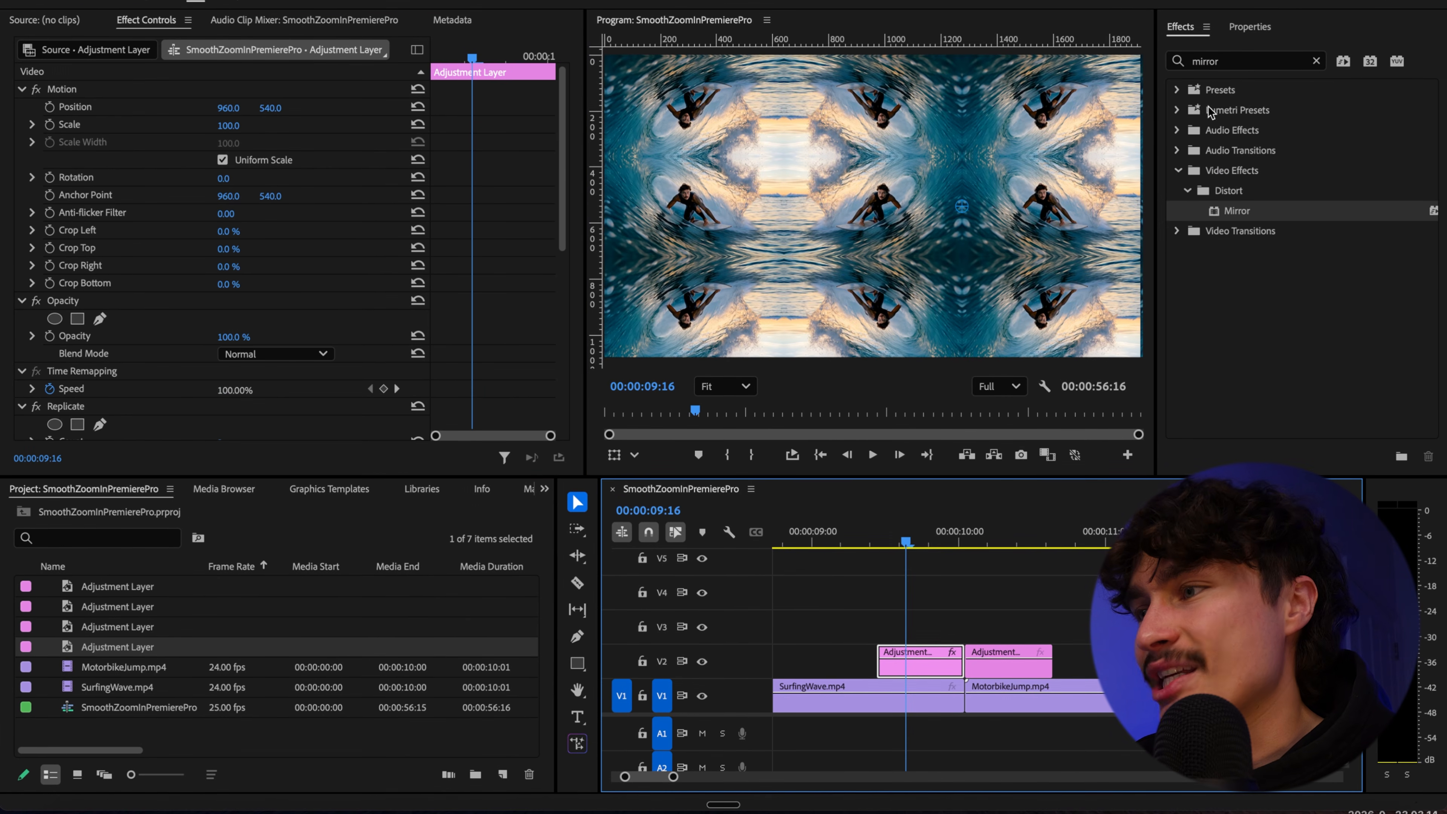
pyautogui.doubleClick(1249, 64)
pyautogui.write('transform')
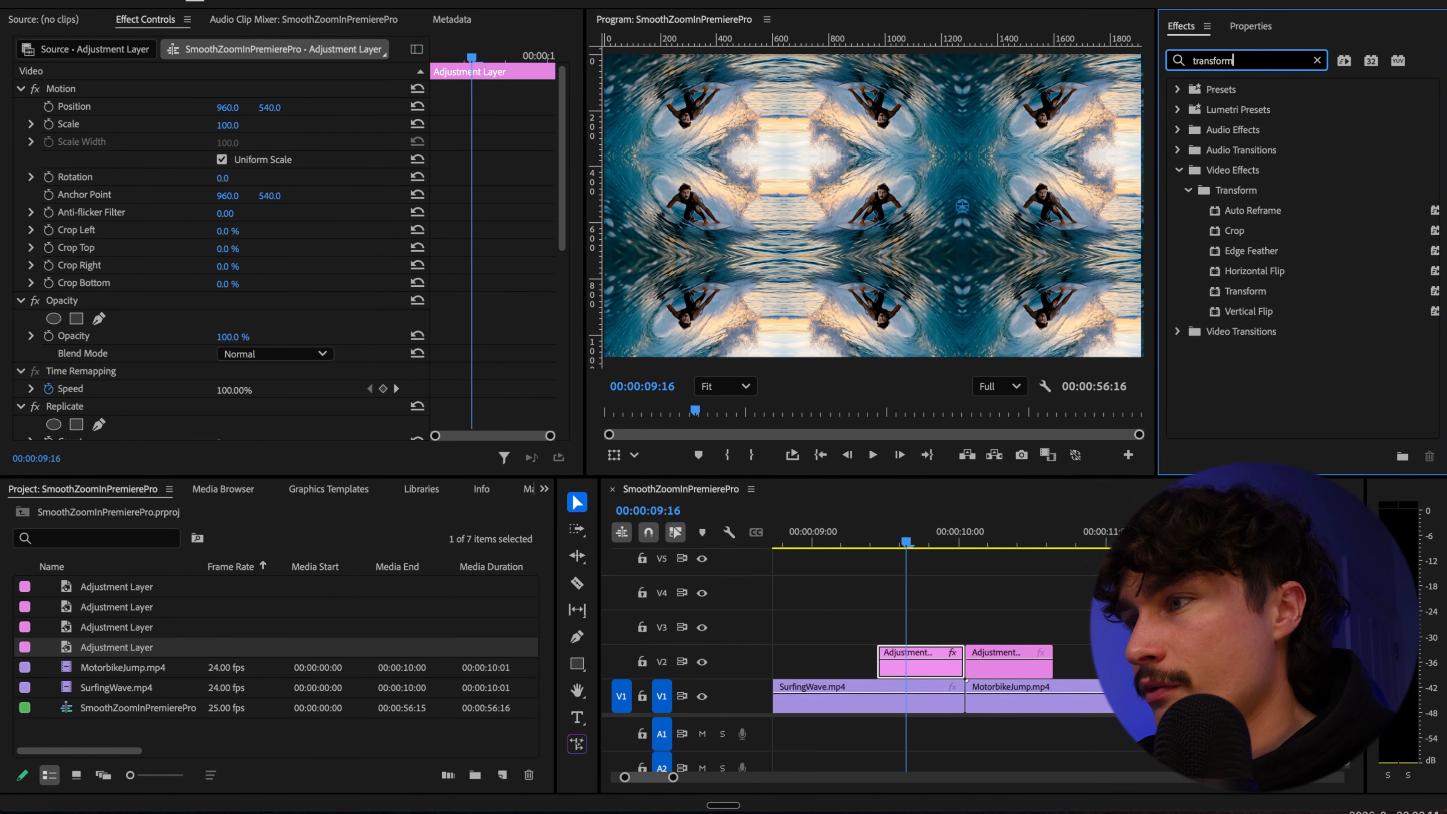
pyautogui.click(442, 67)
pyautogui.moveTo(453, 55); pyautogui.dragTo(431, 55)
pyautogui.scroll(-10, 228, 228)
pyautogui.click(69, 148)
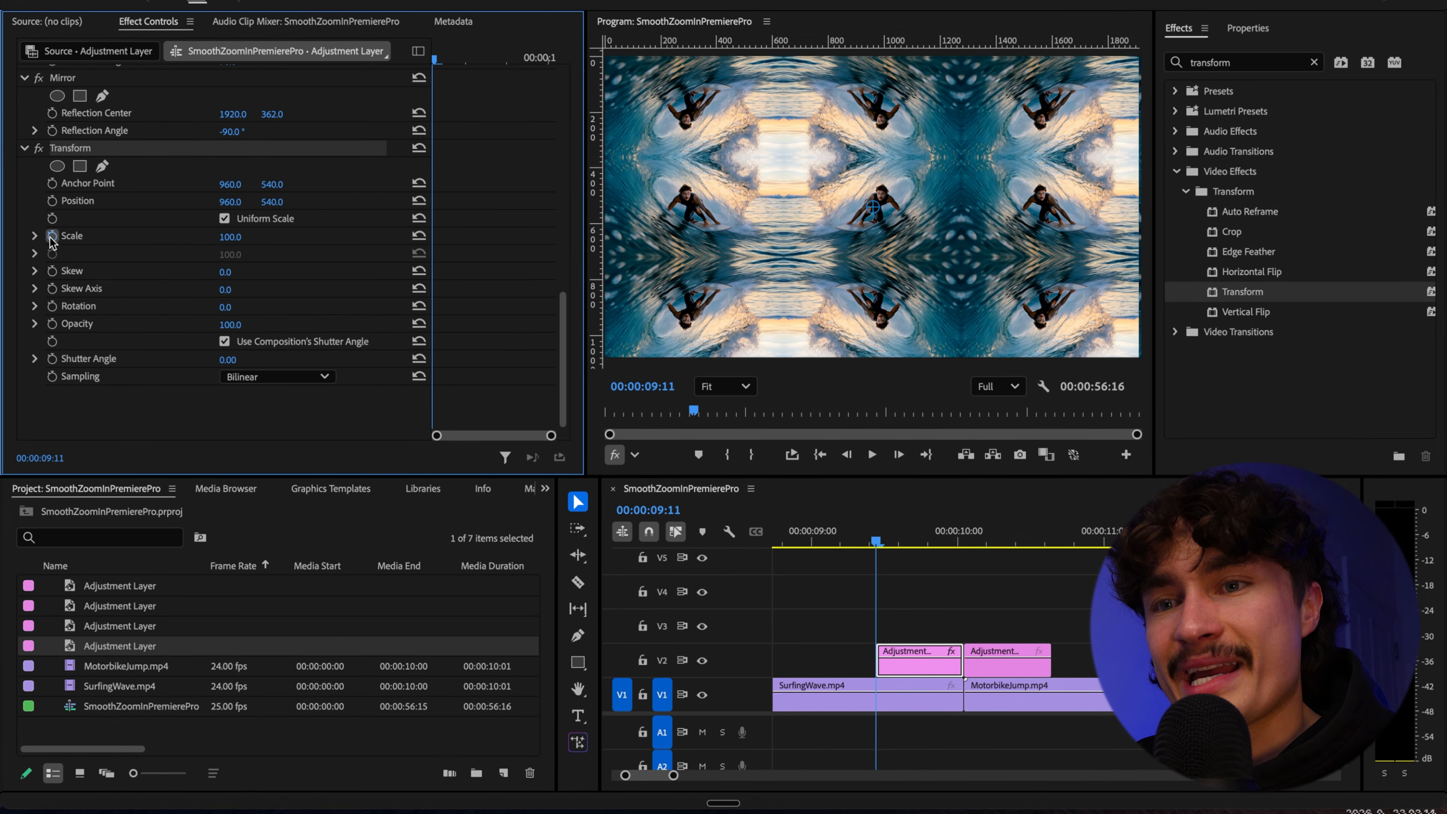
# Step: Keyframe the Transform effect's Scale from 300 at 00:00:09:11 to 100 near the end of the layer
pyautogui.click(51, 237)
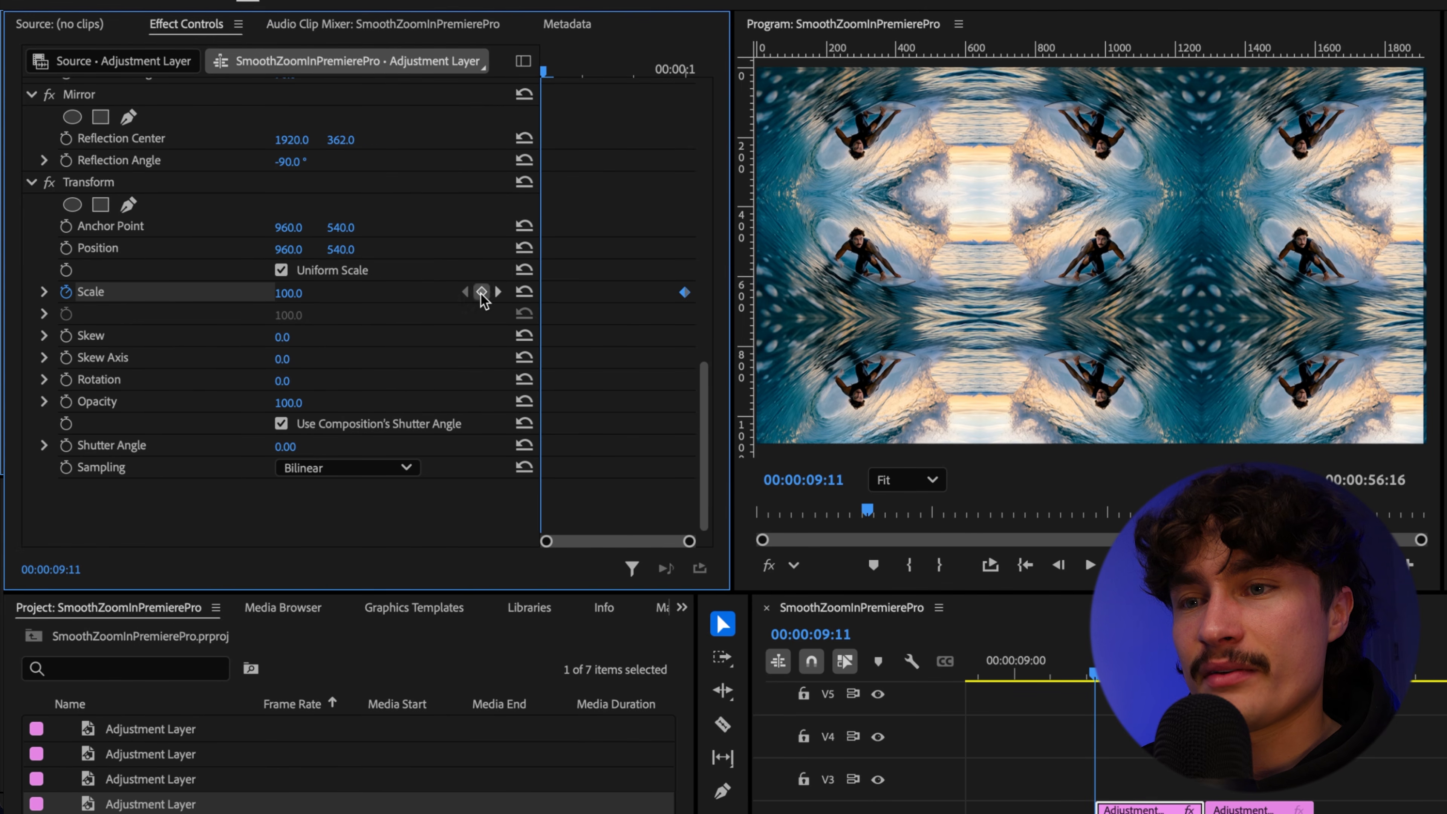
pyautogui.moveTo(289, 294); pyautogui.dragTo(401, 294)
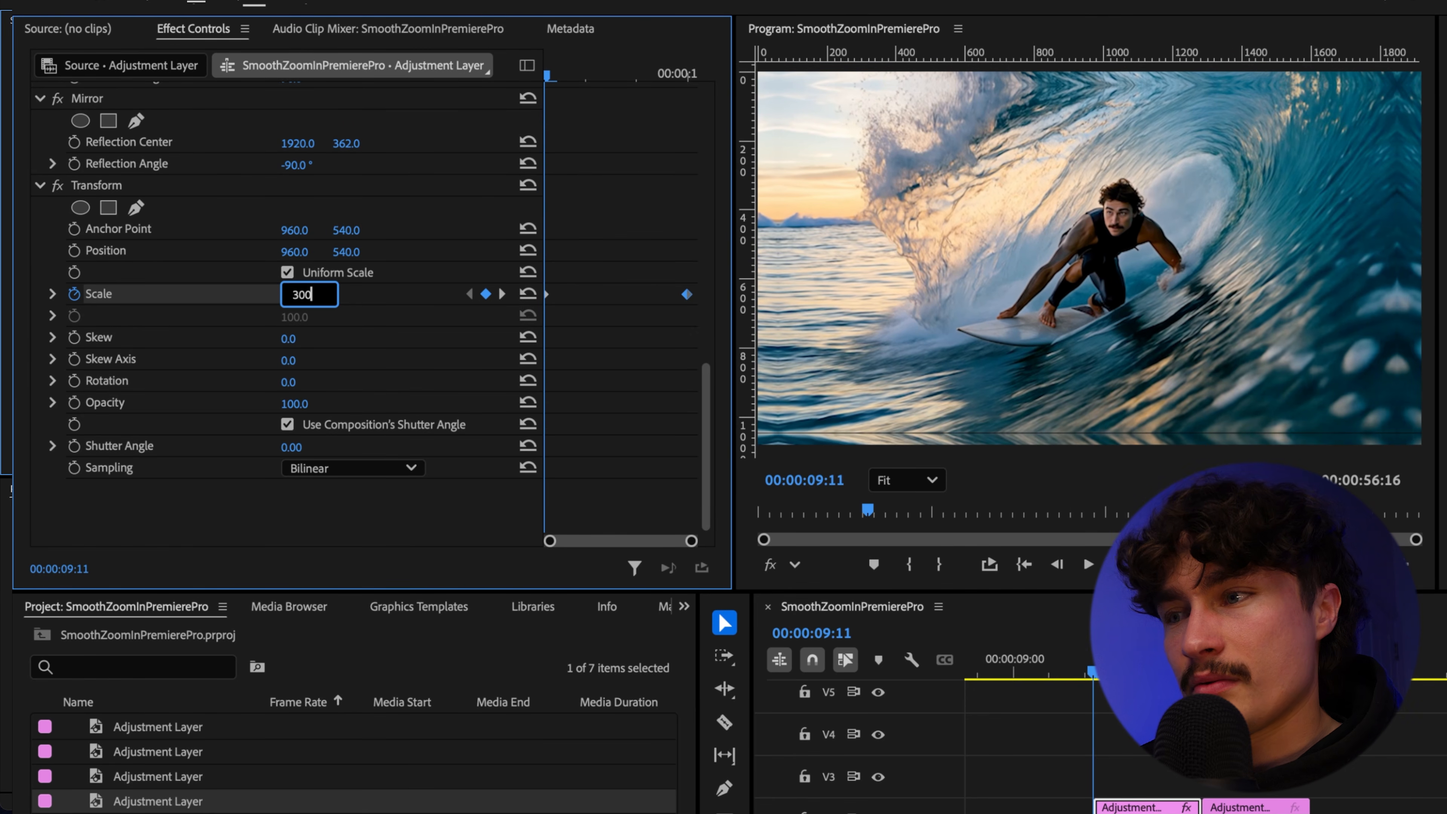
pyautogui.press('Return')
# Step: Ease both Transform Scale keyframes in and out and expand the Scale property's value and velocity graphs
pyautogui.moveTo(559, 77); pyautogui.dragTo(691, 86)
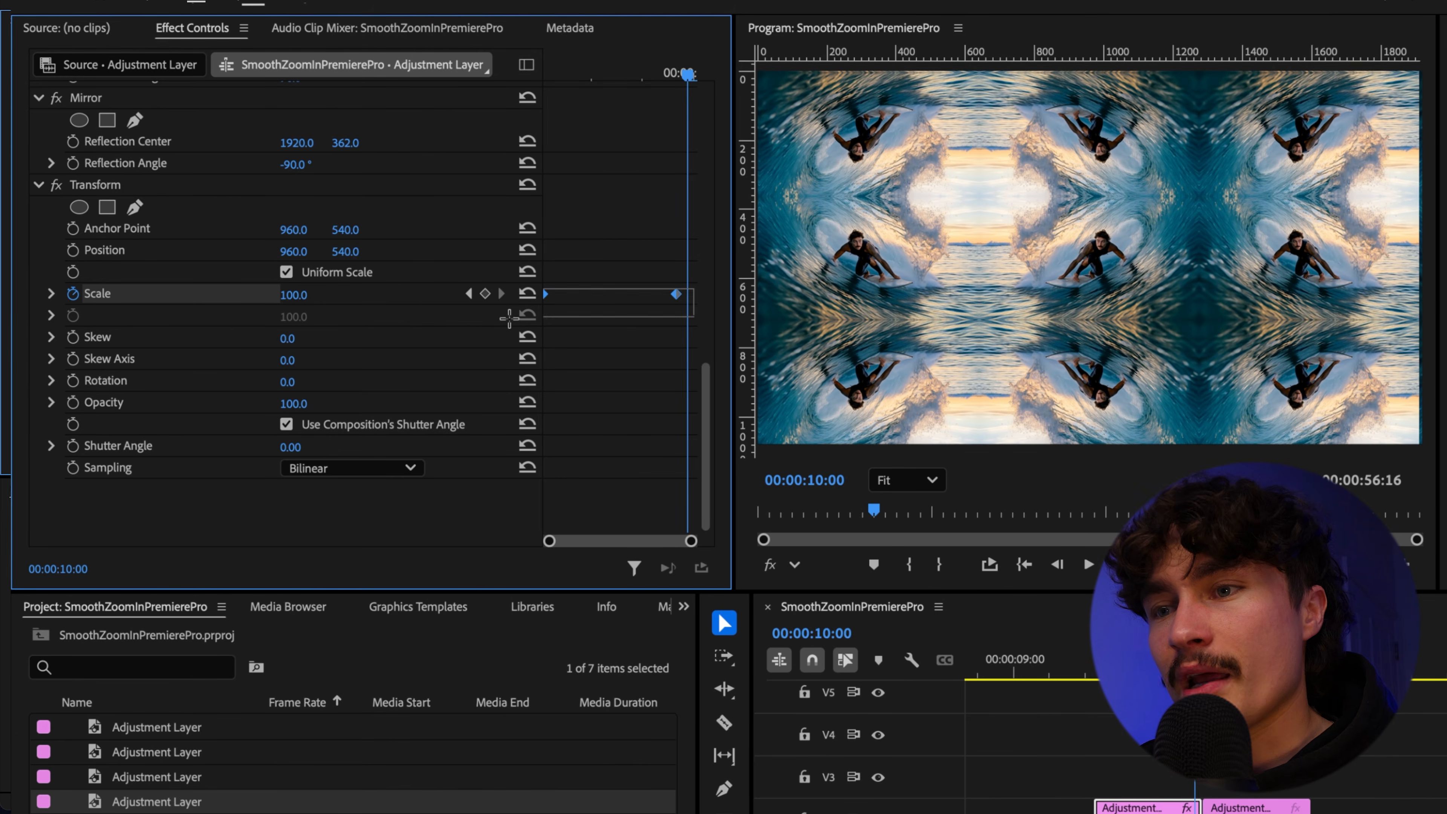
pyautogui.rightClick(545, 294)
pyautogui.click(594, 477)
pyautogui.rightClick(549, 296)
pyautogui.click(602, 603)
pyautogui.click(50, 292)
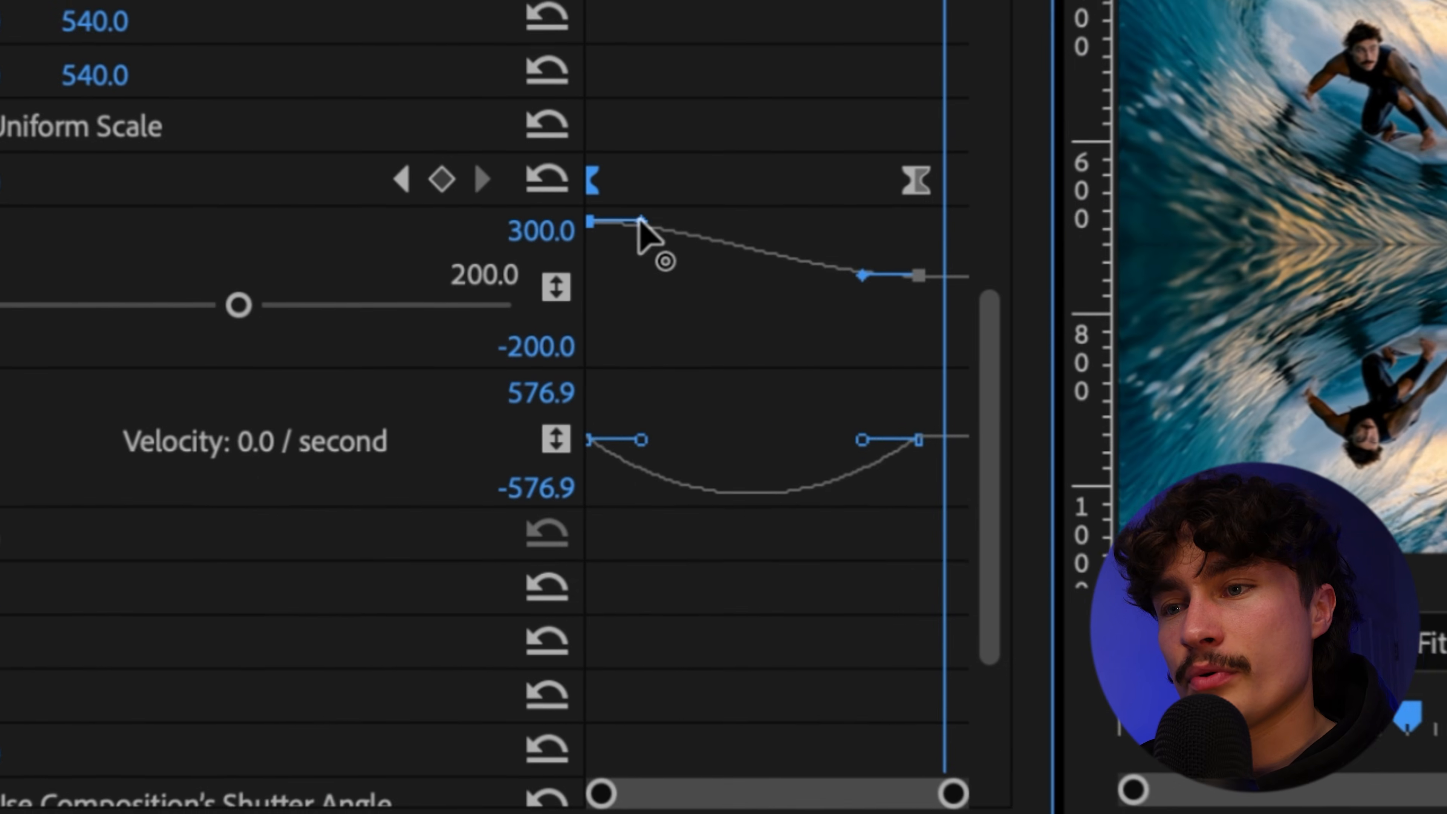
# Step: Shape the Scale curve to start slowly and drop steeply, with the first keyframe slightly after the layer's start and the last at its end
pyautogui.moveTo(640, 220); pyautogui.dragTo(758, 220)
pyautogui.moveTo(878, 271); pyautogui.dragTo(939, 274)
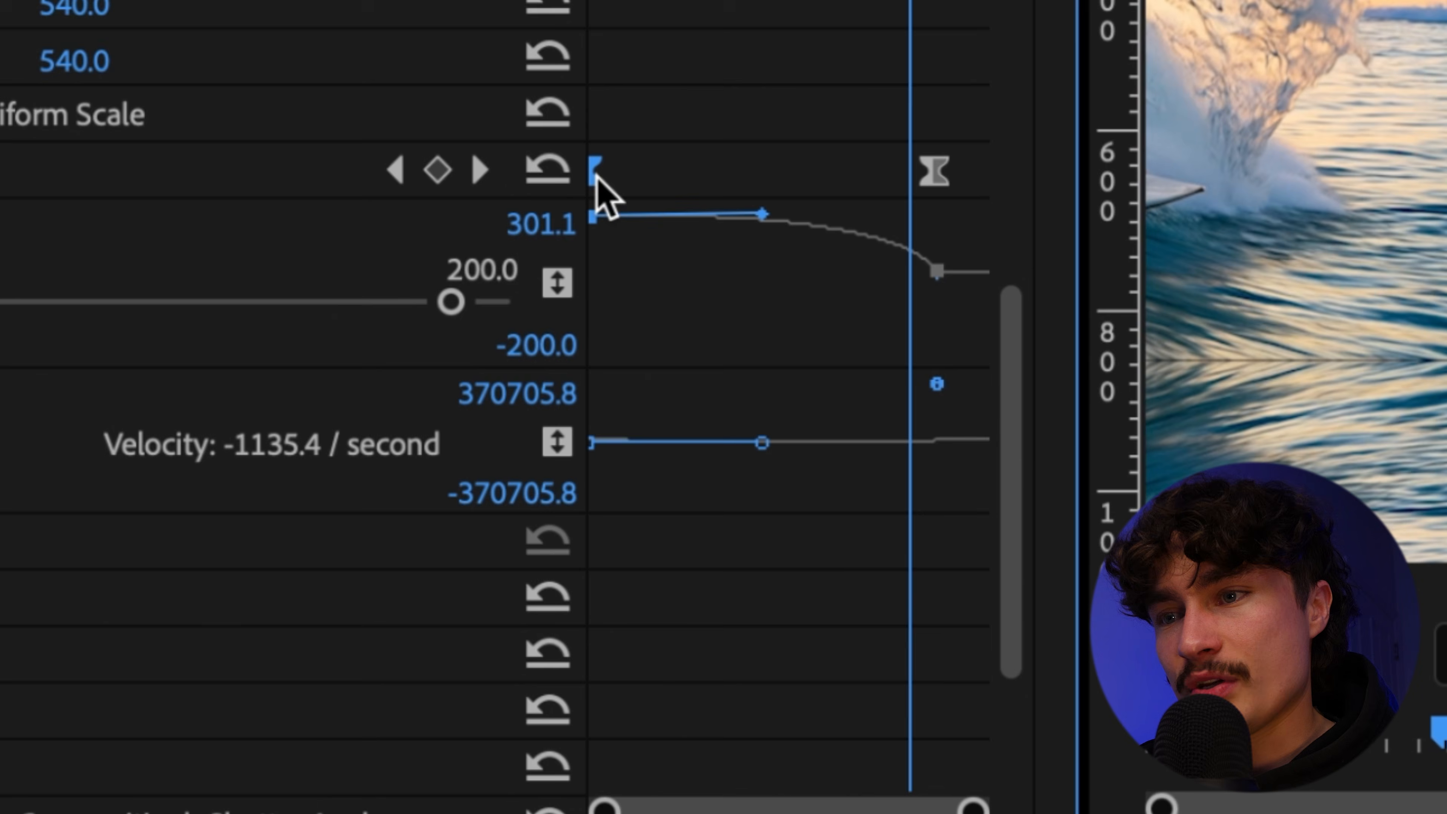
pyautogui.moveTo(596, 175); pyautogui.dragTo(636, 184)
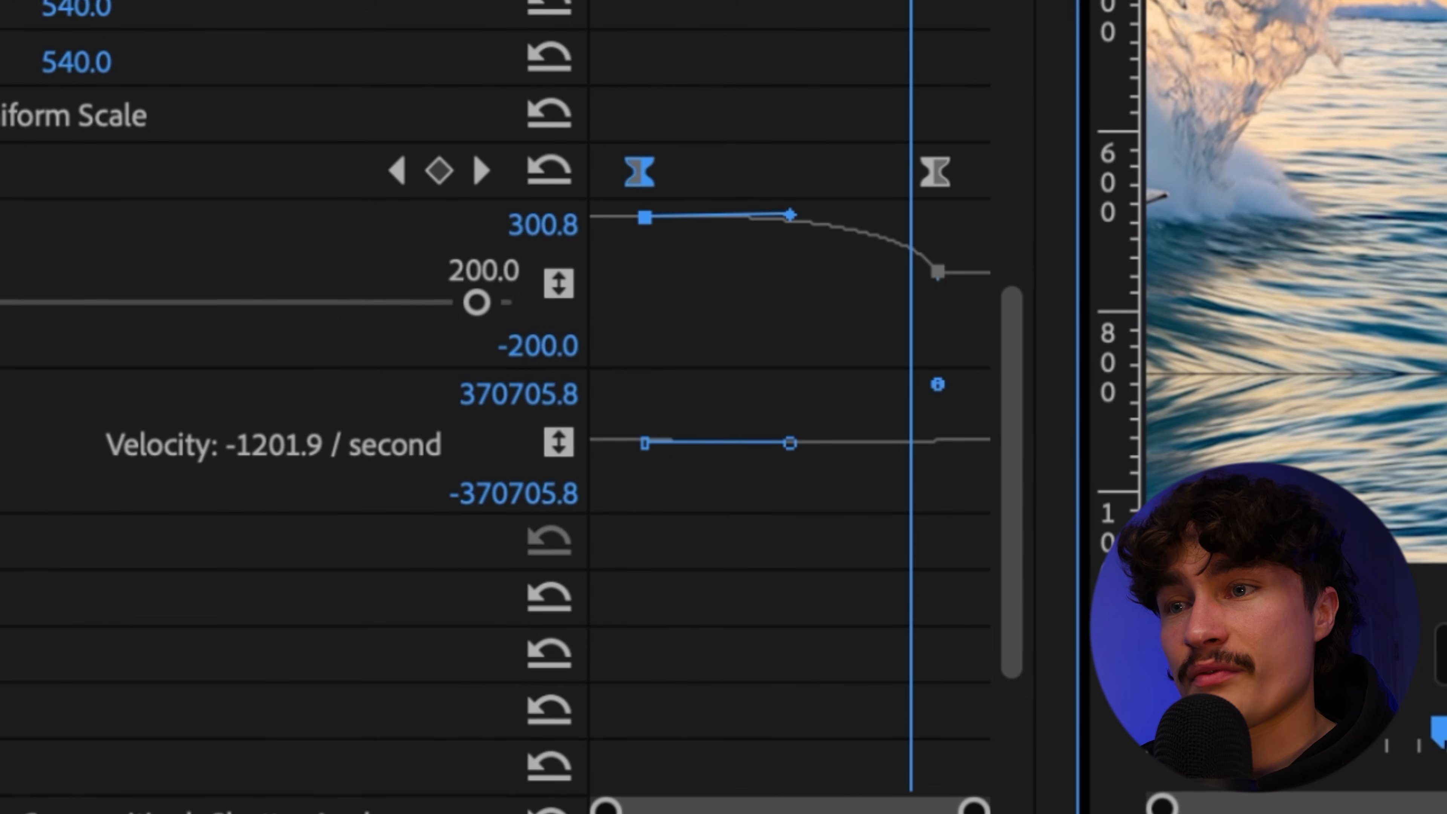
pyautogui.press('Up')
pyautogui.moveTo(931, 173); pyautogui.dragTo(983, 171)
pyautogui.press('space')
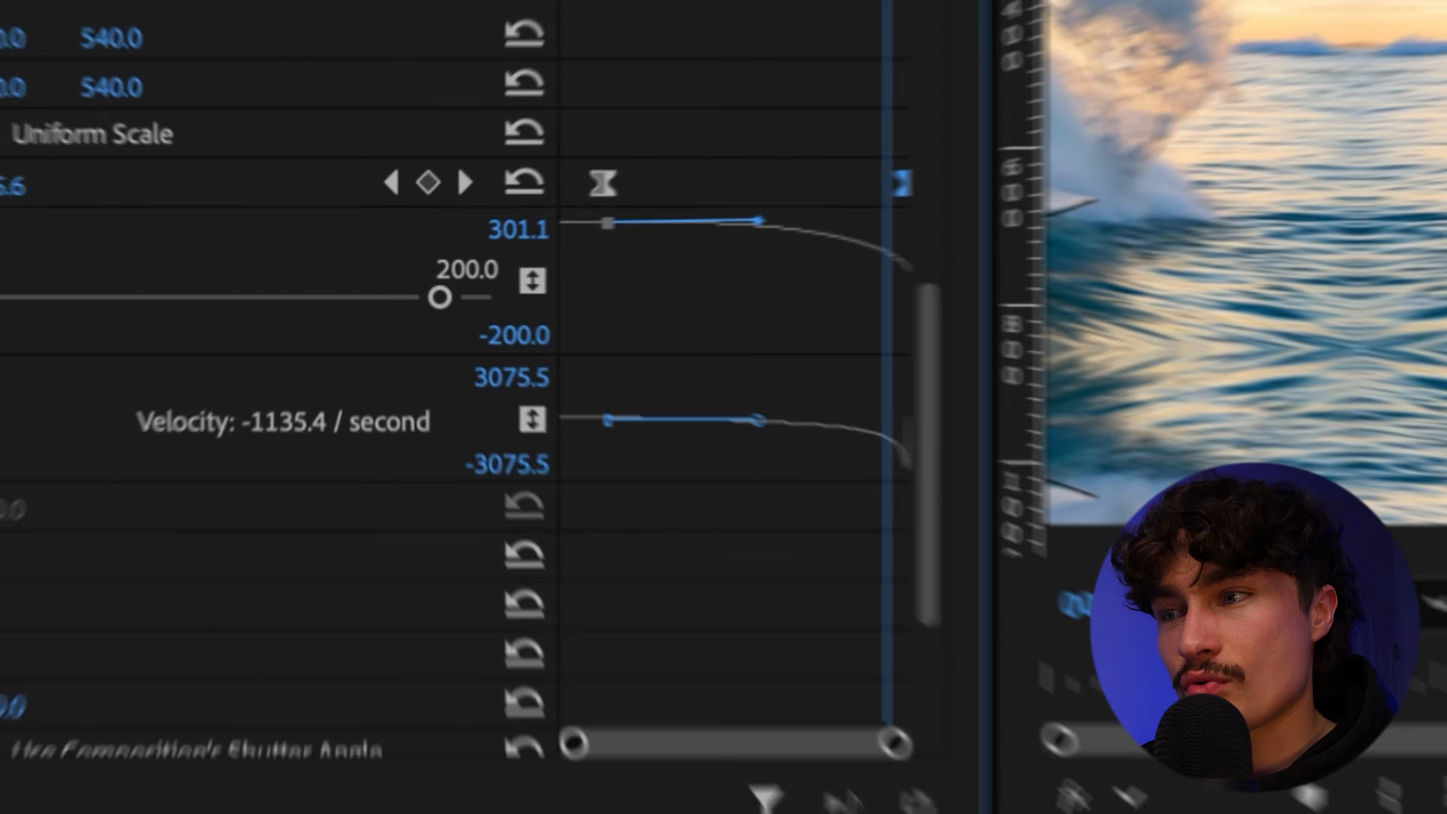
# Step: Turn off Use Composition's Shutter Angle, set the Transform Shutter Angle to 180, and check the blur at 00:00:10:00
pyautogui.moveTo(548, 57)
pyautogui.mouseDown()
pyautogui.moveTo(561, 54)
pyautogui.moveTo(542, 61)
pyautogui.mouseUp()
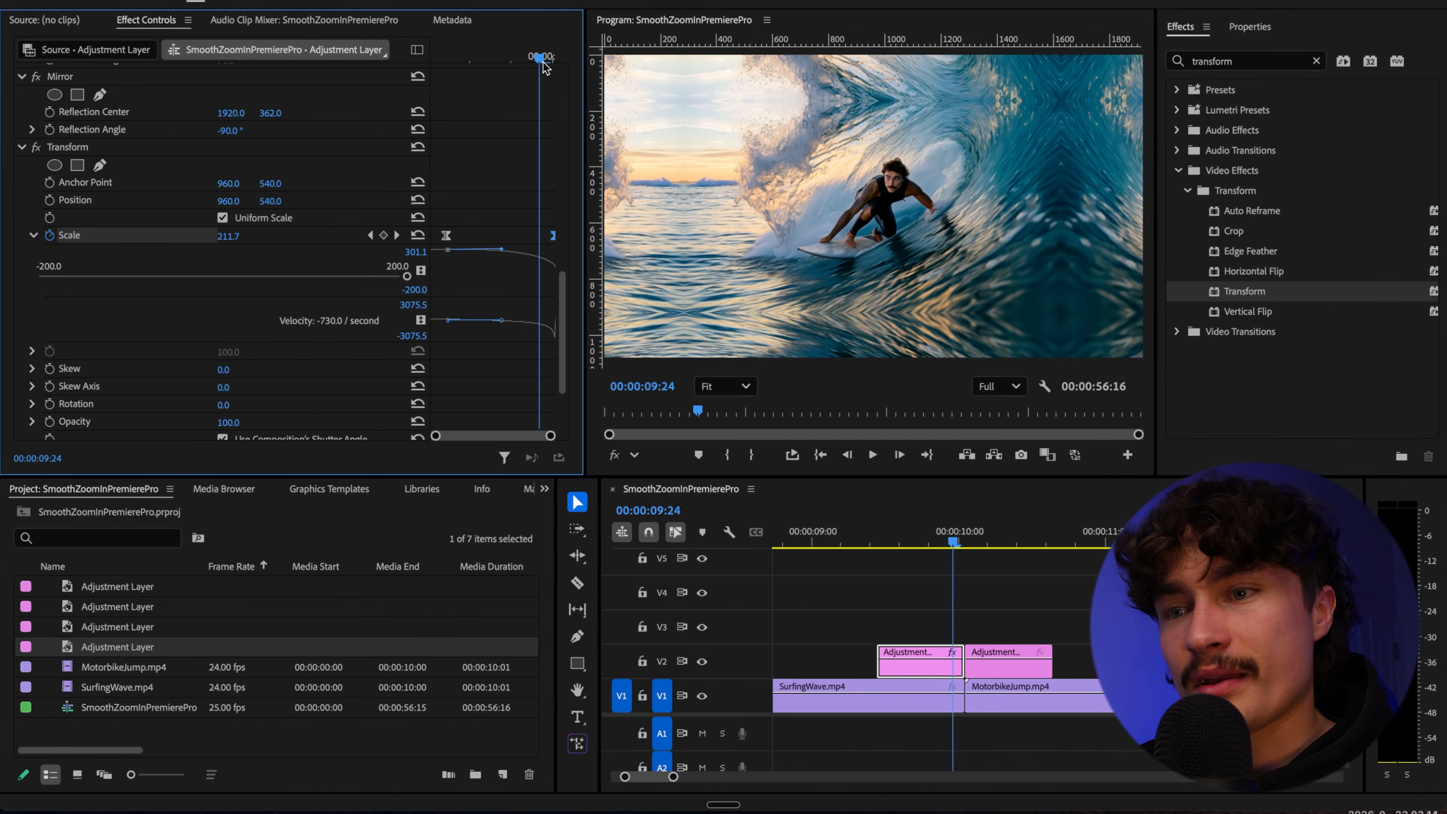
pyautogui.scroll(-3, 511, 129)
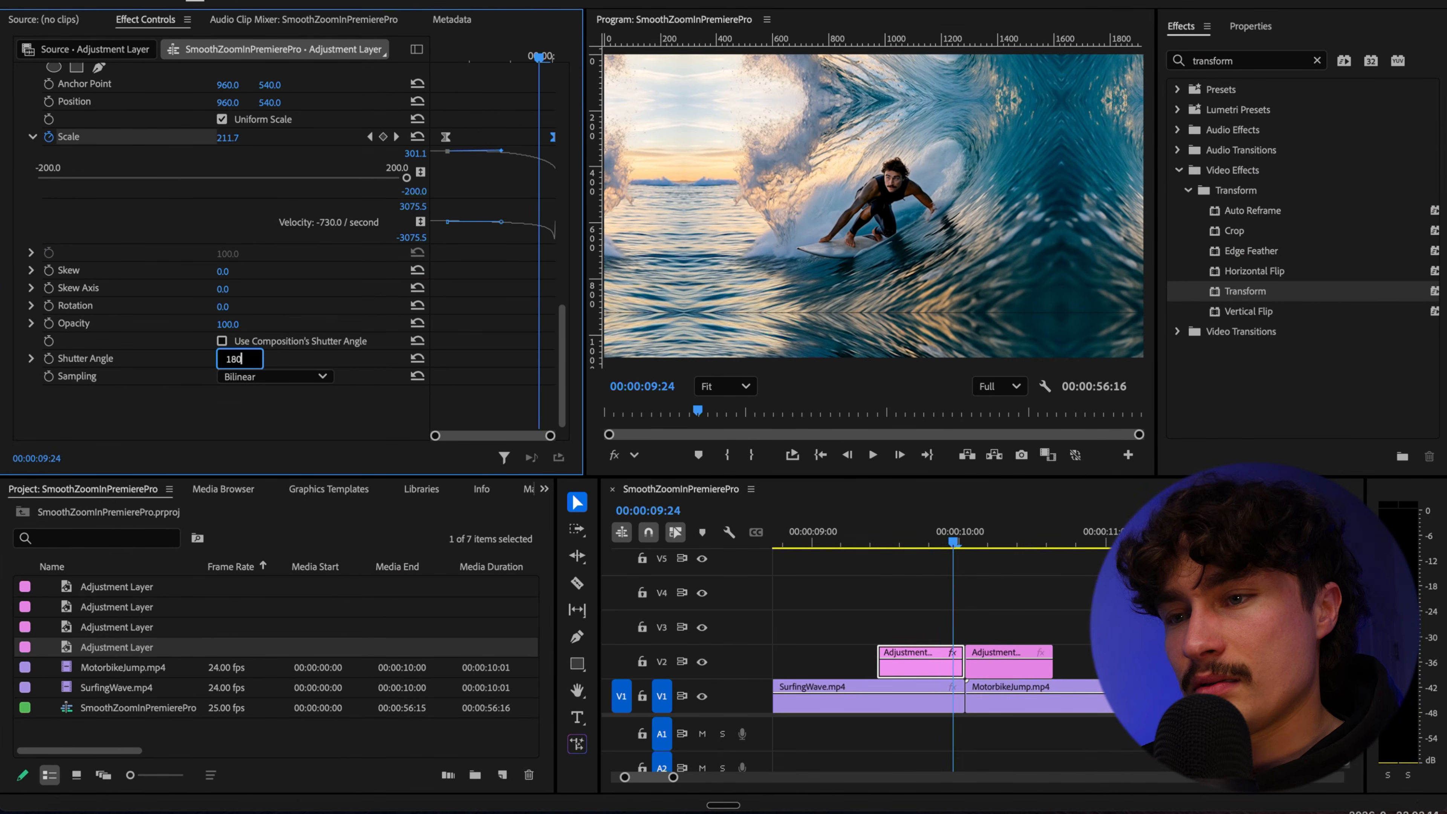
pyautogui.press('Return')
pyautogui.press('Right')
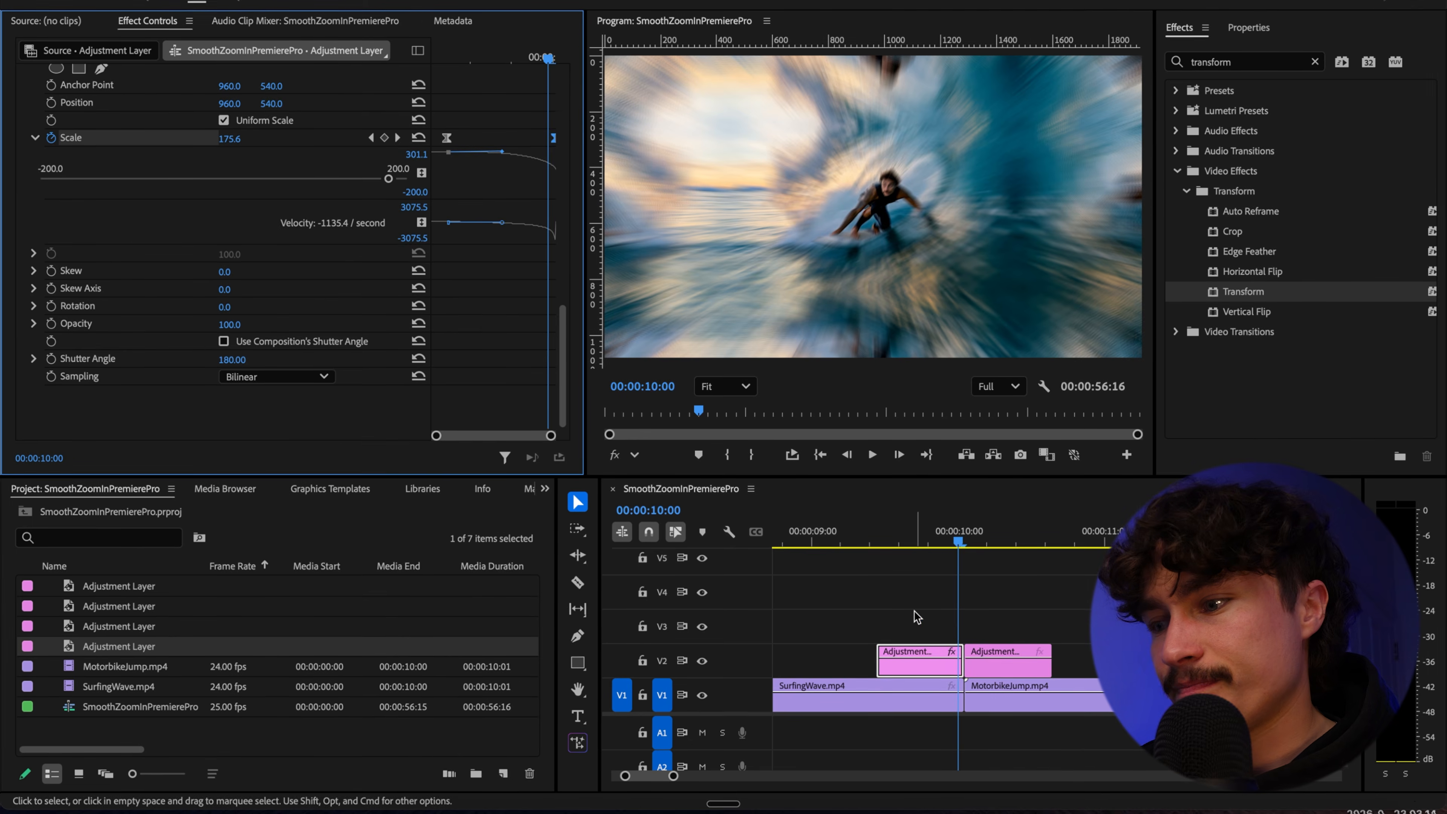
# Step: Go to 00:00:10:02 and apply the Transform effect to the second V2 adjustment layer above MotorbikeJump.mp4
pyautogui.press('Right')
pyautogui.press('Right')
pyautogui.click(975, 646)
pyautogui.click(1218, 294)
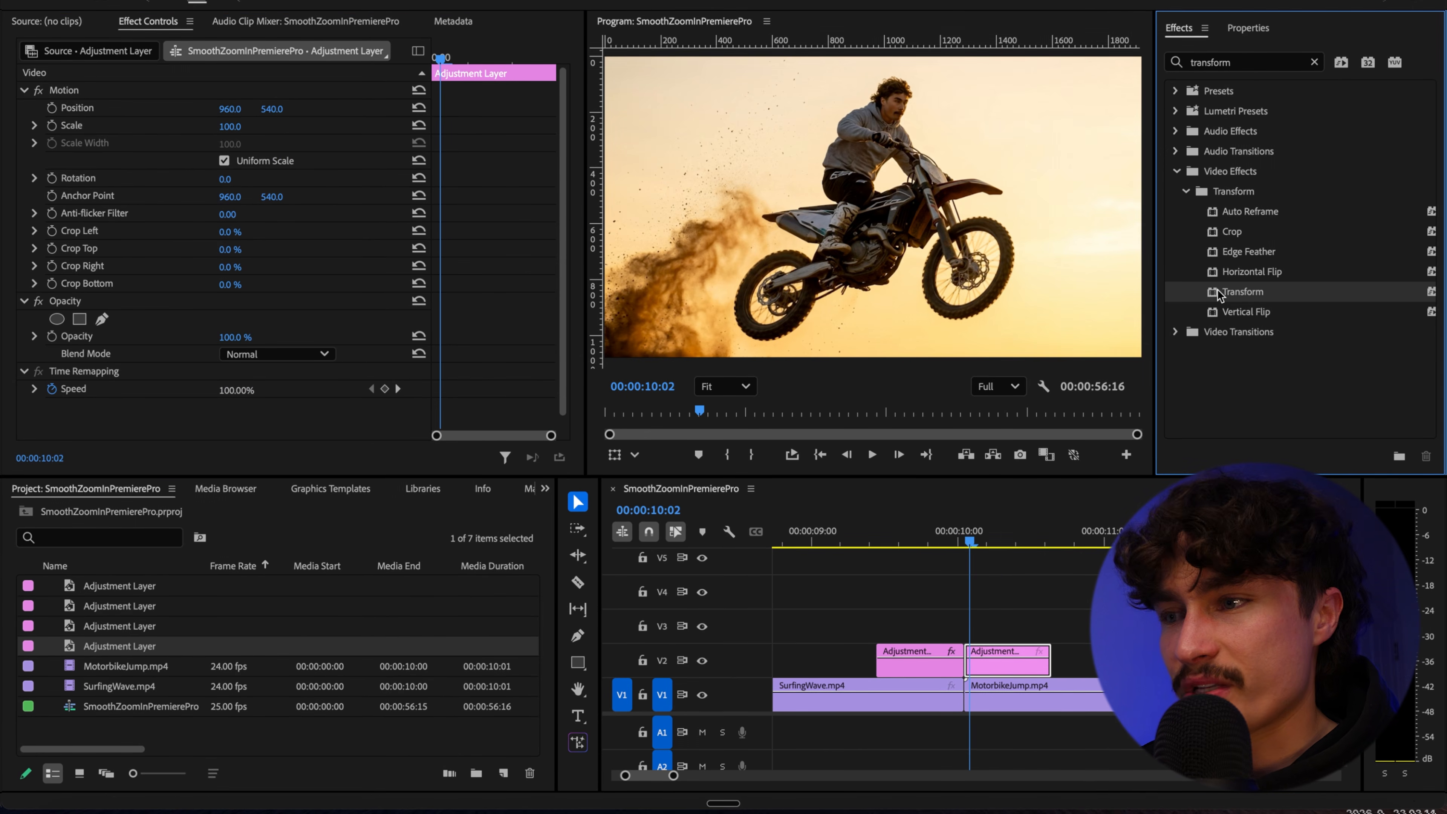
pyautogui.moveTo(1004, 617); pyautogui.dragTo(1006, 658)
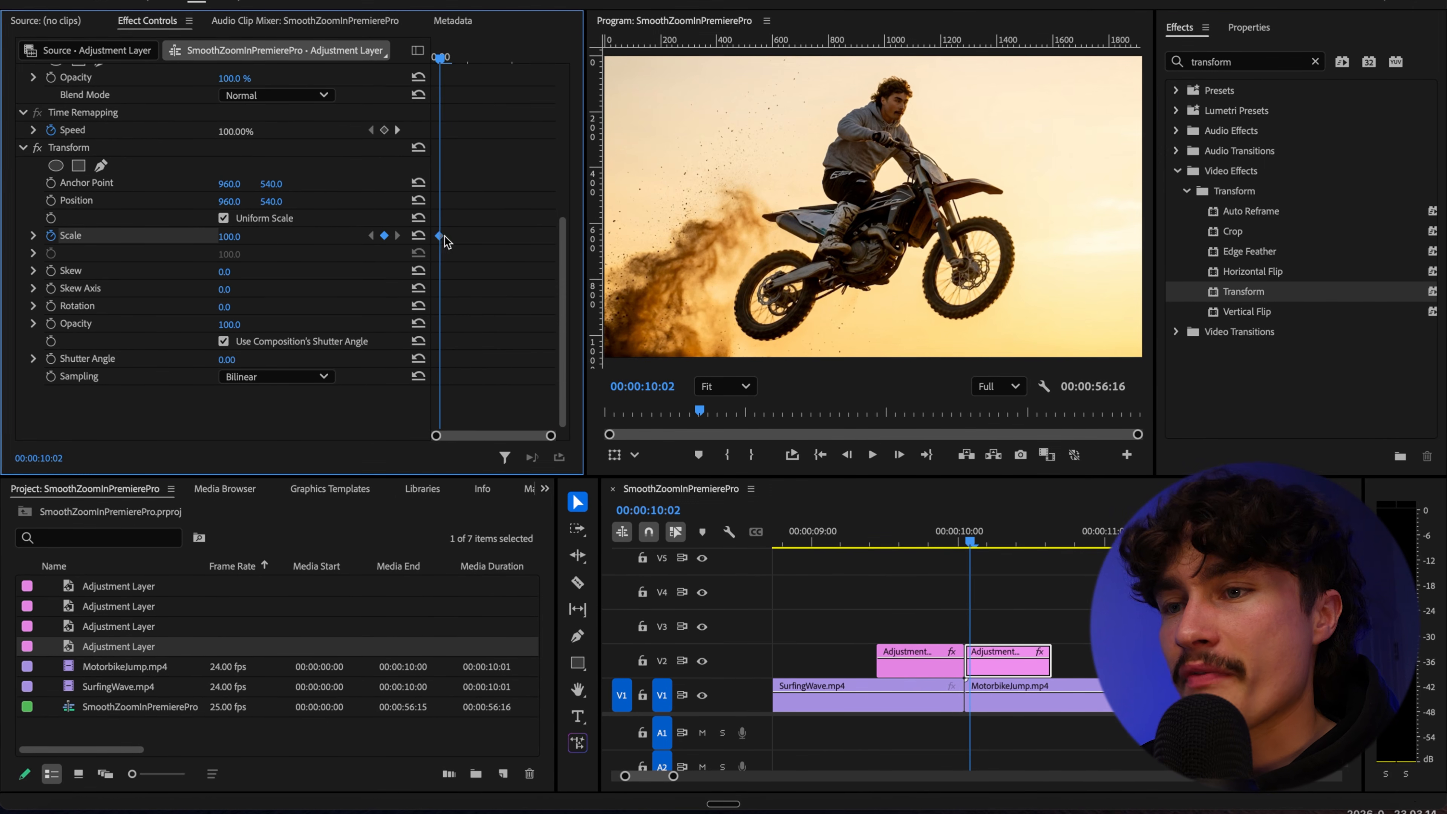
# Step: Keyframe the second layer's Transform Scale from 300 at 00:00:10:02 to 100 near the layer's end
pyautogui.moveTo(510, 240); pyautogui.dragTo(530, 239)
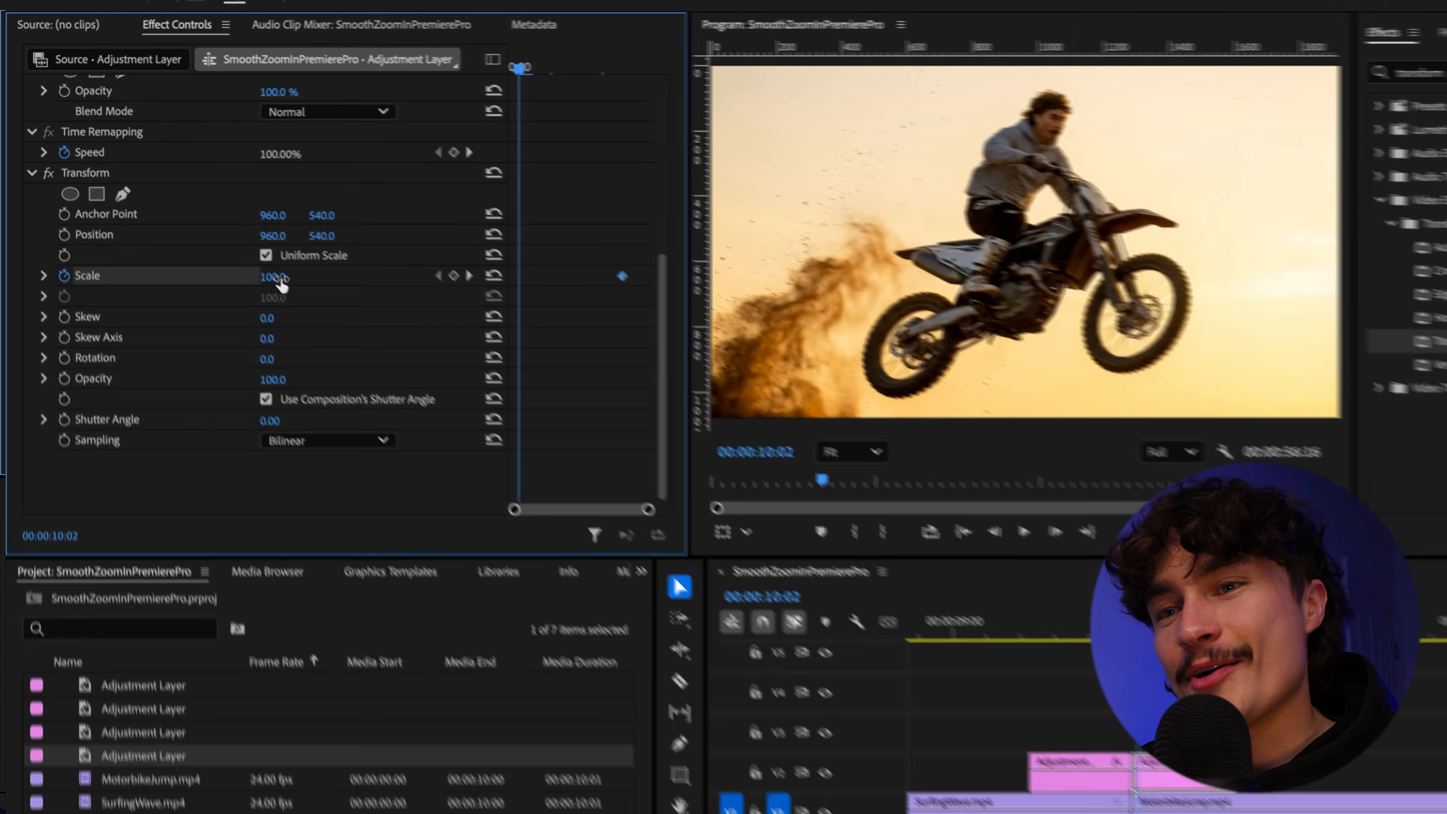
pyautogui.click(239, 234)
pyautogui.write('300')
pyautogui.press('Return')
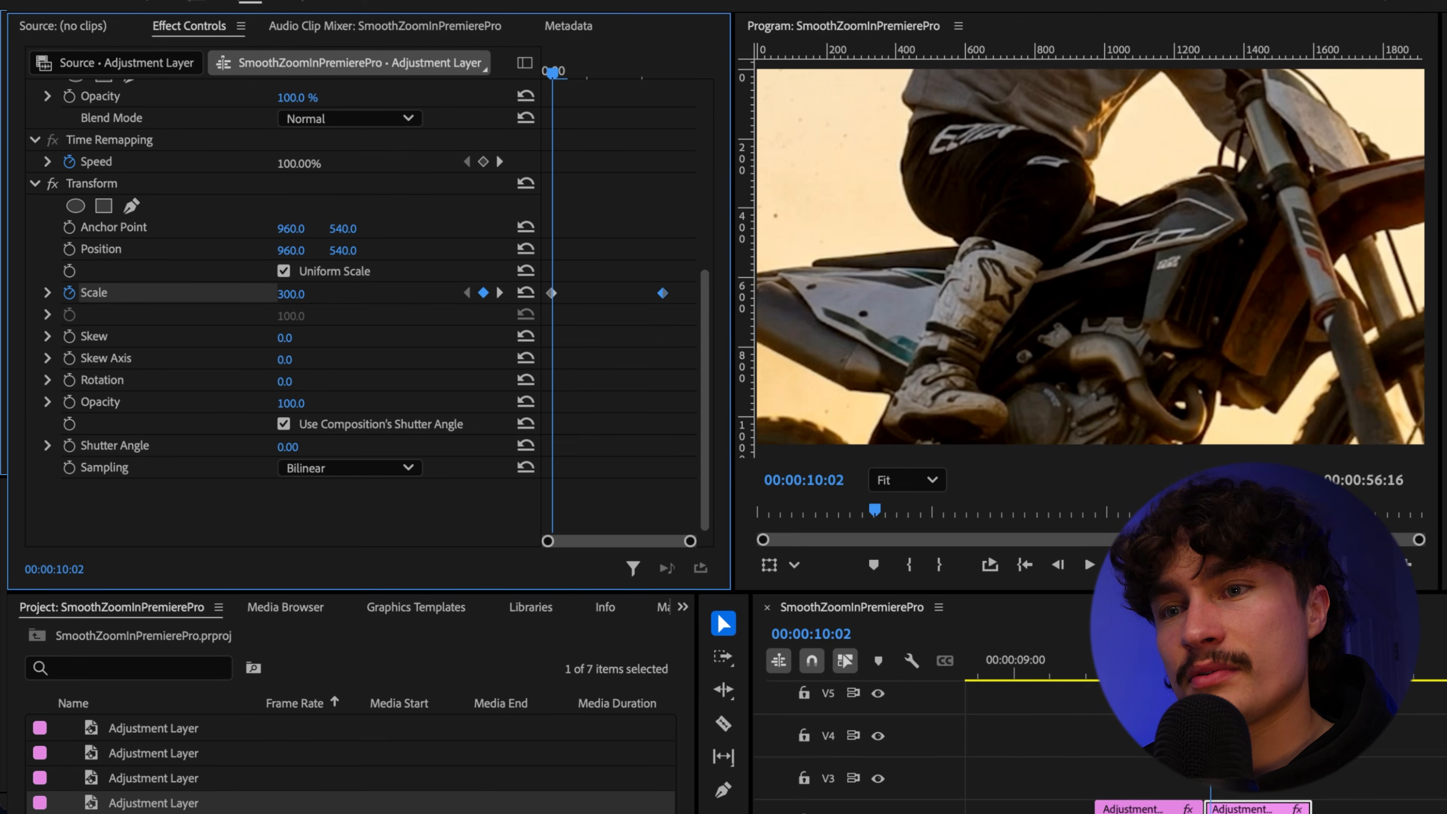
# Step: Apply Ease In and Ease Out to the second layer's Scale keyframes and shape the curve to start fast and slow down
pyautogui.rightClick(665, 296)
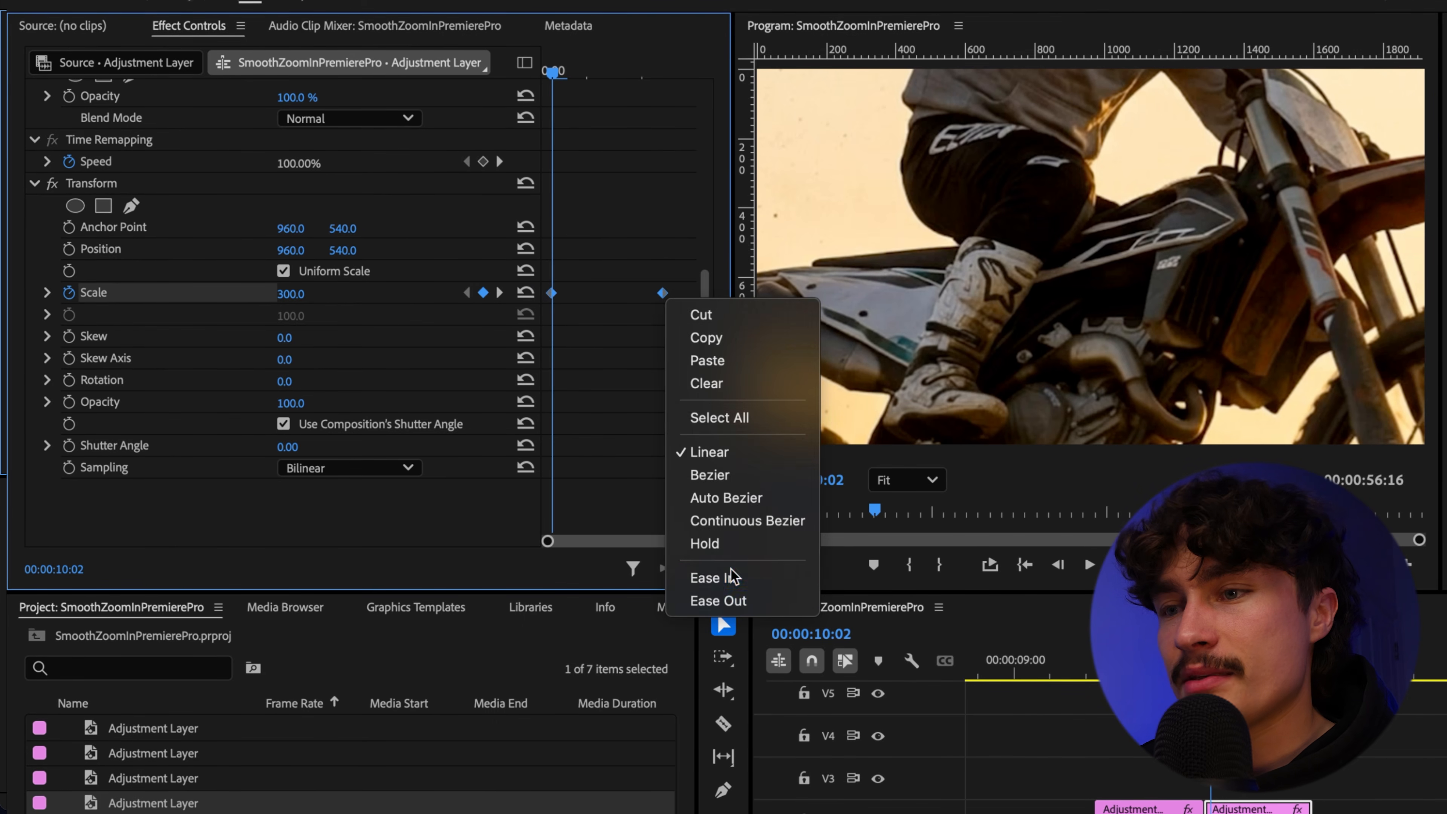
pyautogui.click(731, 579)
pyautogui.rightClick(662, 295)
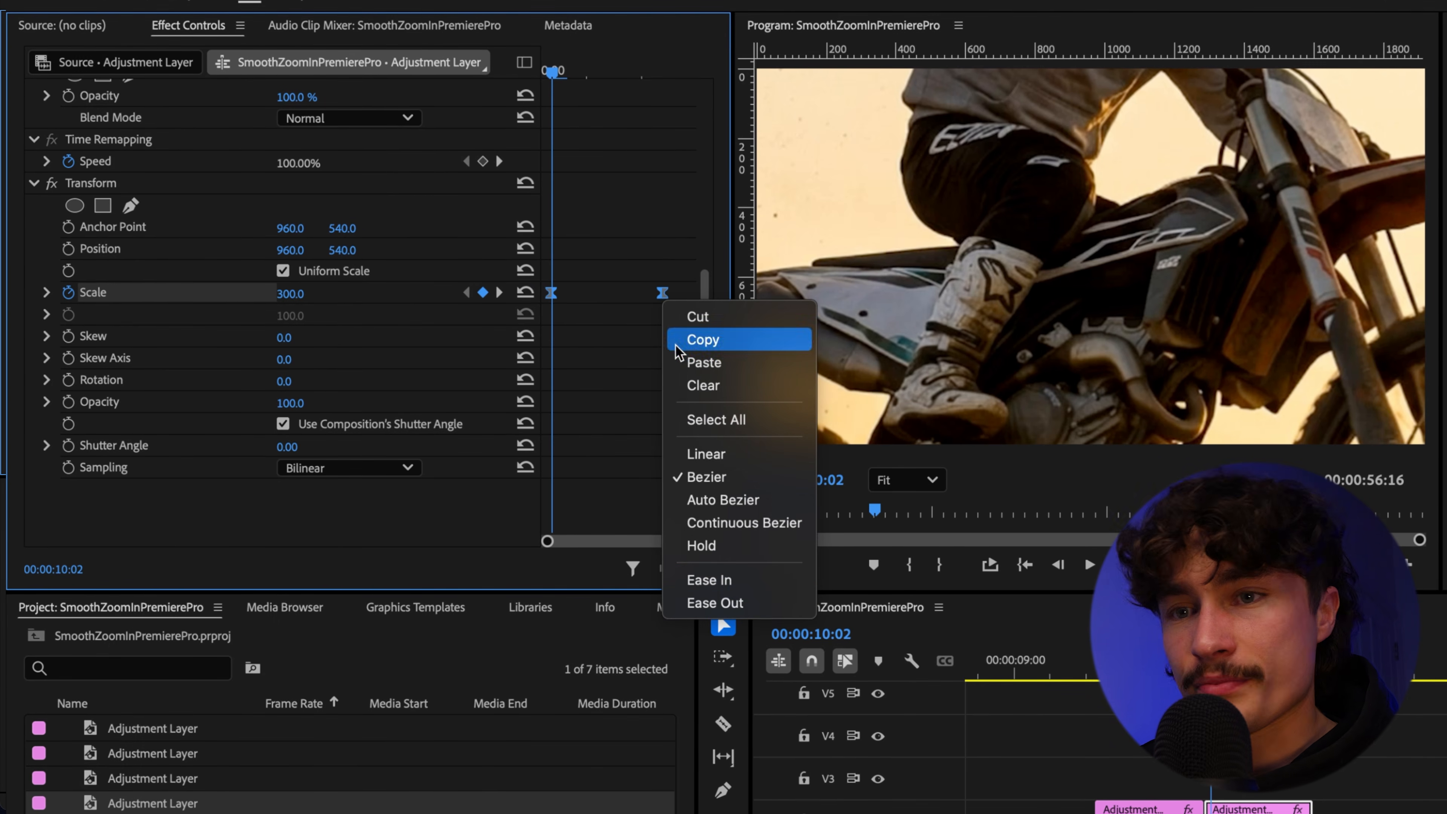
pyautogui.click(748, 613)
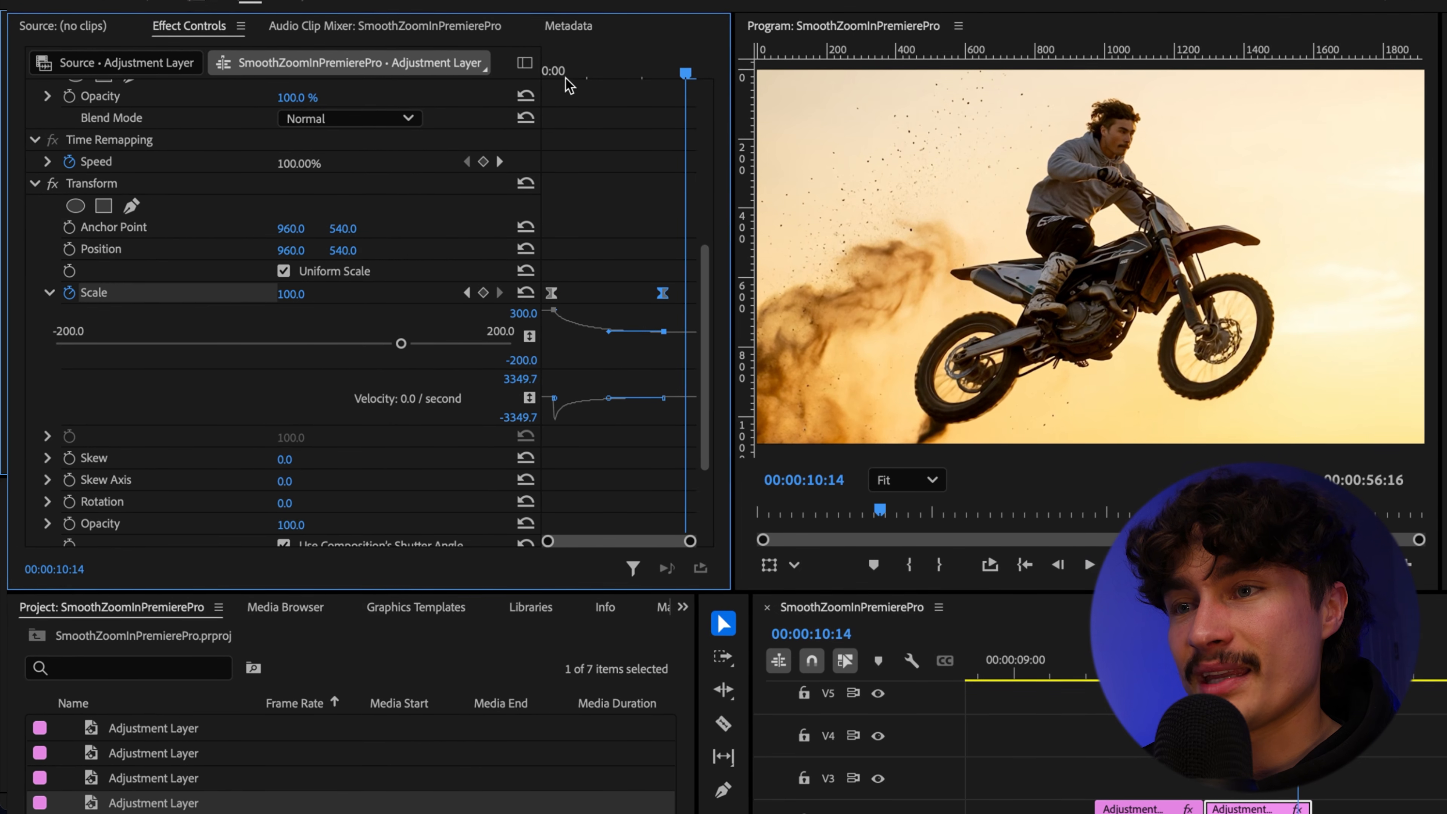
pyautogui.moveTo(571, 76); pyautogui.dragTo(506, 78)
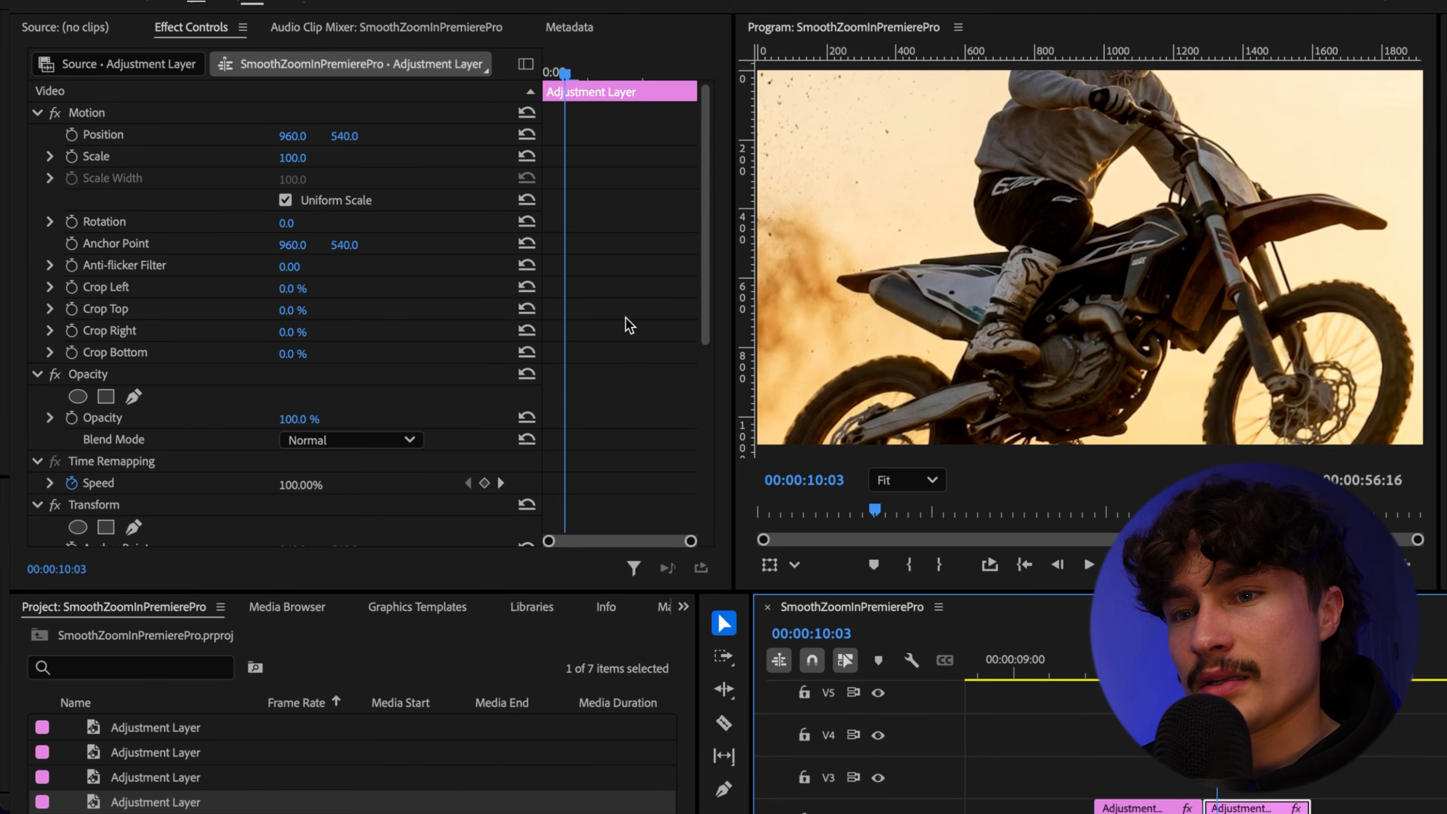
# Step: Turn off Use Composition's Shutter Angle on the second layer's Transform effect and set its Shutter Angle to 180
pyautogui.scroll(-5, 626, 342)
pyautogui.scroll(-2, 636, 377)
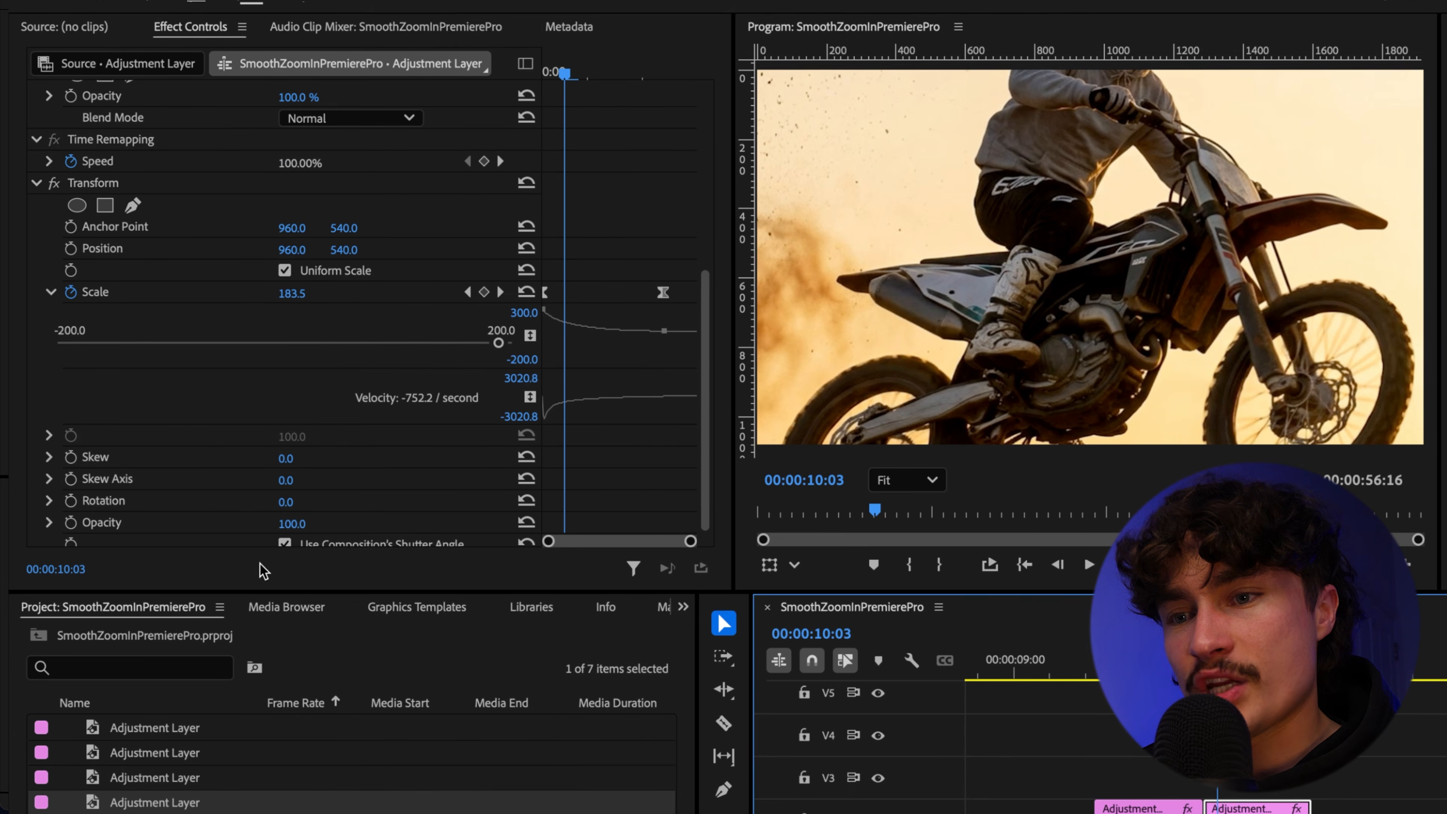
pyautogui.click(285, 545)
pyautogui.scroll(-5, 625, 506)
pyautogui.click(294, 440)
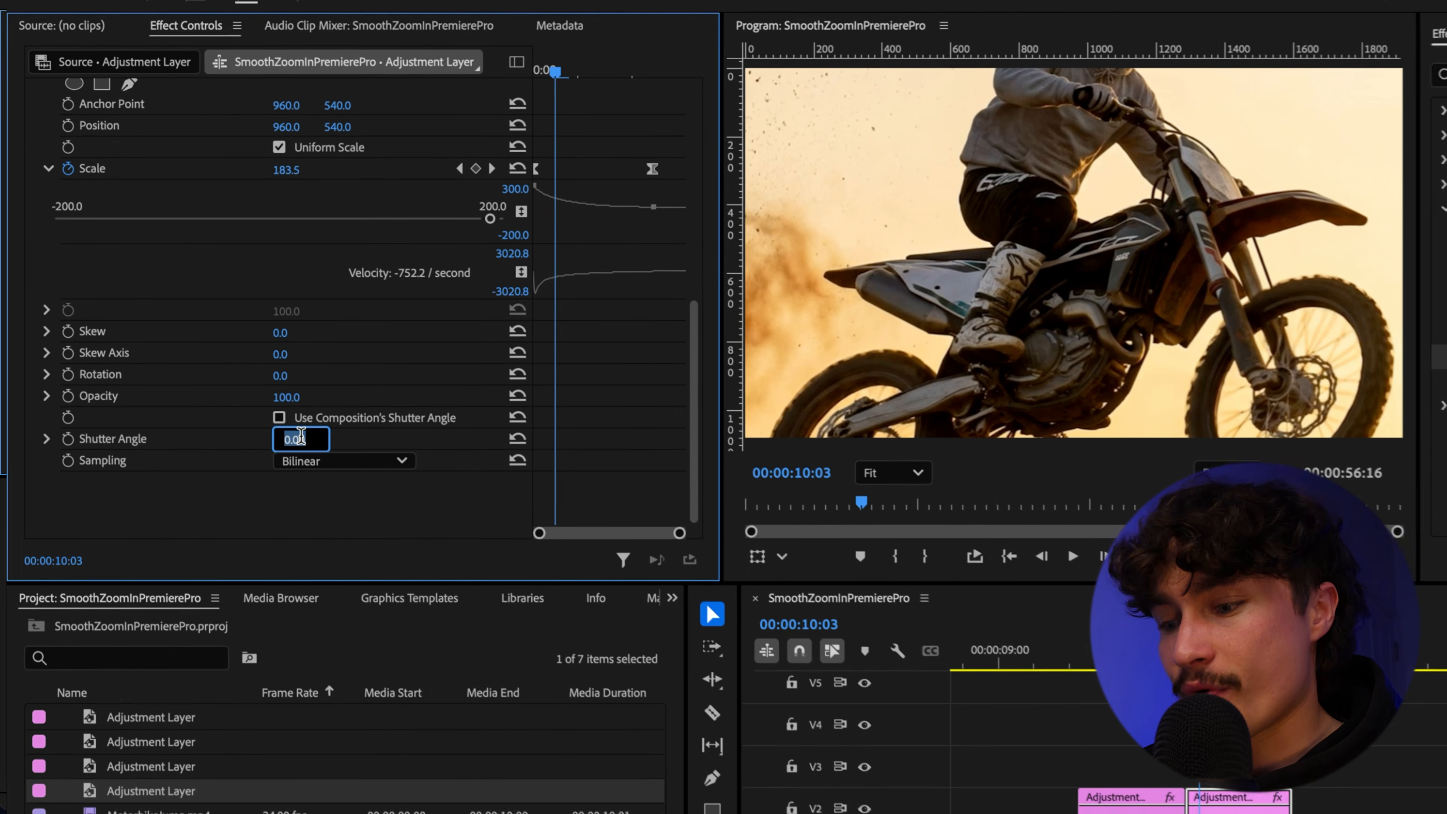
pyautogui.write('18')
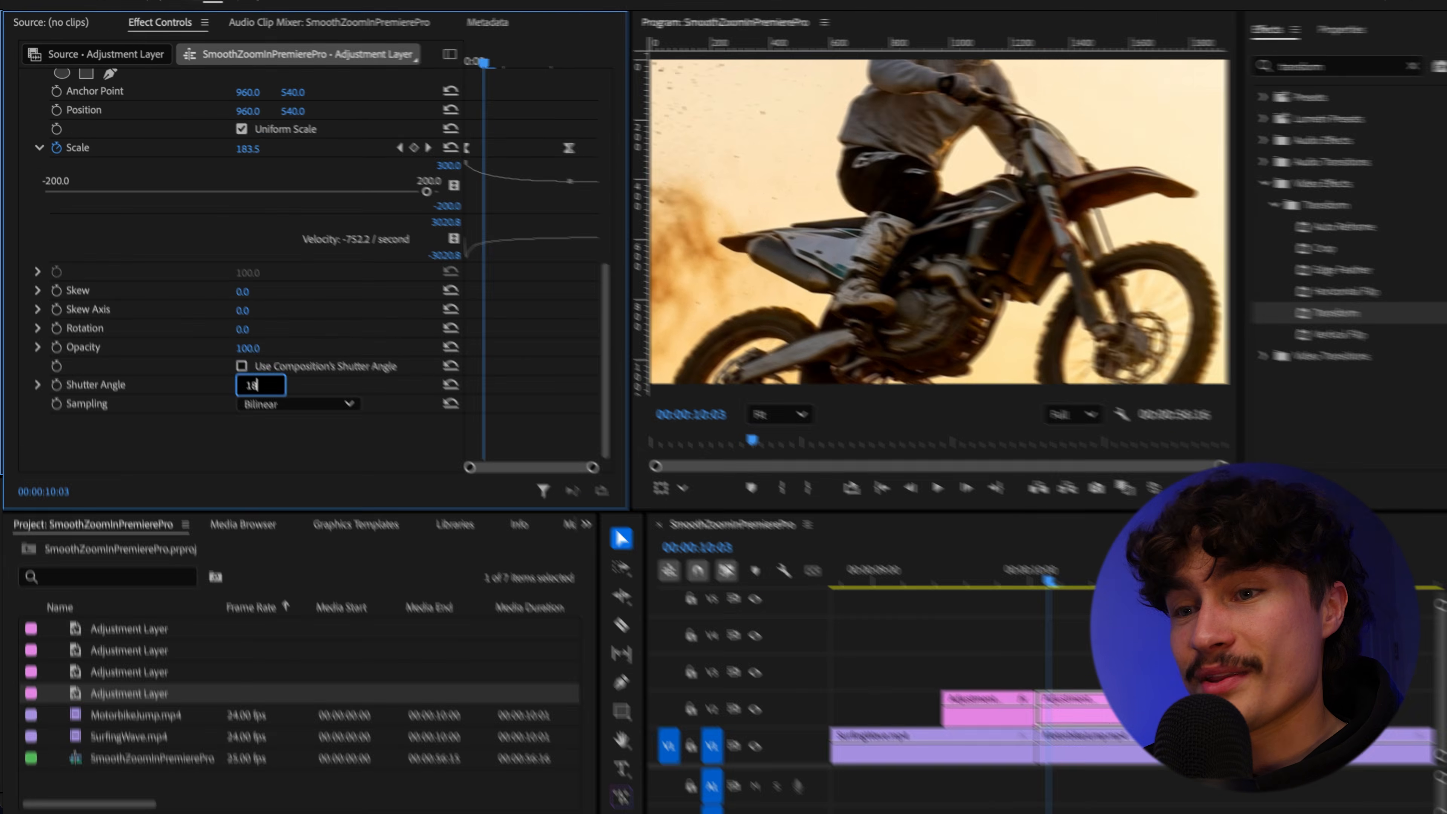
pyautogui.write('0')
pyautogui.press('Return')
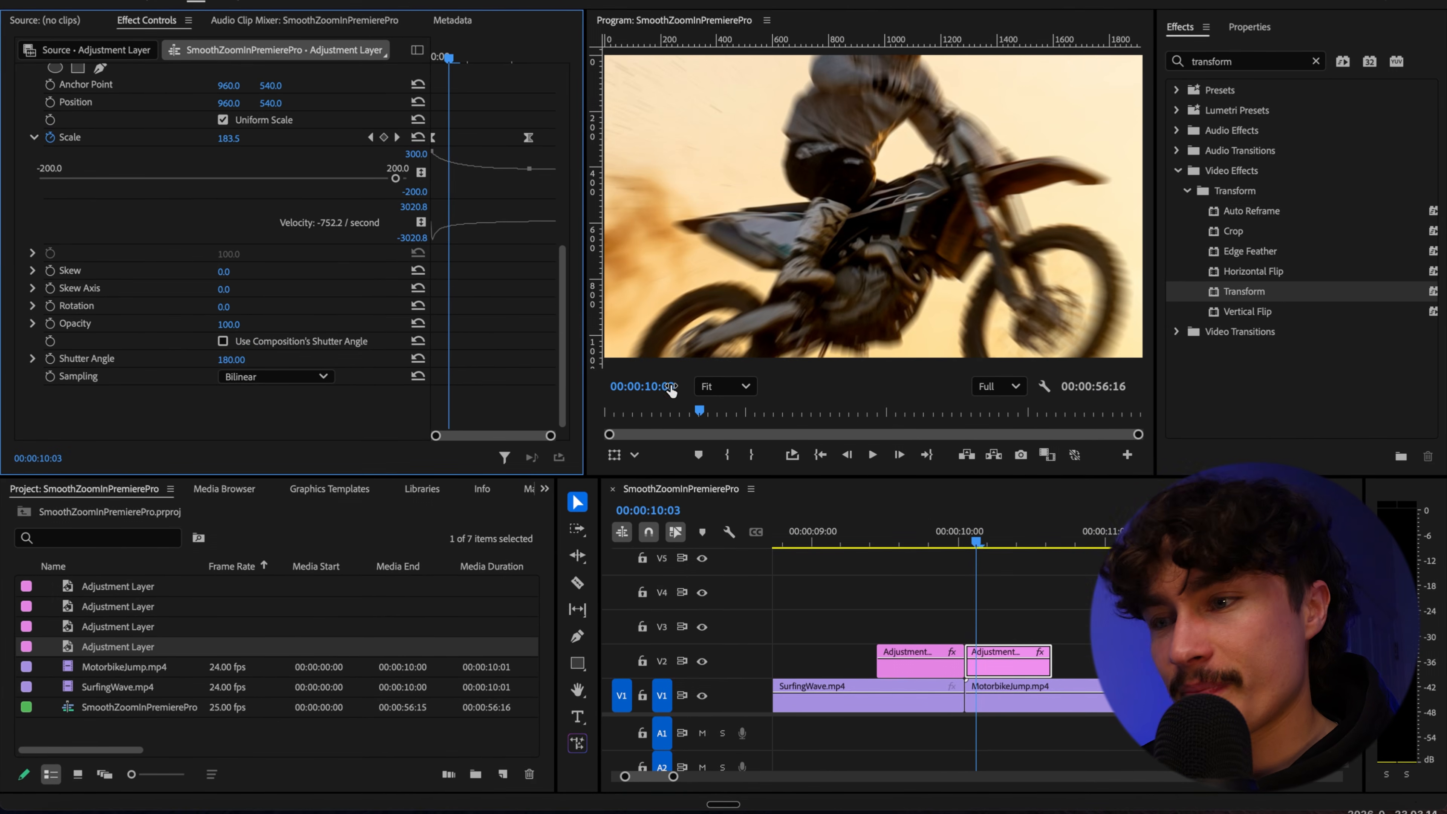
# Step: Play the zoom-out transition from just before the V2 adjustment layers to past the cut
pyautogui.click(848, 538)
pyautogui.press('space')
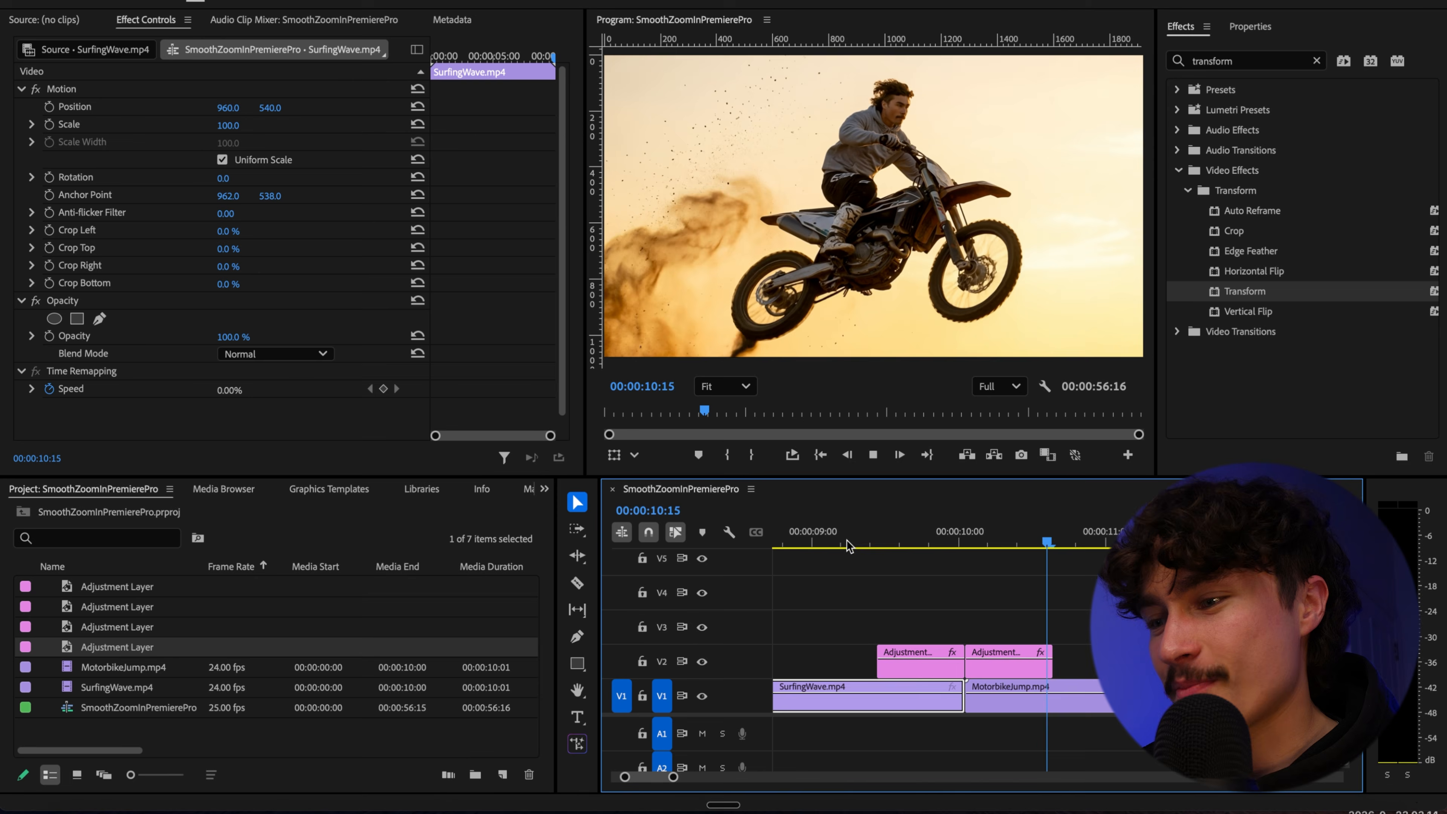
pyautogui.press('space')
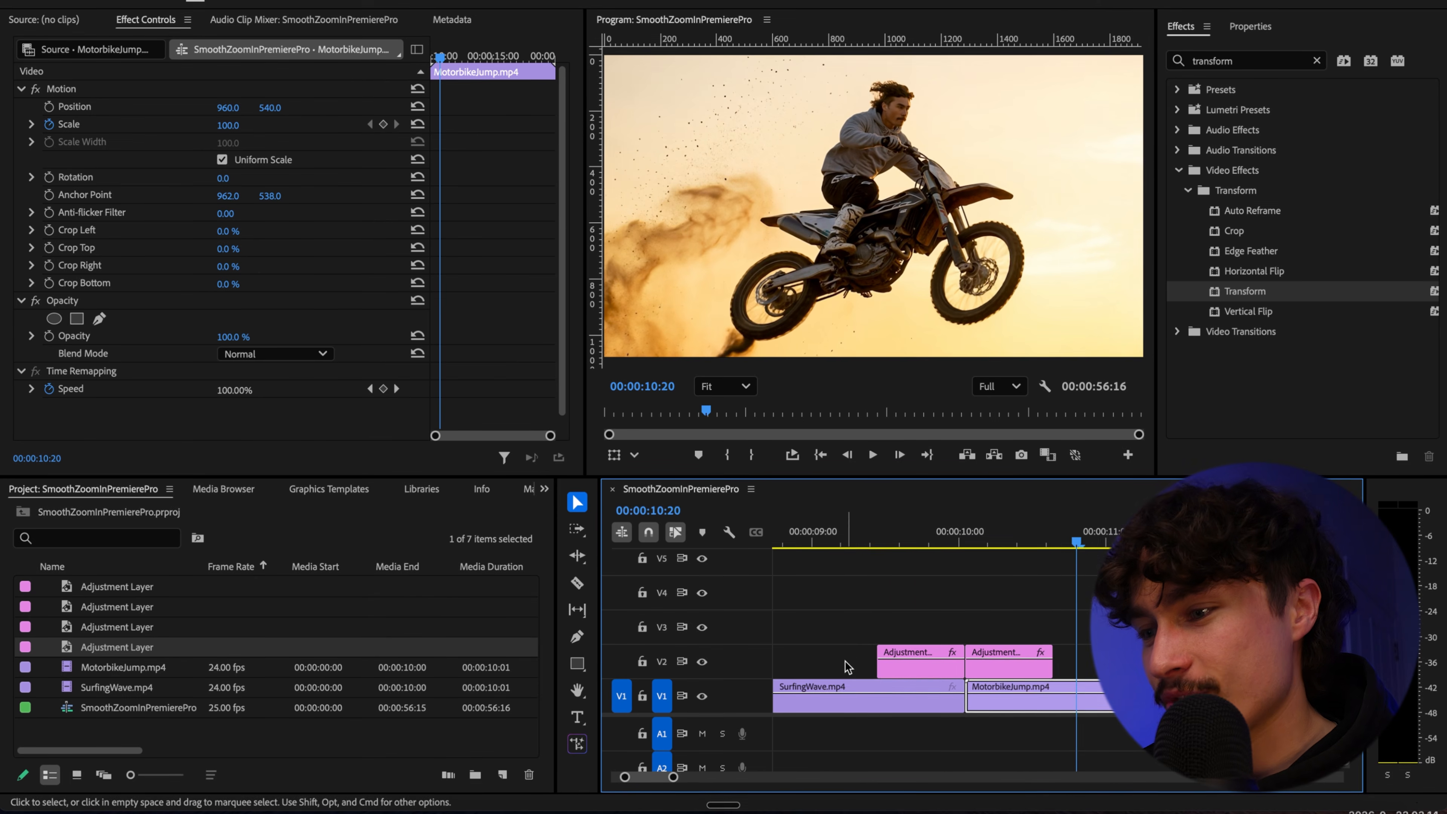
# Step: Copy the Lens Distortion adjustment layer from the earlier transition onto V3 and align it over the two V2 adjustment layers
pyautogui.scroll(-10, 847, 667)
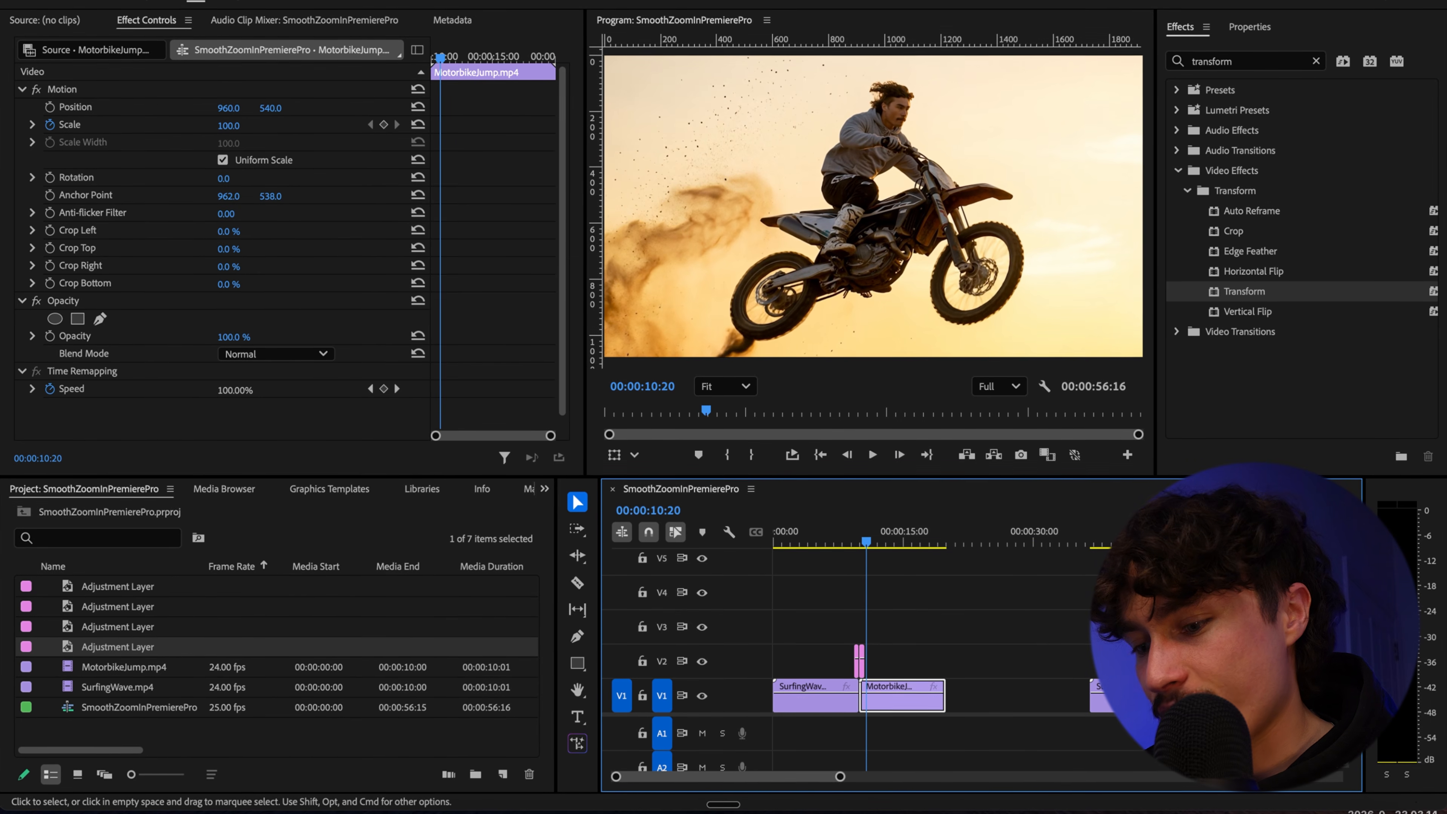
pyautogui.click(1179, 628)
pyautogui.scroll(6, 881, 635)
pyautogui.click(788, 538)
pyautogui.hscroll(-3, 807, 644)
pyautogui.press('super+v')
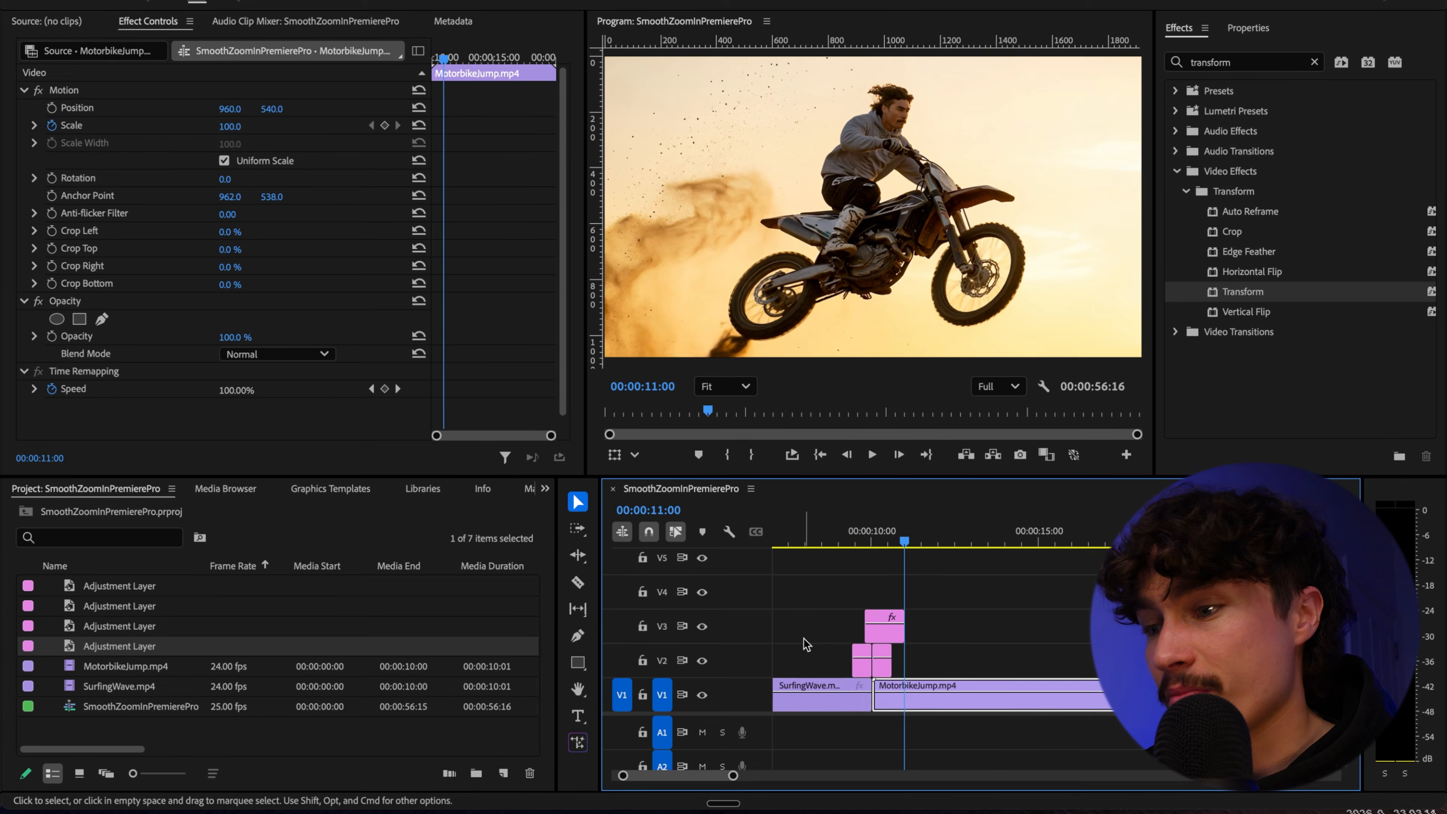
pyautogui.scroll(5, 885, 641)
pyautogui.click(892, 636)
pyautogui.moveTo(892, 636); pyautogui.dragTo(859, 634)
# Step: Play the combined transition with the added Lens Distortion layer from 00:00:08:08
pyautogui.click(799, 539)
pyautogui.scroll(-5, 834, 620)
pyautogui.hscroll(-3, 833, 620)
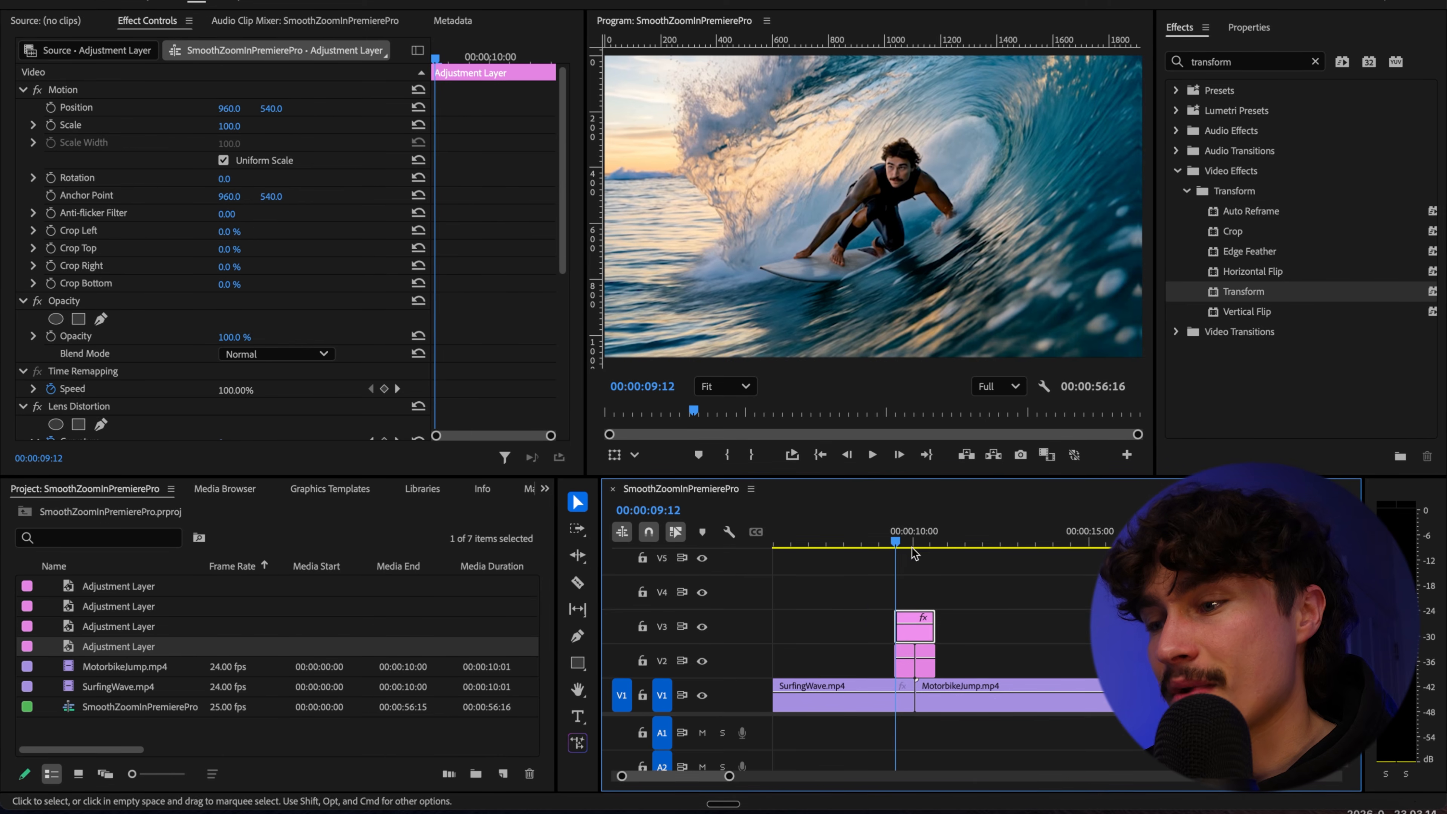
pyautogui.click(854, 536)
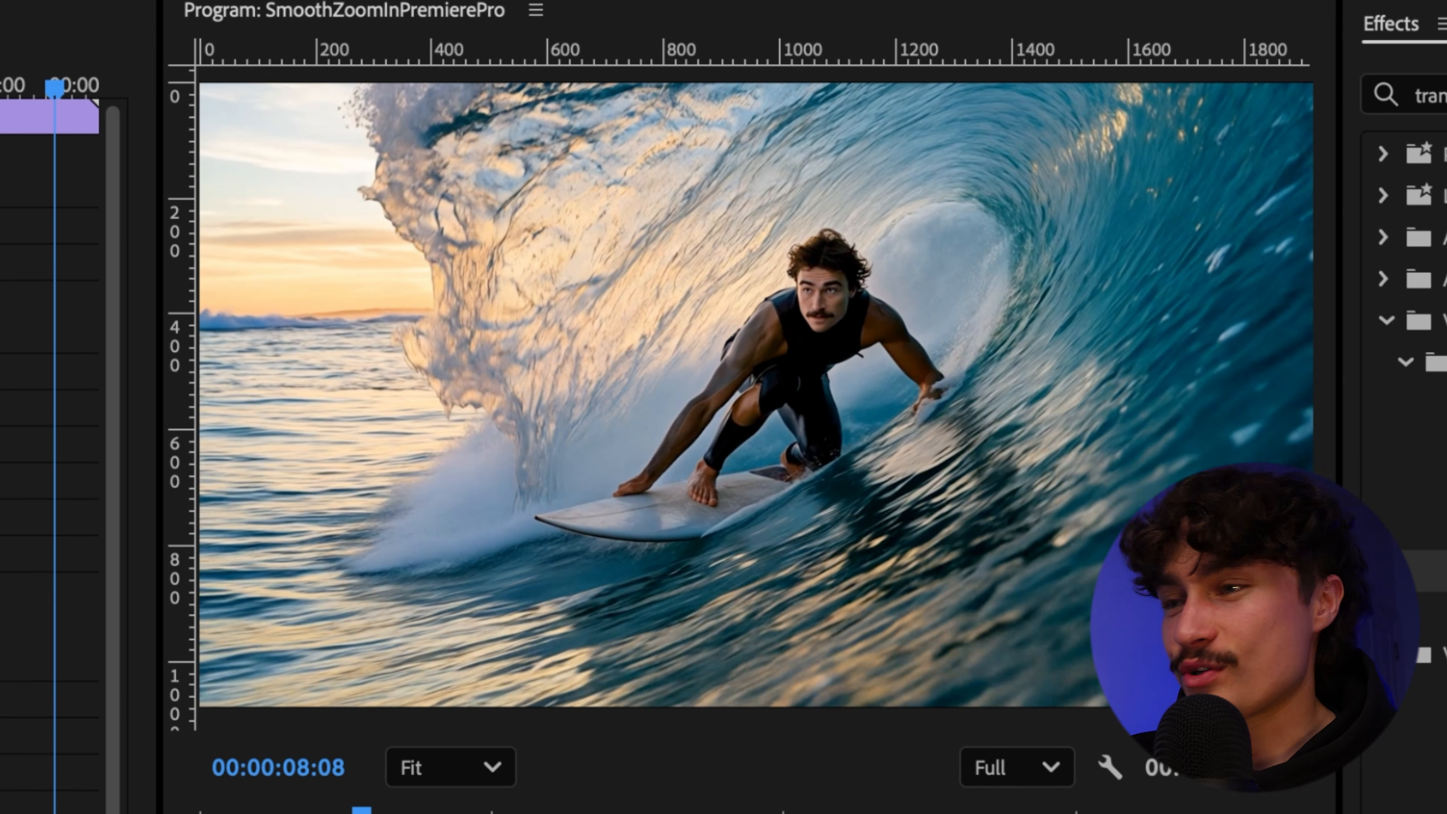
pyautogui.press('space')
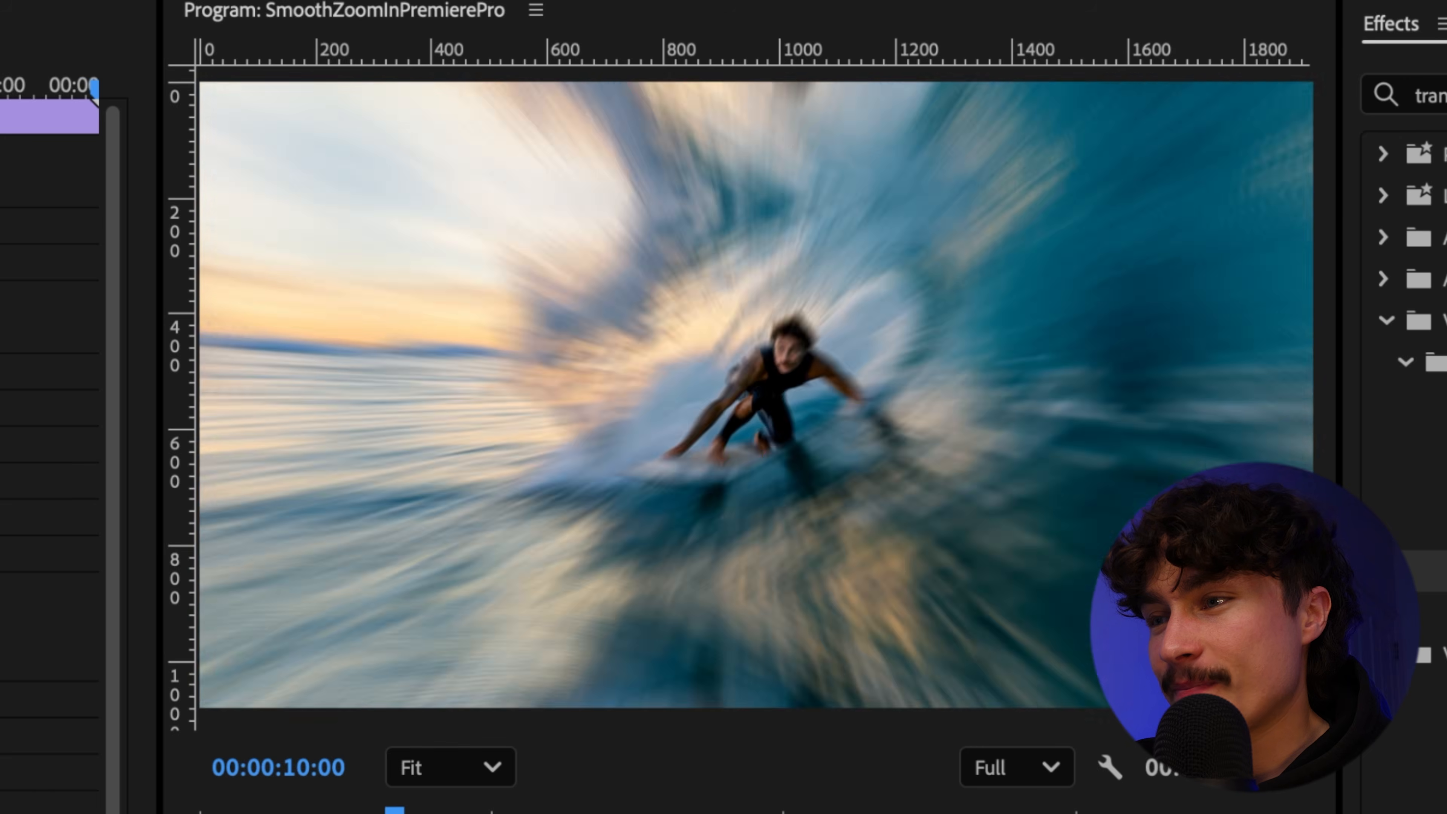